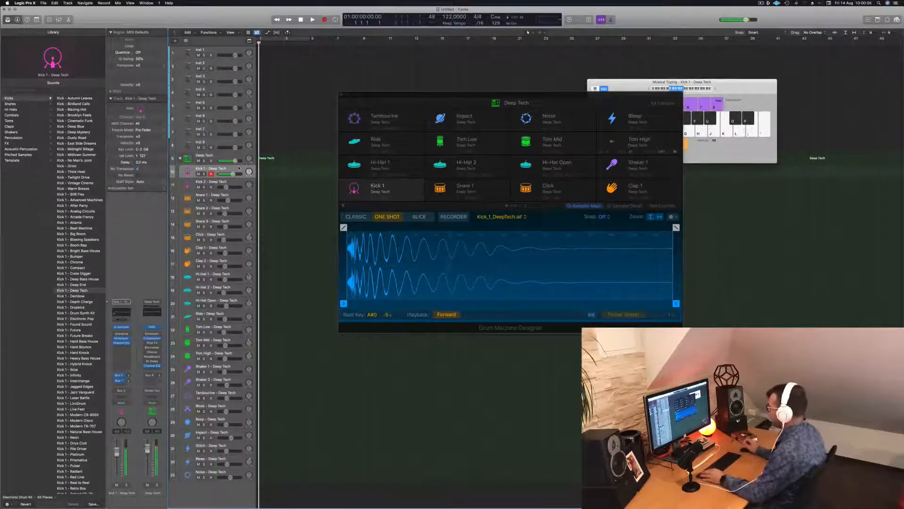
# Record a one-bar pattern of four kick hits on the Kick 1 track and open it in the Piano Roll
pyautogui.press('r')
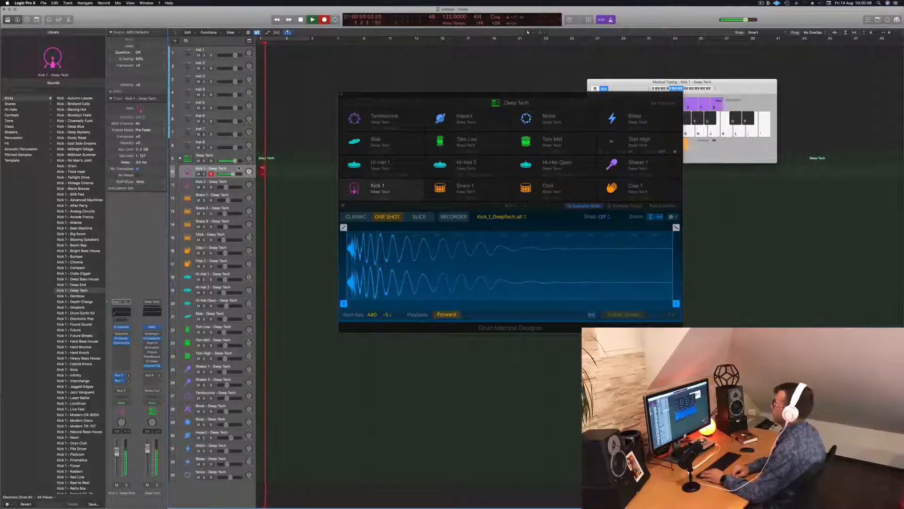
pyautogui.press('space')
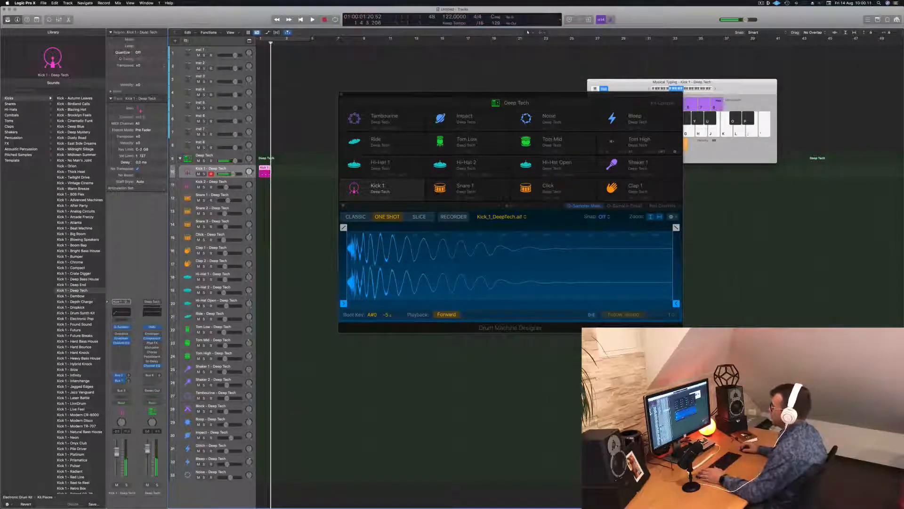
pyautogui.press('p')
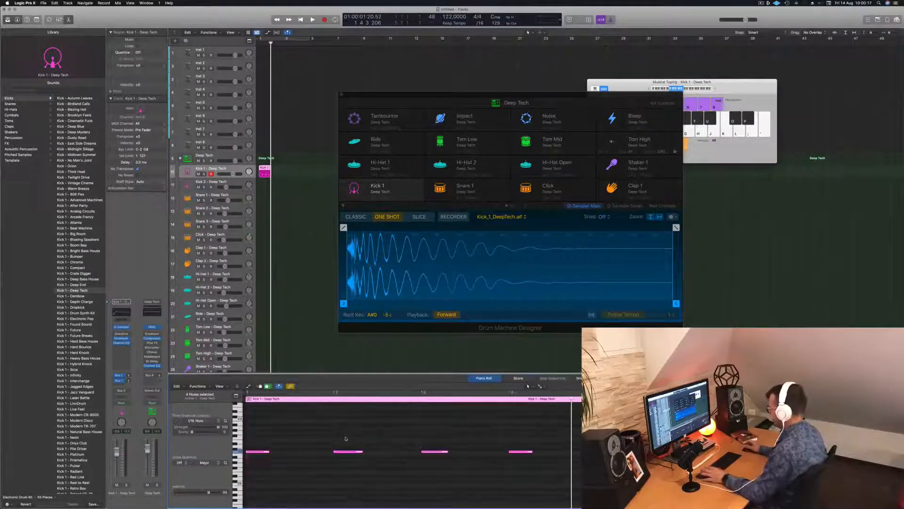
pyautogui.press('space')
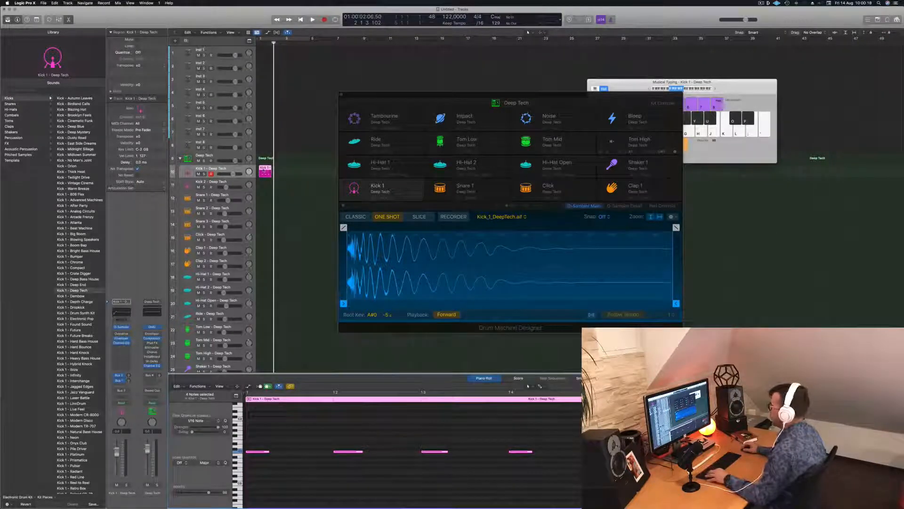
# Duplicate the Kick 1 region to fill four bars and play those bars as a cycle
pyautogui.moveTo(264, 171); pyautogui.dragTo(291, 171)
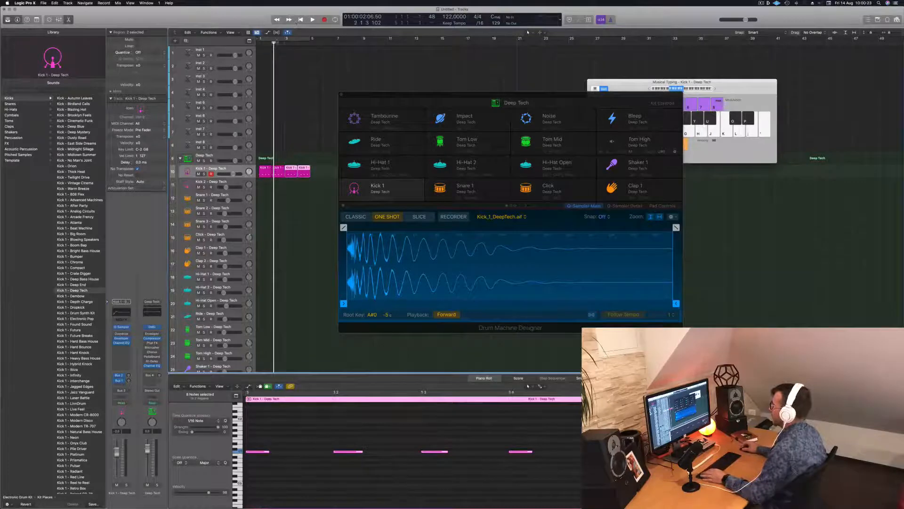
pyautogui.press('c')
pyautogui.press('space')
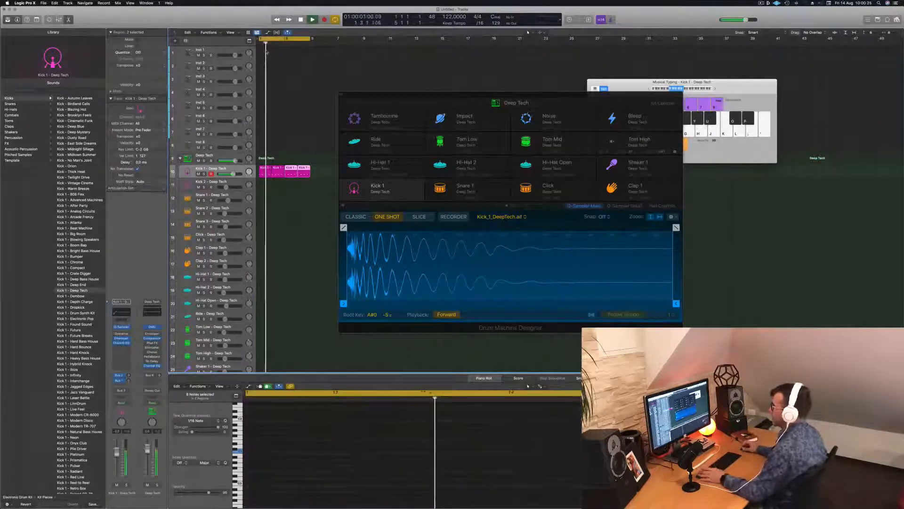
# Trim the Kick 1 sample end to about 0.15 s and set its fade-out length to about 0.075 s
pyautogui.moveTo(426, 96); pyautogui.dragTo(392, 60)
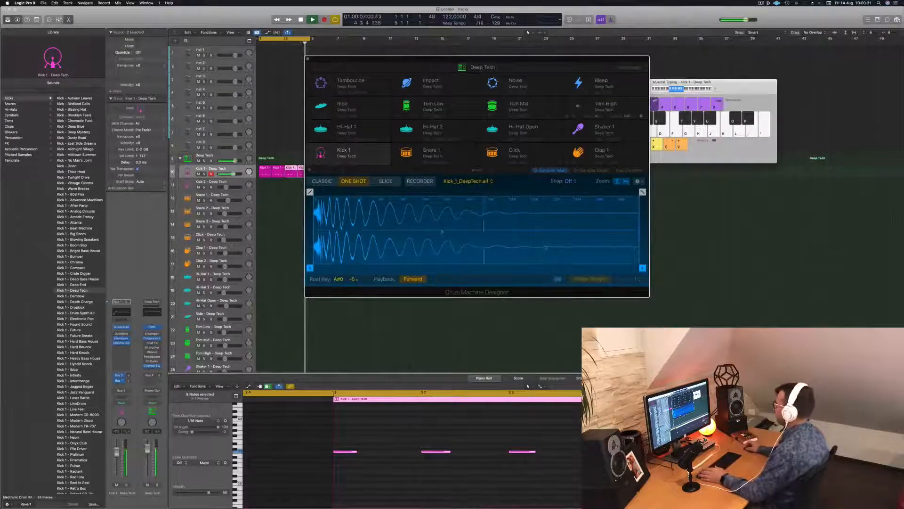
pyautogui.click(642, 267)
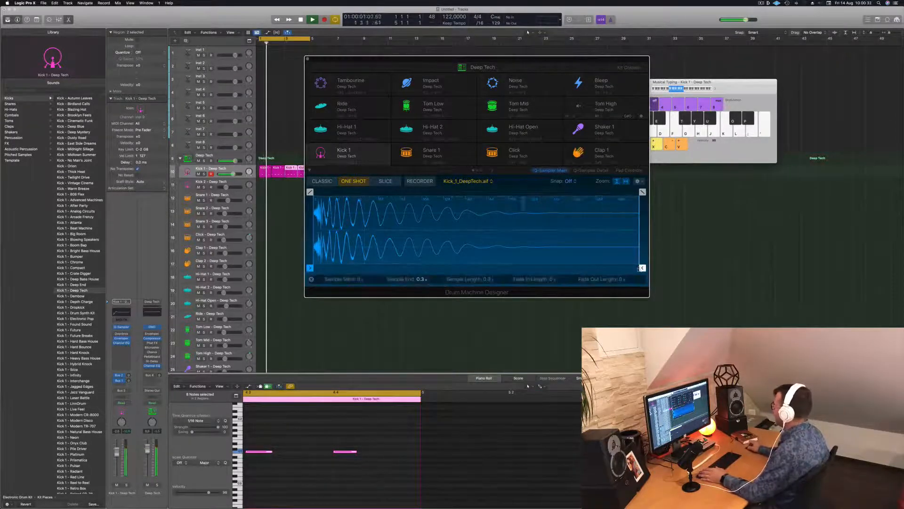
pyautogui.moveTo(642, 268); pyautogui.dragTo(477, 267)
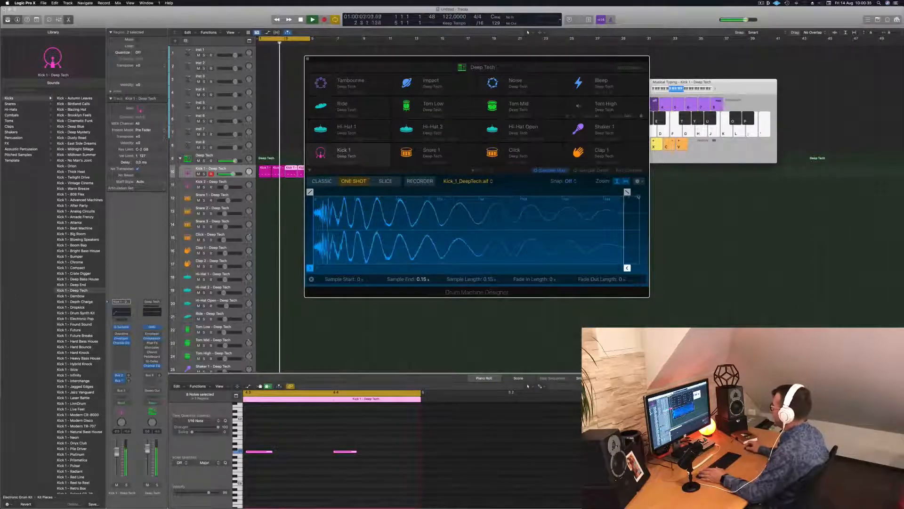
pyautogui.moveTo(627, 192)
pyautogui.mouseDown()
pyautogui.moveTo(369, 192)
pyautogui.moveTo(459, 191)
pyautogui.mouseUp()
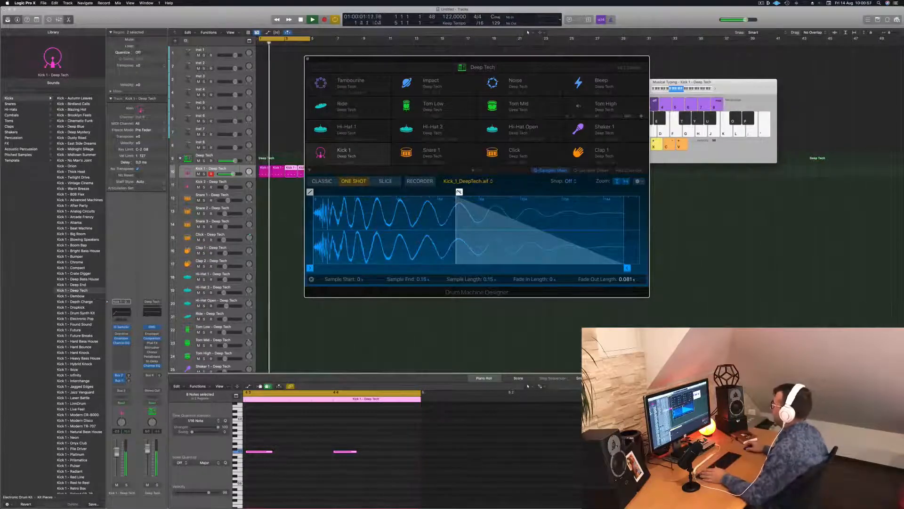
pyautogui.moveTo(459, 191); pyautogui.dragTo(472, 192)
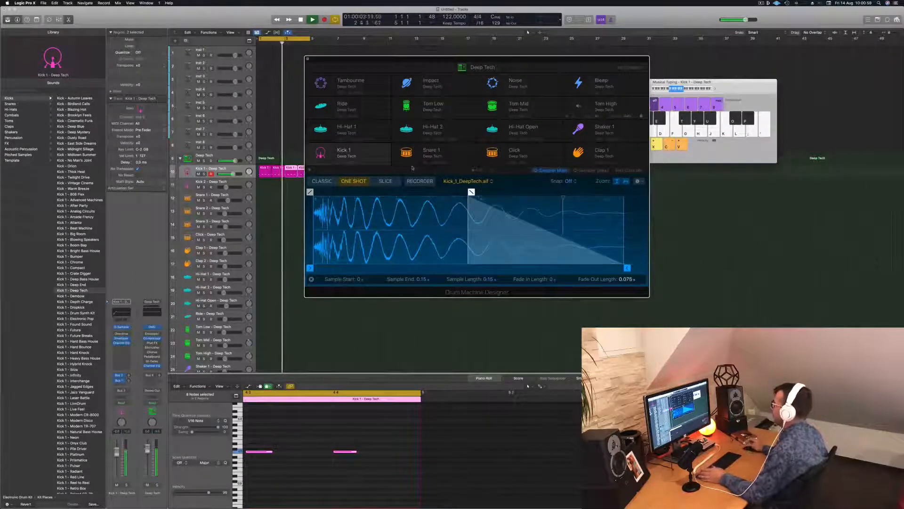
# Show the pad controls for Kick 1 and lower its pitch slightly
pyautogui.click(629, 170)
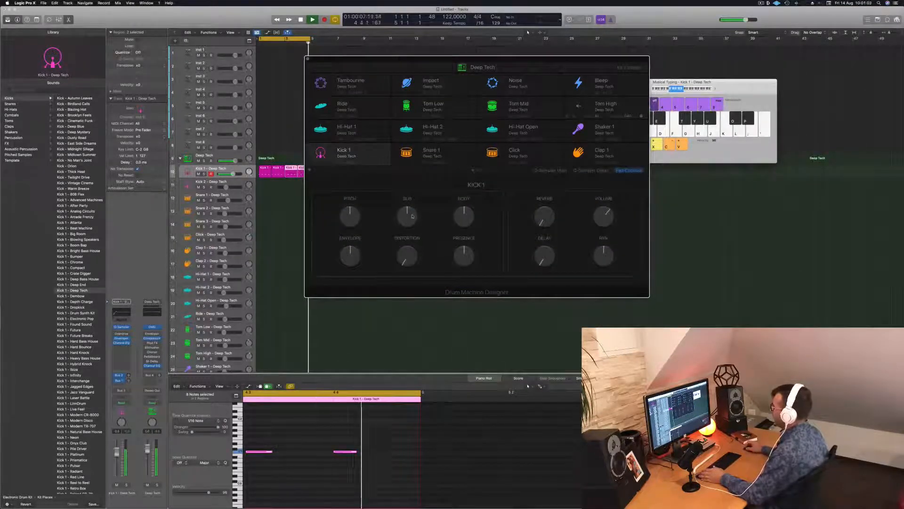
pyautogui.moveTo(412, 216); pyautogui.dragTo(465, 215)
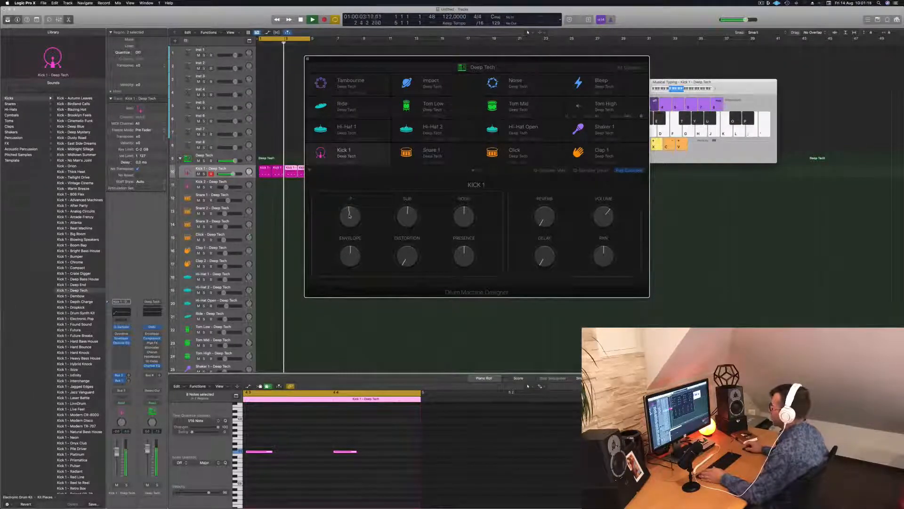
pyautogui.moveTo(350, 216)
pyautogui.mouseDown()
pyautogui.moveTo(350, 225)
pyautogui.moveTo(351, 217)
pyautogui.mouseUp()
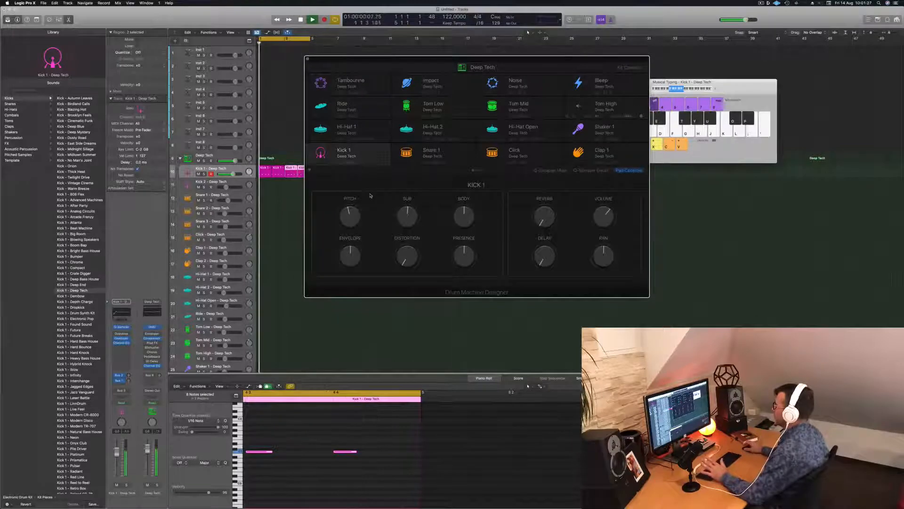
# Add a small amount of distortion to Kick 1 and lower its channel volume slightly to compensate
pyautogui.moveTo(522, 60); pyautogui.dragTo(579, 58)
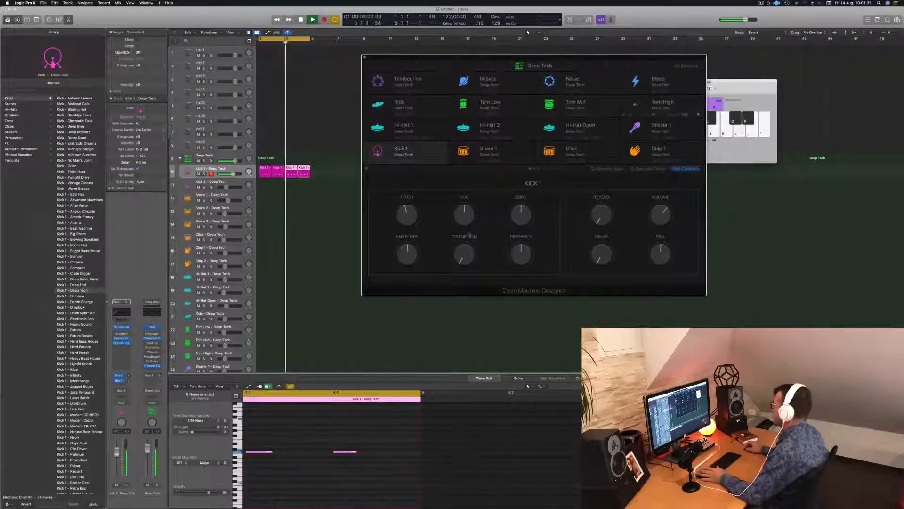
pyautogui.moveTo(464, 253); pyautogui.dragTo(466, 249)
pyautogui.moveTo(117, 452); pyautogui.dragTo(116, 457)
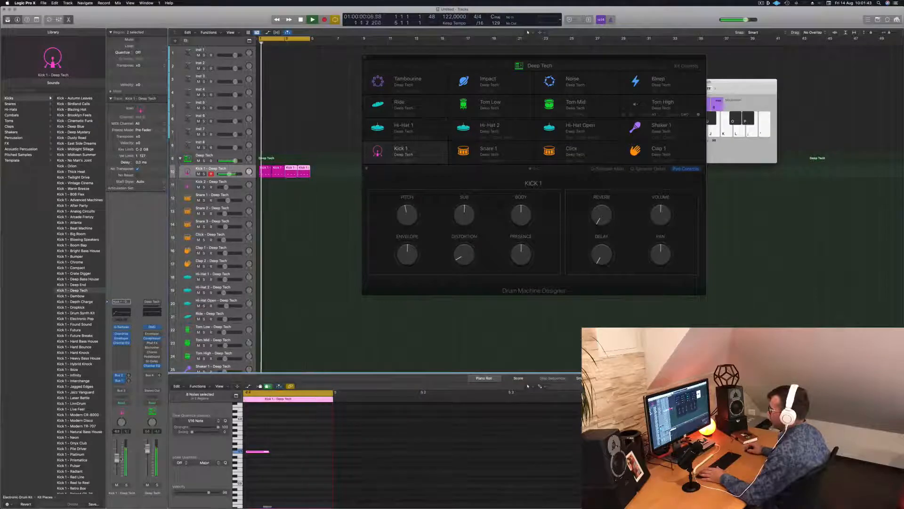
pyautogui.click(460, 255)
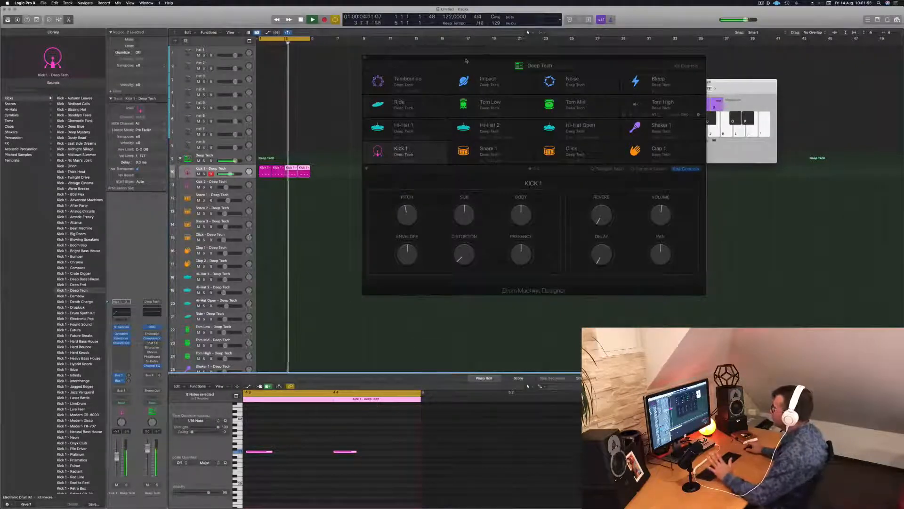
# Close the Drum Machine Designer window and copy the first Kick 1 region onto the Hi-Hat Open track at bar 1
pyautogui.moveTo(467, 61); pyautogui.dragTo(516, 86)
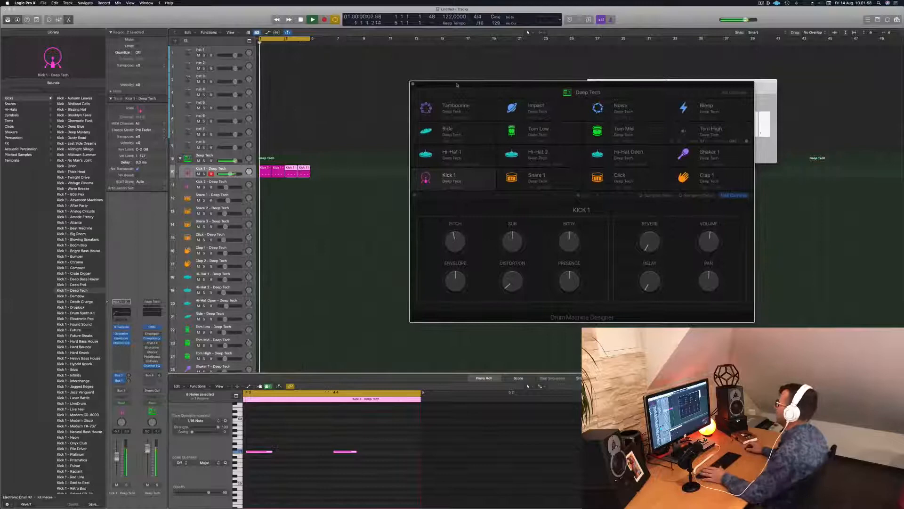
pyautogui.click(415, 84)
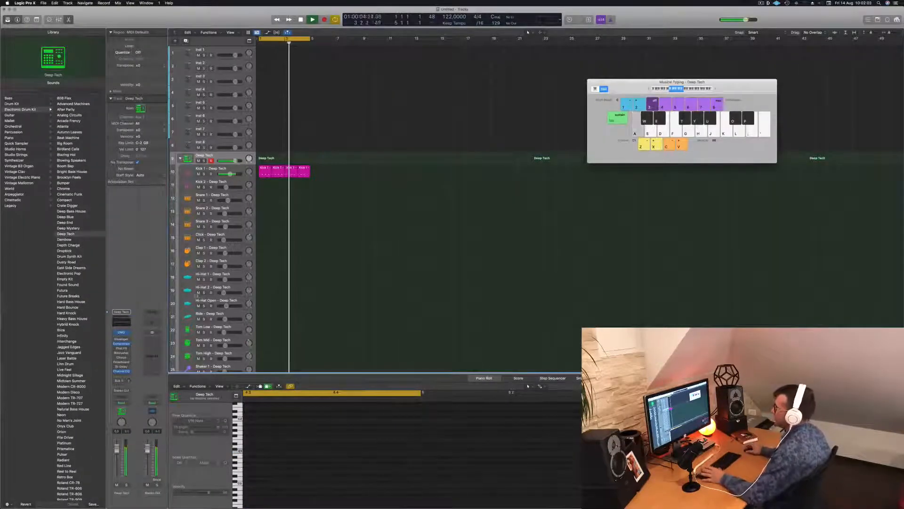
pyautogui.click(212, 169)
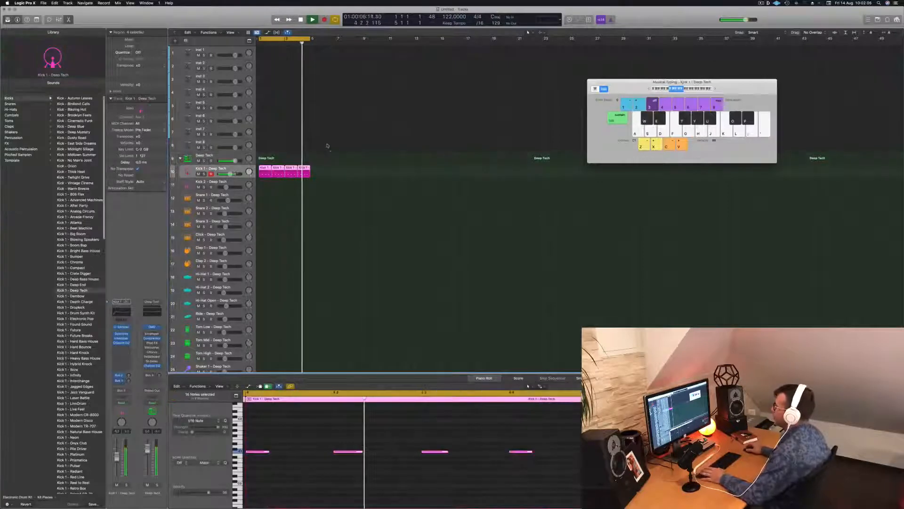
pyautogui.press('space')
pyautogui.click(266, 173)
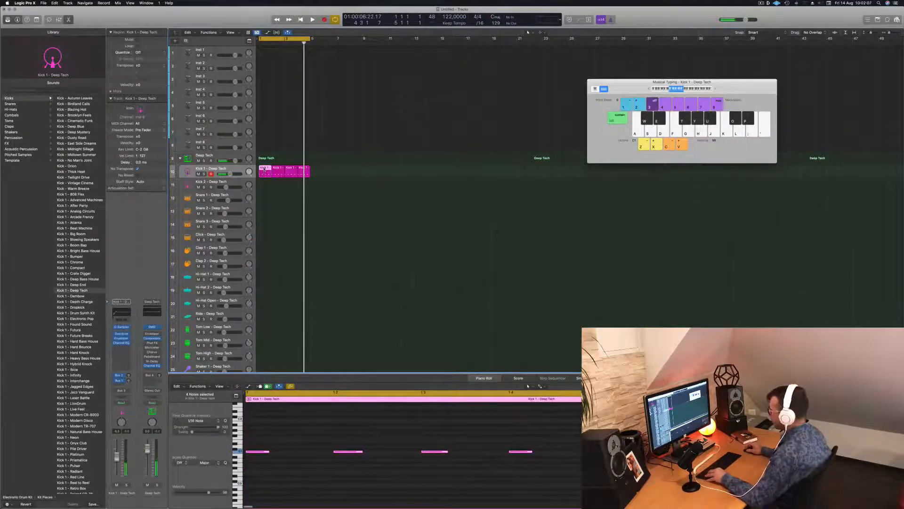
pyautogui.moveTo(265, 168); pyautogui.dragTo(265, 304)
# Shift the four notes of the copied region half a beat later onto the off-beats and play them back
pyautogui.moveTo(261, 440); pyautogui.dragTo(544, 466)
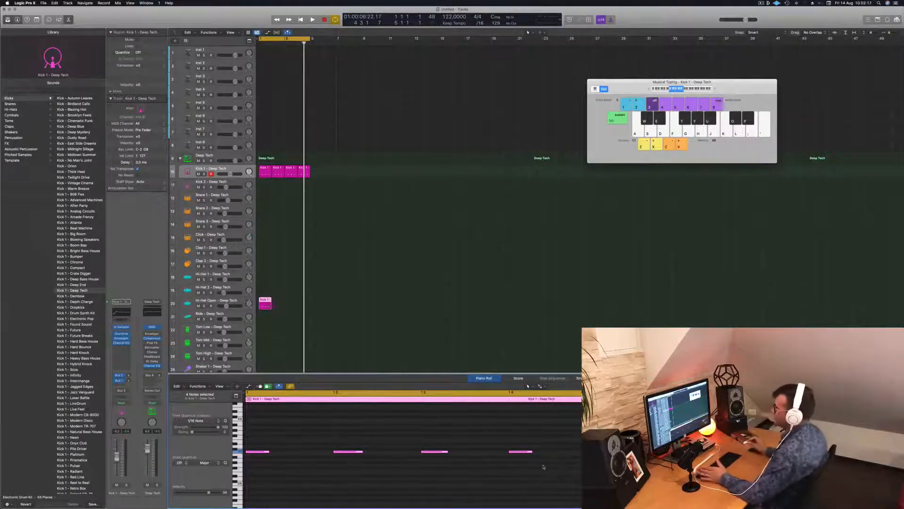
pyautogui.press('space')
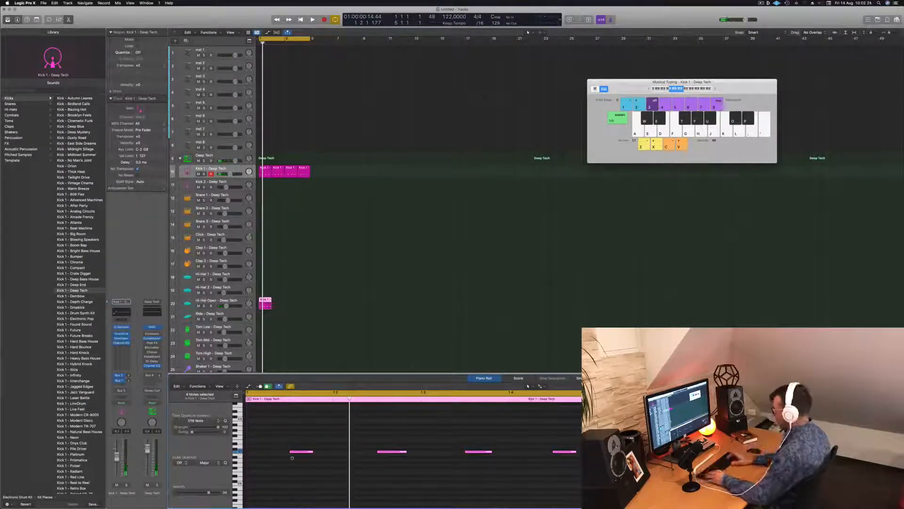
pyautogui.hotkey('shift', 'alt', 'Up')
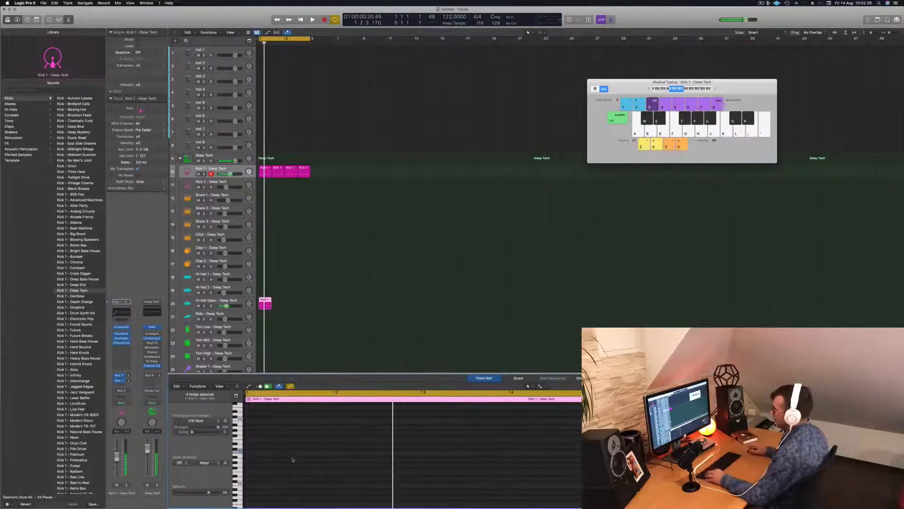
pyautogui.scroll(5, 294, 457)
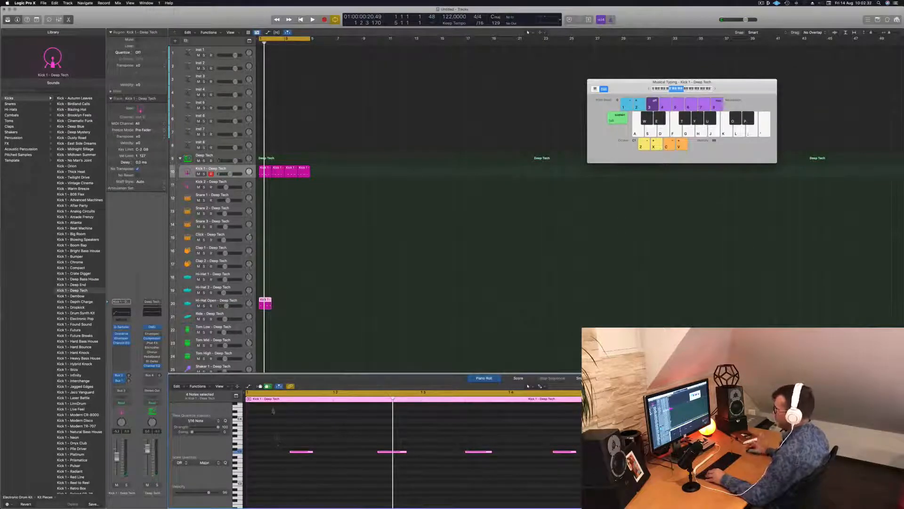
# Open the Quick Sampler of the Hi-Hat Open track and audition the hi-hat with the kick
pyautogui.click(234, 301)
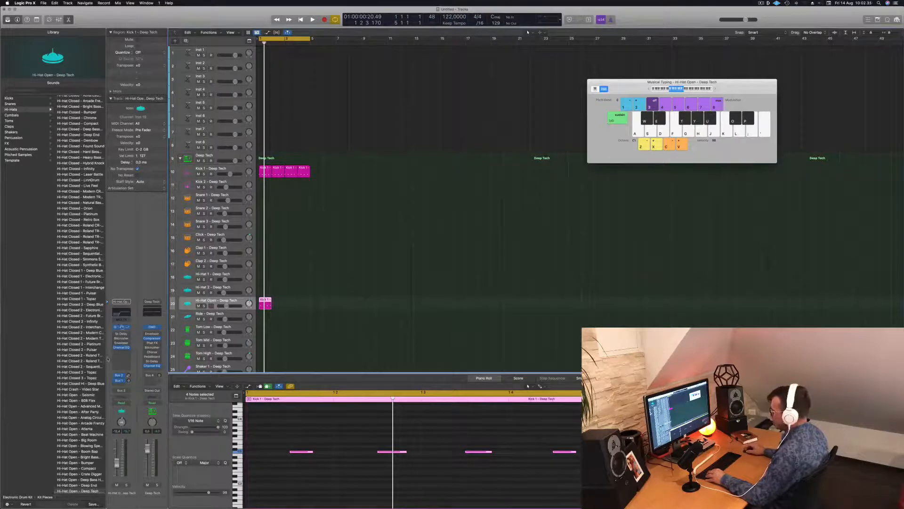
pyautogui.click(122, 327)
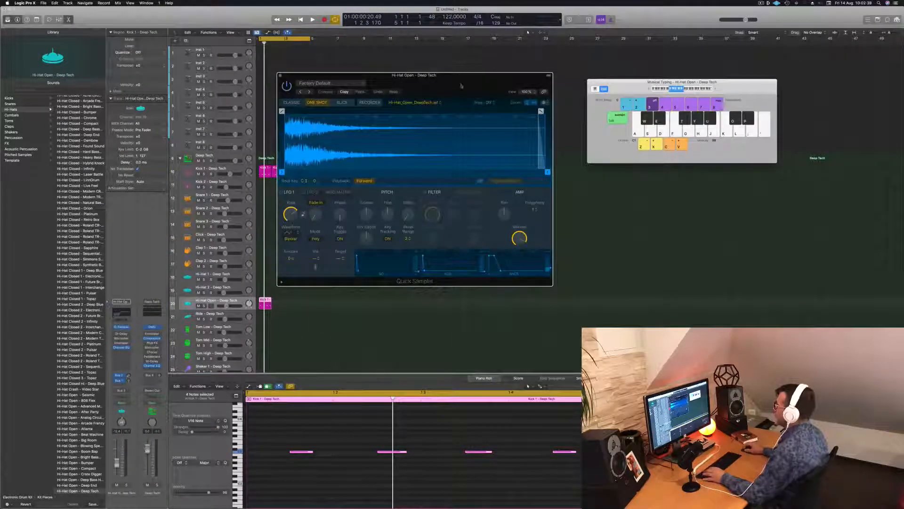
pyautogui.moveTo(462, 85); pyautogui.dragTo(492, 108)
pyautogui.press('space')
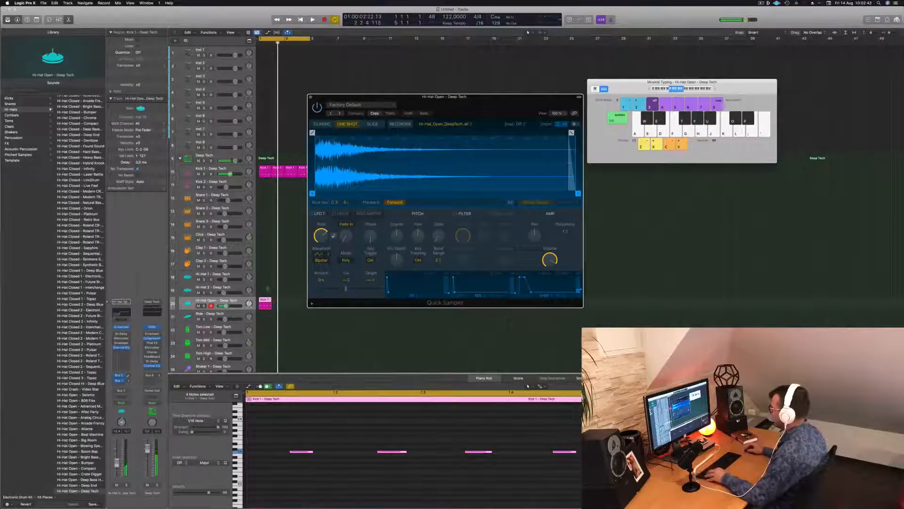
# Duplicate the Hi-Hat Open region to fill four bars and fade its sample out from about 40% of its length
pyautogui.moveTo(271, 305); pyautogui.dragTo(295, 301)
pyautogui.press('space')
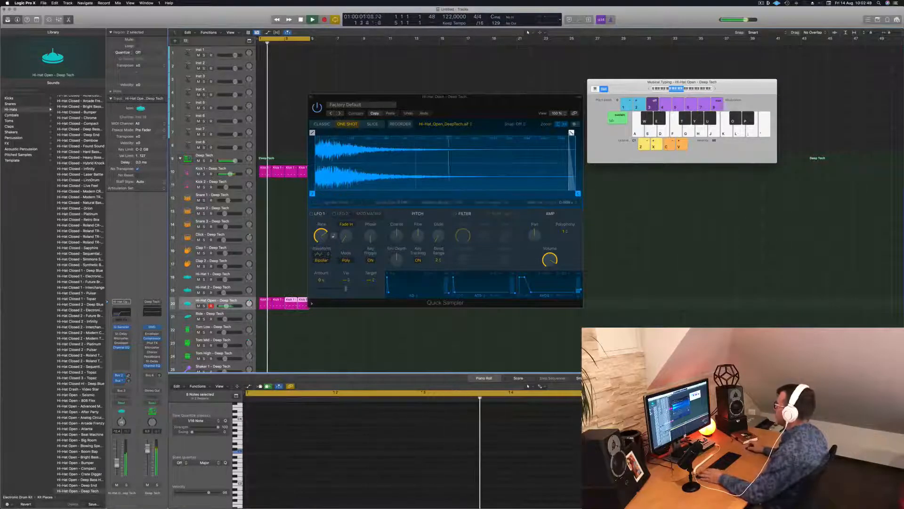
pyautogui.moveTo(571, 133)
pyautogui.mouseDown()
pyautogui.moveTo(376, 133)
pyautogui.moveTo(420, 132)
pyautogui.mouseUp()
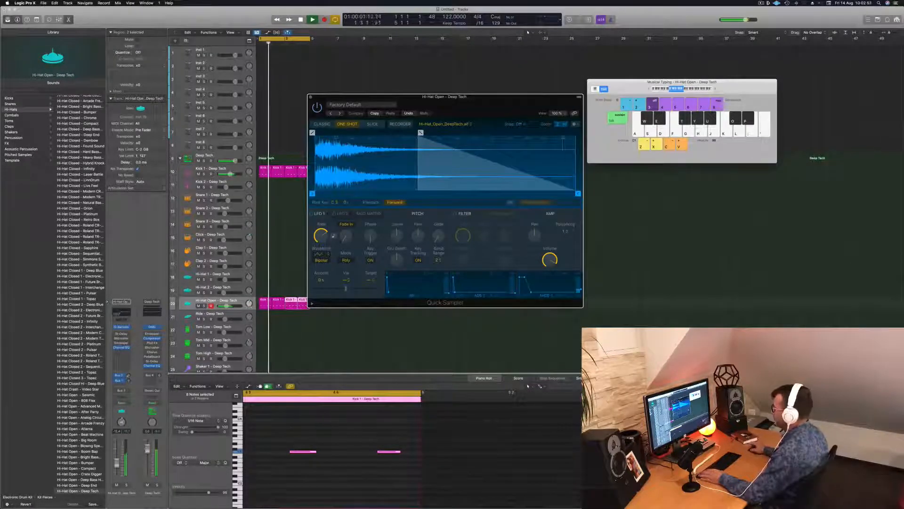
# Review the notes of the Hi-Hat Open regions in the Piano Roll during cycle playback
pyautogui.click(328, 440)
pyautogui.hscroll(-1, 329, 439)
pyautogui.press('super+Left')
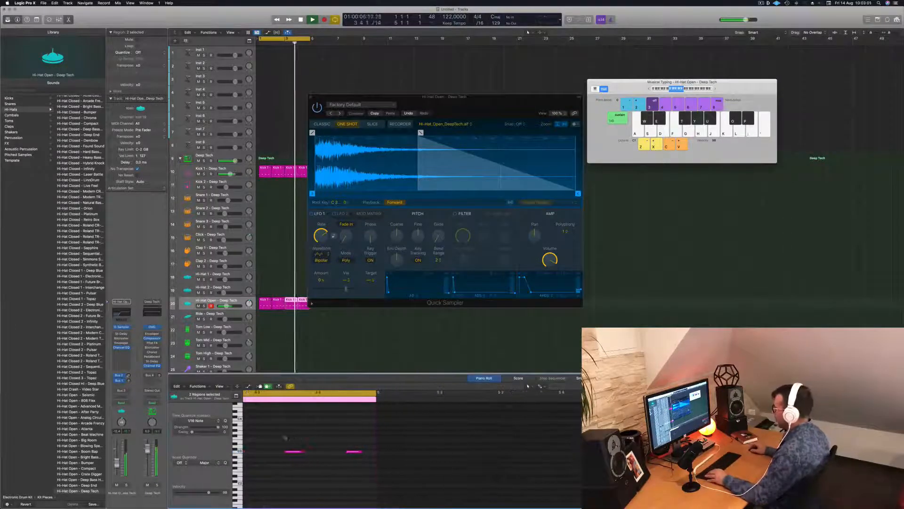
pyautogui.hscroll(-4, 299, 439)
pyautogui.press('super+a')
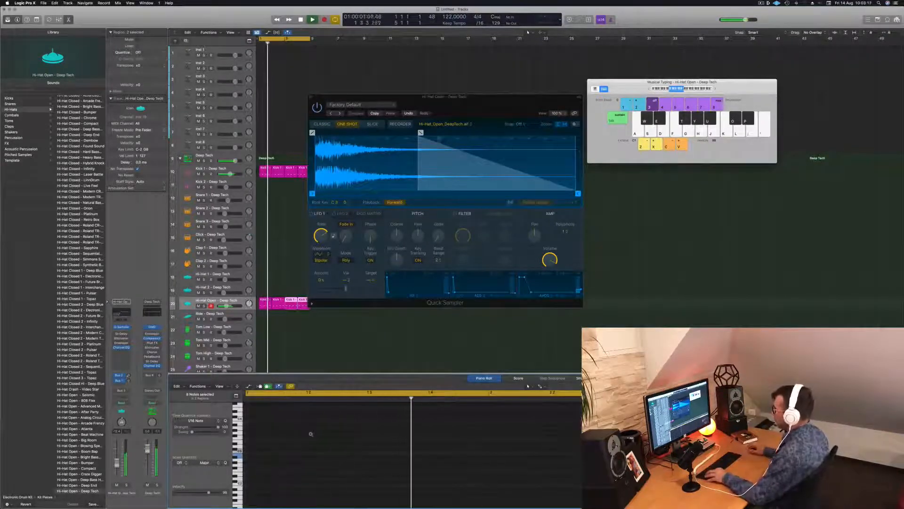
pyautogui.press('space')
# Replace the Hi-Hat Open regions after the first with fresh copies of the first region, filling four bars
pyautogui.click(307, 317)
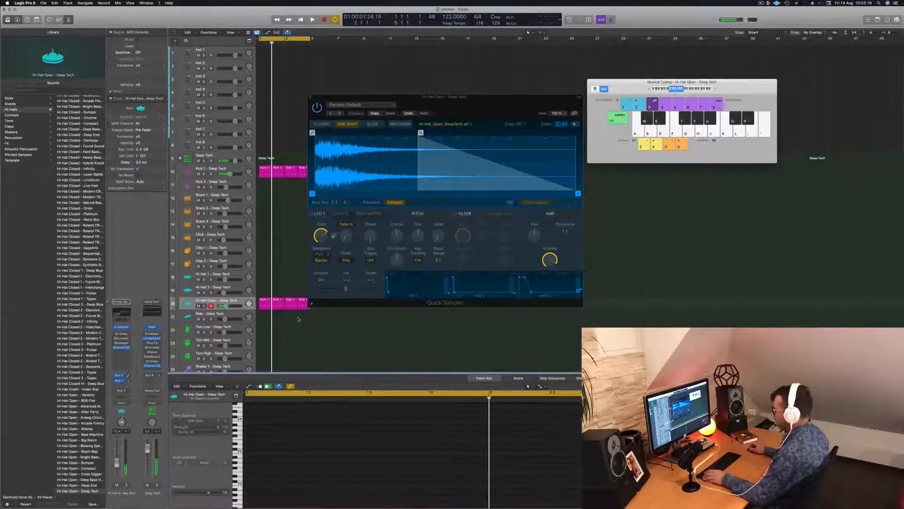
pyautogui.click(269, 303)
pyautogui.hotkey('shift', 'space')
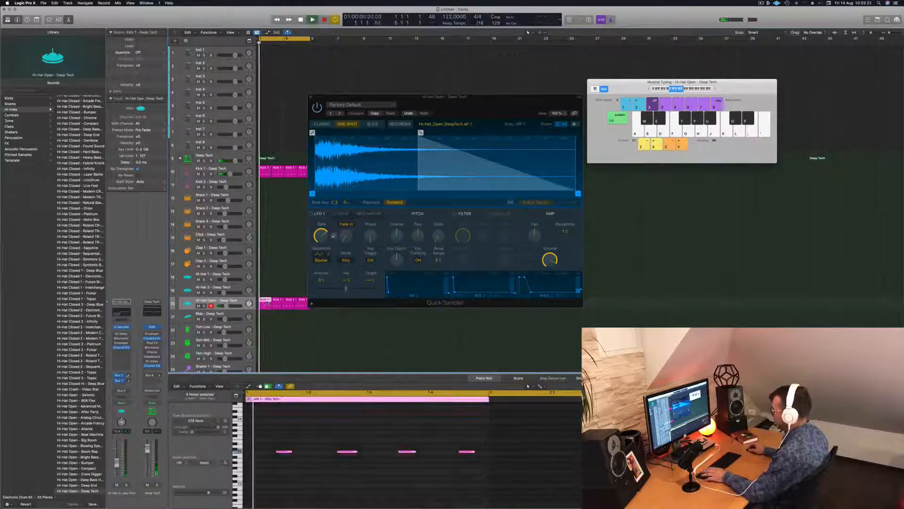
pyautogui.moveTo(278, 318); pyautogui.dragTo(294, 306)
pyautogui.press('BackSpace')
pyautogui.click(271, 300)
pyautogui.keyDown('shift'); pyautogui.click(263, 300); pyautogui.keyUp('shift')
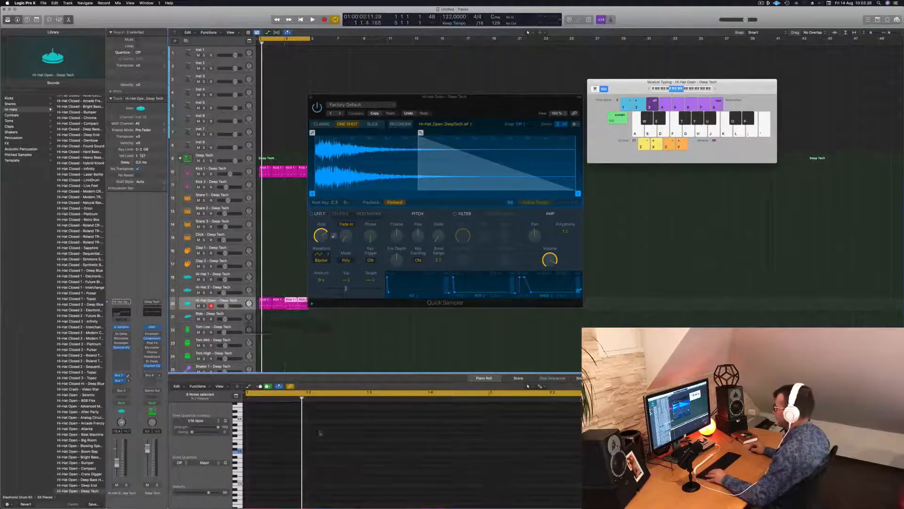
# Move the start of the open hi-hat sample's fade-out to about 20% of its length, then try trimming the sample's end and undo the trim
pyautogui.press('space')
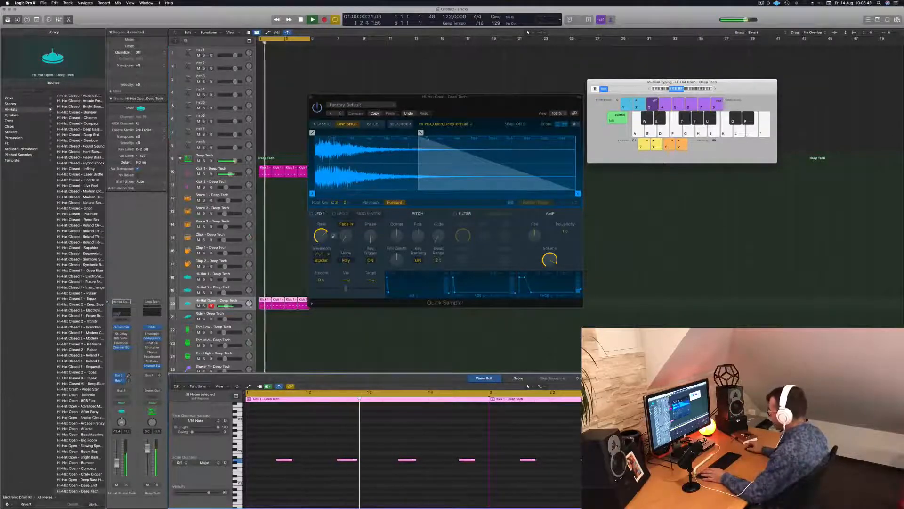
pyautogui.moveTo(420, 133); pyautogui.dragTo(366, 134)
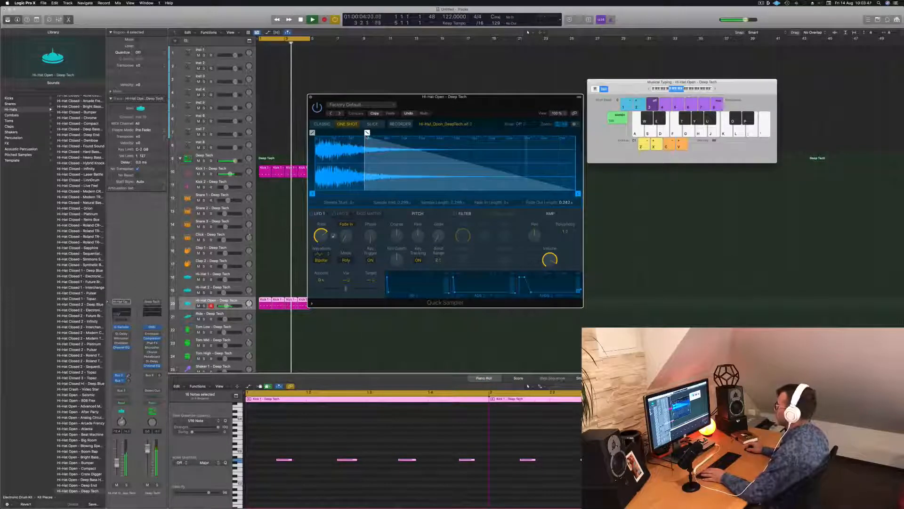
pyautogui.moveTo(579, 193); pyautogui.dragTo(485, 194)
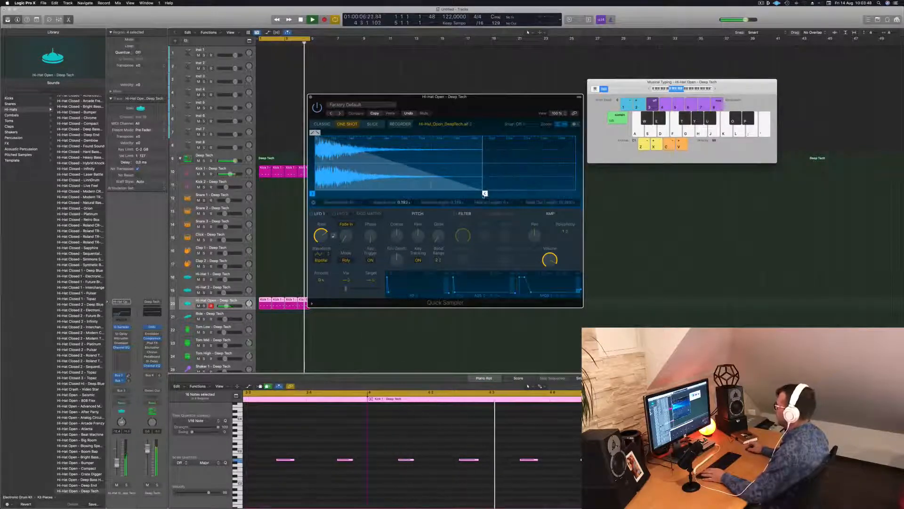
pyautogui.press('super+z')
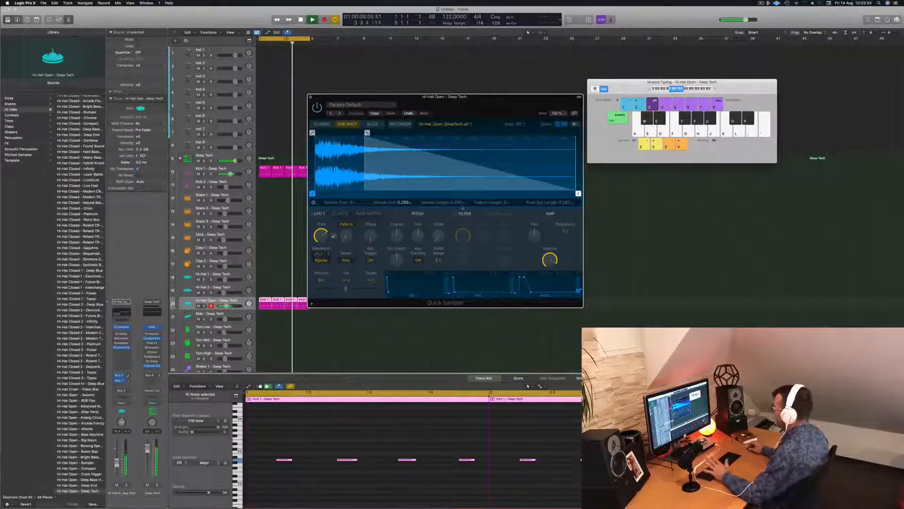
# Turn on the filter in the open hi-hat's Quick Sampler, adjust its cutoff, and close the plug-in window
pyautogui.click(455, 214)
pyautogui.moveTo(463, 236)
pyautogui.mouseDown()
pyautogui.moveTo(463, 256)
pyautogui.moveTo(463, 231)
pyautogui.mouseUp()
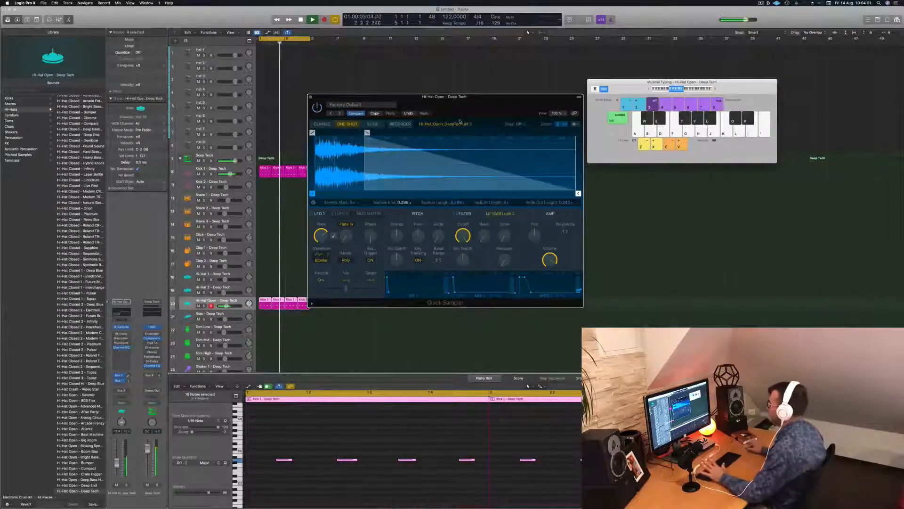
pyautogui.moveTo(460, 122); pyautogui.dragTo(471, 122)
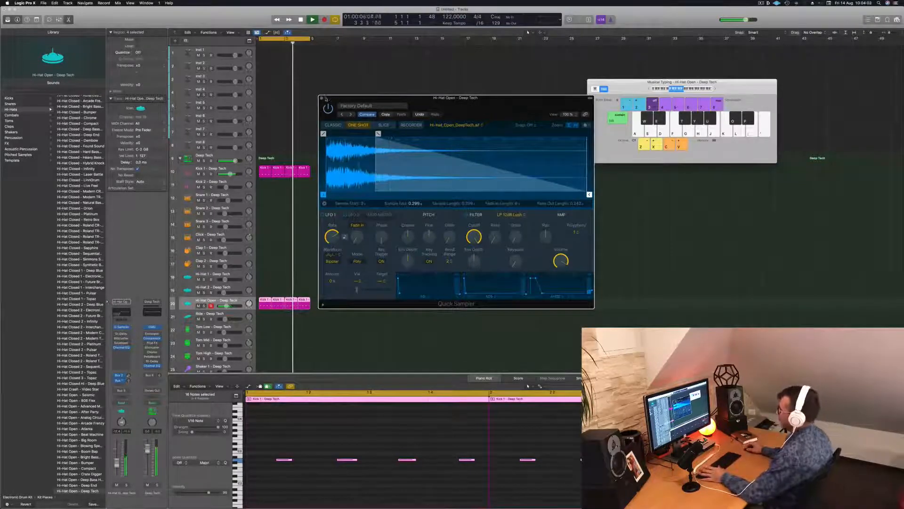
pyautogui.click(323, 98)
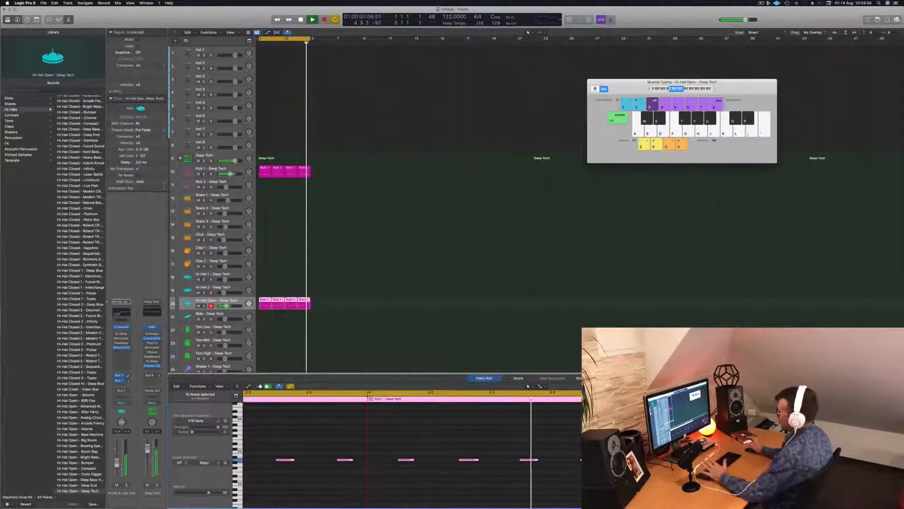
pyautogui.press('space')
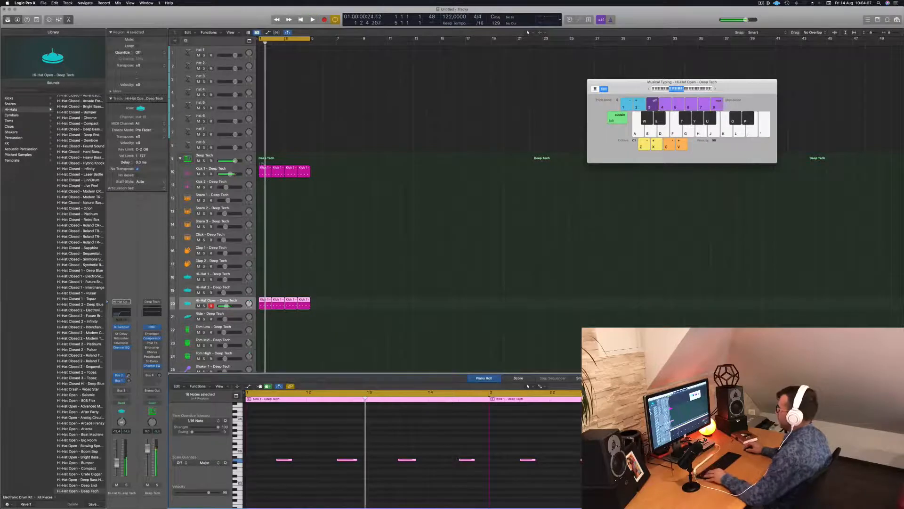
# Copy the first Kick 1 region to the Kick 2 track and duplicate it there to fill four bars
pyautogui.moveTo(262, 167); pyautogui.dragTo(262, 187)
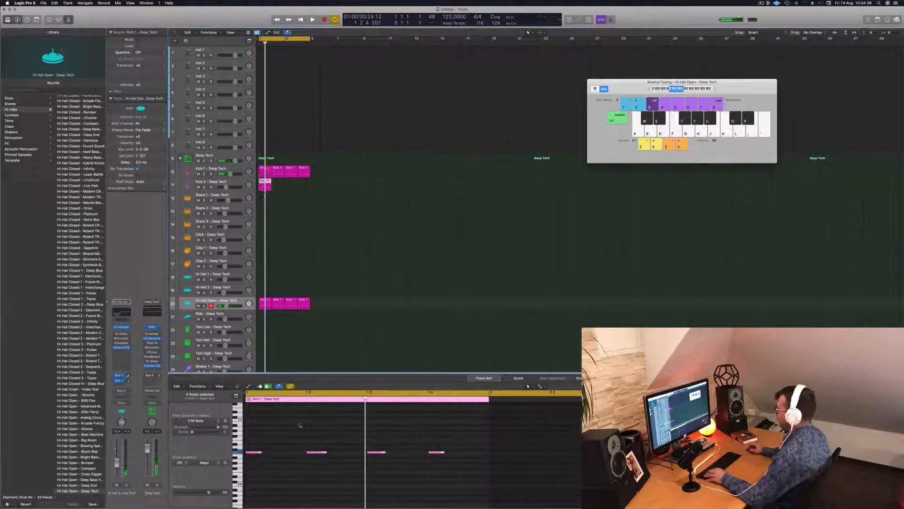
pyautogui.moveTo(247, 442); pyautogui.dragTo(448, 471)
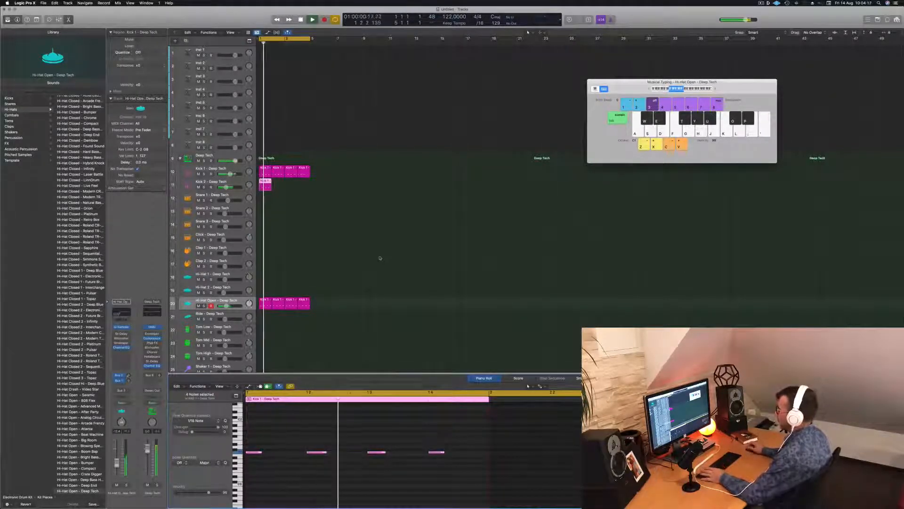
pyautogui.moveTo(262, 182); pyautogui.dragTo(289, 185)
pyautogui.keyDown('shift'); pyautogui.click(267, 186); pyautogui.keyUp('shift')
pyautogui.press('space')
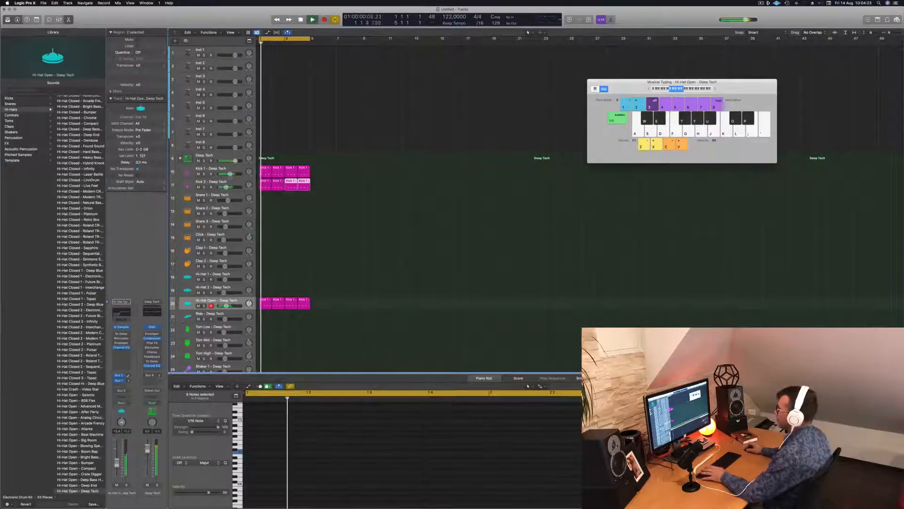
# Lower the volume of the Kick 2 track while auditioning it with the beat
pyautogui.click(222, 187)
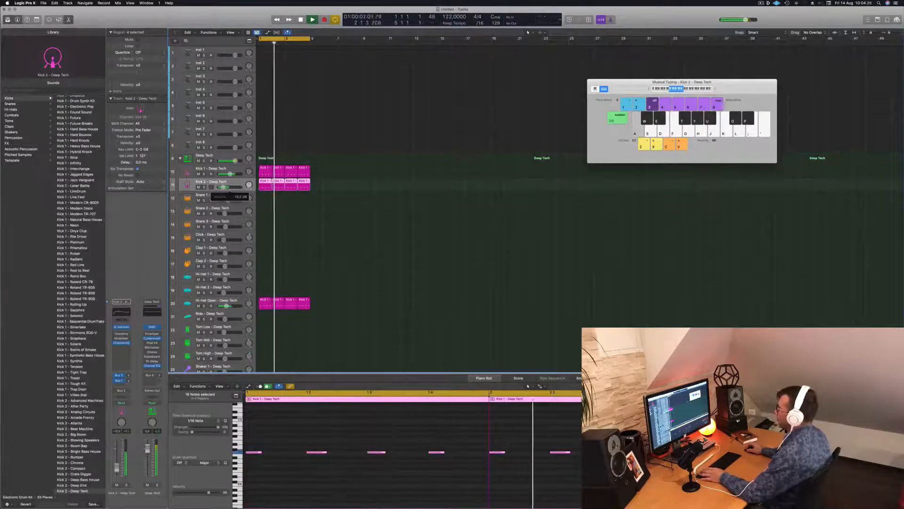
pyautogui.press('space')
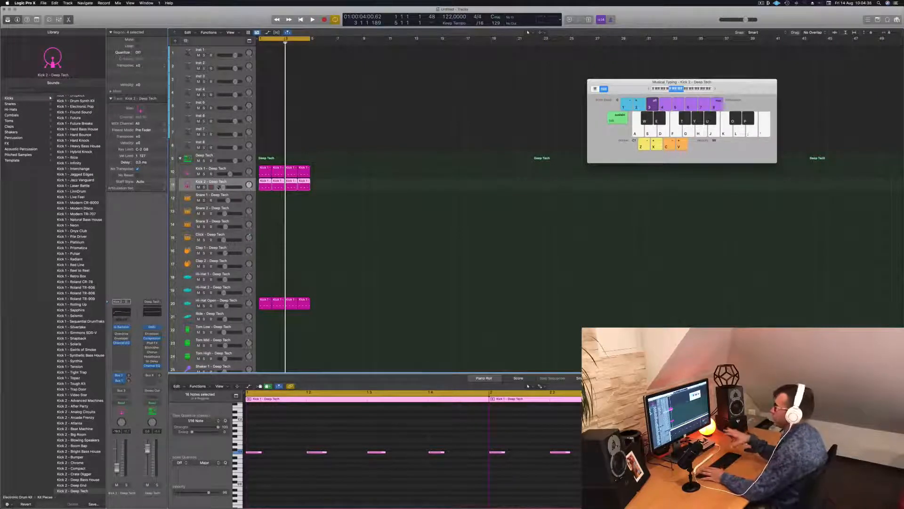
pyautogui.press('space')
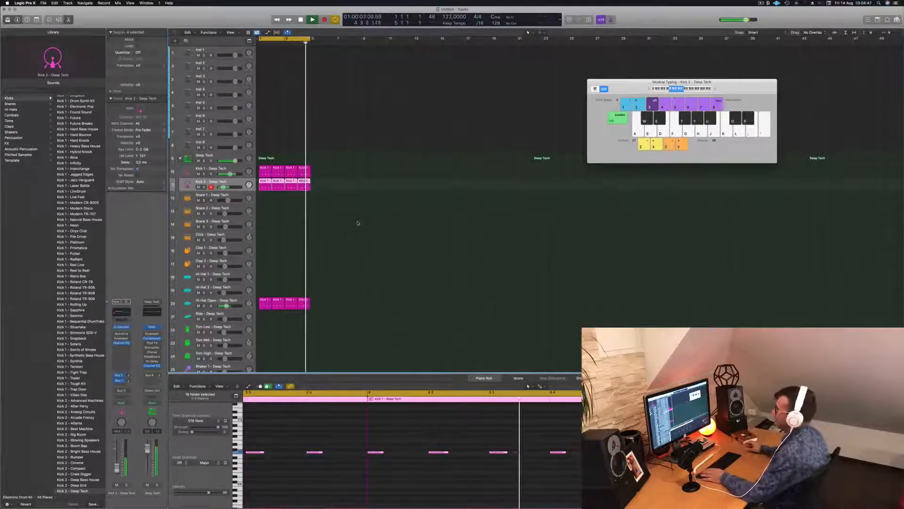
# Copy the first Kick 2 region to the Snare 1 track and reduce its notes to hits on beats 2 and 4
pyautogui.click(272, 217)
pyautogui.moveTo(265, 185); pyautogui.dragTo(265, 199)
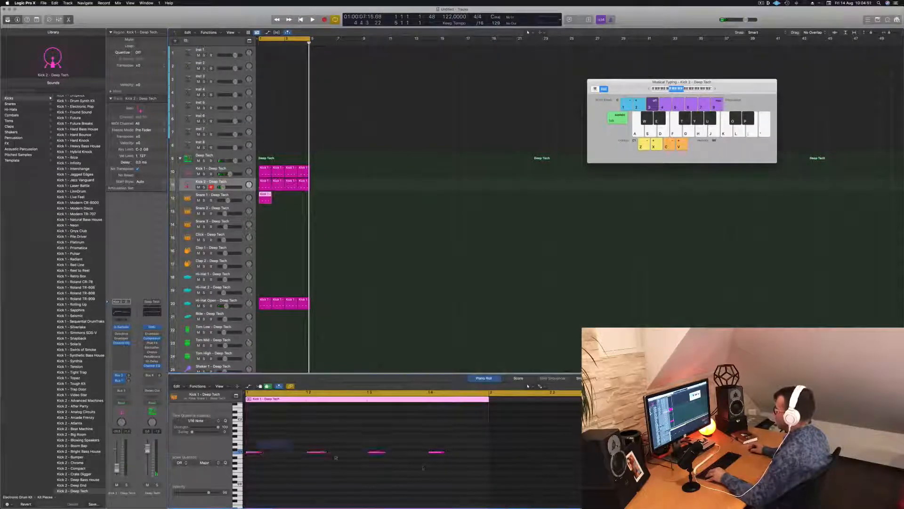
pyautogui.moveTo(245, 441); pyautogui.dragTo(449, 467)
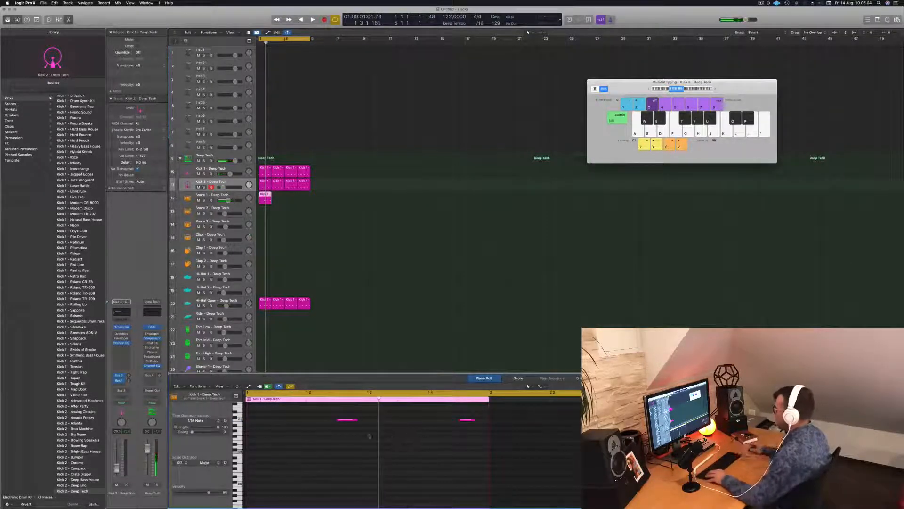
pyautogui.moveTo(334, 442); pyautogui.dragTo(489, 417)
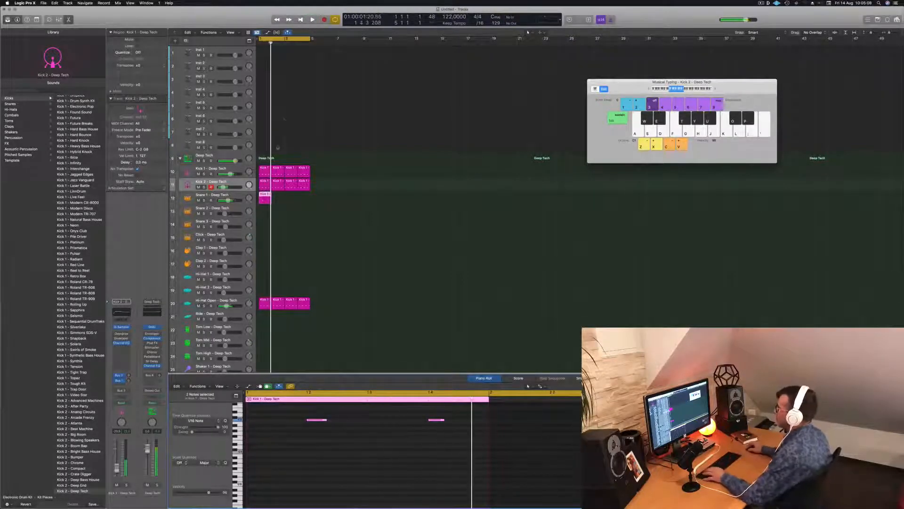
# Duplicate the Snare 1 region to fill four bars and slightly lower the Snare 1 track's volume during playback
pyautogui.moveTo(265, 200); pyautogui.dragTo(291, 199)
pyautogui.keyDown('shift'); pyautogui.click(264, 197); pyautogui.keyUp('shift')
pyautogui.press('space')
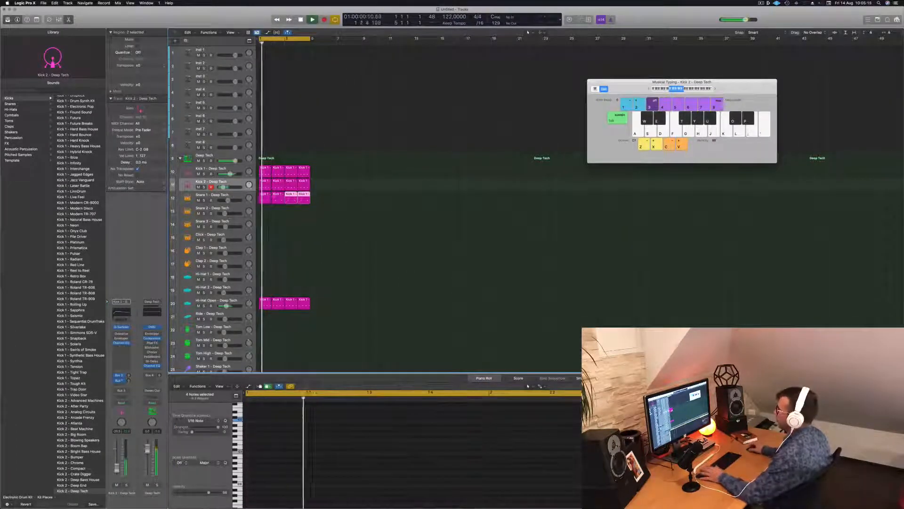
pyautogui.click(227, 199)
pyautogui.moveTo(227, 200); pyautogui.dragTo(225, 201)
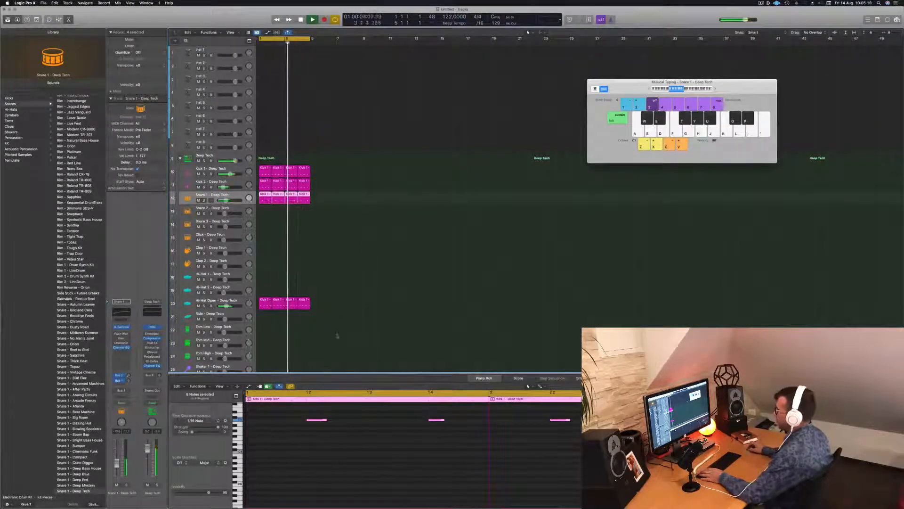
pyautogui.click(313, 245)
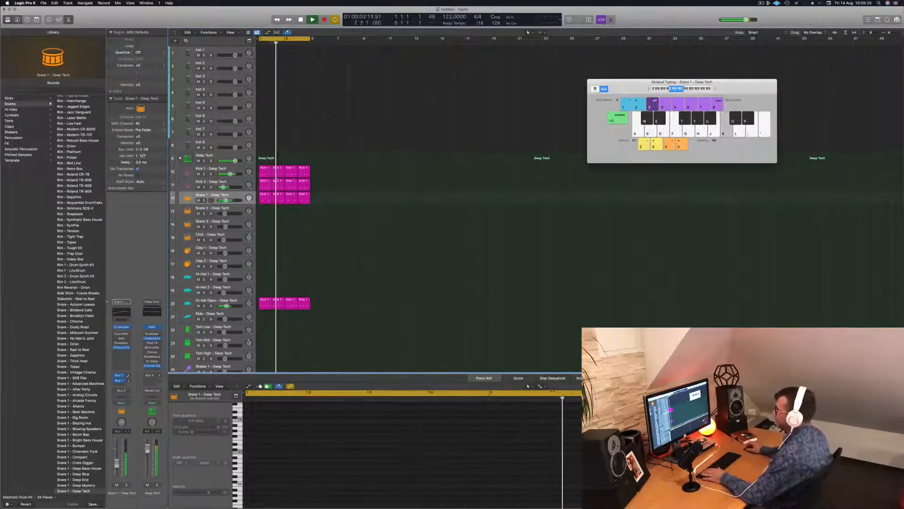
# Copy the first Snare 1 region to the Clap 1 track and leave only one note, on the first beat of the bar
pyautogui.click(265, 200)
pyautogui.moveTo(264, 200); pyautogui.dragTo(264, 251)
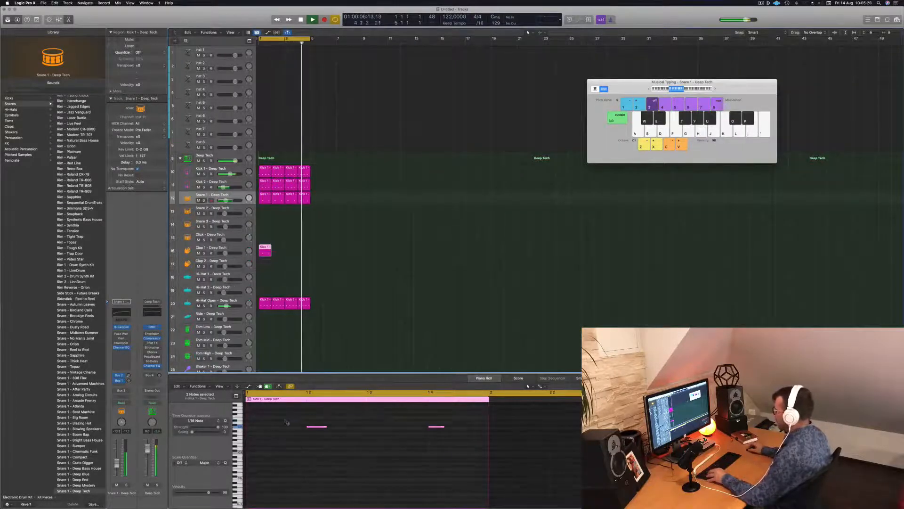
pyautogui.moveTo(285, 420); pyautogui.dragTo(478, 458)
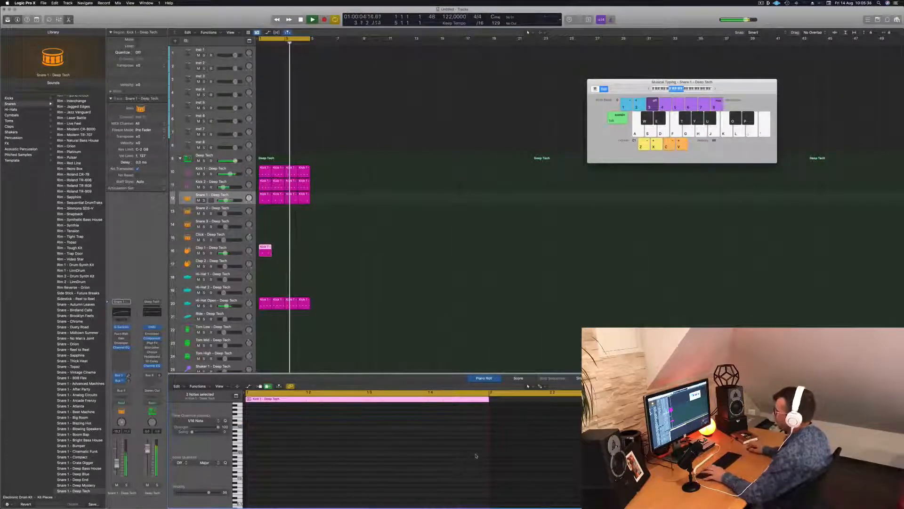
pyautogui.scroll(4, 303, 417)
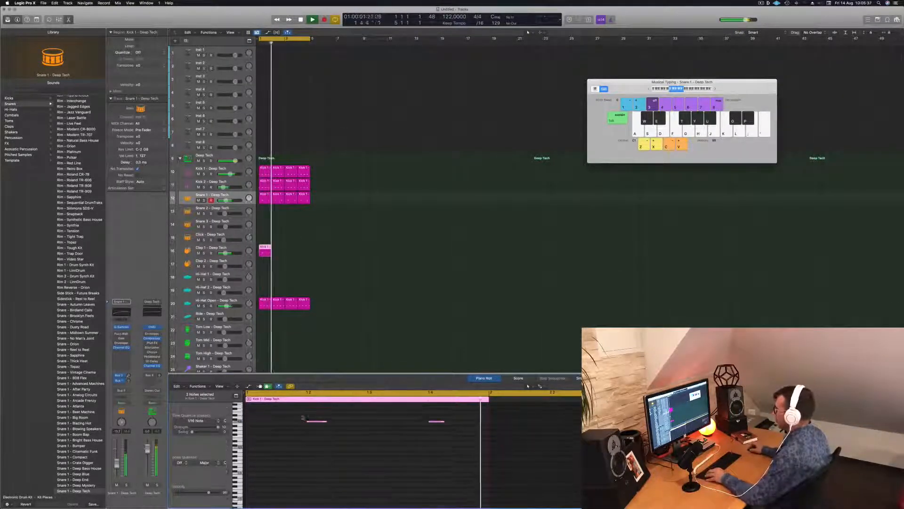
pyautogui.moveTo(305, 424); pyautogui.dragTo(336, 451)
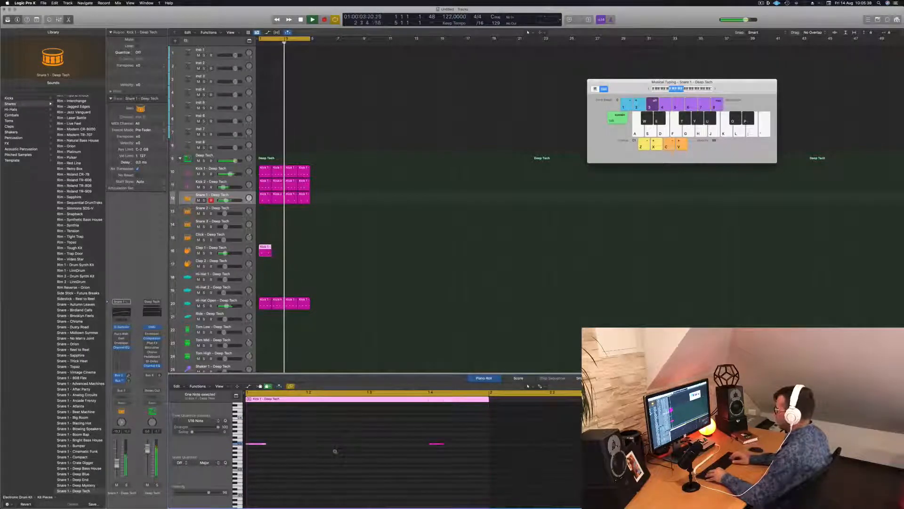
pyautogui.press('space')
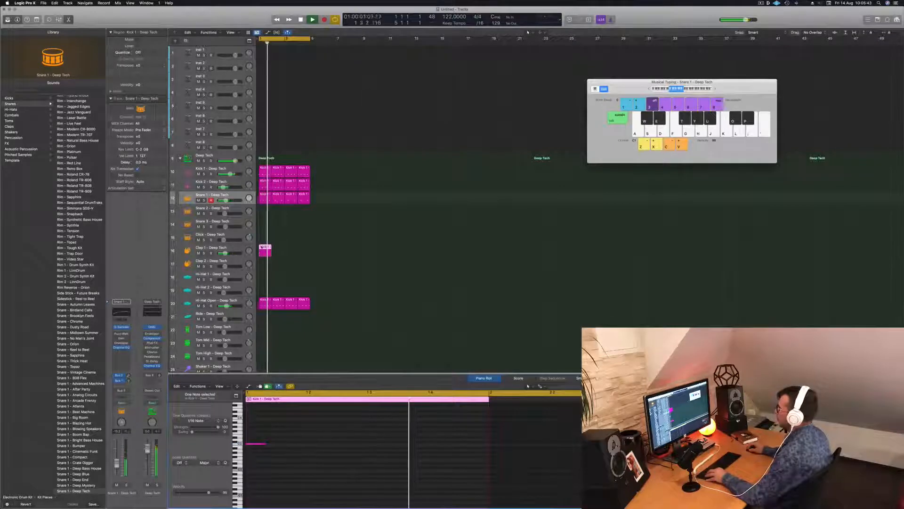
# Duplicate the Clap 1 region to fill four bars and lower the Clap 1 track's volume
pyautogui.moveTo(263, 247); pyautogui.dragTo(288, 252)
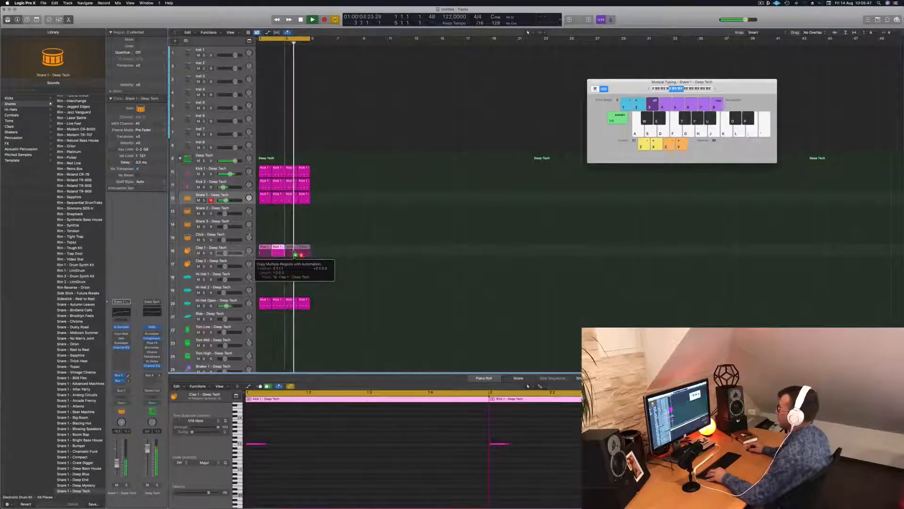
pyautogui.moveTo(294, 251); pyautogui.dragTo(293, 251)
pyautogui.press('super+Left')
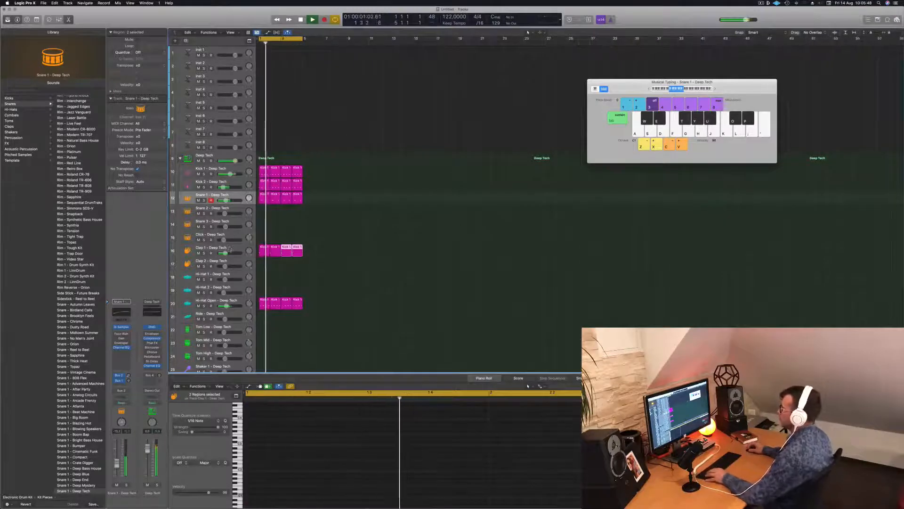
pyautogui.click(230, 248)
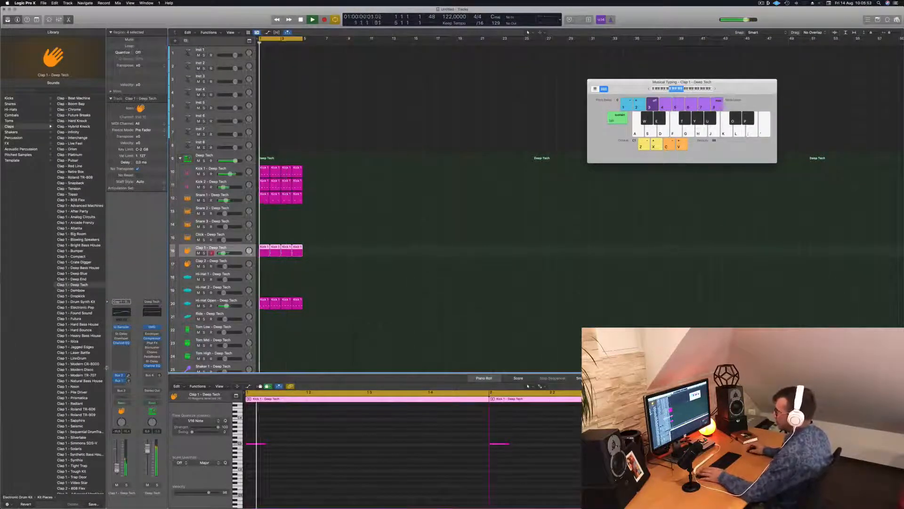
# Open the Stereo Delay on the Clap 1 track and audition its presets up to 1/2 Note Swing
pyautogui.click(122, 334)
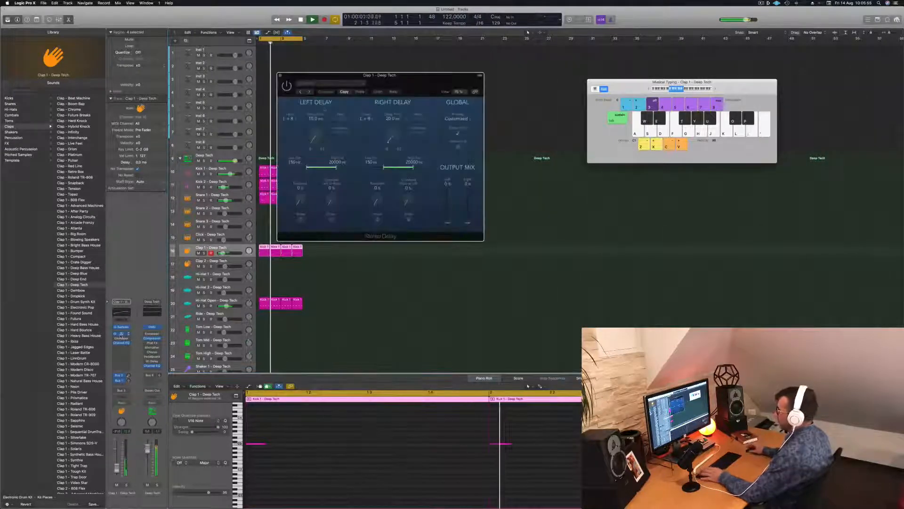
pyautogui.moveTo(337, 78); pyautogui.dragTo(323, 81)
pyautogui.click(295, 96)
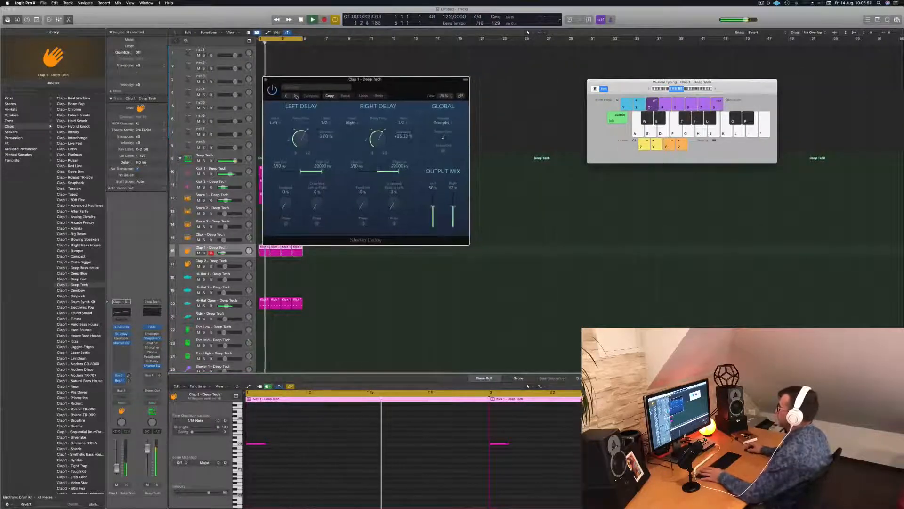
pyautogui.click(296, 96)
pyautogui.moveTo(413, 84); pyautogui.dragTo(446, 105)
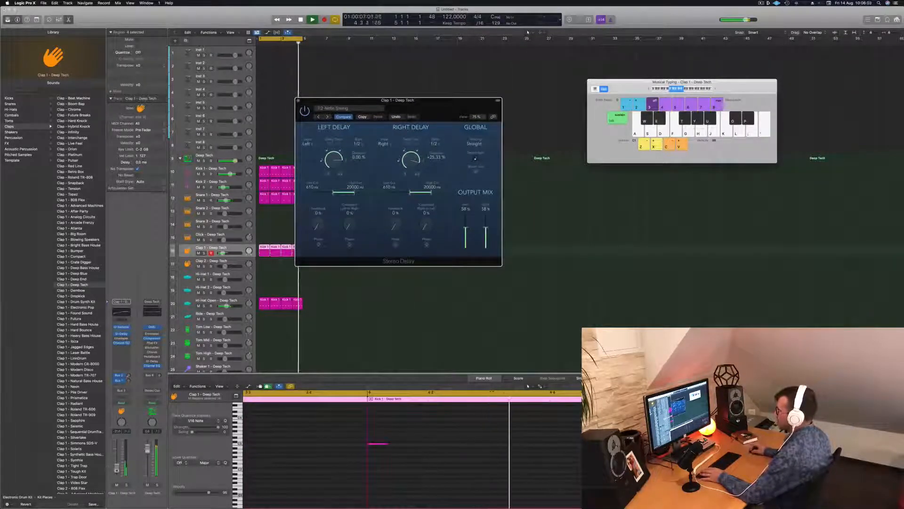
# Load the 1/8 Note Dotted preset in the Clap 1 Stereo Delay and lower the track's volume slightly
pyautogui.click(327, 117)
pyautogui.click(328, 116)
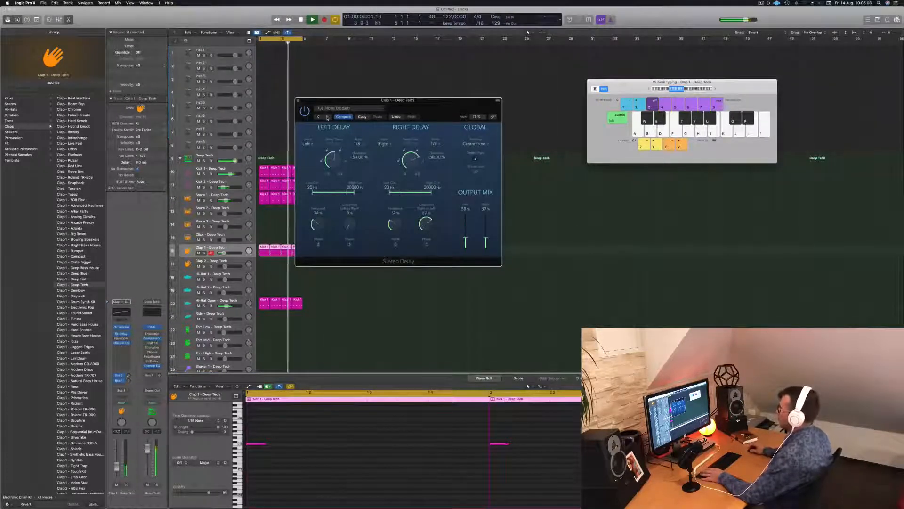
pyautogui.click(327, 117)
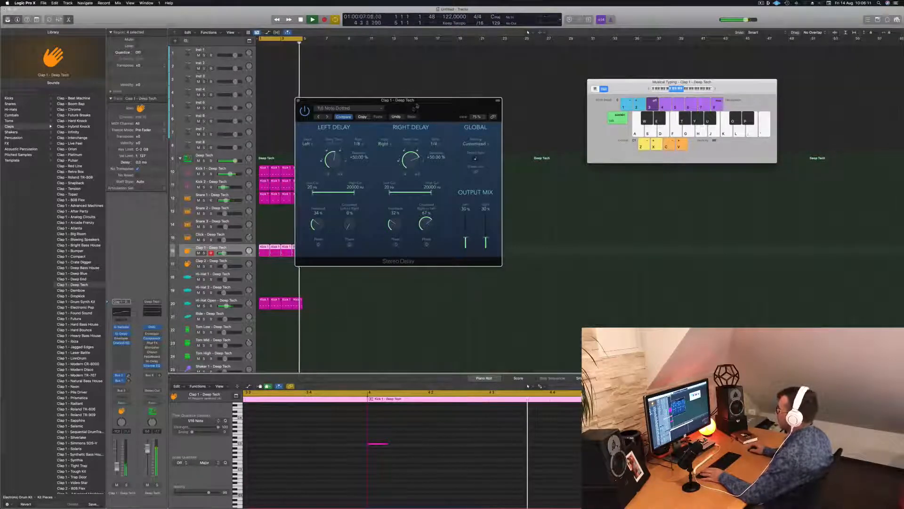
pyautogui.moveTo(416, 108); pyautogui.dragTo(435, 107)
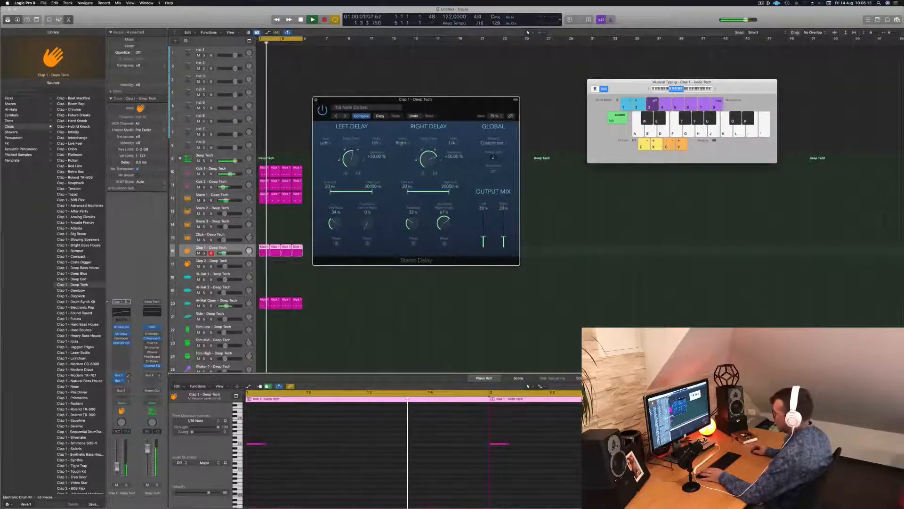
pyautogui.moveTo(116, 468); pyautogui.dragTo(116, 470)
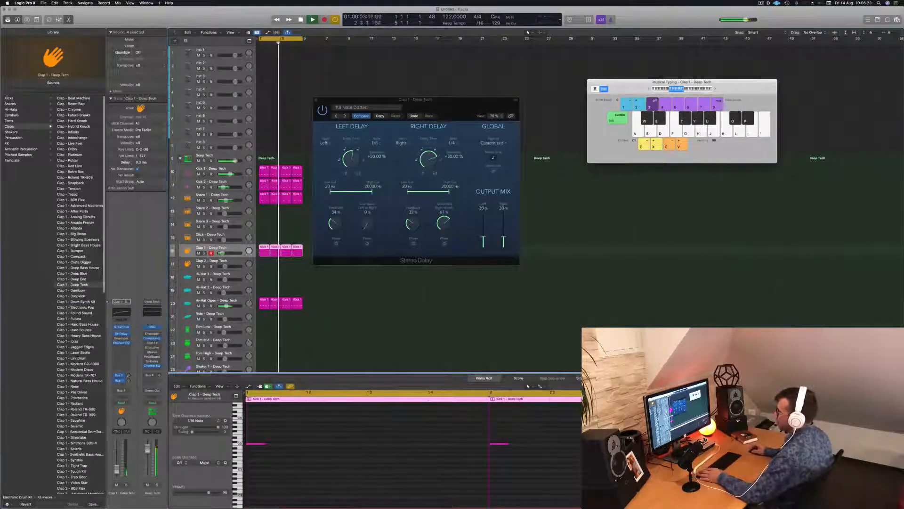
# Replace the Clap 1 sound with Clap 1 - Drum Synth Kit and insert a Stereo Delay on its channel
pyautogui.click(76, 301)
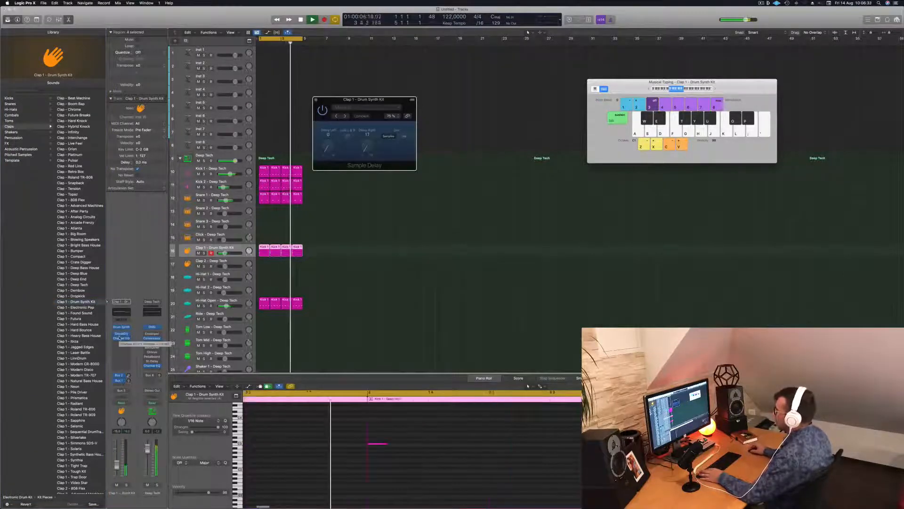
pyautogui.click(120, 340)
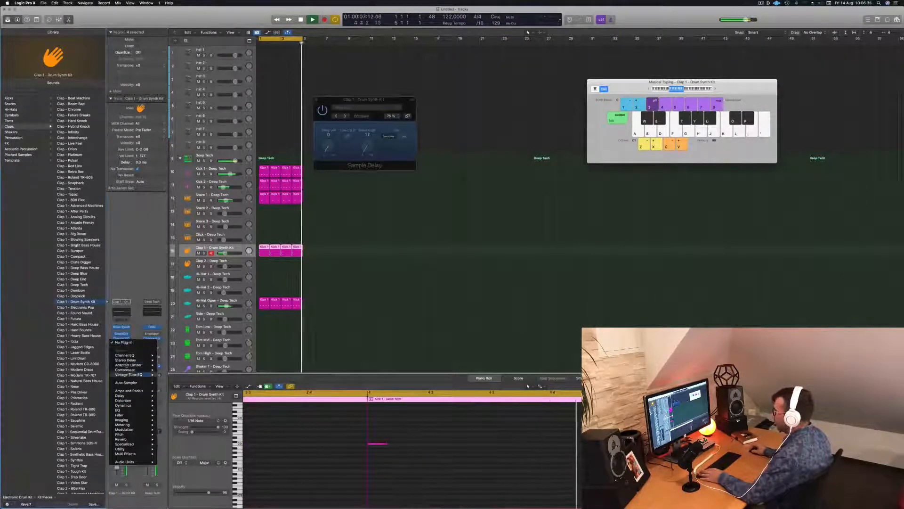
pyautogui.click(168, 360)
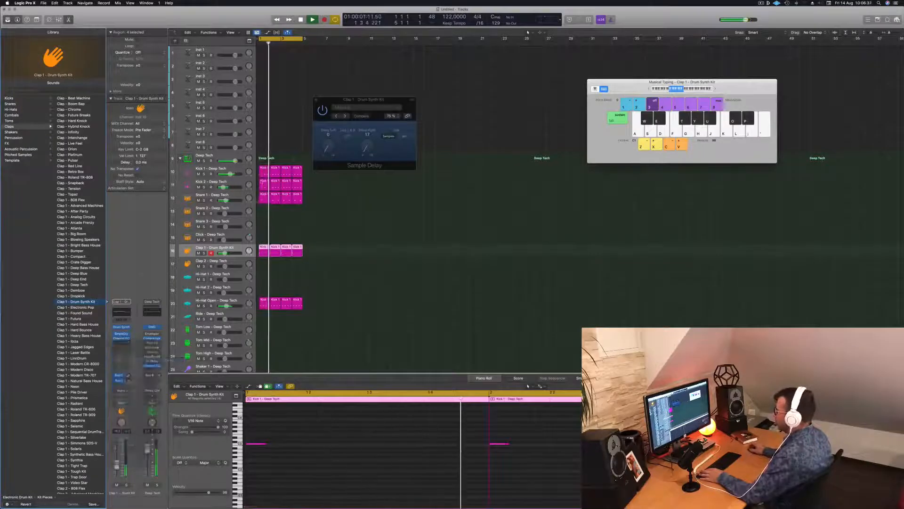
pyautogui.moveTo(381, 101); pyautogui.dragTo(325, 125)
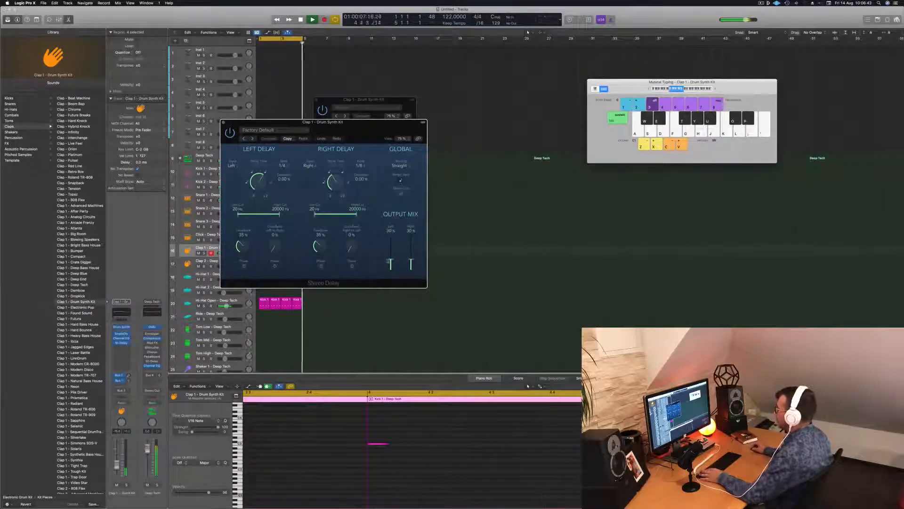
# Raise the Clap 1 Stereo Delay's output mix to 49% left and 62% right, and close the plug-in
pyautogui.moveTo(391, 263); pyautogui.dragTo(411, 254)
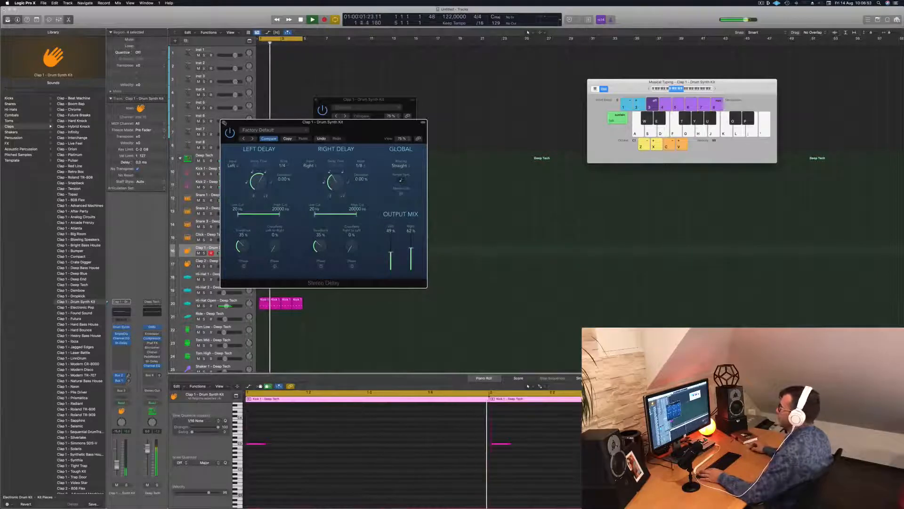
pyautogui.click(224, 123)
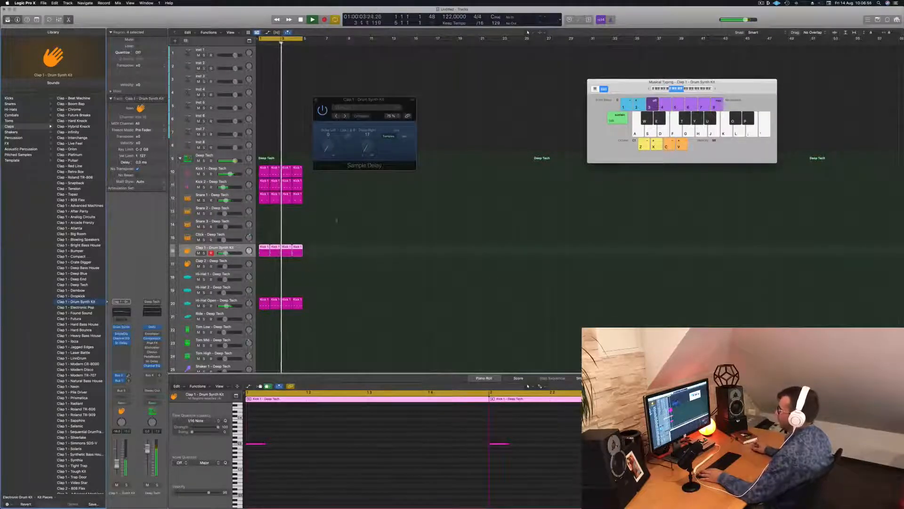
pyautogui.click(337, 254)
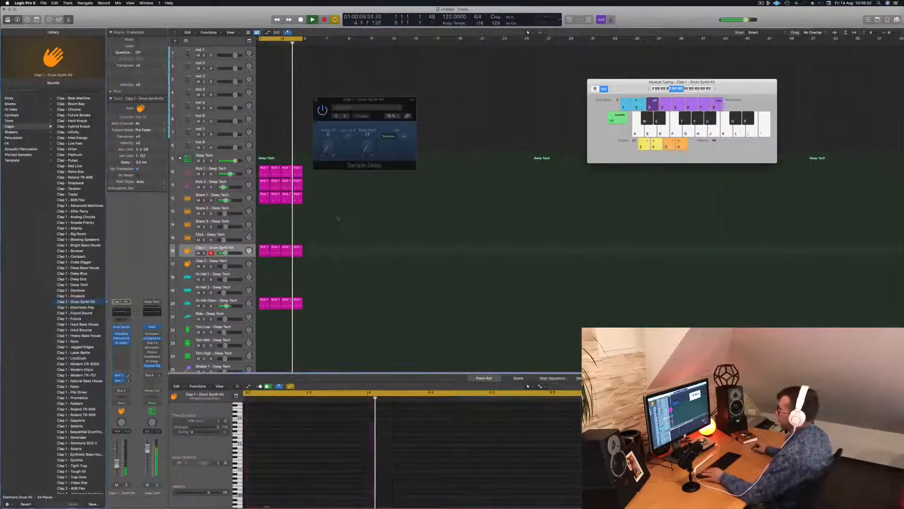
# Copy the first Hi-Hat Open region to the Hi-Hat 1 track, lower its four notes in pitch and shift them onto the beats
pyautogui.scroll(-4, 336, 254)
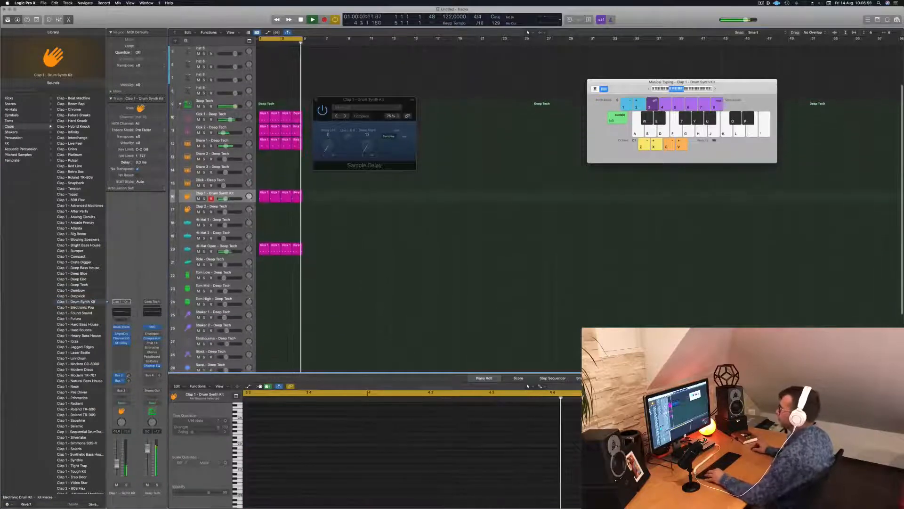
pyautogui.click(264, 252)
pyautogui.moveTo(264, 252); pyautogui.dragTo(264, 230)
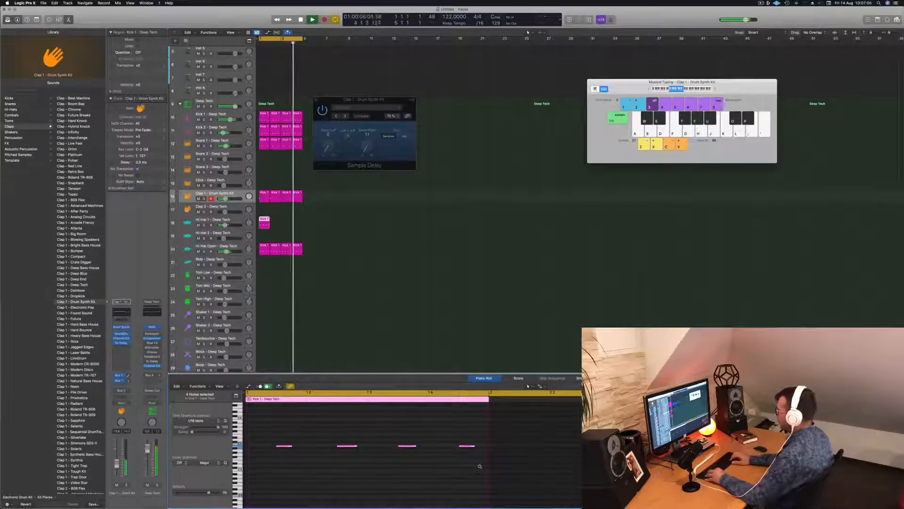
pyautogui.hotkey('alt', 'Down')
pyautogui.hotkey('alt', 'Down')
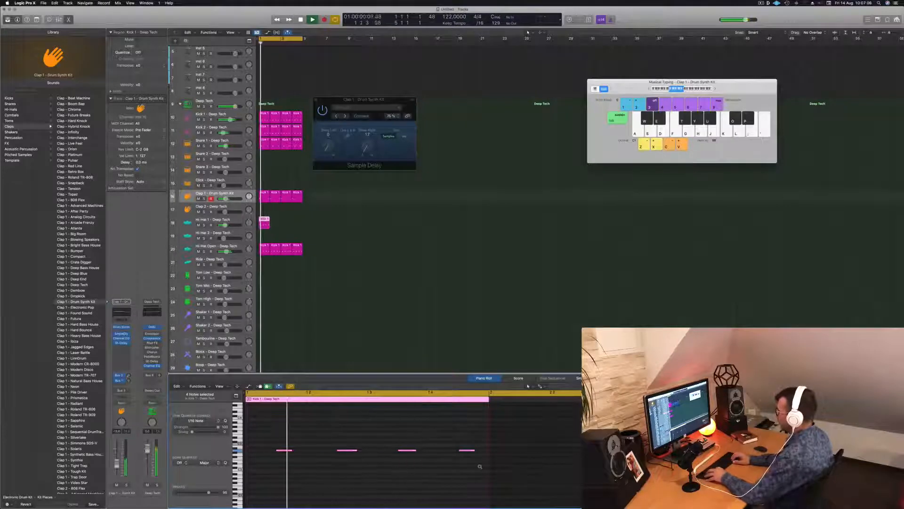
pyautogui.hotkey('alt', 'Left')
pyautogui.hotkey('alt', 'Left')
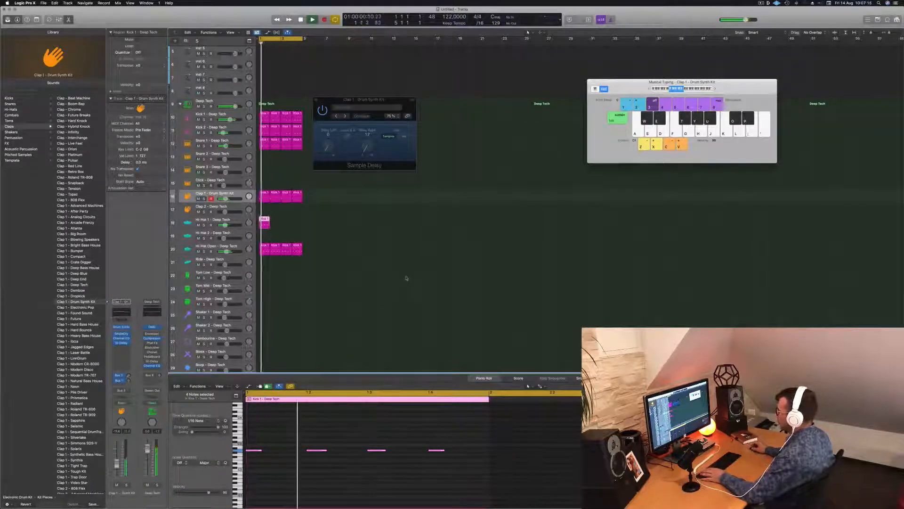
# In the Hi-Hat 1 region, place notes a sixteenth before beat 2 and a sixteenth after beat 3, and delete the first and last notes
pyautogui.click(321, 462)
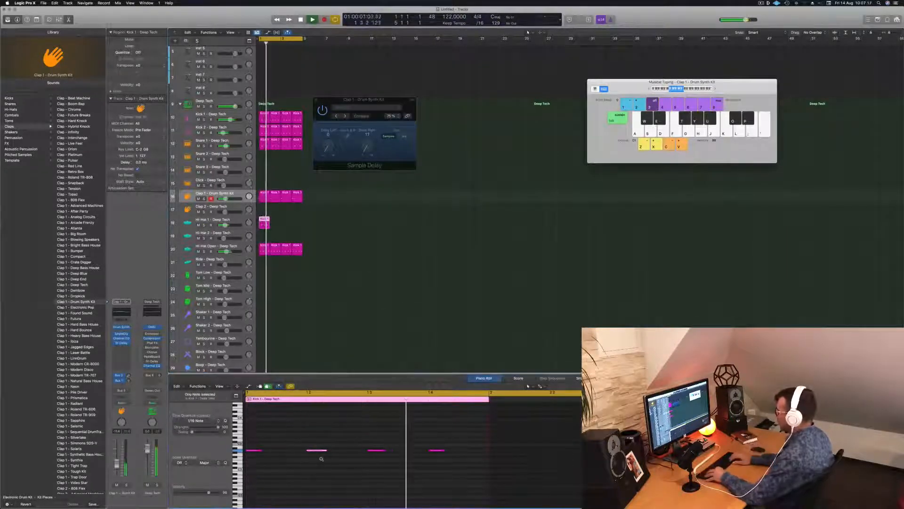
pyautogui.hotkey('alt', 'Left')
pyautogui.hotkey('alt', 'Left')
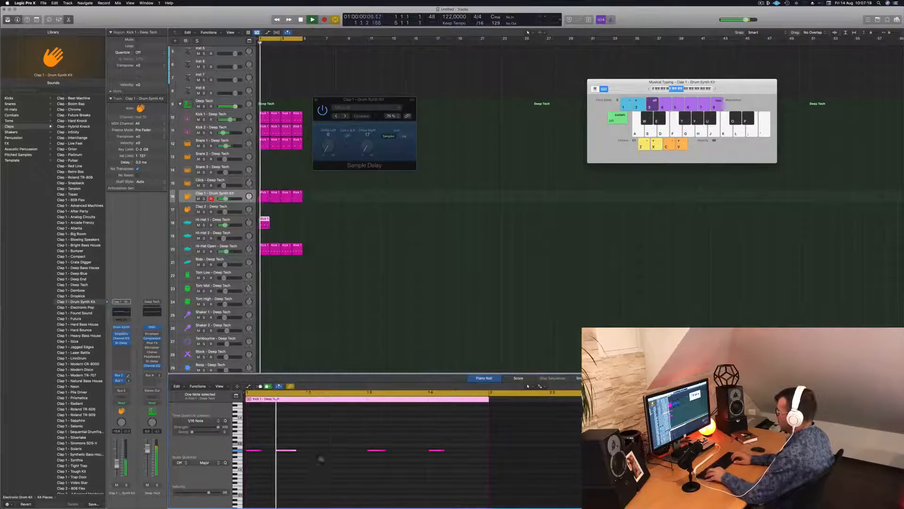
pyautogui.hotkey('alt', 'Right')
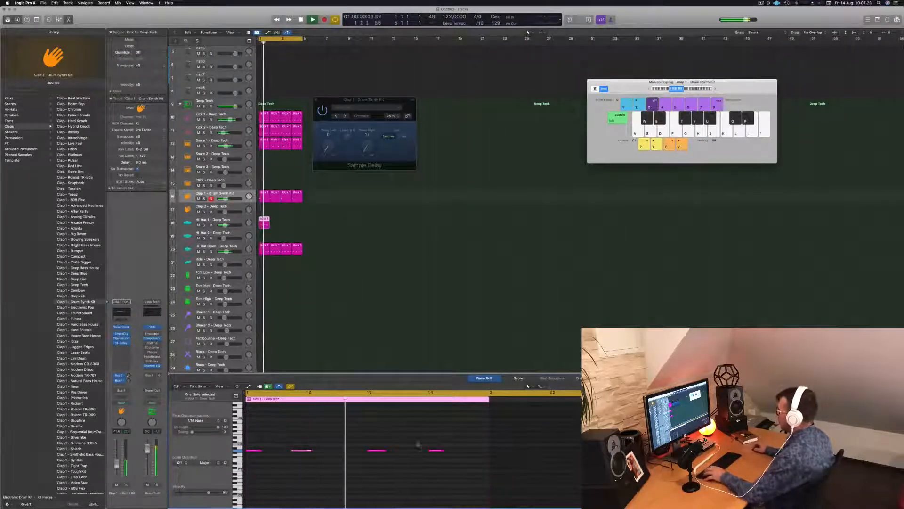
pyautogui.hotkey('alt', 'Right')
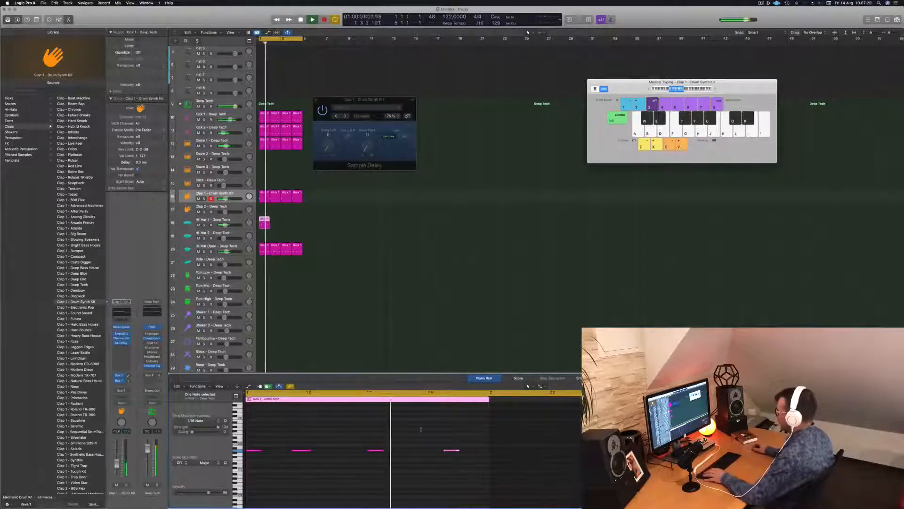
pyautogui.click(379, 450)
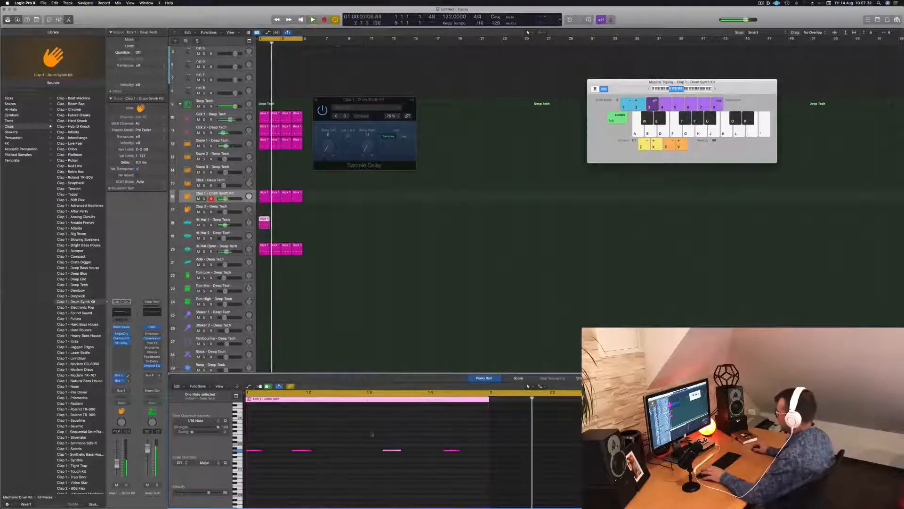
pyautogui.moveTo(434, 432); pyautogui.dragTo(462, 461)
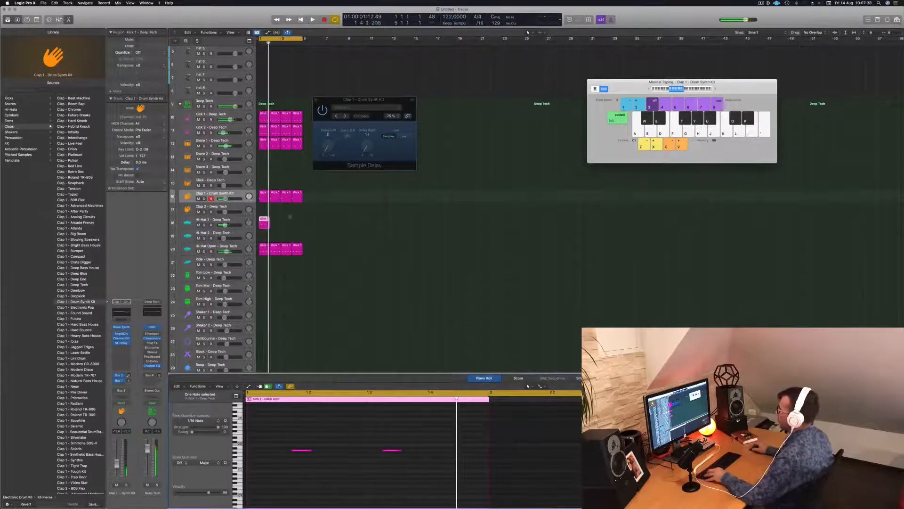
# Duplicate the Hi-Hat 1 region to fill four bars and lower the Hi-Hat 1 track's volume slightly during playback
pyautogui.moveTo(262, 220); pyautogui.dragTo(285, 220)
pyautogui.press('space')
pyautogui.moveTo(225, 225); pyautogui.dragTo(224, 225)
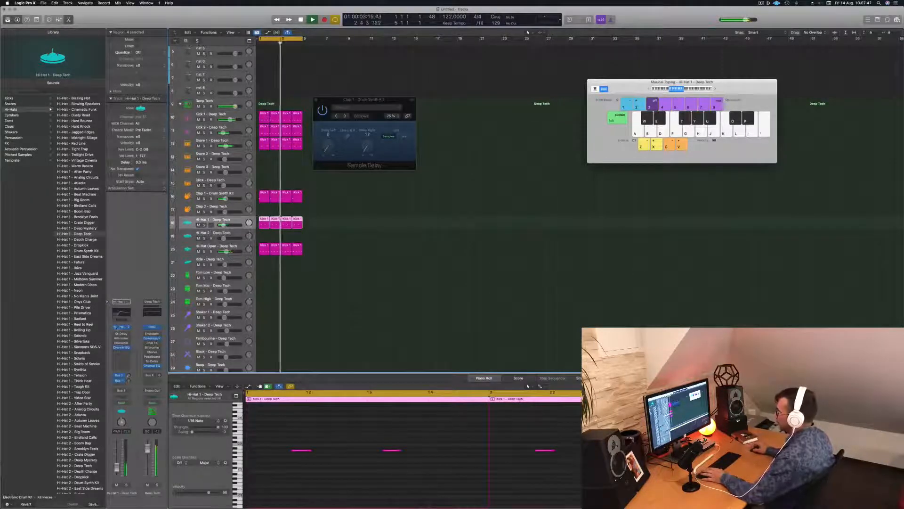
# Open the Quick Sampler on the Hi-Hat 1 track and set its filter type to HP 12dB Creamy
pyautogui.click(120, 327)
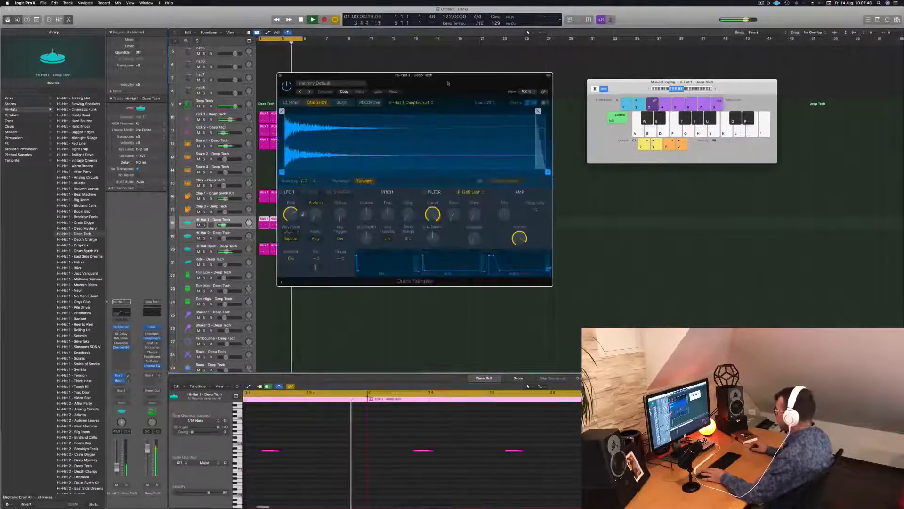
pyautogui.moveTo(448, 84); pyautogui.dragTo(466, 123)
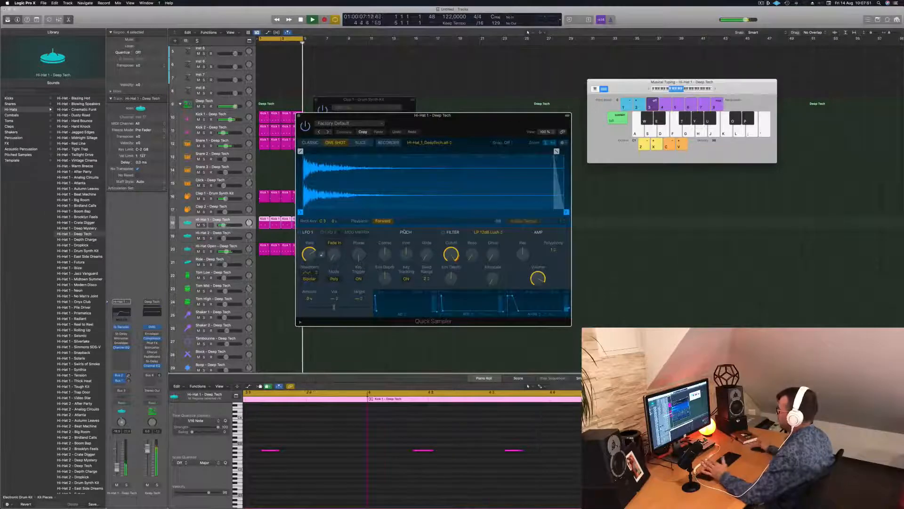
pyautogui.moveTo(451, 255); pyautogui.dragTo(449, 272)
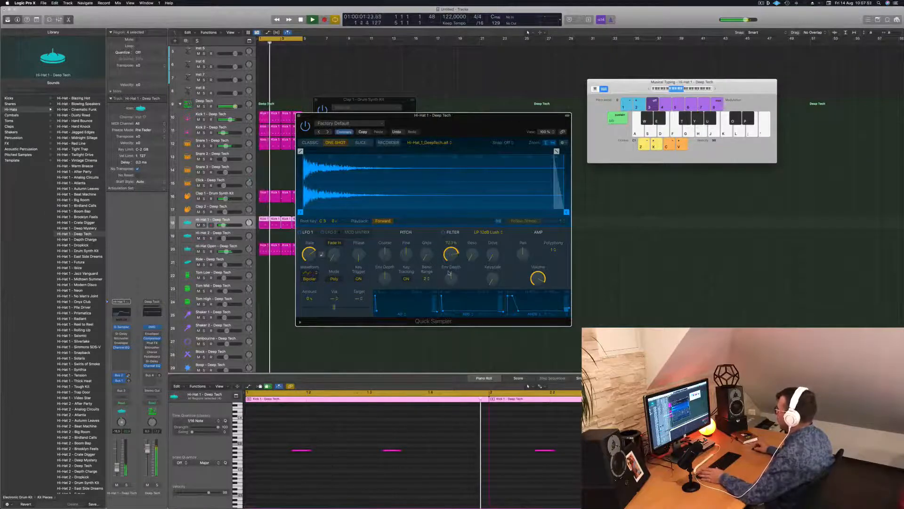
pyautogui.click(494, 233)
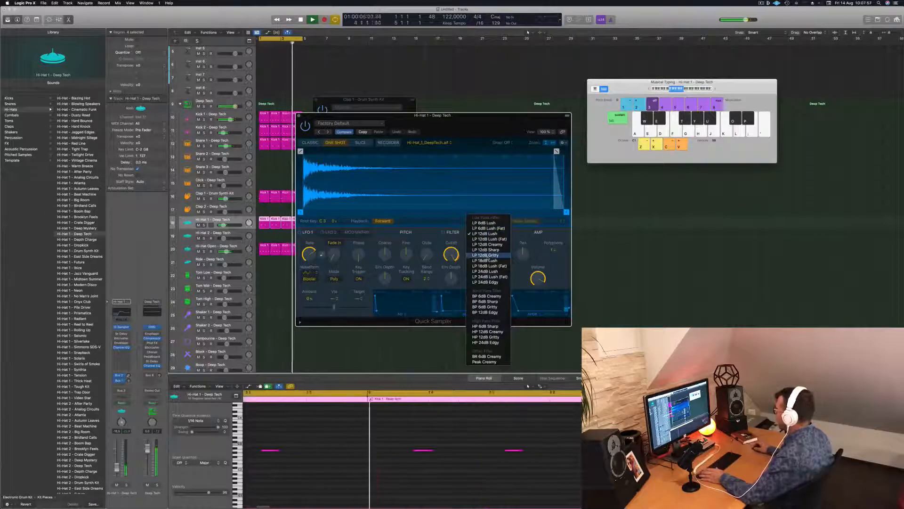
pyautogui.click(488, 332)
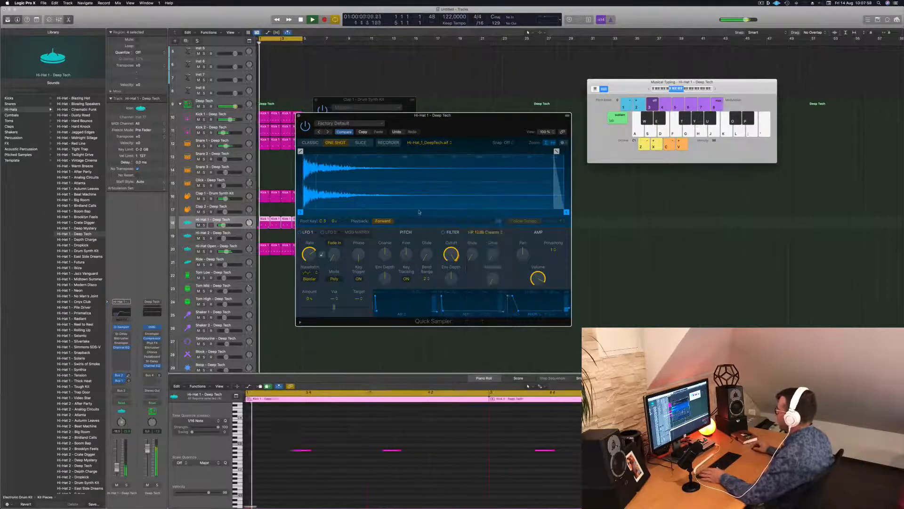
# Lower the Hi-Hat 1 filter cutoff, raise its resonance, drive and envelope depth, and close the Quick Sampler
pyautogui.moveTo(450, 255); pyautogui.dragTo(451, 300)
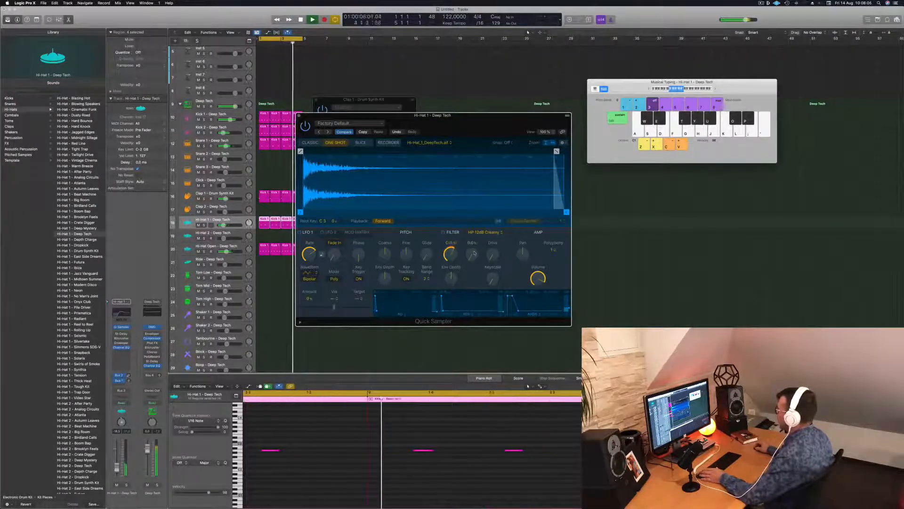
pyautogui.moveTo(475, 253); pyautogui.dragTo(471, 237)
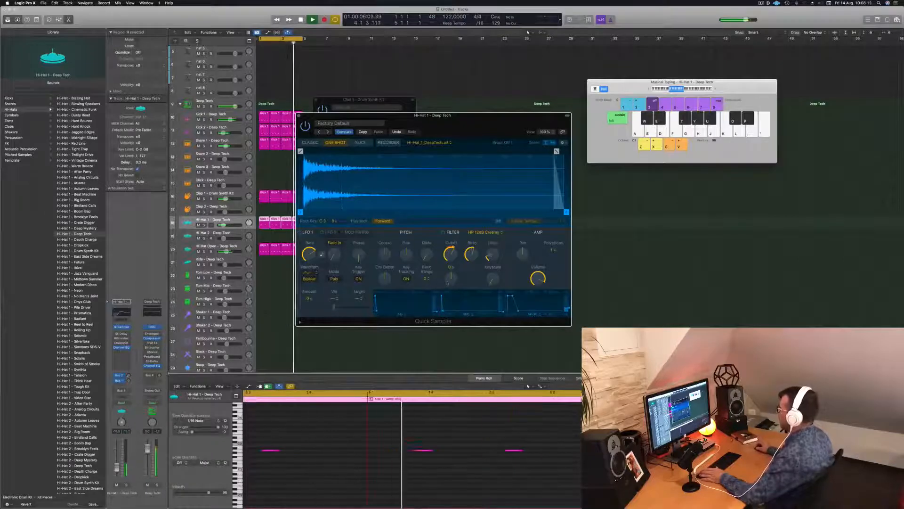
pyautogui.moveTo(454, 267); pyautogui.dragTo(454, 264)
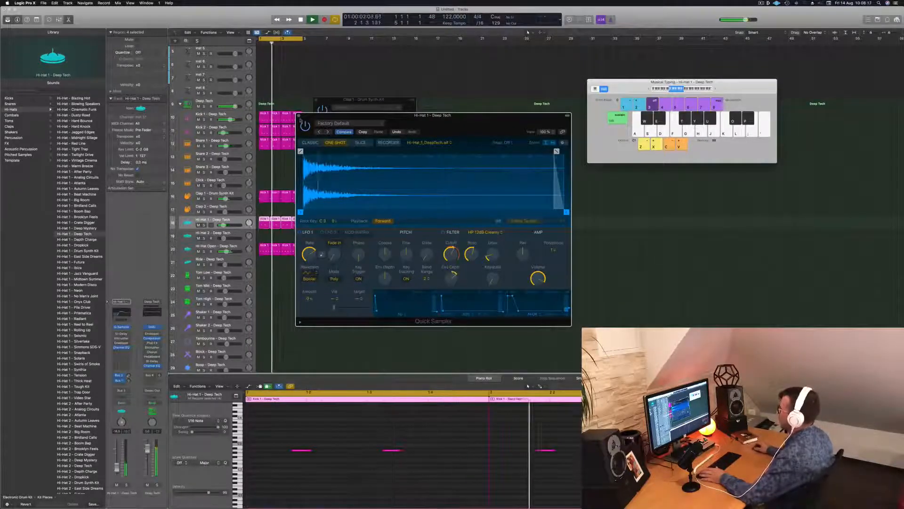
pyautogui.click(299, 115)
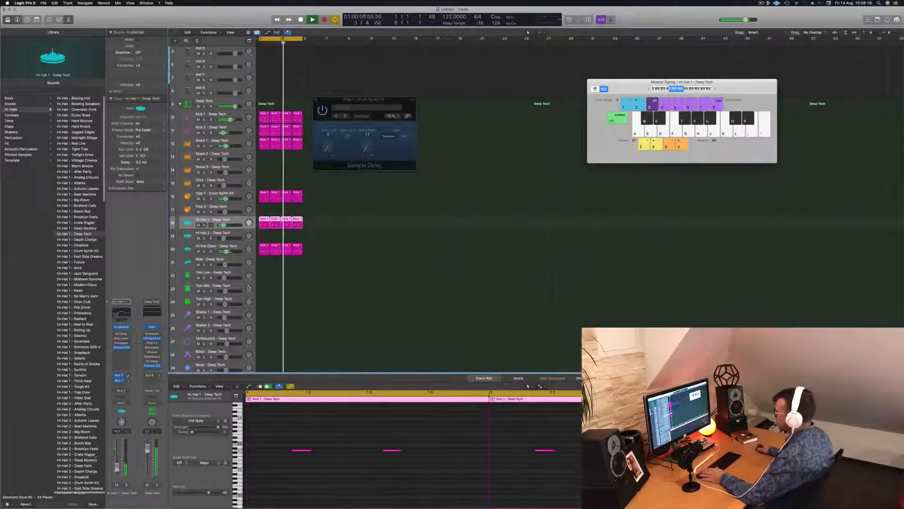
pyautogui.click(352, 215)
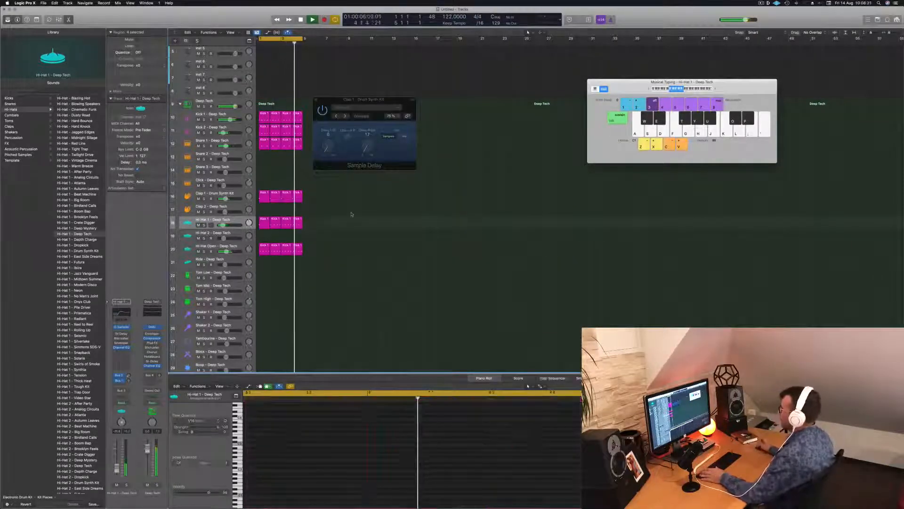
# Copy the first Hi-Hat Open region to the Tom Low track and delete all its notes except the last one
pyautogui.scroll(-1, 329, 233)
pyautogui.scroll(-2, 328, 233)
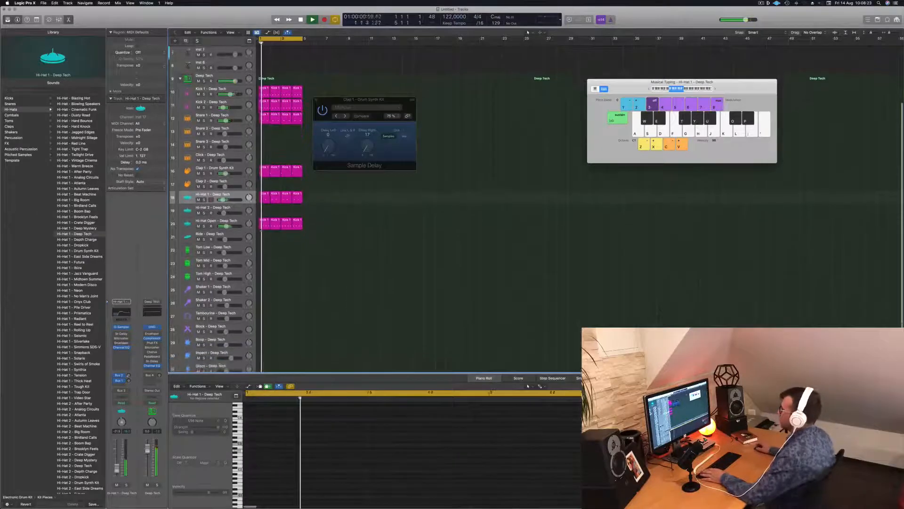
pyautogui.click(261, 224)
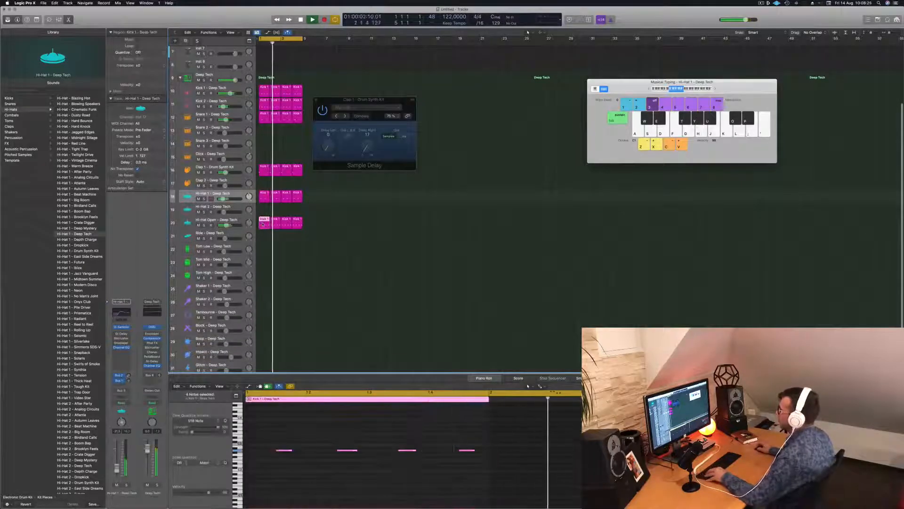
pyautogui.moveTo(261, 226); pyautogui.dragTo(260, 249)
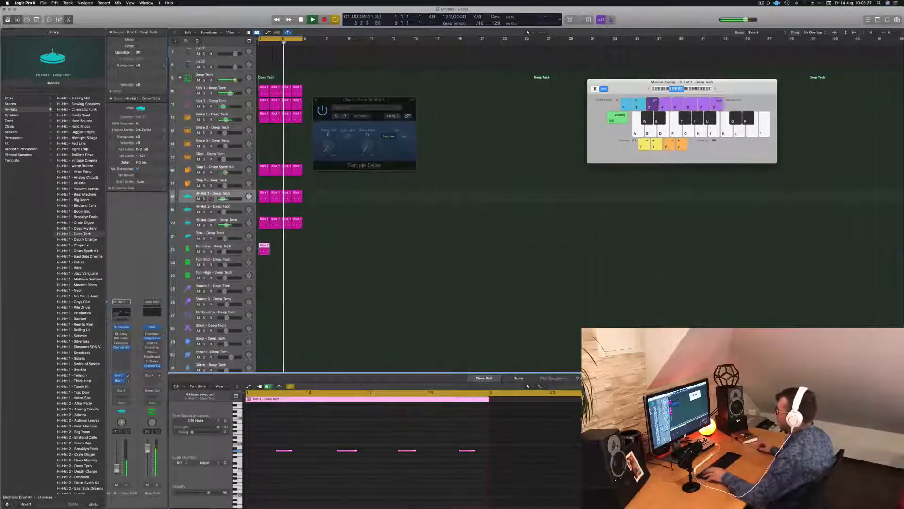
pyautogui.moveTo(265, 431); pyautogui.dragTo(422, 481)
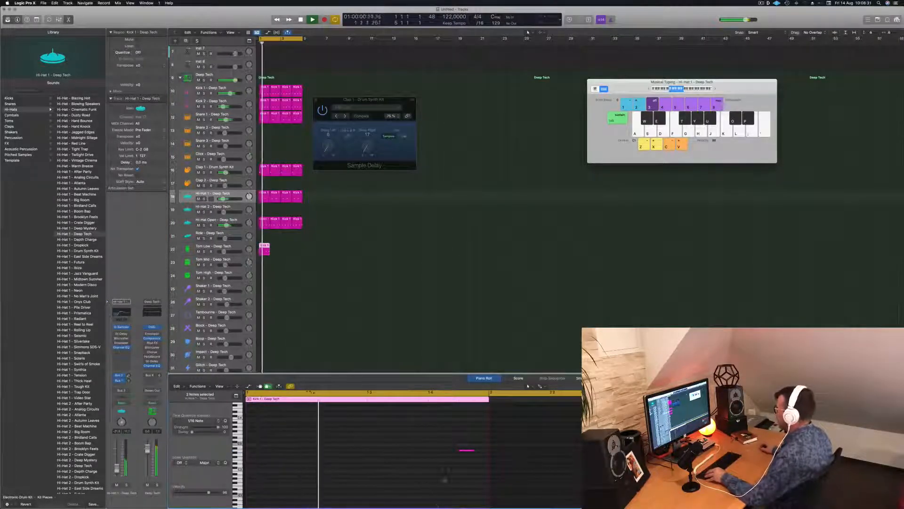
# Move the remaining Tom Low note to a much lower pitch and duplicate the region to fill four bars
pyautogui.click(467, 450)
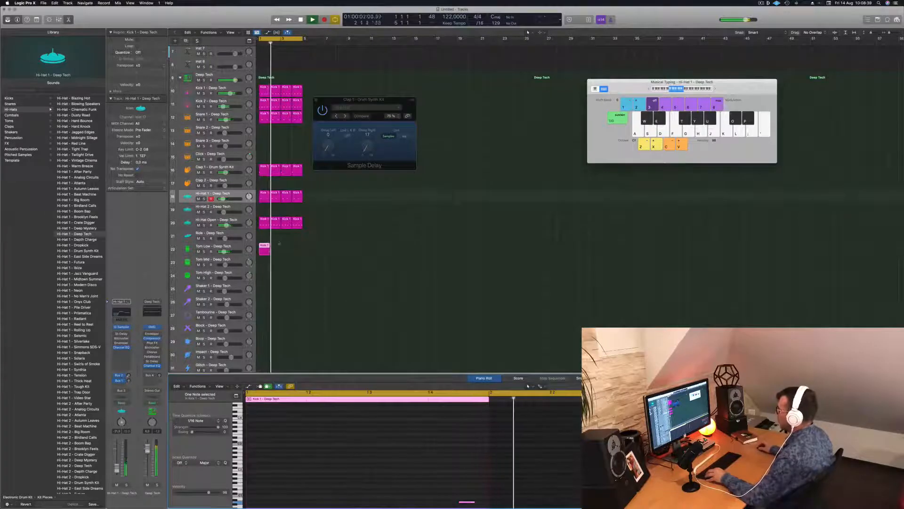
pyautogui.moveTo(264, 252); pyautogui.dragTo(291, 246)
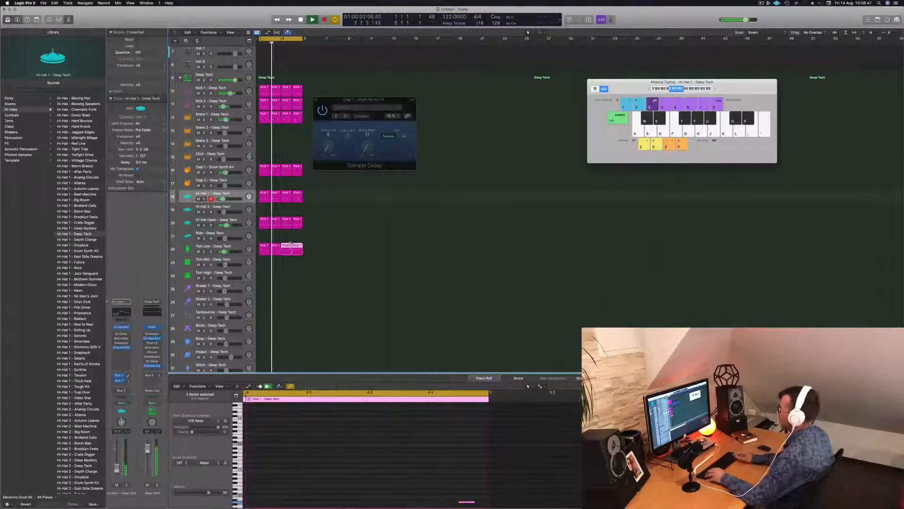
pyautogui.click(240, 250)
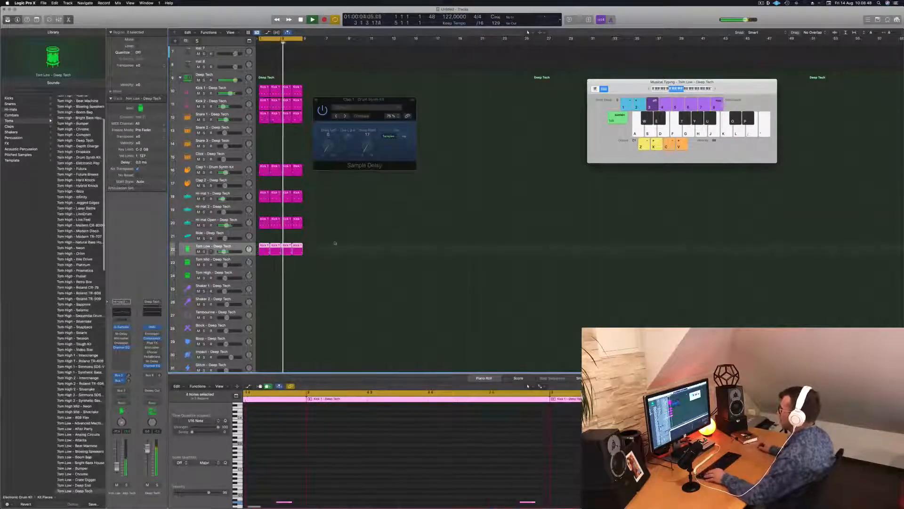
# Select the notes in all four Tom Low regions and raise them to a higher pitch
pyautogui.moveTo(328, 244); pyautogui.dragTo(264, 251)
pyautogui.click(385, 492)
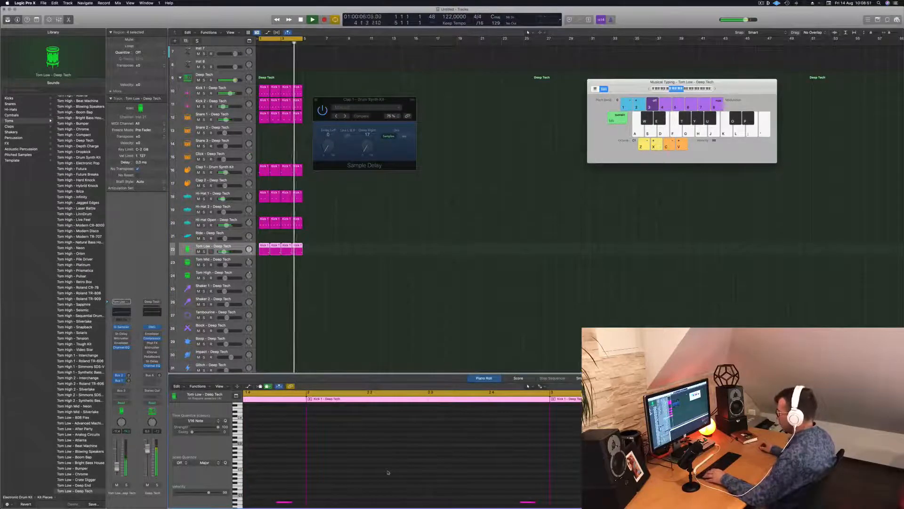
pyautogui.press('super+a')
pyautogui.hotkey('alt', 'shift', 'Up')
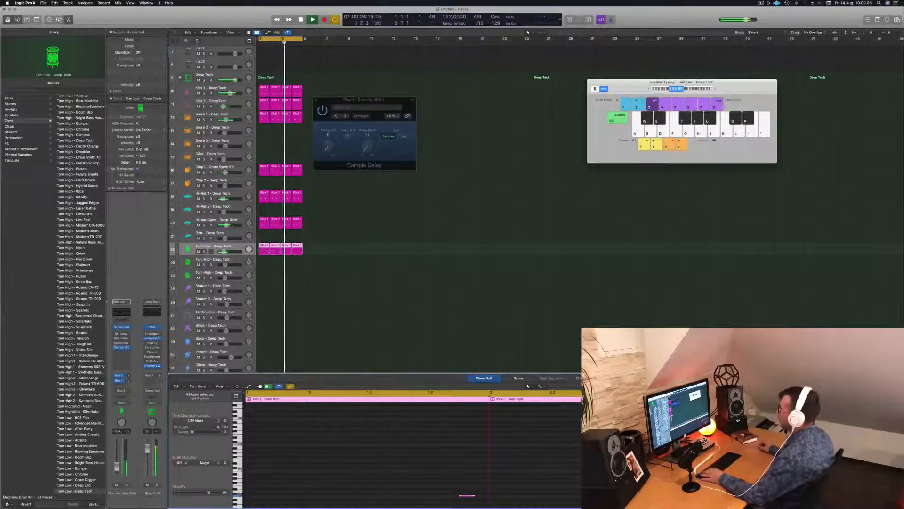
pyautogui.hscroll(-3, 323, 439)
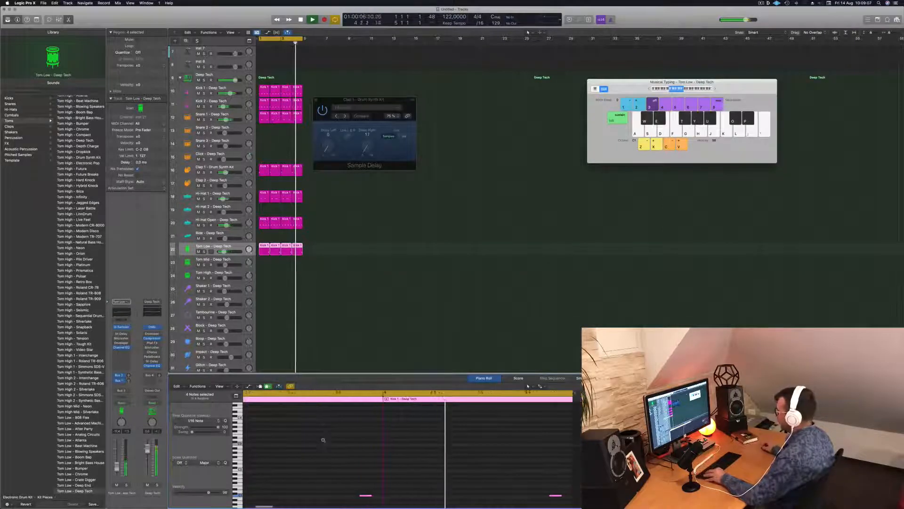
pyautogui.hscroll(-5, 298, 477)
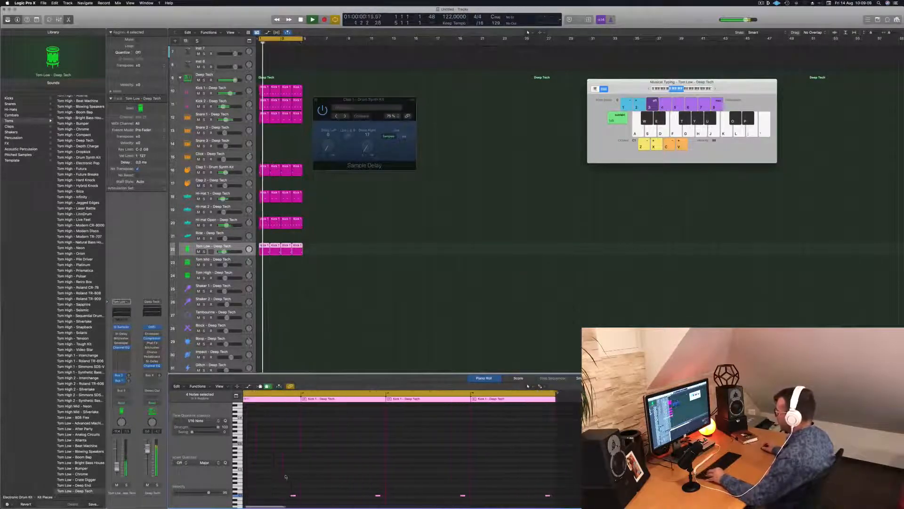
pyautogui.moveTo(291, 476); pyautogui.dragTo(584, 444)
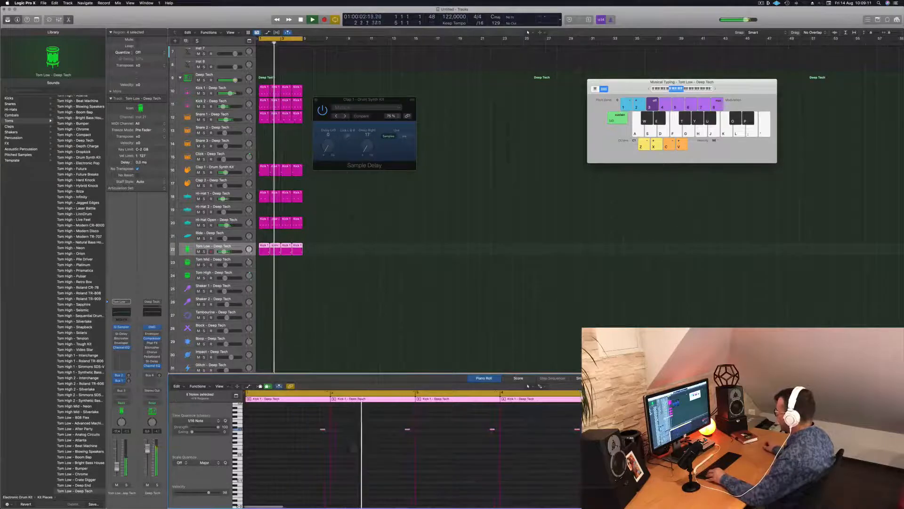
pyautogui.hscroll(3, 350, 445)
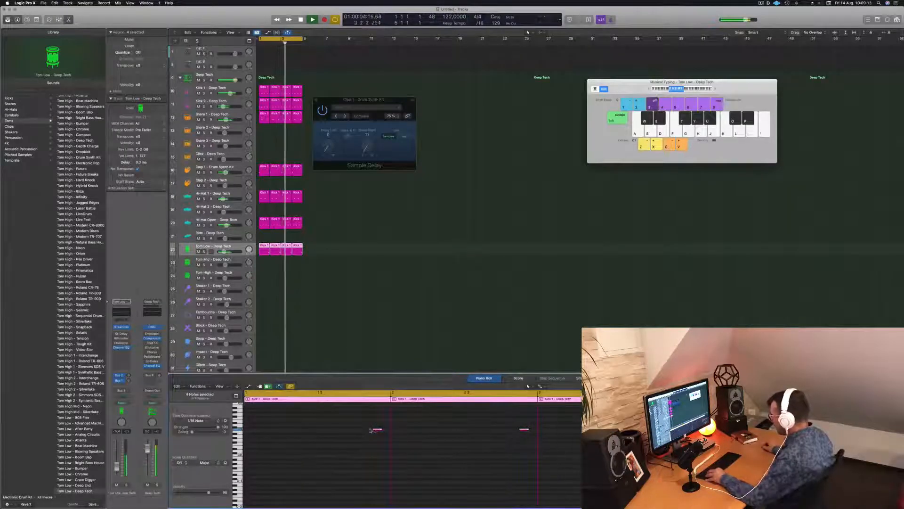
# Copy the Tom Low notes to an earlier position in each bar and transpose the copies up several semitones
pyautogui.moveTo(370, 430); pyautogui.dragTo(349, 430)
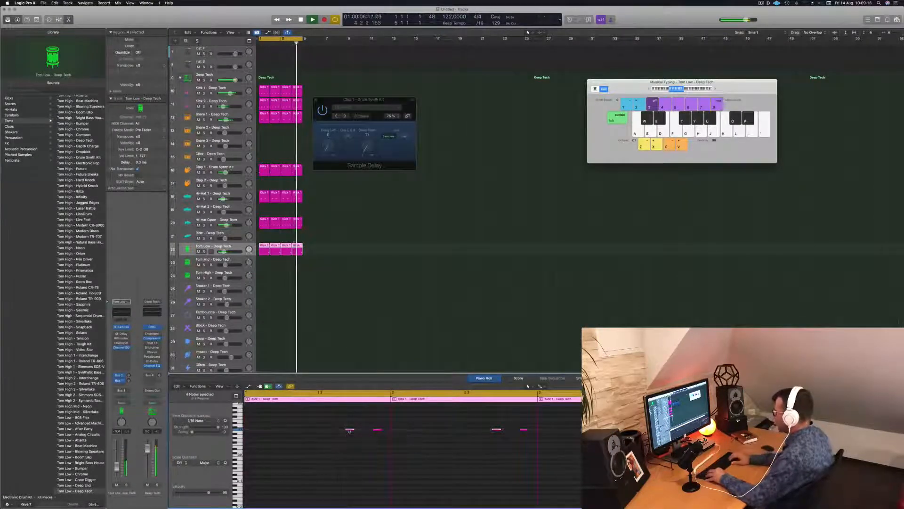
pyautogui.hotkey('alt', 'Up')
pyautogui.hotkey('alt', 'Up')
pyautogui.hotkey('alt', 'Up')
pyautogui.hotkey('alt', 'Up')
pyautogui.hotkey('alt', 'Up')
pyautogui.hotkey('alt', 'Up')
pyautogui.hotkey('alt', 'Up')
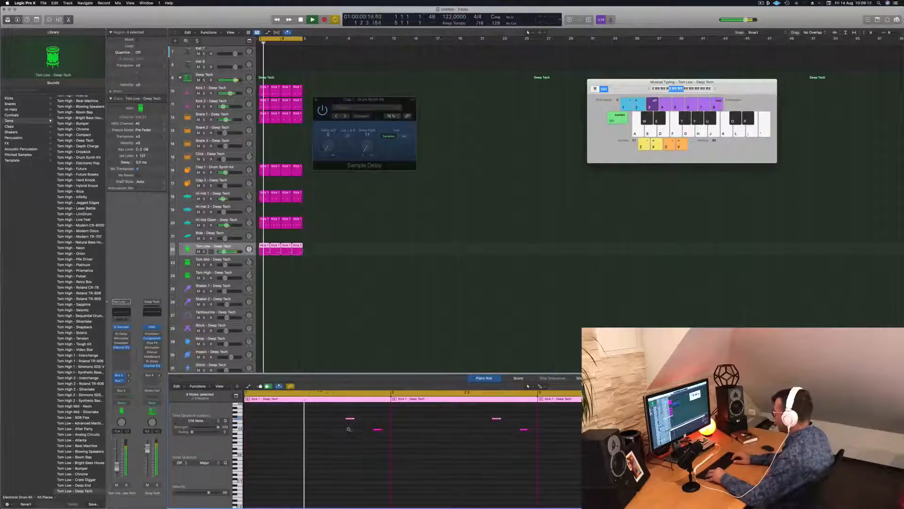
pyautogui.hotkey('alt', 'Up')
pyautogui.hotkey('alt', 'Up')
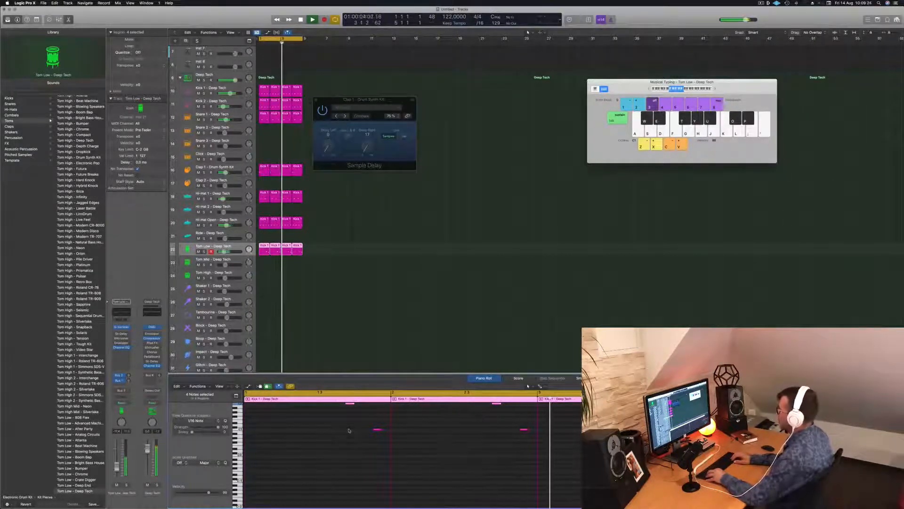
pyautogui.click(319, 284)
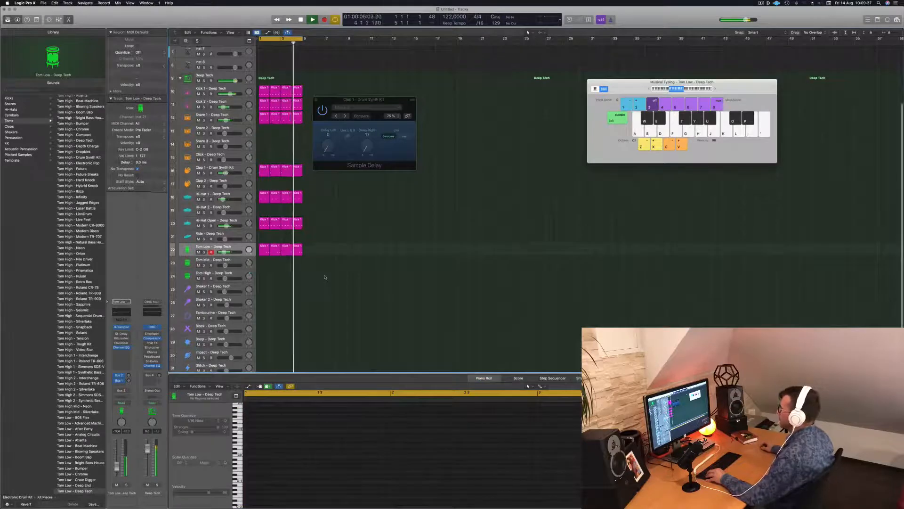
# Close the clap's Sample Delay window and select the Inst 1 track
pyautogui.scroll(-1, 322, 276)
pyautogui.scroll(1, 267, 258)
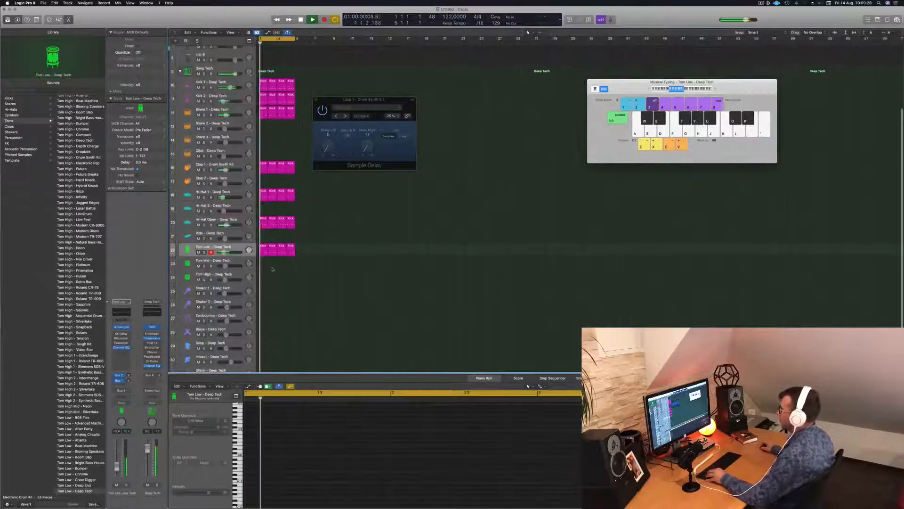
pyautogui.scroll(1, 272, 268)
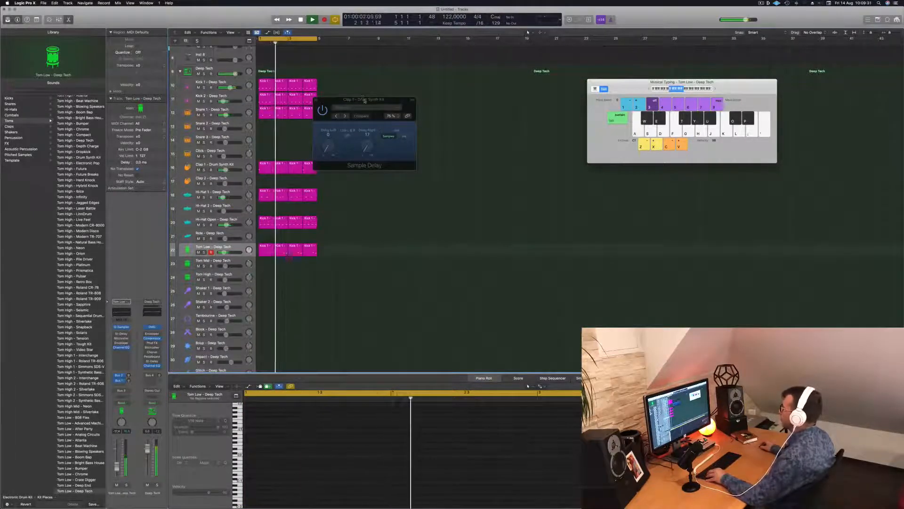
pyautogui.moveTo(364, 100); pyautogui.dragTo(395, 99)
pyautogui.click(348, 100)
pyautogui.scroll(5, 361, 164)
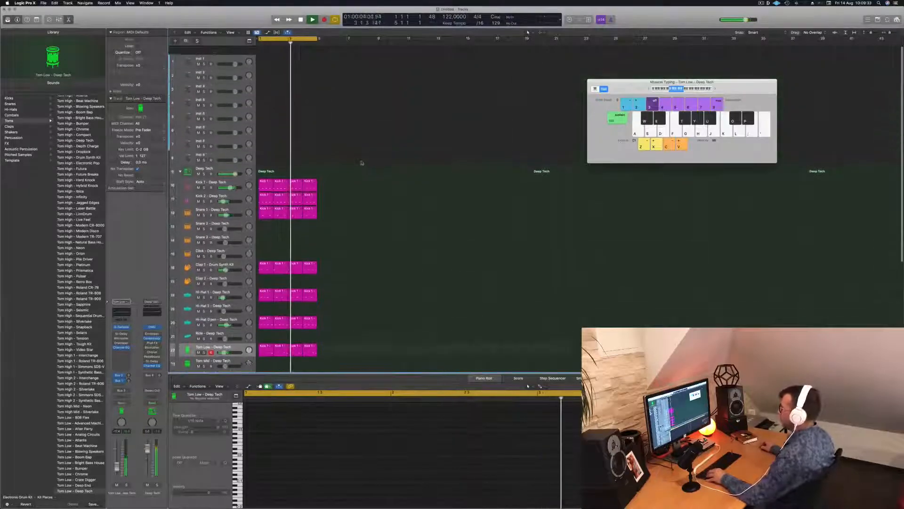
pyautogui.click(220, 50)
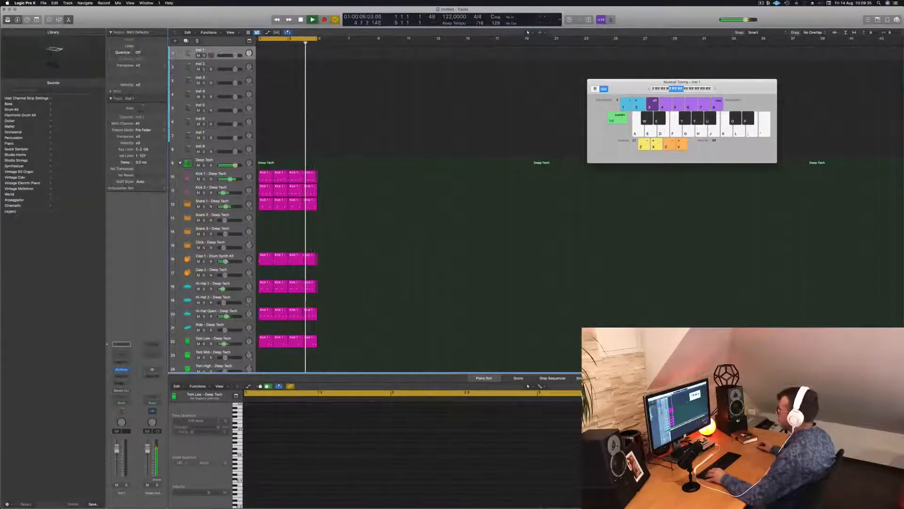
# Repeat all drum regions to fill 16 bars, extend the cycle range over them and move the Musical Typing window aside
pyautogui.scroll(1, 367, 127)
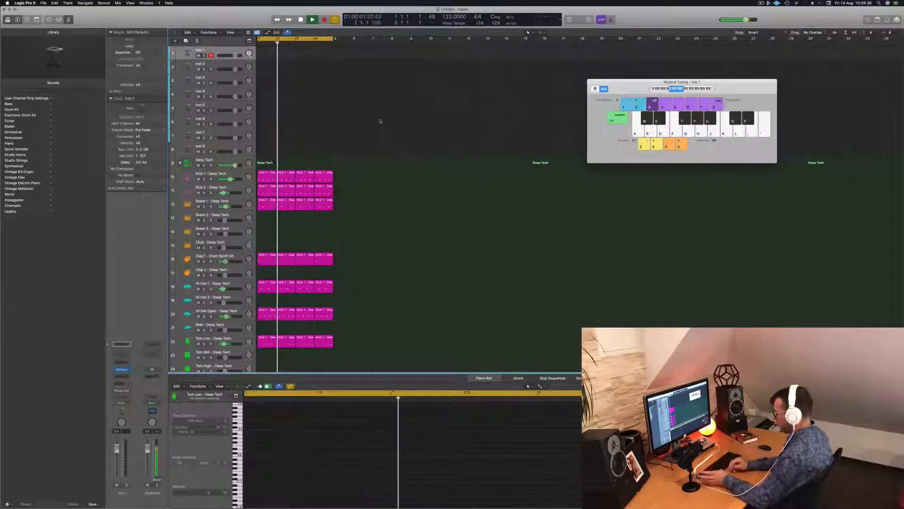
pyautogui.press('super+a')
pyautogui.press('super+r')
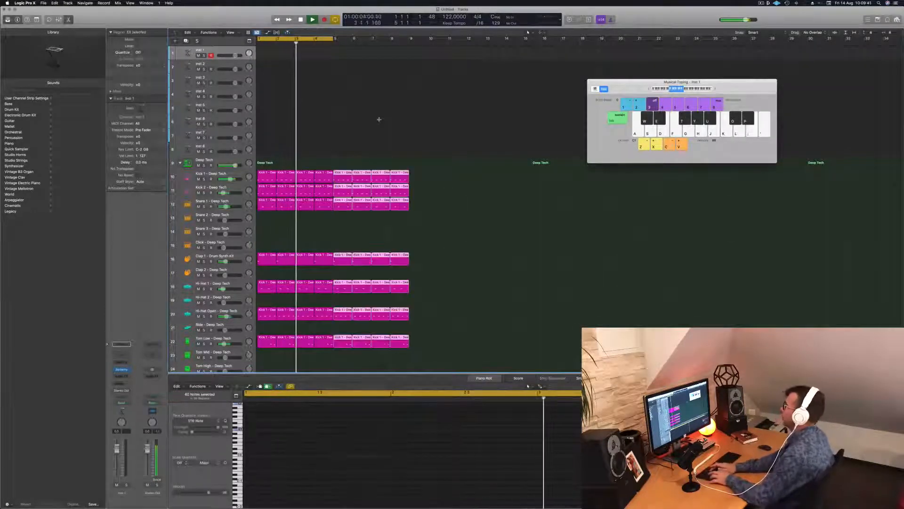
pyautogui.press('super+r')
pyautogui.press('super+r')
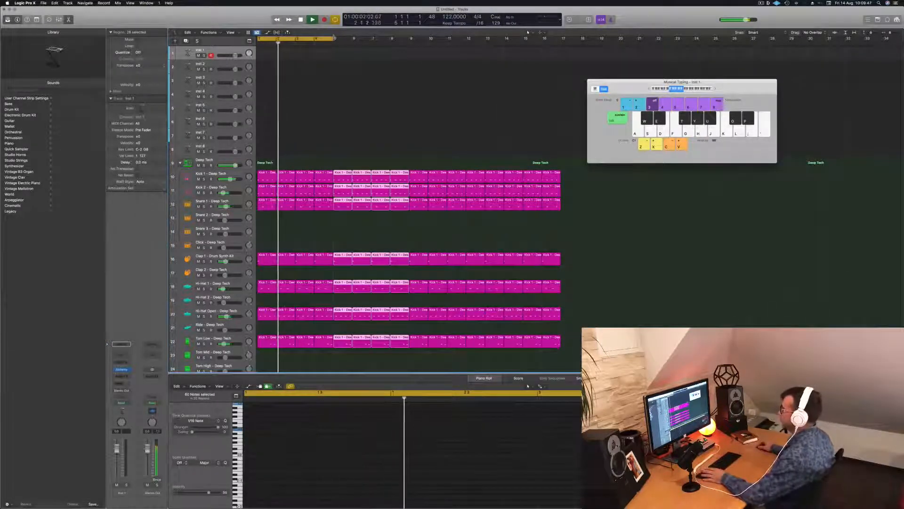
pyautogui.moveTo(334, 38); pyautogui.dragTo(561, 38)
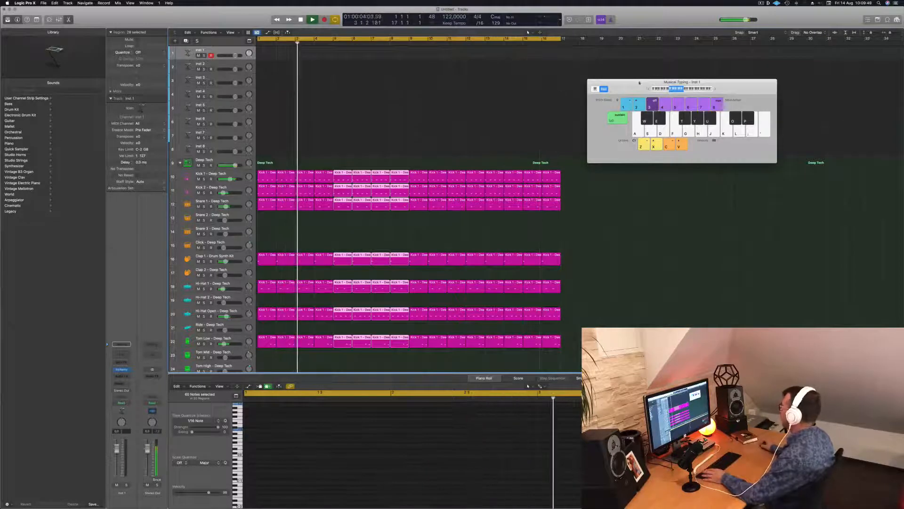
pyautogui.moveTo(639, 83); pyautogui.dragTo(711, 96)
pyautogui.press('space')
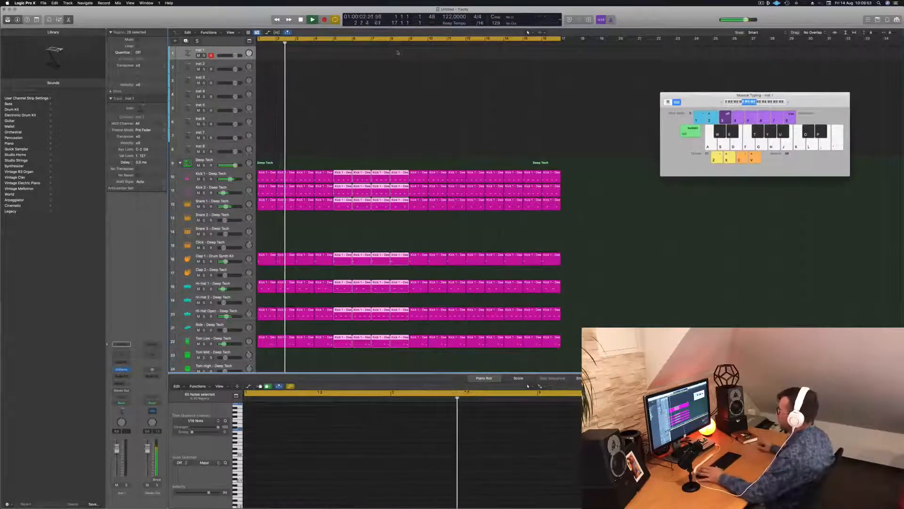
# Turn on the LP 12dB Lush filter in the Tom Low track's Quick Sampler and close the sampler
pyautogui.scroll(-2, 237, 321)
pyautogui.click(236, 320)
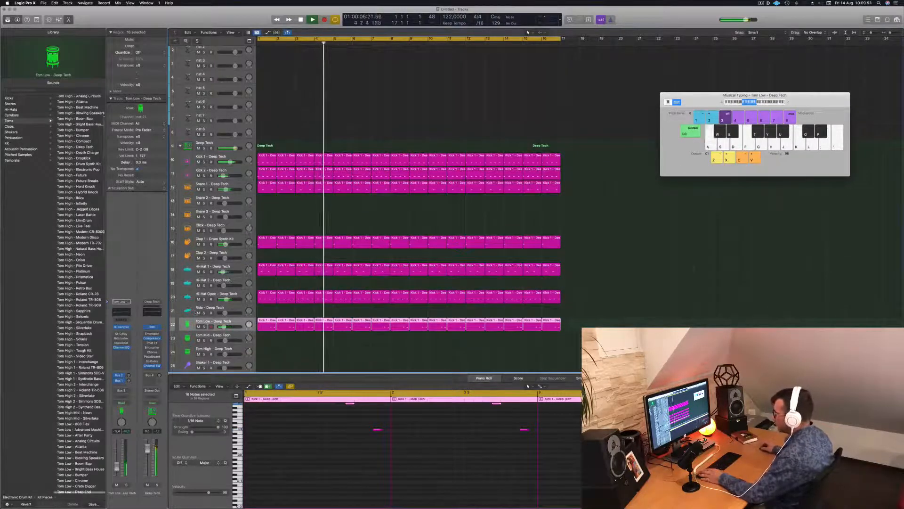
pyautogui.click(121, 326)
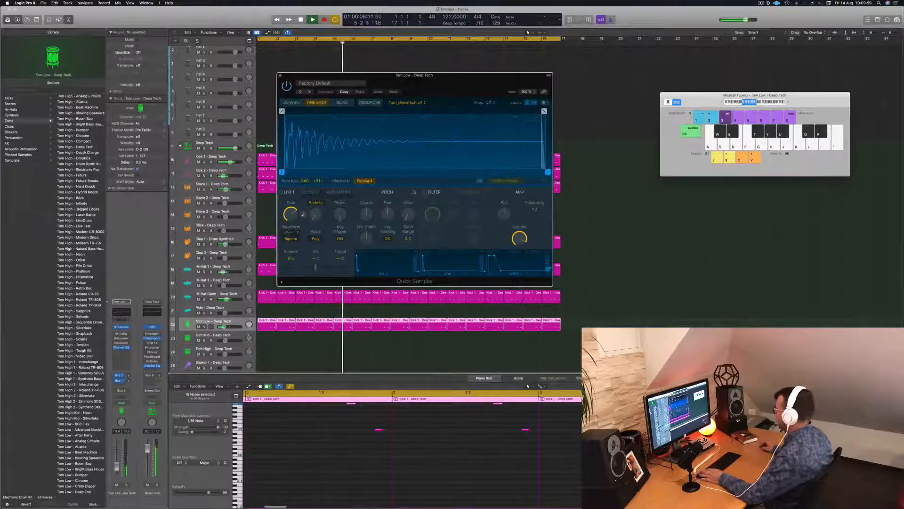
pyautogui.click(425, 192)
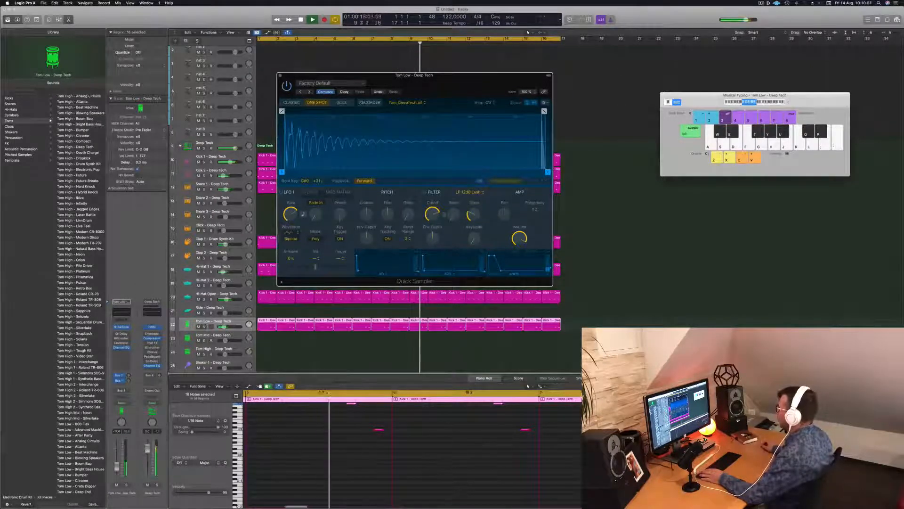
pyautogui.moveTo(437, 215)
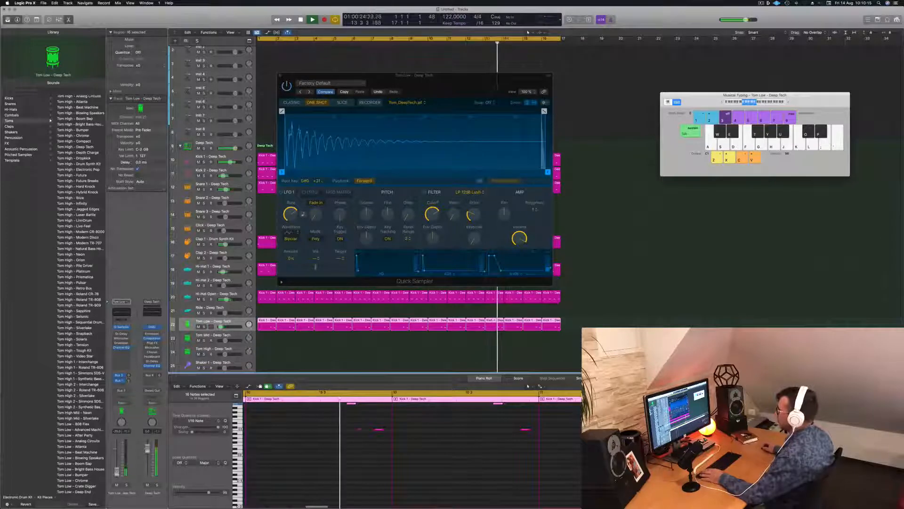
pyautogui.click(281, 75)
pyautogui.scroll(2, 282, 138)
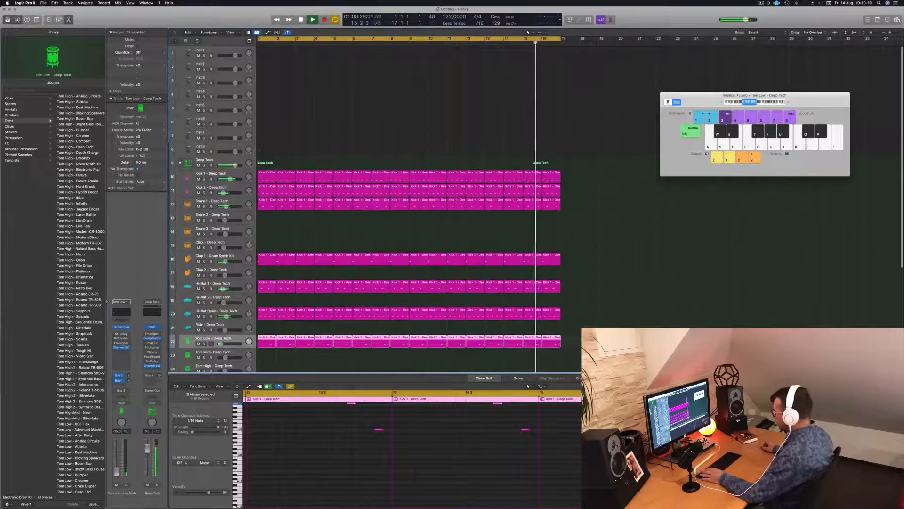
# Shrink the track rows of the arrangement, select the Inst 1 track and enlarge only its height
pyautogui.click(227, 50)
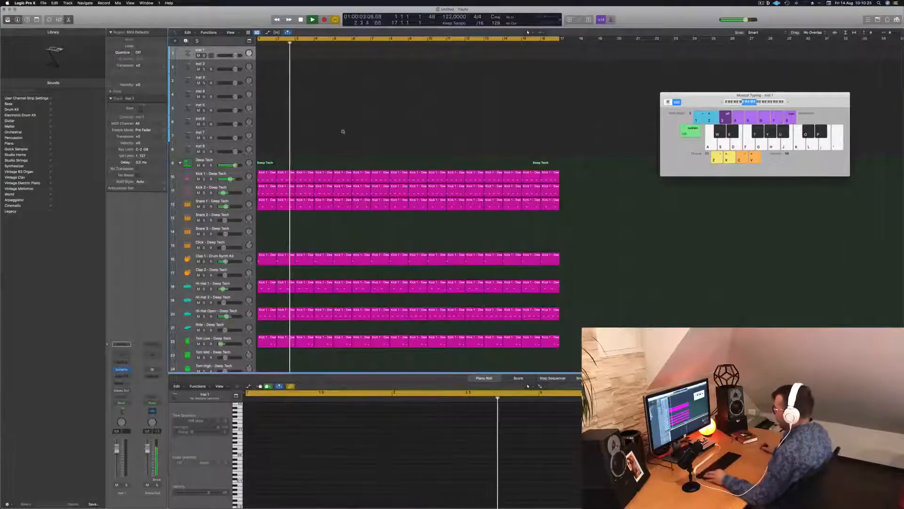
pyautogui.press('super+Left')
pyautogui.press('super+Up')
pyautogui.press('super+Up')
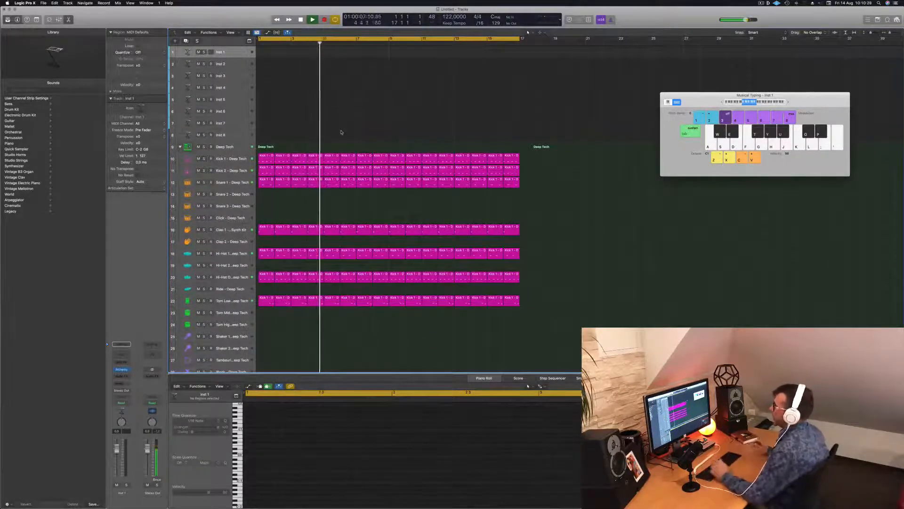
pyautogui.click(231, 278)
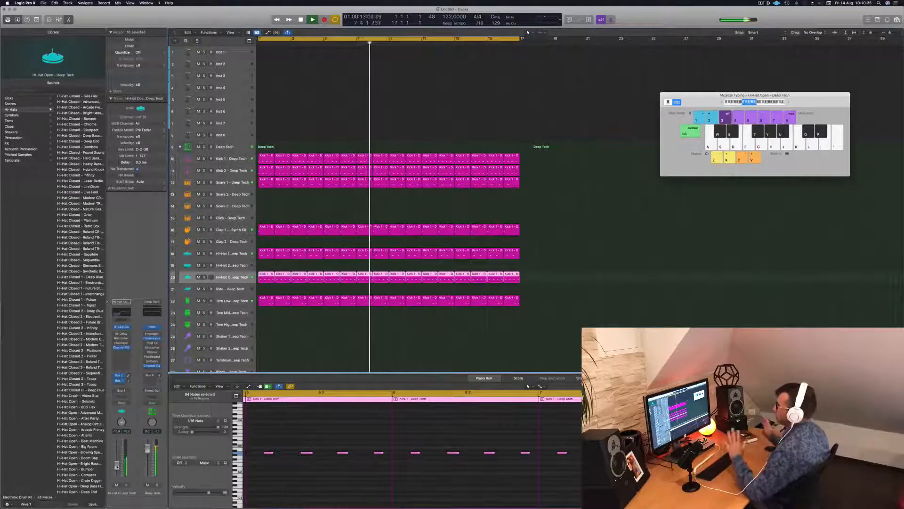
pyautogui.click(238, 54)
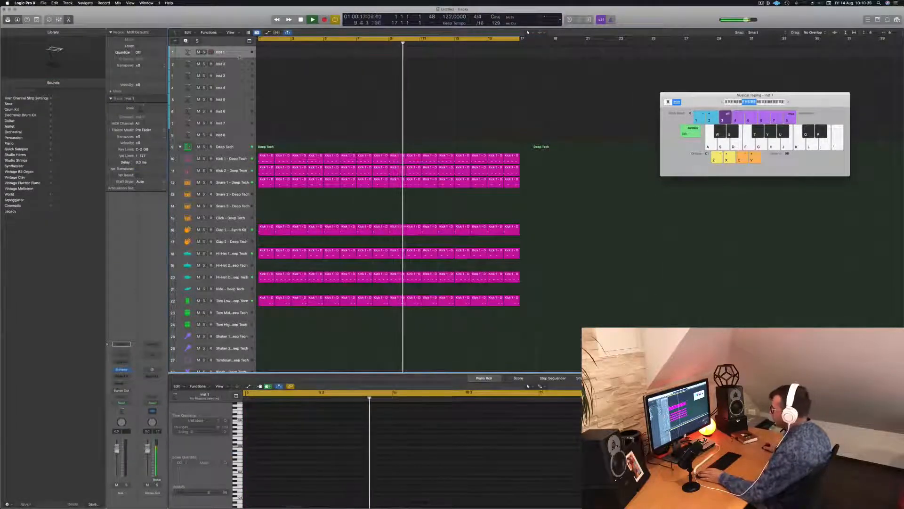
pyautogui.moveTo(239, 58); pyautogui.dragTo(239, 71)
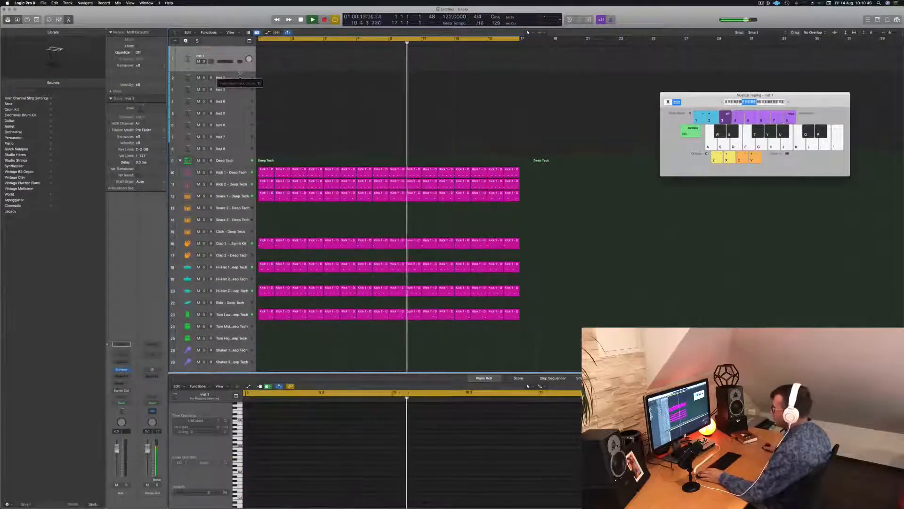
# Open the Alchemy synth on Inst 1, stop playback and filter its presets to the Bass category
pyautogui.click(121, 369)
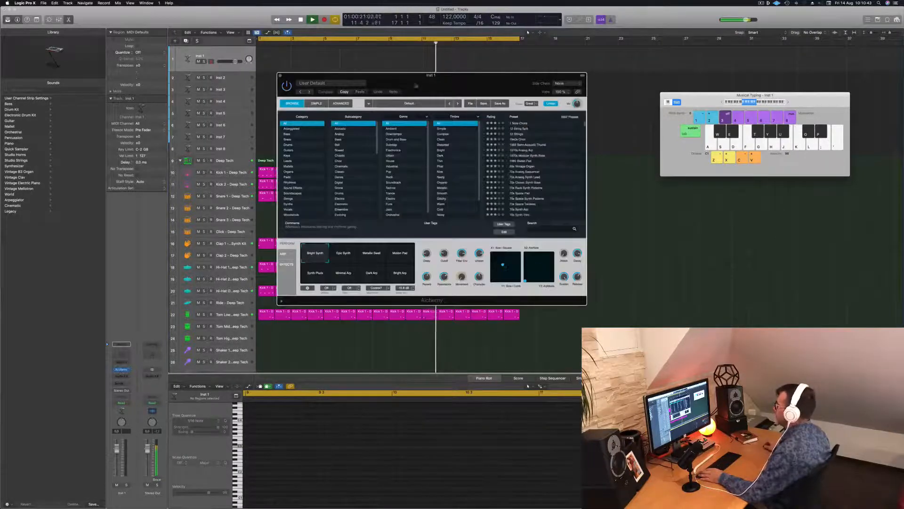
pyautogui.moveTo(433, 81); pyautogui.dragTo(610, 134)
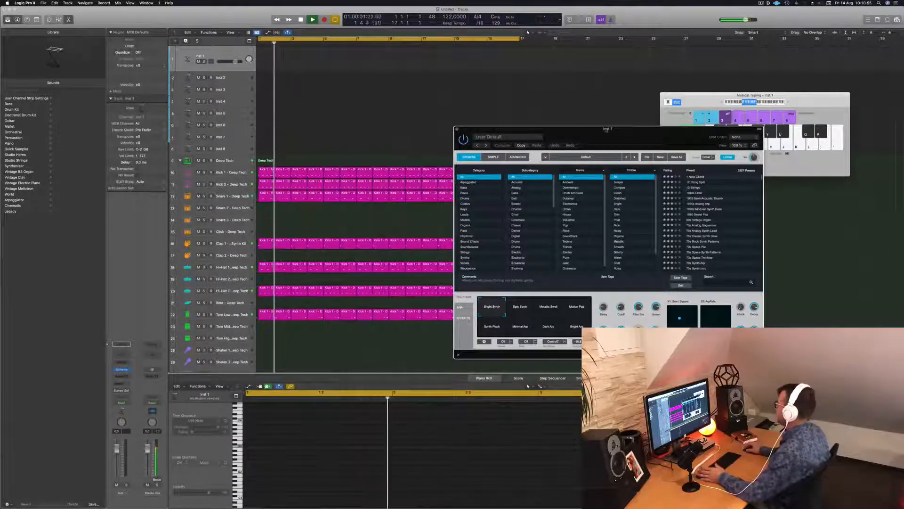
pyautogui.moveTo(608, 131); pyautogui.dragTo(505, 117)
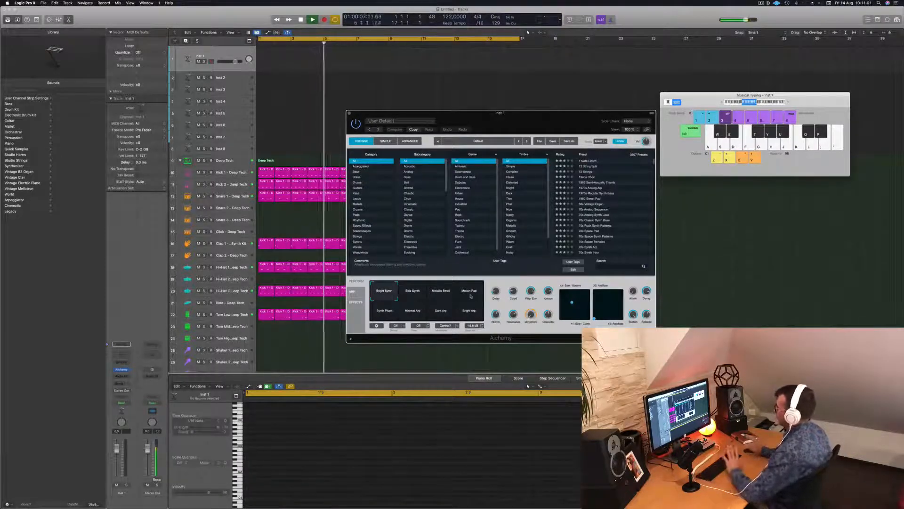
pyautogui.moveTo(544, 117); pyautogui.dragTo(546, 125)
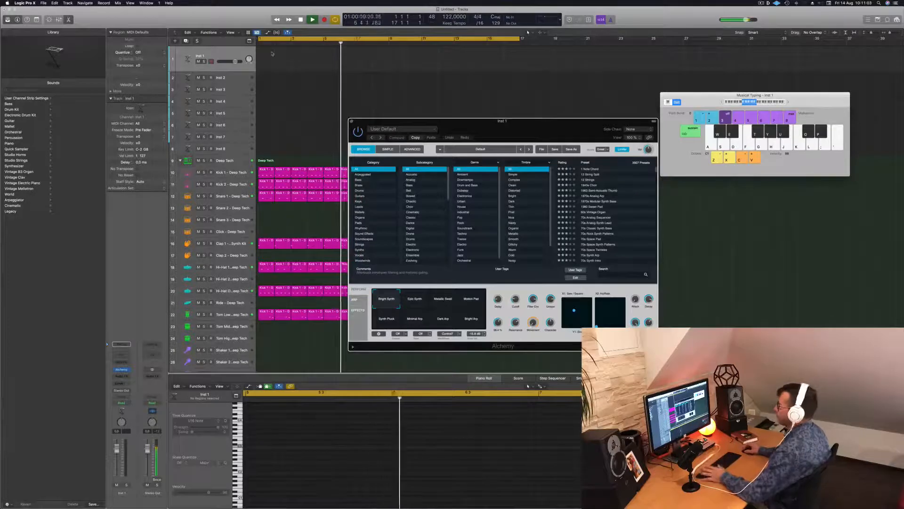
pyautogui.press('space')
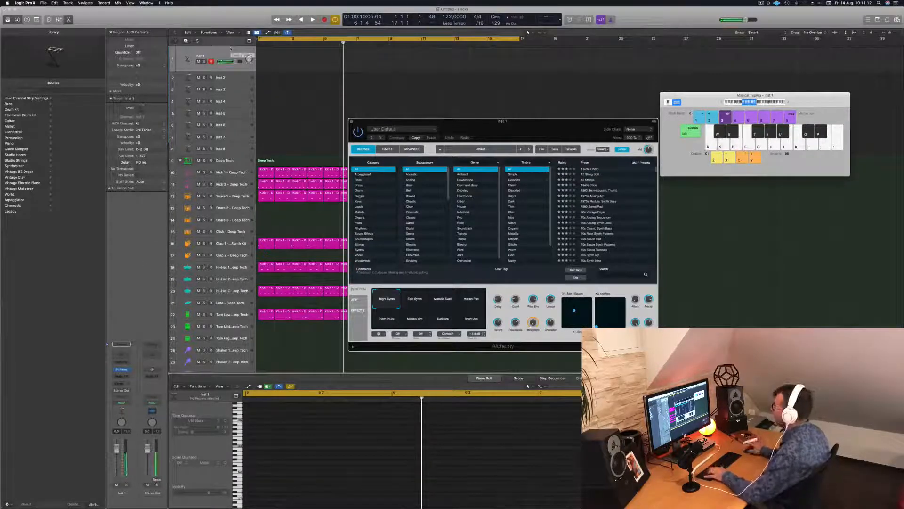
pyautogui.click(359, 180)
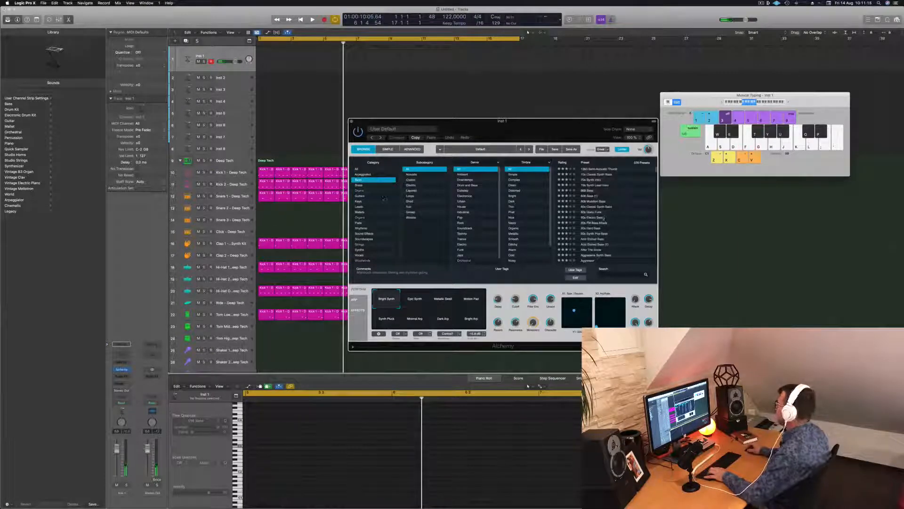
# Load the Agile Synth Bass preset, start playback to audition it against the drums and move the Alchemy window aside
pyautogui.scroll(-4, 603, 217)
pyautogui.click(592, 198)
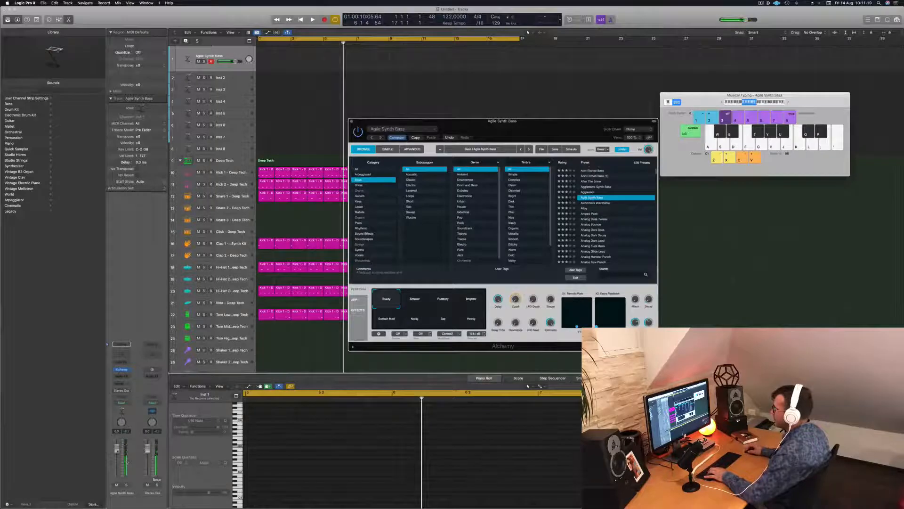
pyautogui.press('space')
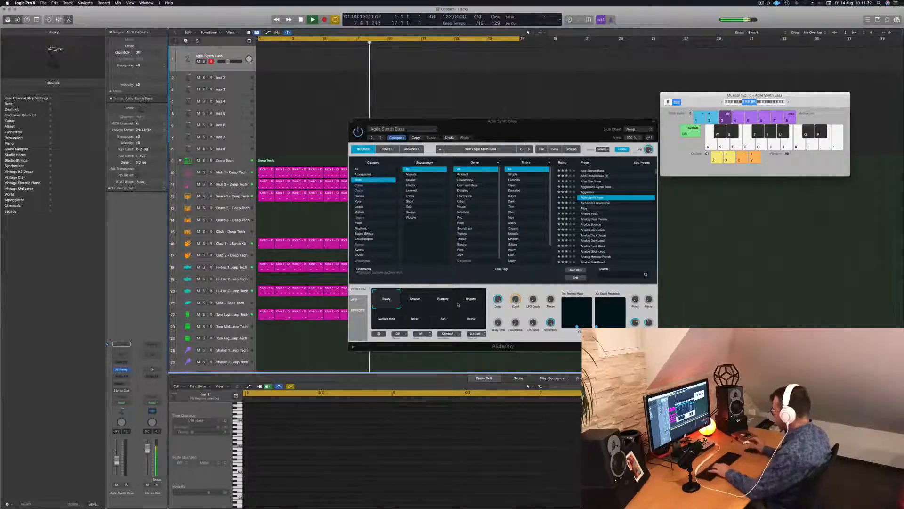
pyautogui.moveTo(566, 123); pyautogui.dragTo(475, 109)
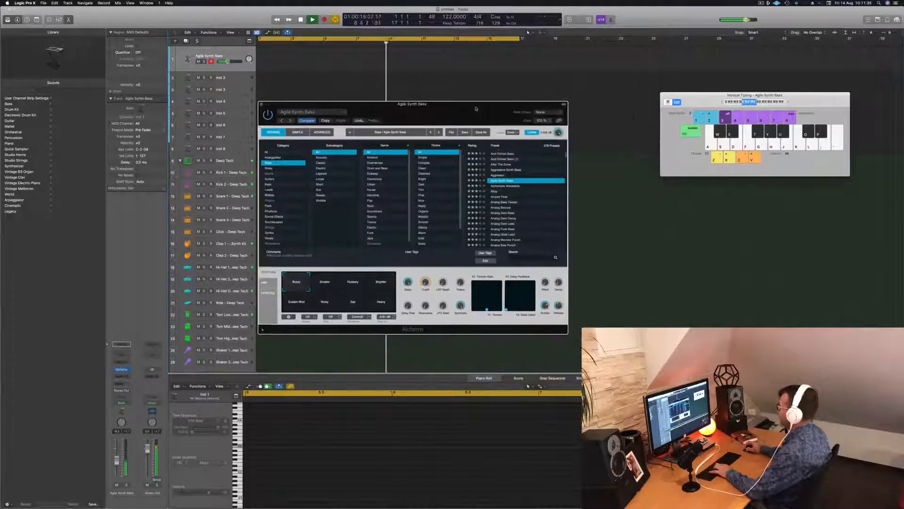
# Audition the Alloy preset with a few notes over the beat, reposition the Alchemy window and try another of its performance variations
pyautogui.click(495, 191)
pyautogui.press('g')
pyautogui.press('h')
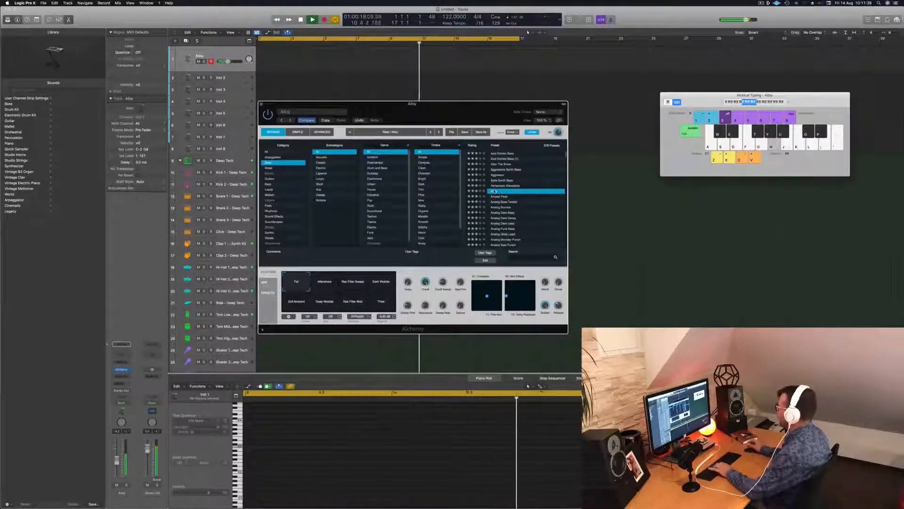
pyautogui.press('j')
pyautogui.press('g')
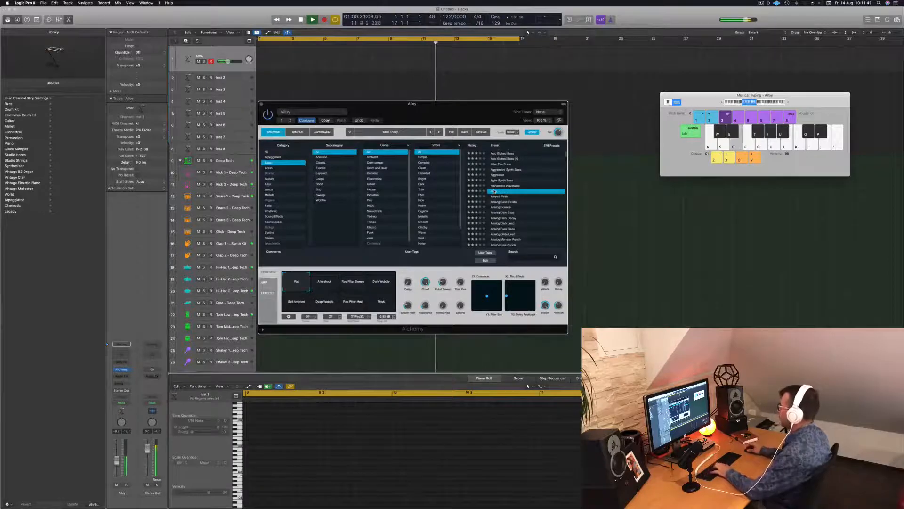
pyautogui.moveTo(433, 104); pyautogui.dragTo(588, 127)
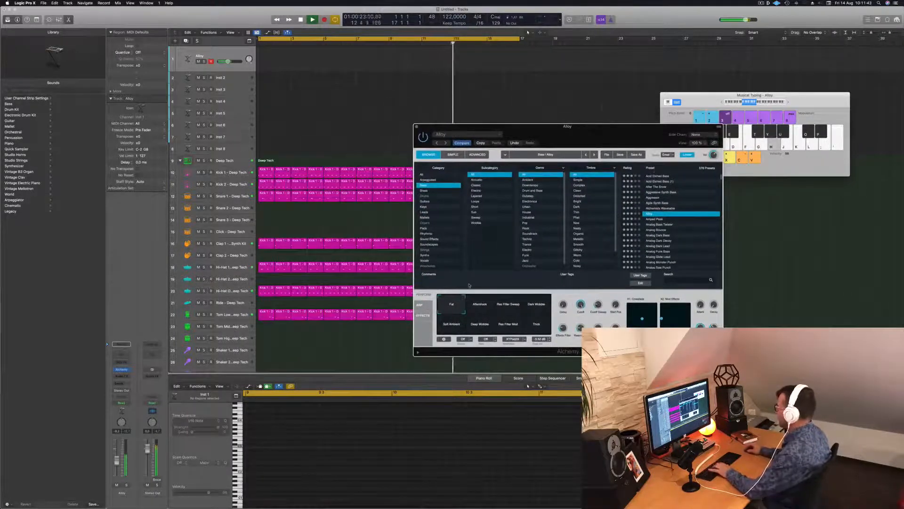
pyautogui.moveTo(479, 312); pyautogui.dragTo(509, 306)
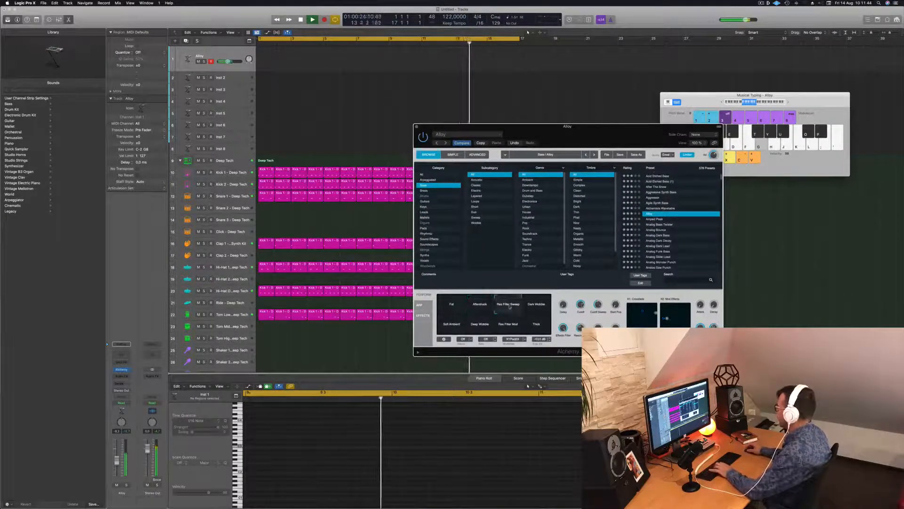
# Audition the bass presets Amped Peak, Analog Bass Twister and Analog Bounce in turn
pyautogui.click(650, 220)
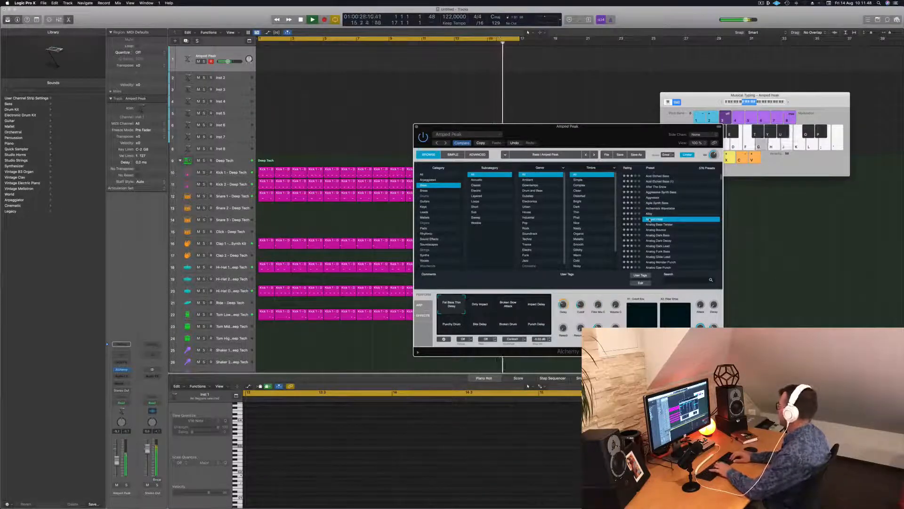
pyautogui.scroll(-1, 650, 220)
pyautogui.click(650, 218)
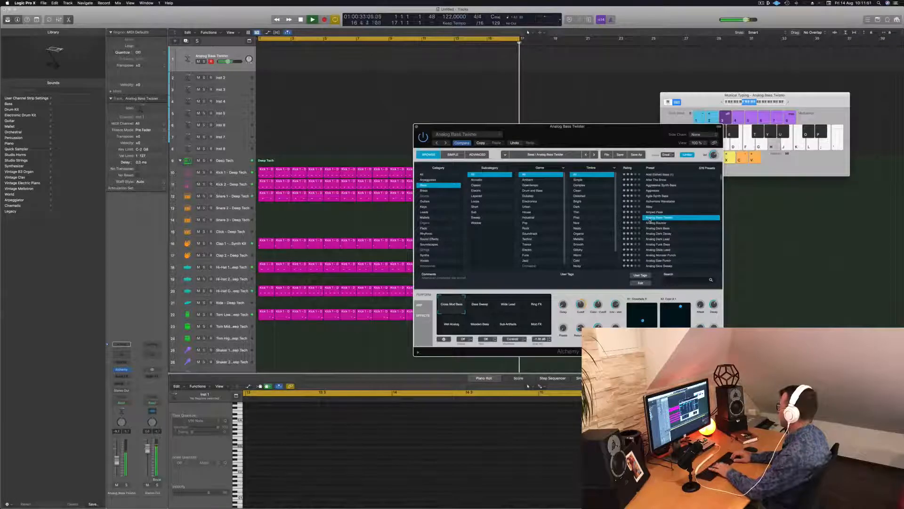
pyautogui.press('Down')
pyautogui.press('g')
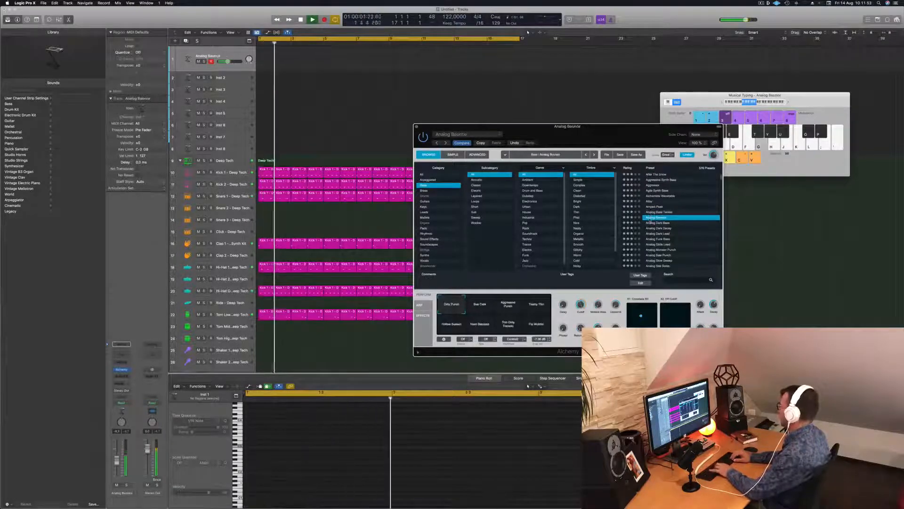
# Switch Analog Bounce to its Sub Click variation and play a short test phrase over the drums
pyautogui.click(475, 309)
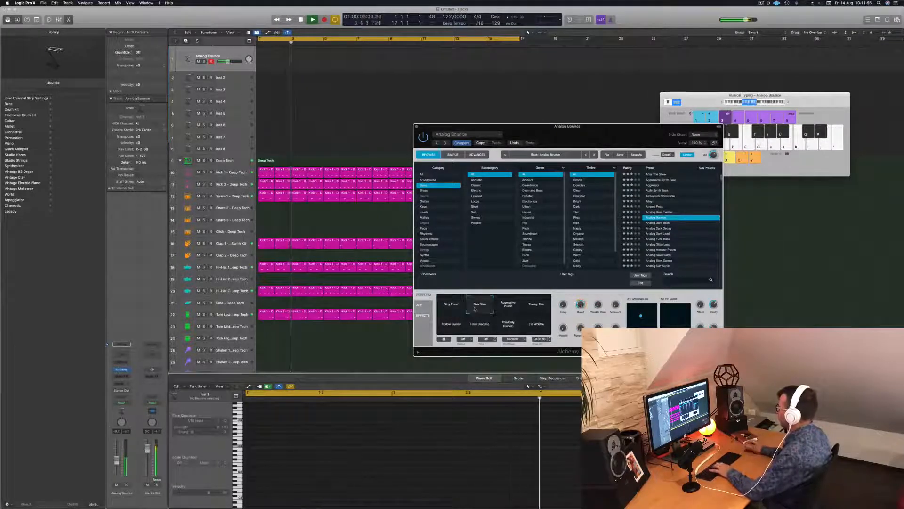
pyautogui.press('g')
pyautogui.press('g')
pyautogui.press('h')
pyautogui.press('j')
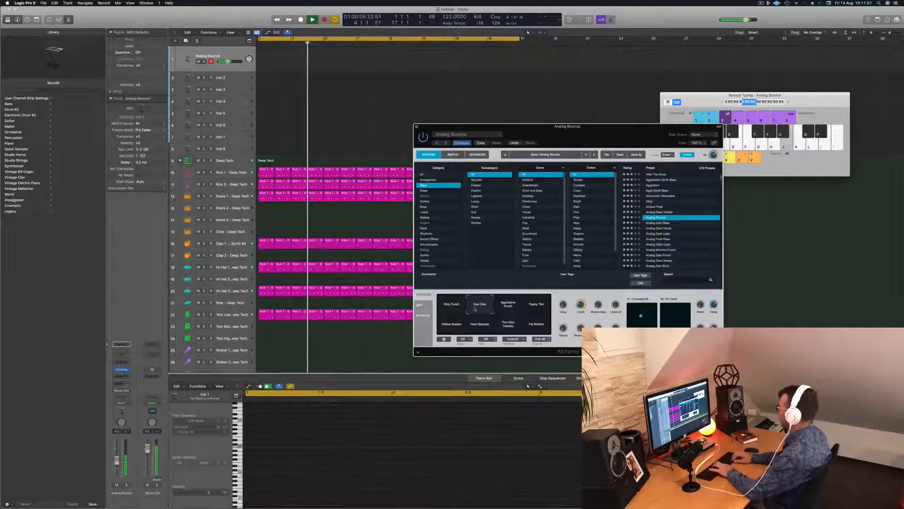
# Browse down the bass presets to Analog Slow Sweep, then return to Analog Bounce
pyautogui.press('Down')
pyautogui.press('Down')
pyautogui.press('Down')
pyautogui.press('Down')
pyautogui.press('Down')
pyautogui.press('Down')
pyautogui.press('Down')
pyautogui.press('Down')
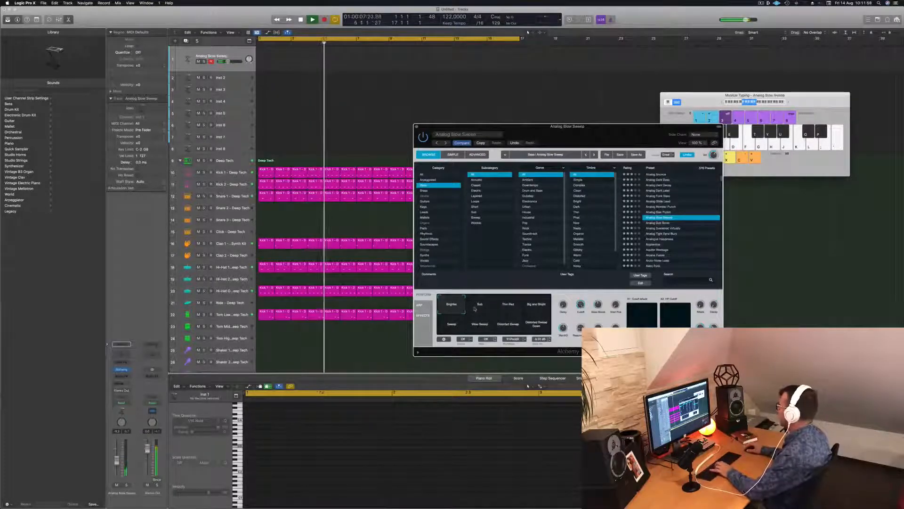
pyautogui.press('Up')
pyautogui.press('Up')
pyautogui.press('Up')
pyautogui.press('Up')
pyautogui.press('Up')
pyautogui.press('Up')
pyautogui.press('Up')
pyautogui.press('Up')
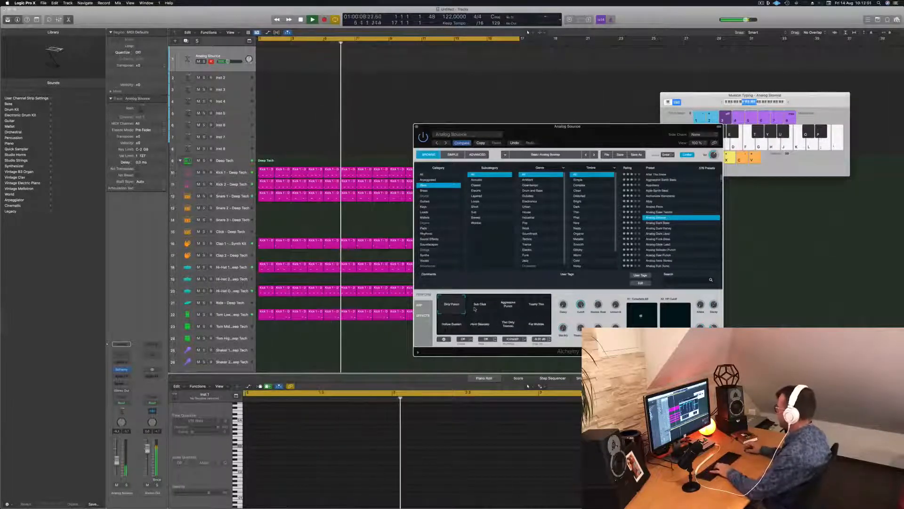
# Compare Analog Bounce's remaining performance variations, from Aggressive Punch through Hollow Sustain and Hard Staccato to Fat Wobble
pyautogui.click(475, 309)
pyautogui.click(509, 308)
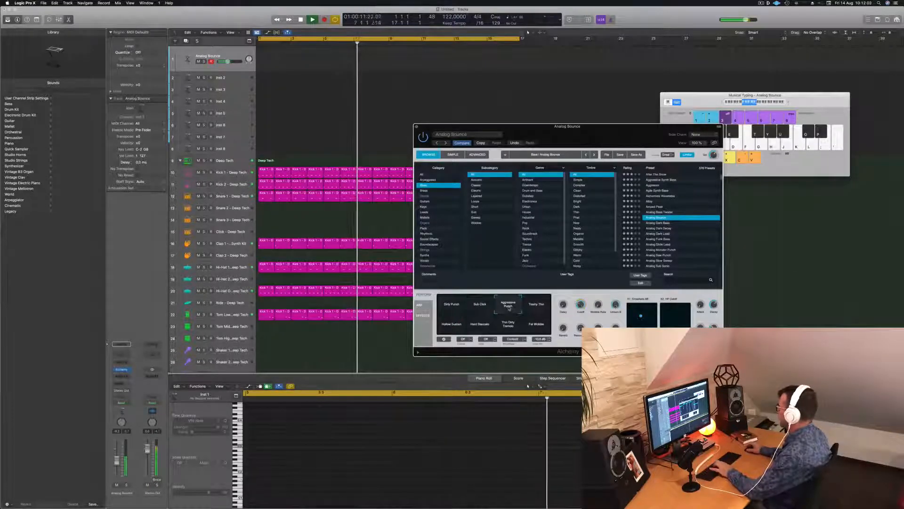
pyautogui.click(531, 307)
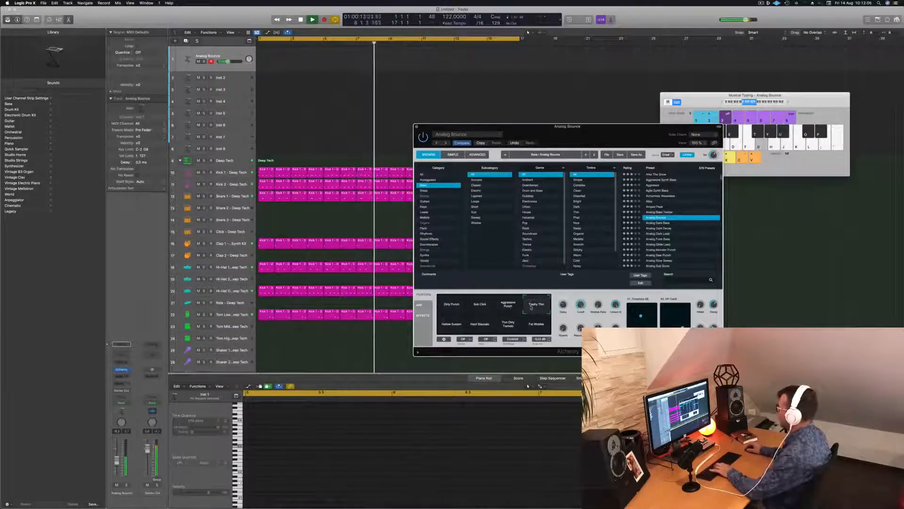
pyautogui.click(451, 324)
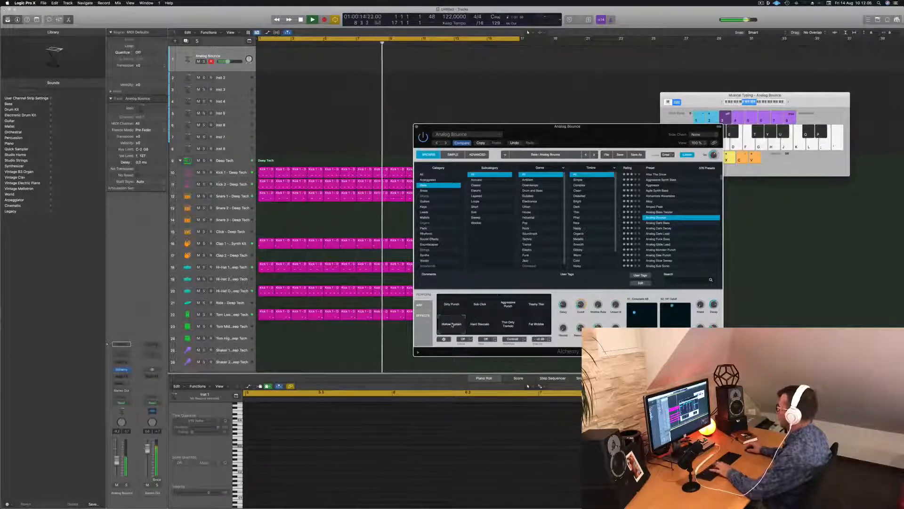
pyautogui.click(477, 324)
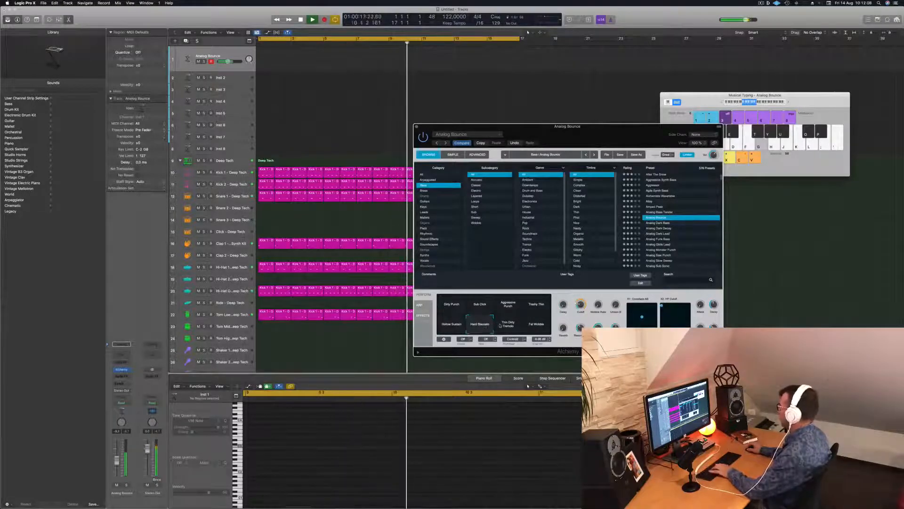
pyautogui.click(536, 324)
# Load the Analog Dark Bass preset and adjust the Musical Typing octave range while testing a note
pyautogui.scroll(-3, 681, 214)
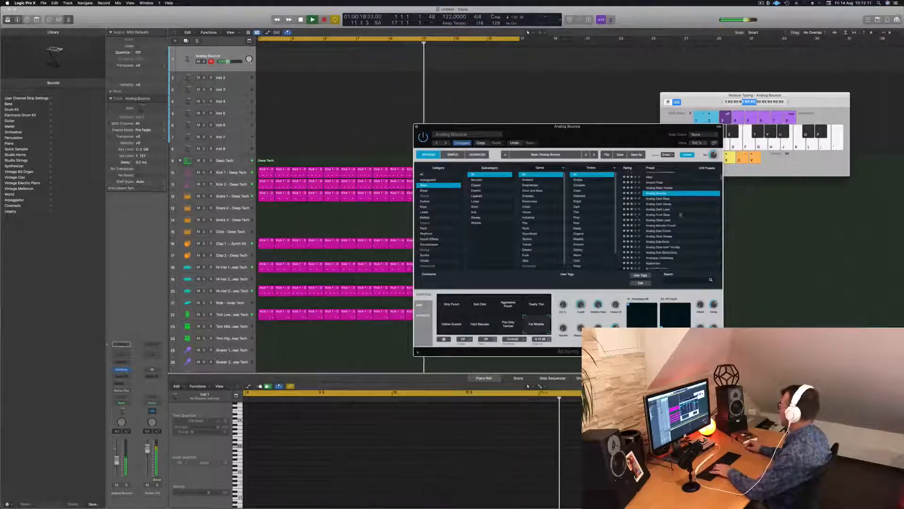
pyautogui.click(657, 199)
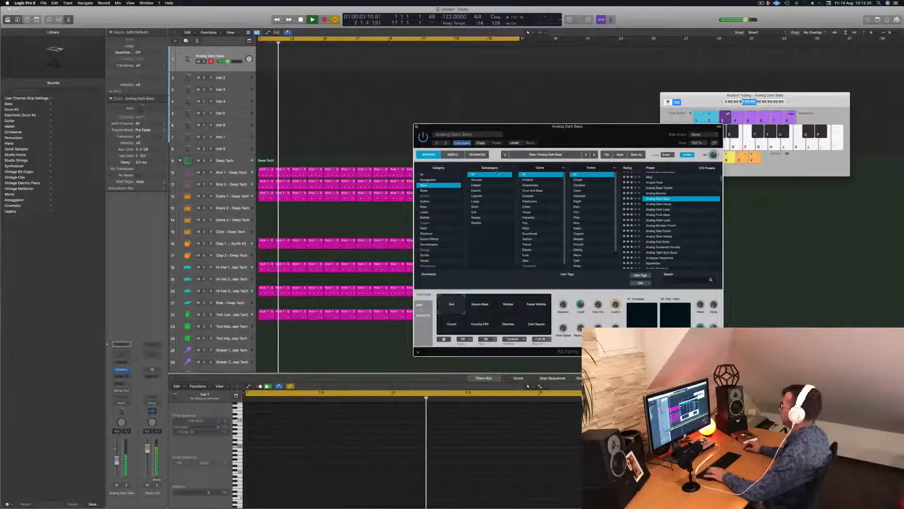
pyautogui.click(721, 102)
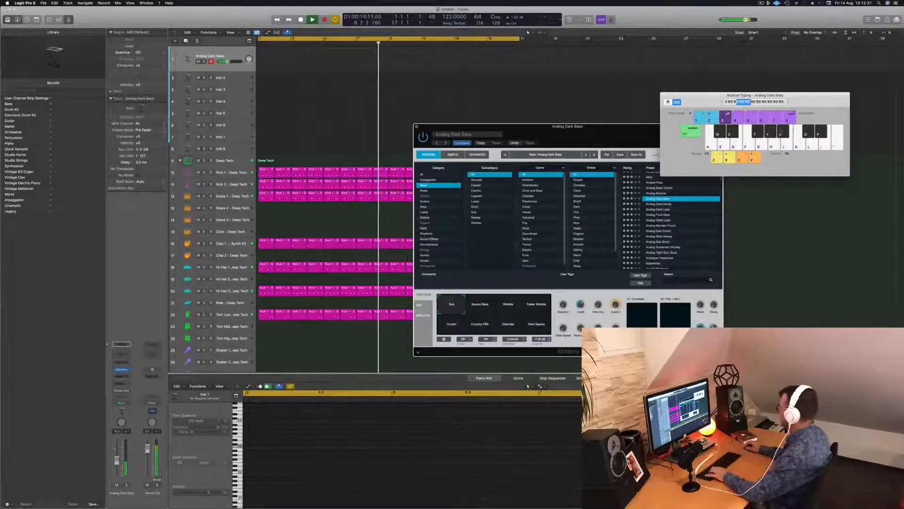
pyautogui.press('s')
pyautogui.click(789, 103)
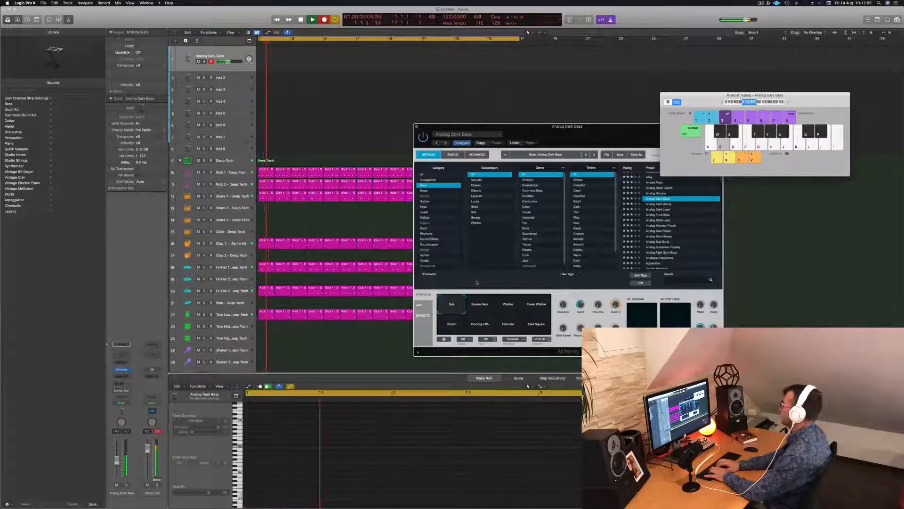
# Record a line of held bass notes on the Analog Dark Bass track over the drums and return the playhead to the start
pyautogui.press('f')
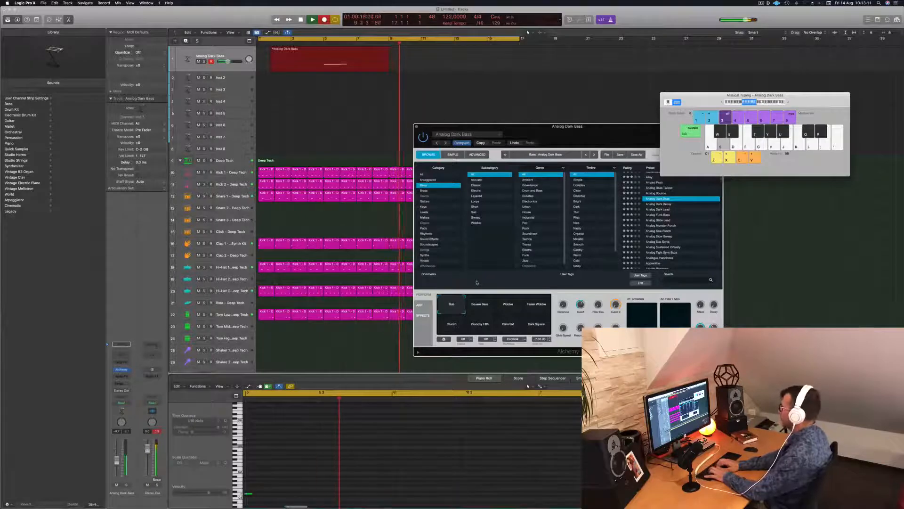
pyautogui.press('g')
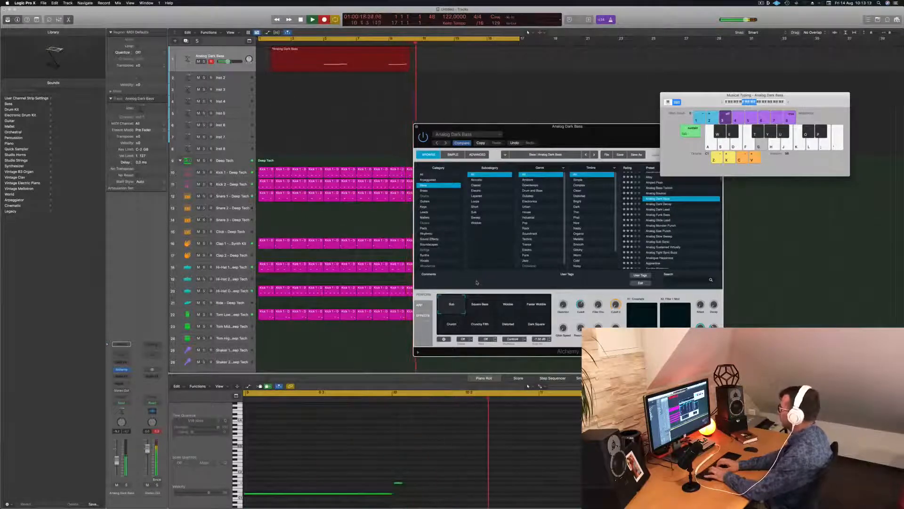
pyautogui.press('k')
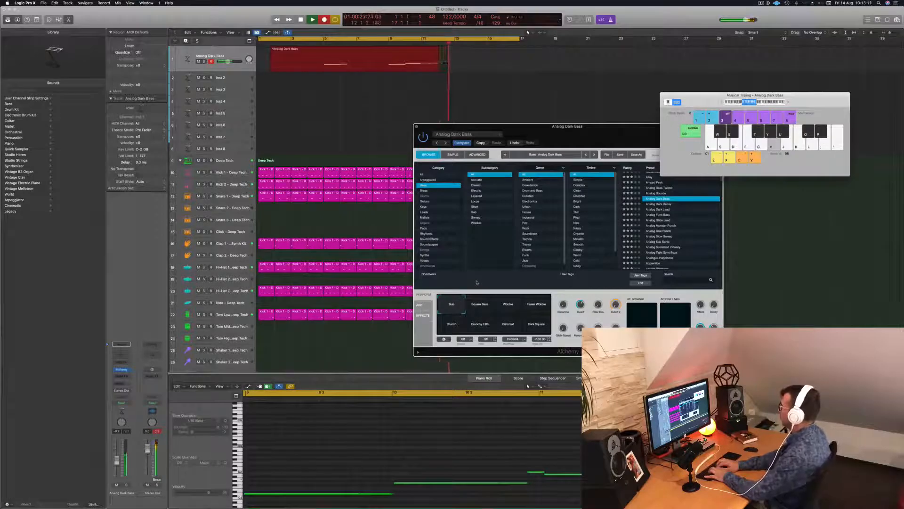
pyautogui.press('space')
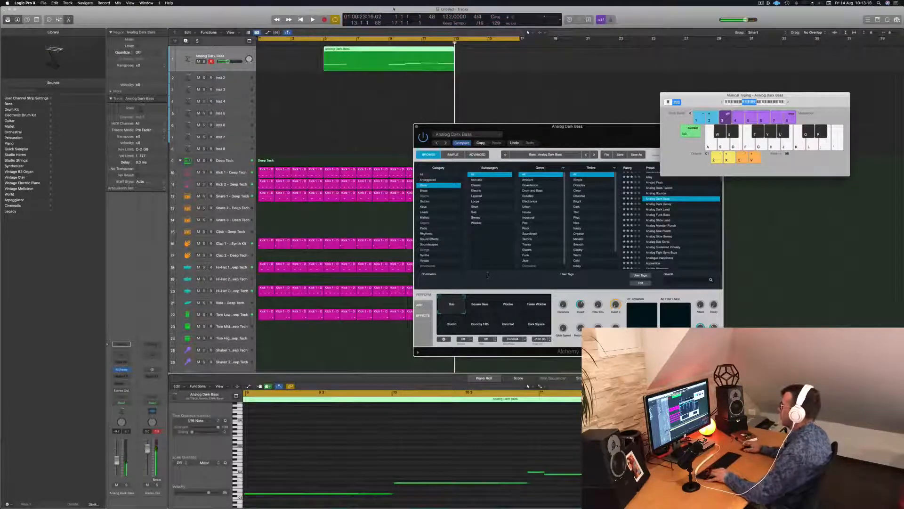
pyautogui.press('Return')
pyautogui.press('space')
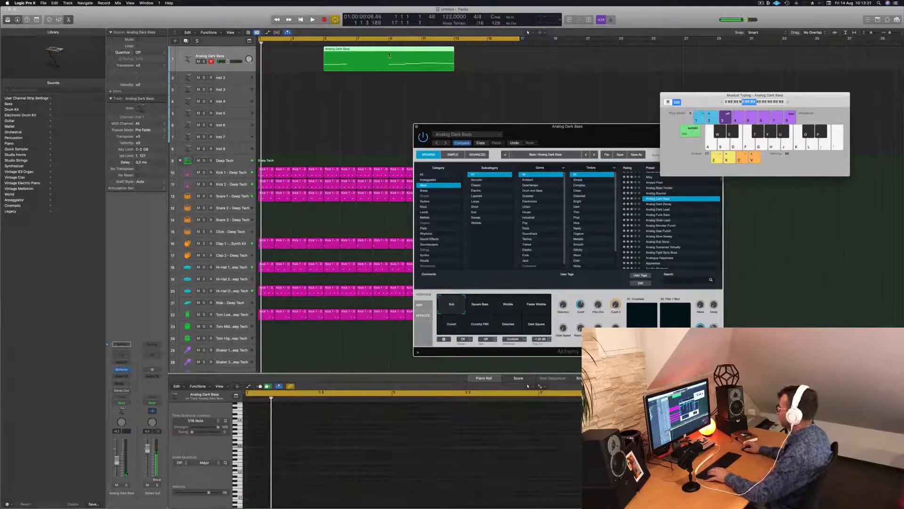
pyautogui.moveTo(389, 56)
pyautogui.mouseDown()
pyautogui.moveTo(344, 50)
pyautogui.moveTo(379, 58)
pyautogui.mouseUp()
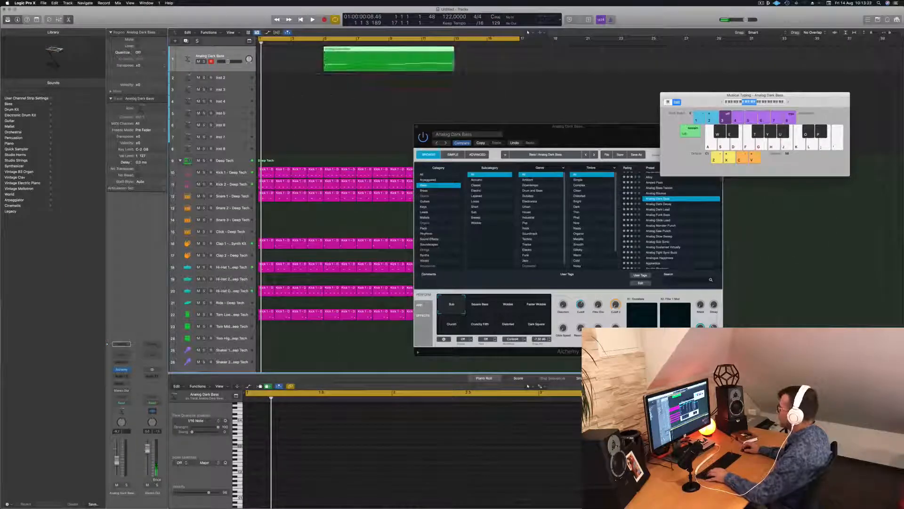
pyautogui.moveTo(324, 66); pyautogui.dragTo(389, 69)
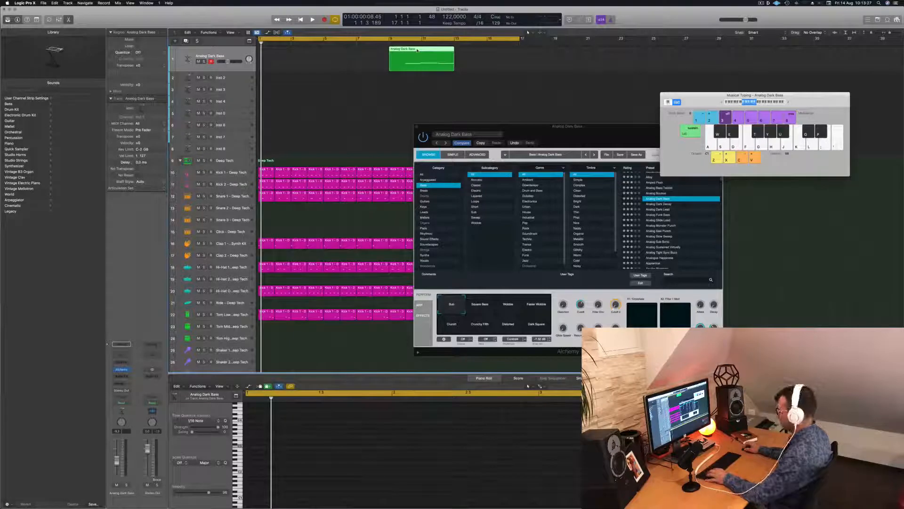
pyautogui.moveTo(418, 50); pyautogui.dragTo(351, 49)
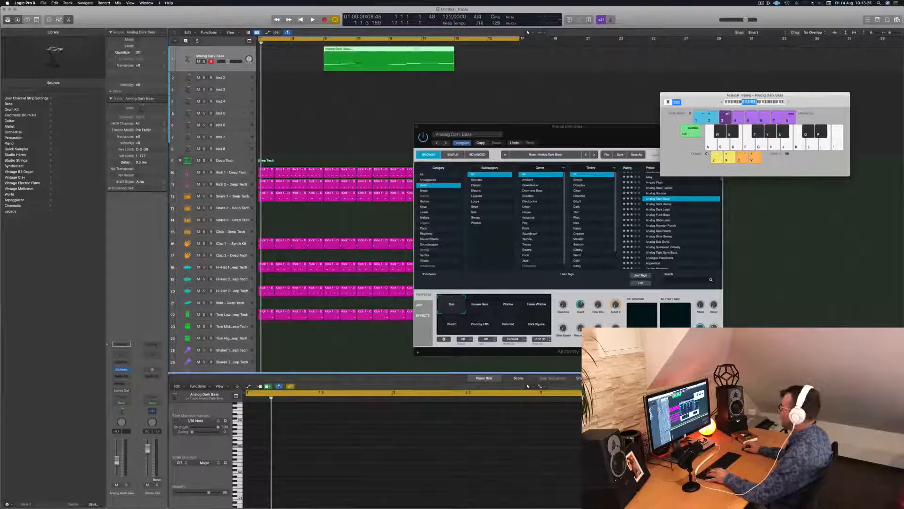
# Split the recorded bass region and its crossing notes at bar 9, keep only the second part and move it to bar 1
pyautogui.click(393, 53)
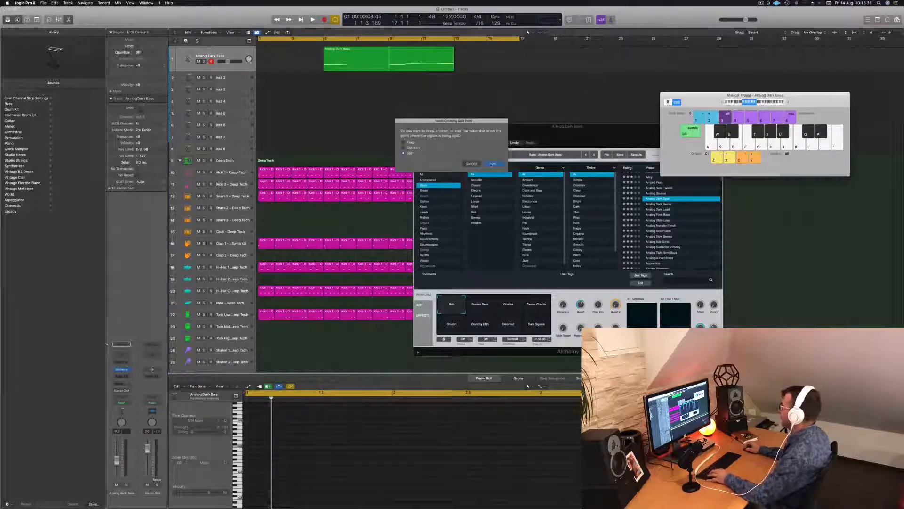
pyautogui.click(492, 164)
pyautogui.click(363, 57)
pyautogui.moveTo(364, 57); pyautogui.dragTo(290, 56)
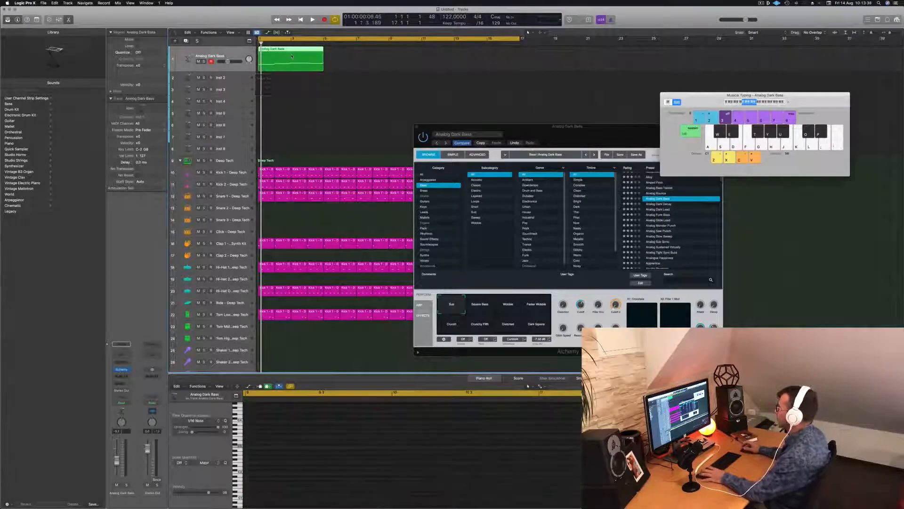
# Play the bass line against the drums and nudge the short third note and the long fourth note slightly earlier
pyautogui.press('space')
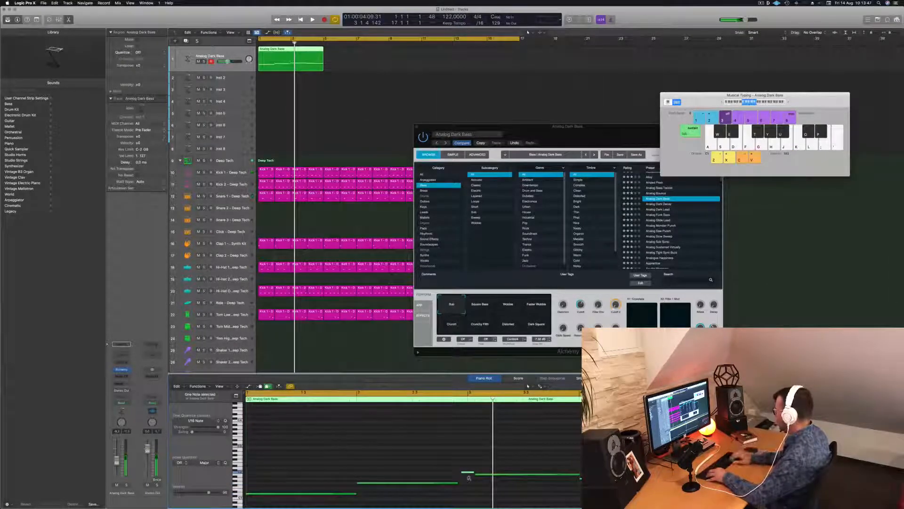
pyautogui.press('Return')
pyautogui.press('space')
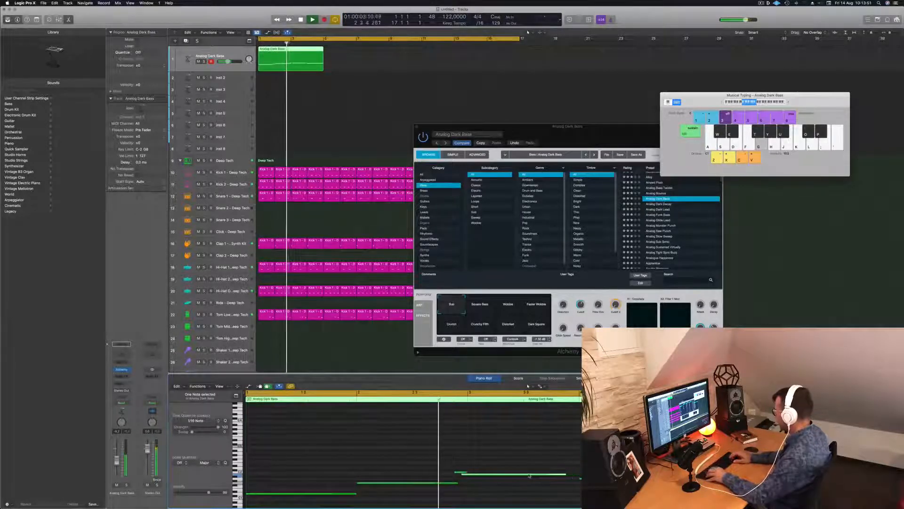
pyautogui.press('Return')
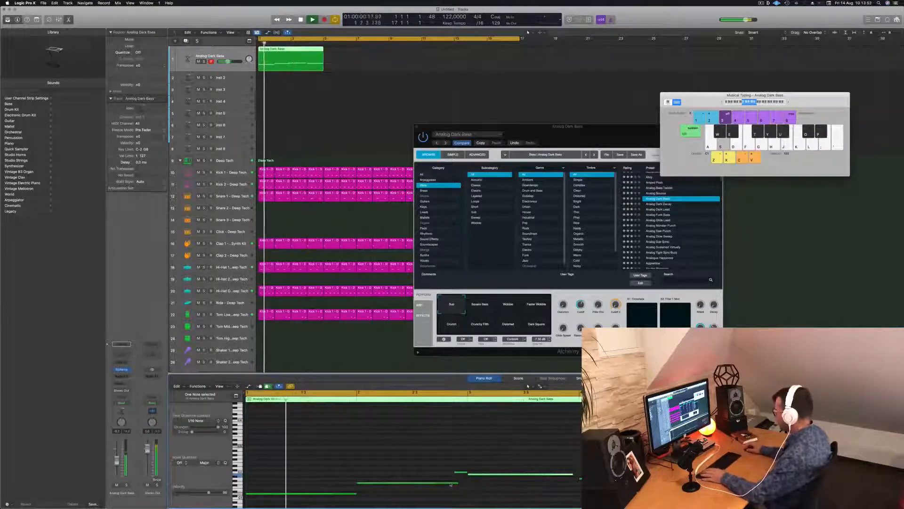
# Shorten the end of the second bass note slightly and extend the fourth note to meet the fifth
pyautogui.moveTo(456, 482); pyautogui.dragTo(455, 483)
pyautogui.press('Return')
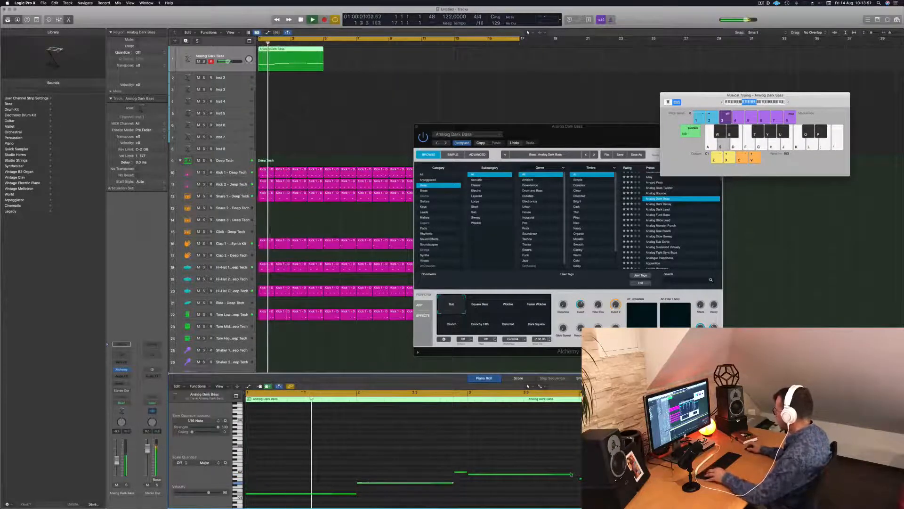
pyautogui.moveTo(571, 475); pyautogui.dragTo(577, 475)
pyautogui.click(524, 446)
pyautogui.press('super+Left')
pyautogui.press('super+Left')
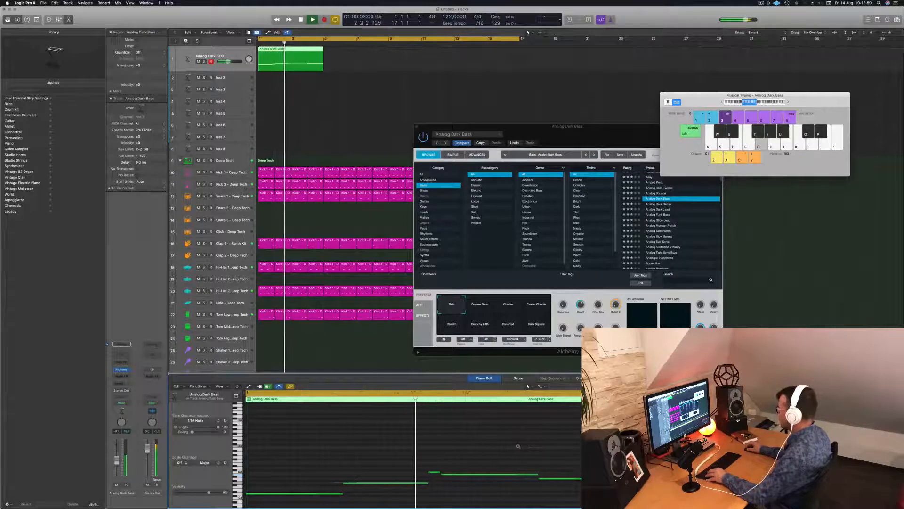
pyautogui.press('super+Left')
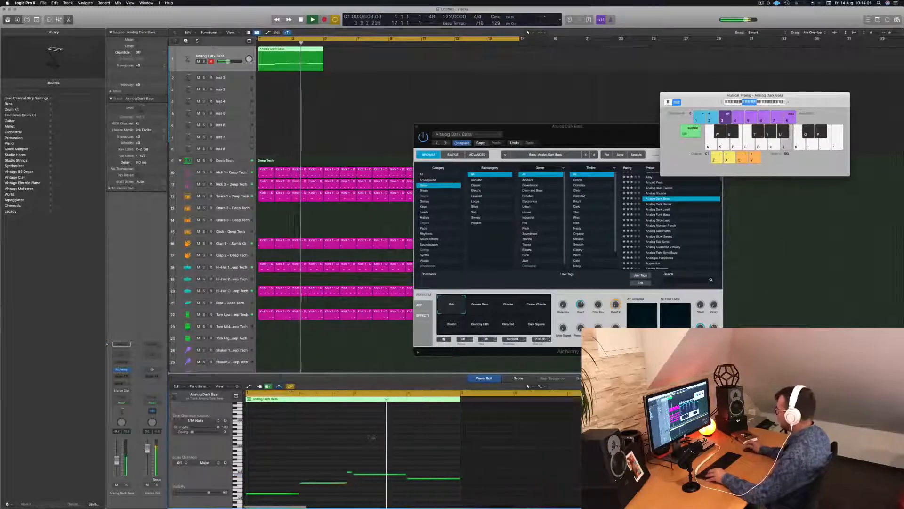
pyautogui.press('super+Right')
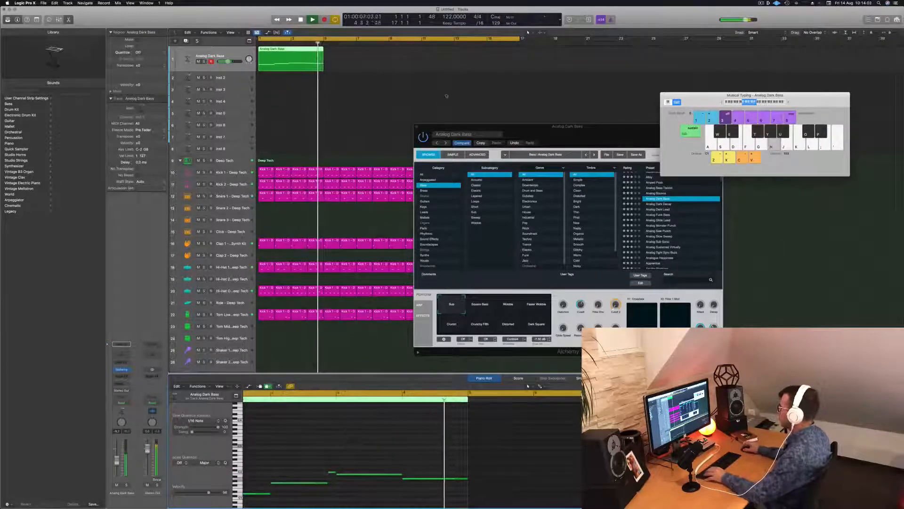
# Repeat the four-bar Analog Dark Bass region until four copies fill the 16-bar cycle
pyautogui.press('Return')
pyautogui.click(328, 56)
pyautogui.press('super+r')
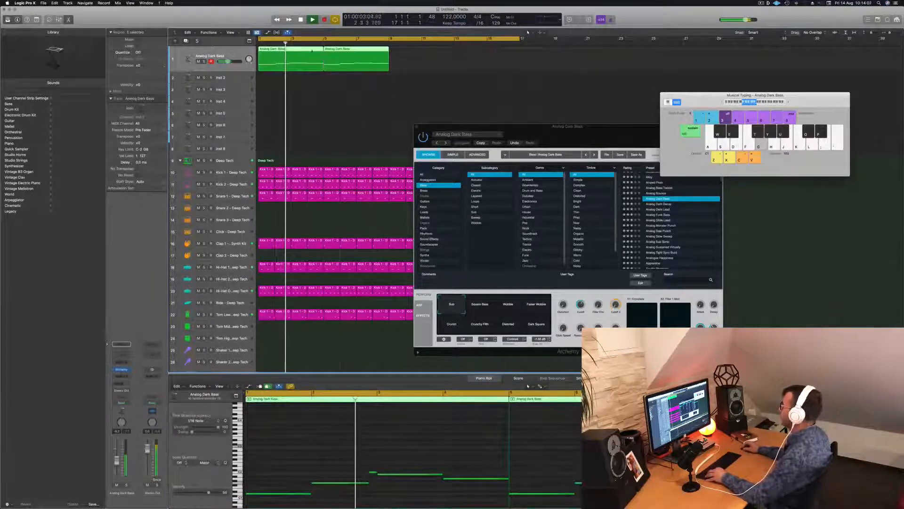
pyautogui.press('super+r')
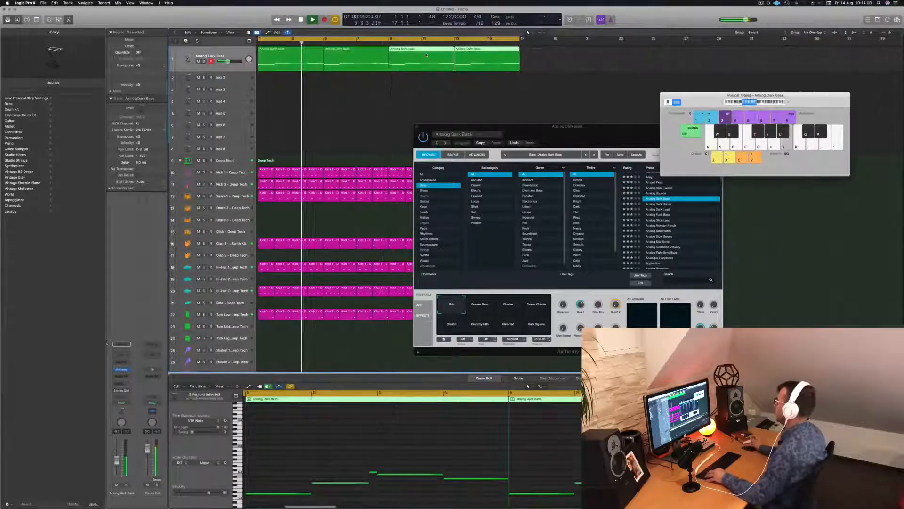
# Compare Analog Dark Bass's performance variations during playback, from Square Bass and Wobble through Crunch and Crunchy Fifth to Dark Square
pyautogui.moveTo(578, 140); pyautogui.dragTo(515, 126)
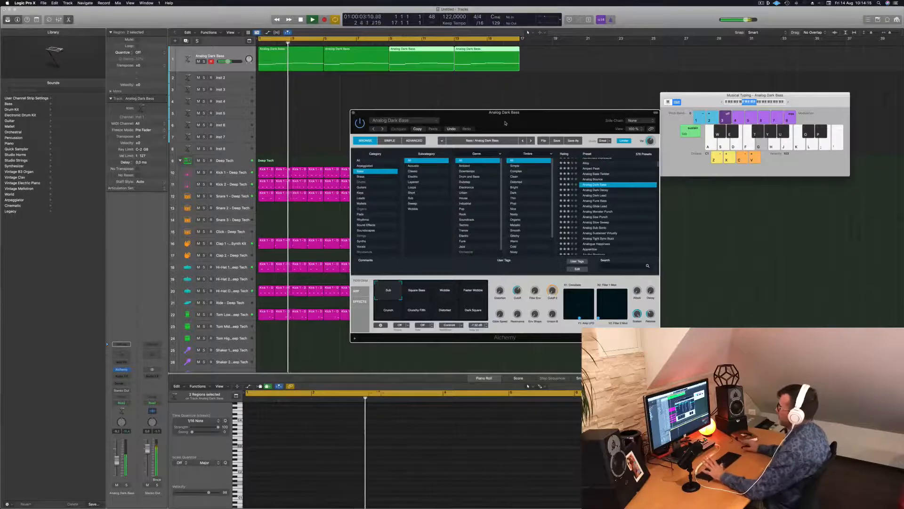
pyautogui.moveTo(458, 117); pyautogui.dragTo(479, 119)
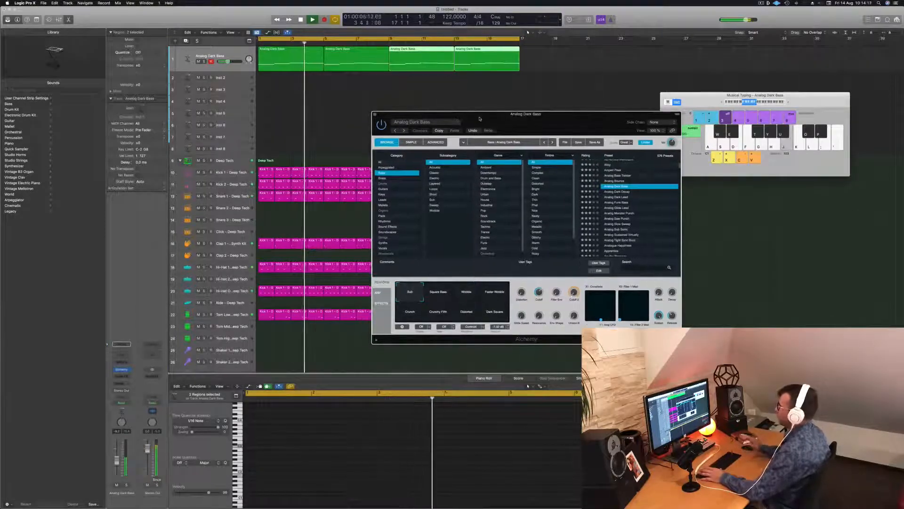
pyautogui.click(458, 292)
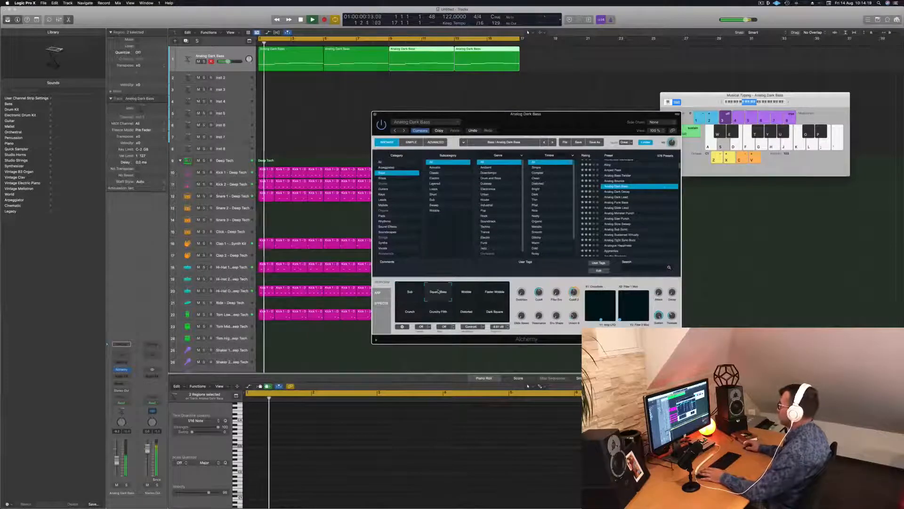
pyautogui.click(461, 293)
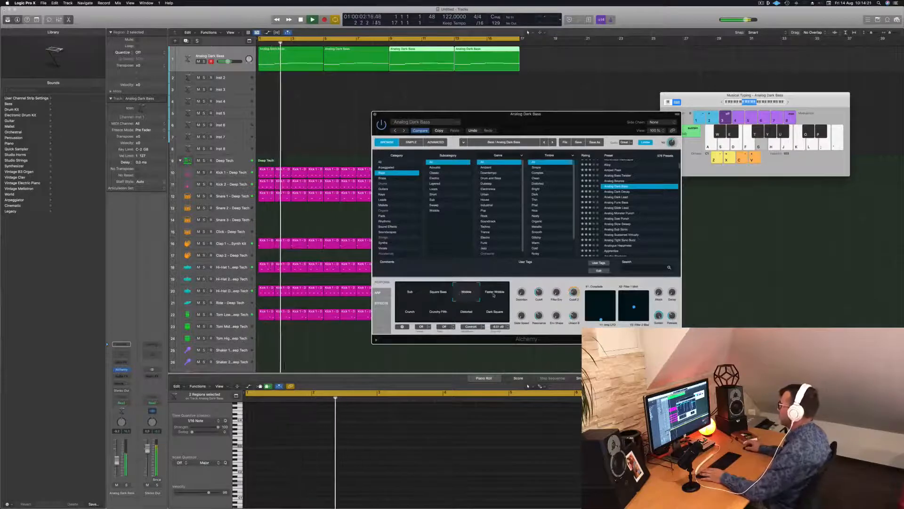
pyautogui.click(494, 293)
pyautogui.click(410, 312)
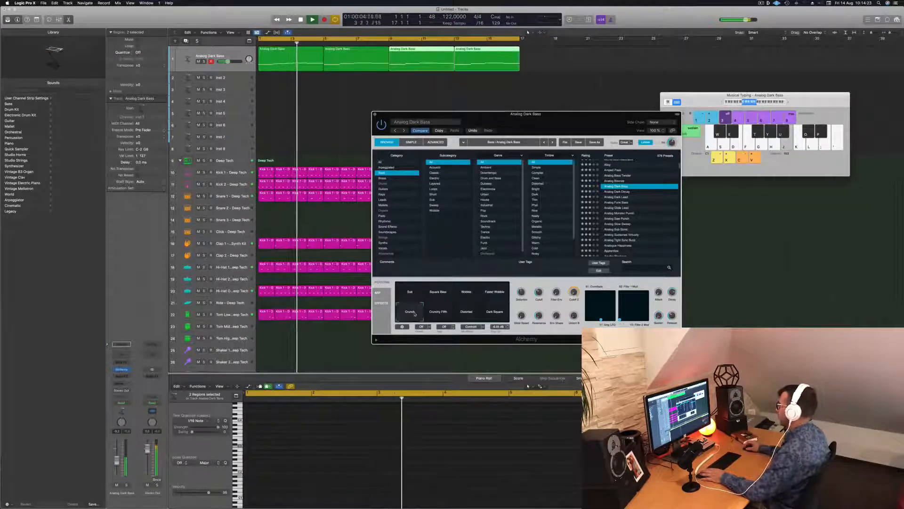
pyautogui.click(436, 312)
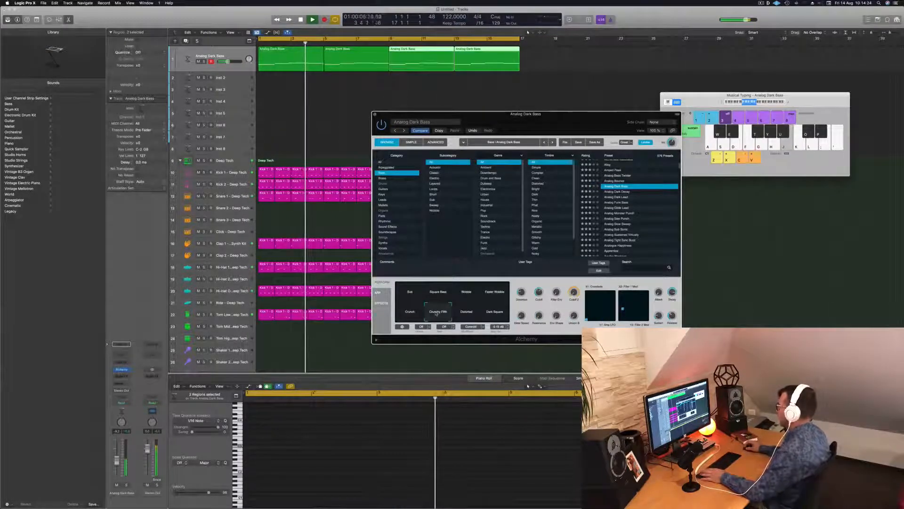
pyautogui.click(468, 312)
pyautogui.click(493, 312)
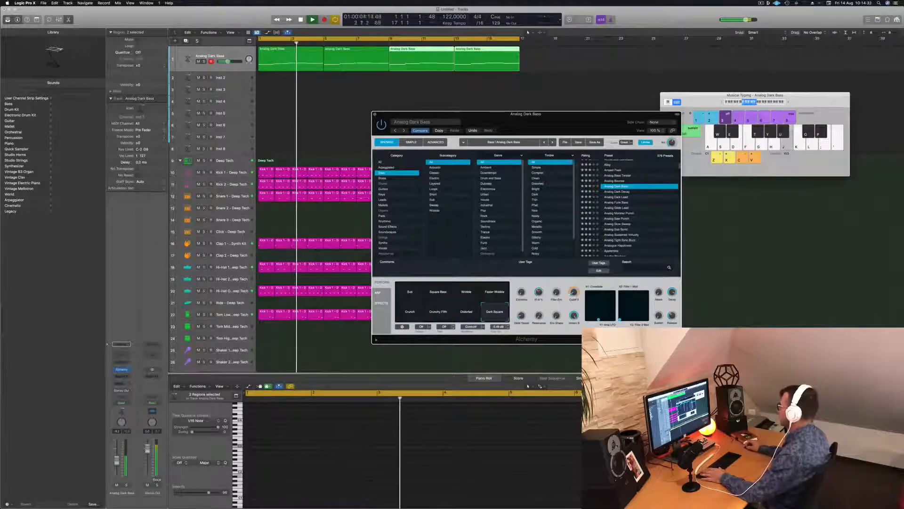
# Load the Analog Dark Decay preset in Alchemy and listen to the bass line with it from the start
pyautogui.press('Return')
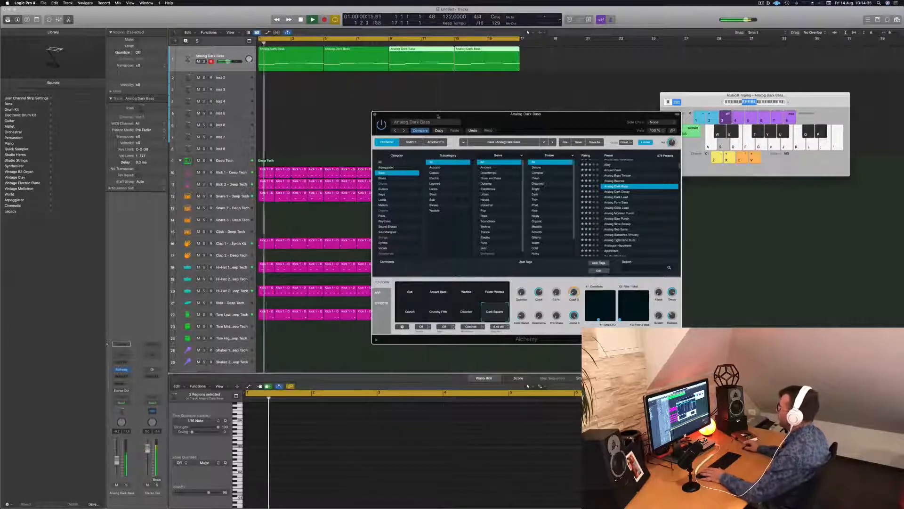
pyautogui.moveTo(464, 114); pyautogui.dragTo(437, 84)
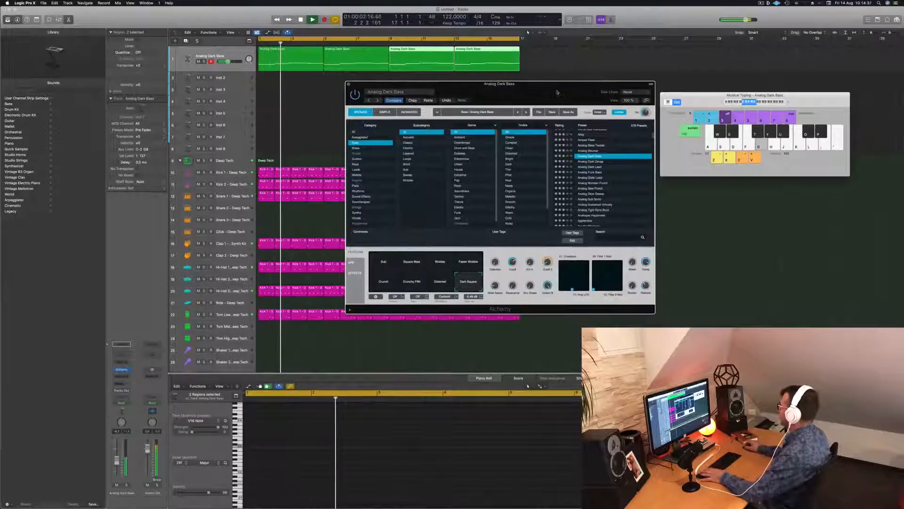
pyautogui.press('Return')
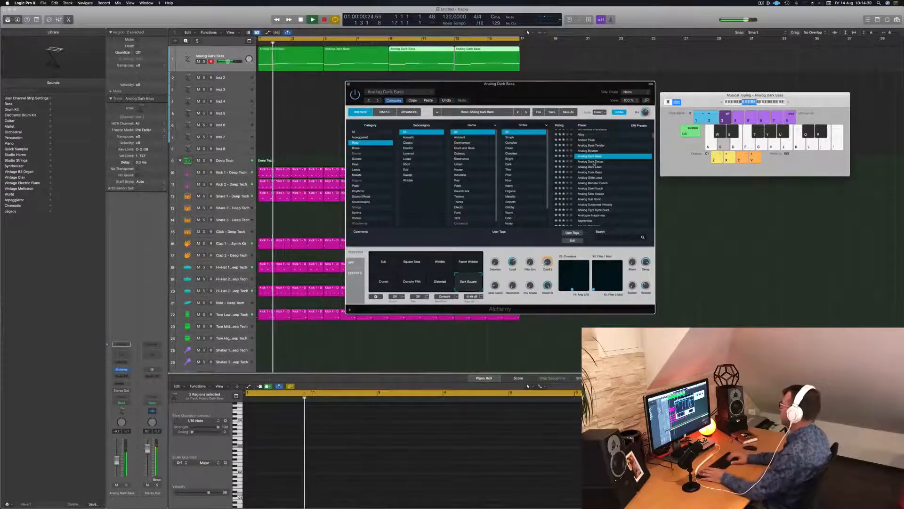
pyautogui.click(596, 162)
pyautogui.press('Return')
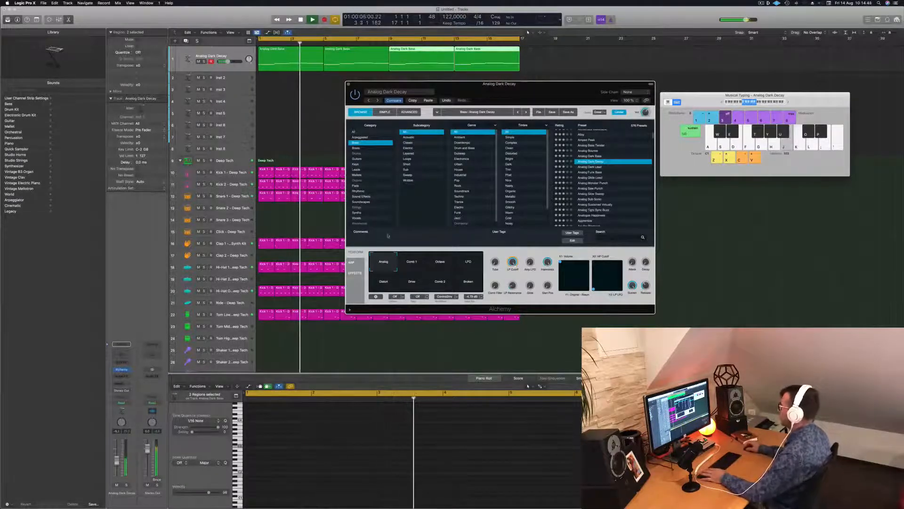
pyautogui.press('Return')
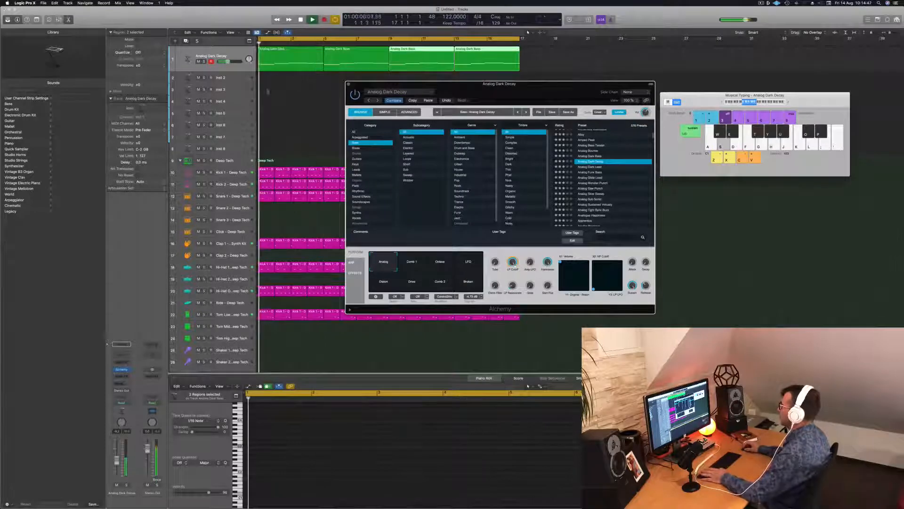
# Shorten the first note of the first bass region slightly so it ends before the second note, and replay the result
pyautogui.click(273, 62)
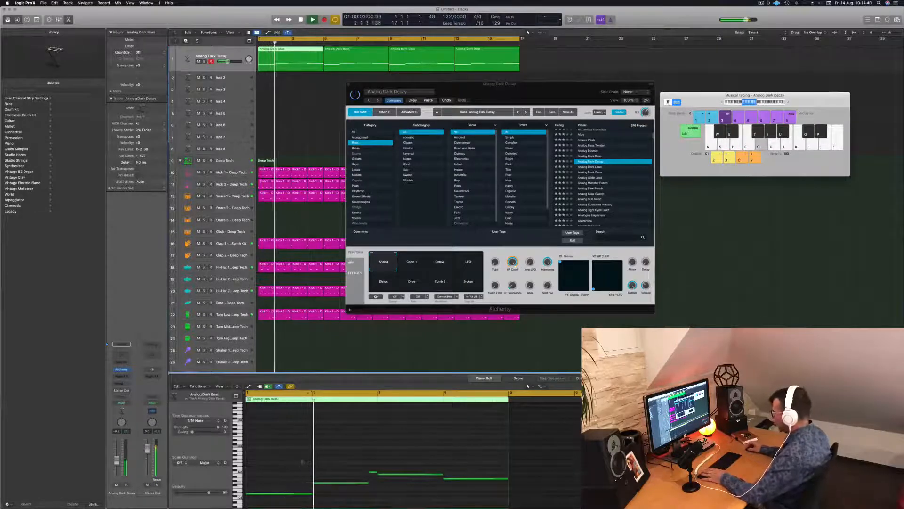
pyautogui.press('super+Right')
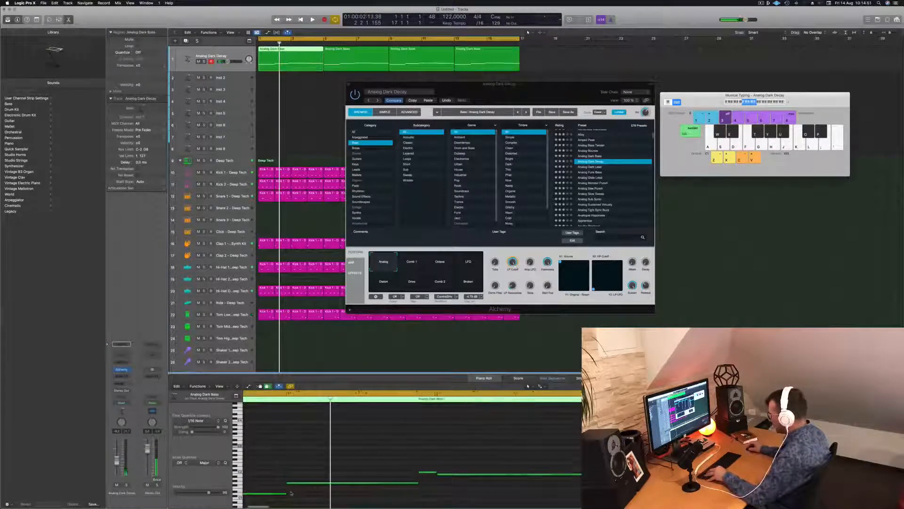
pyautogui.moveTo(287, 493); pyautogui.dragTo(284, 494)
pyautogui.press('Return')
pyautogui.press('space')
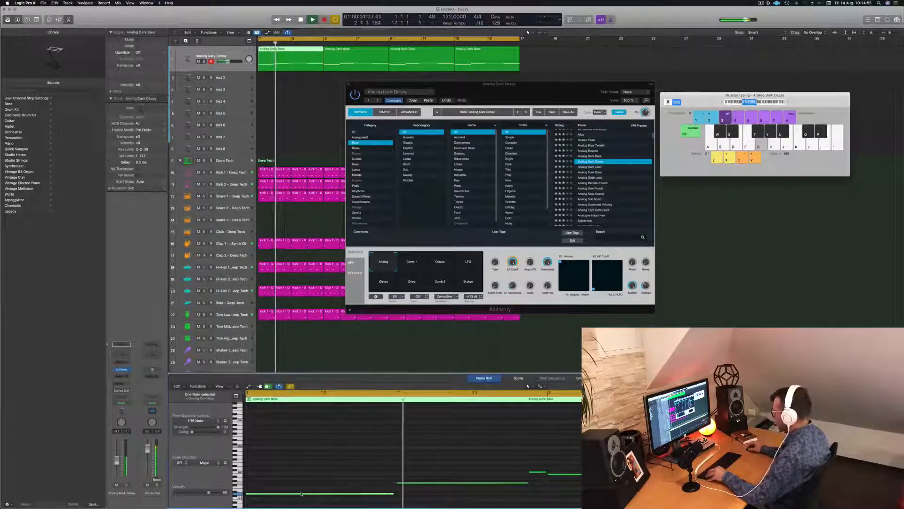
pyautogui.hscroll(-2, 328, 487)
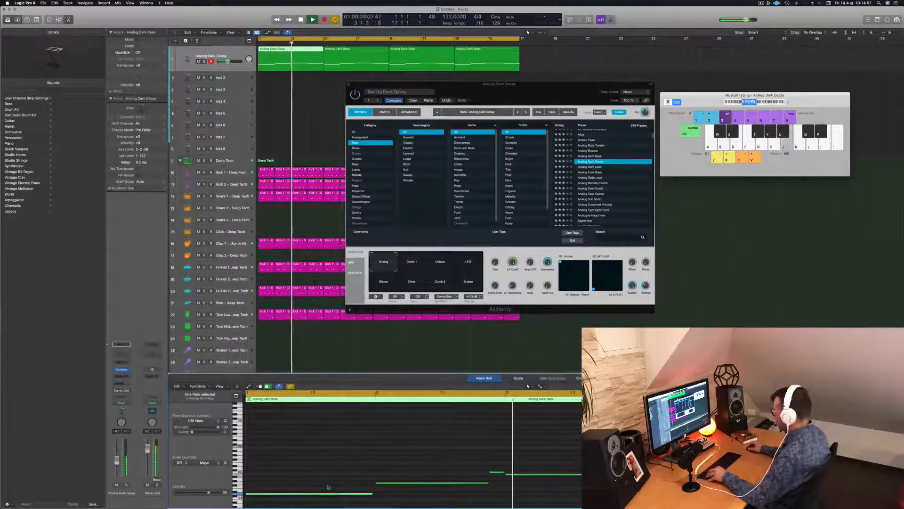
pyautogui.hscroll(-2, 339, 486)
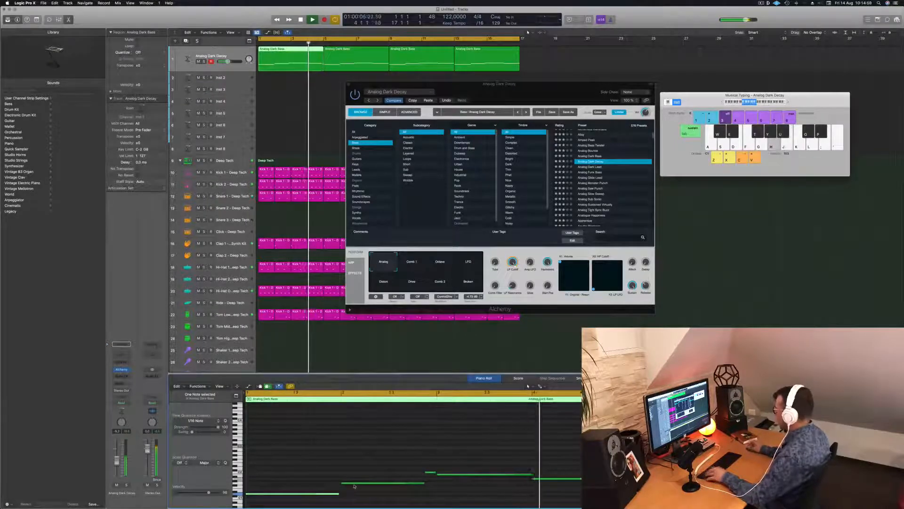
pyautogui.press('space')
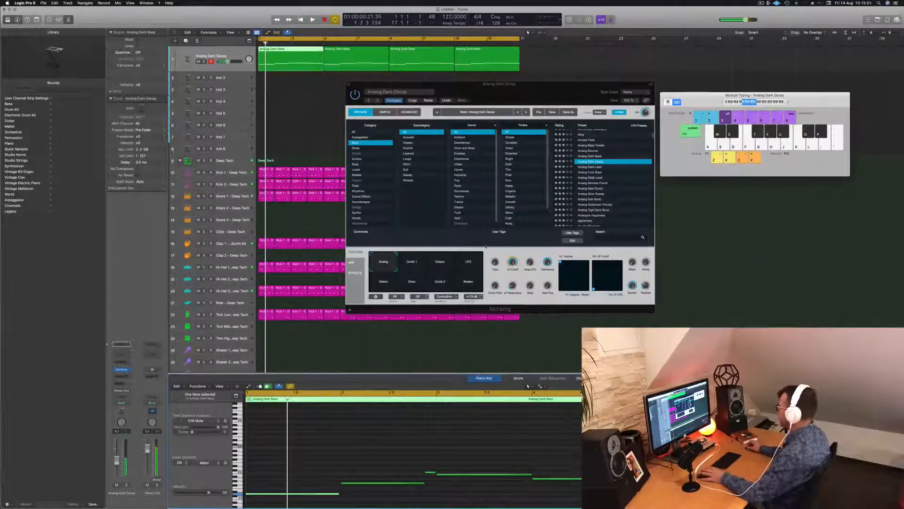
# Compare Analog Dark Decay's variations, including LFO, Distort, Drive and Broken, and return to Analog
pyautogui.click(412, 263)
pyautogui.click(448, 265)
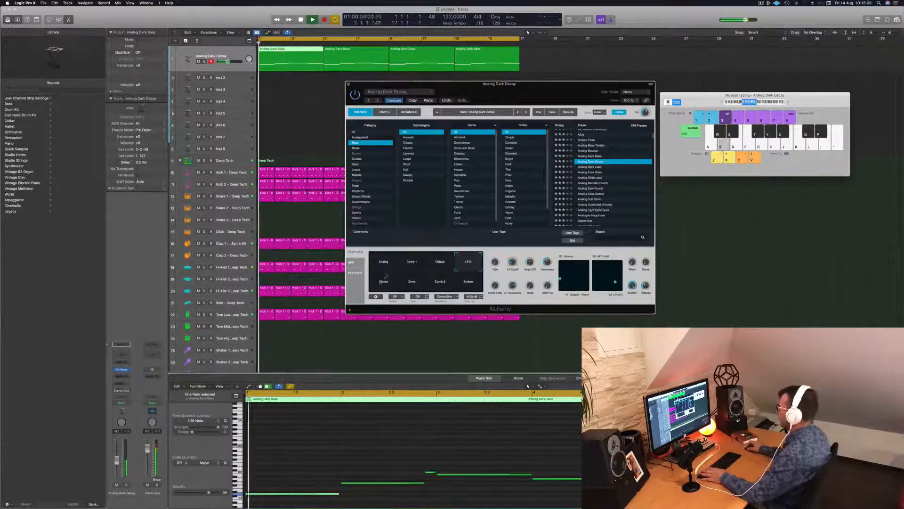
pyautogui.click(397, 283)
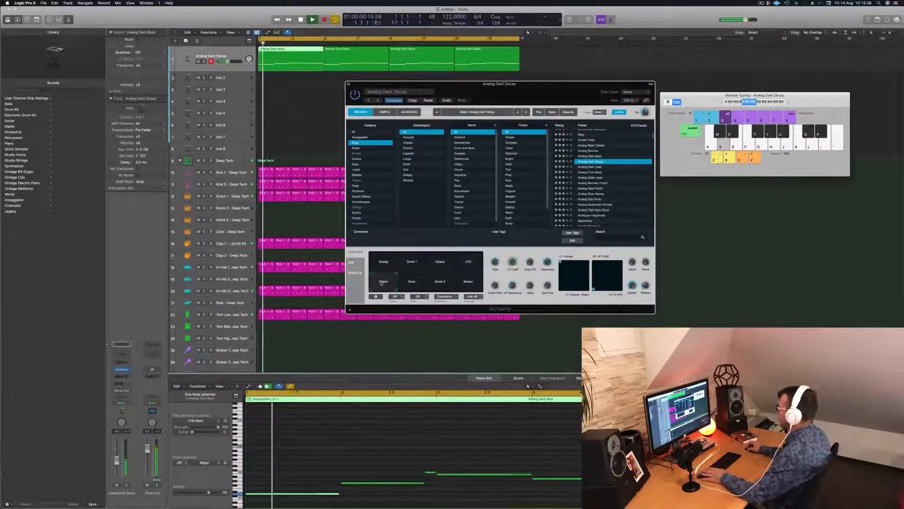
pyautogui.click(411, 282)
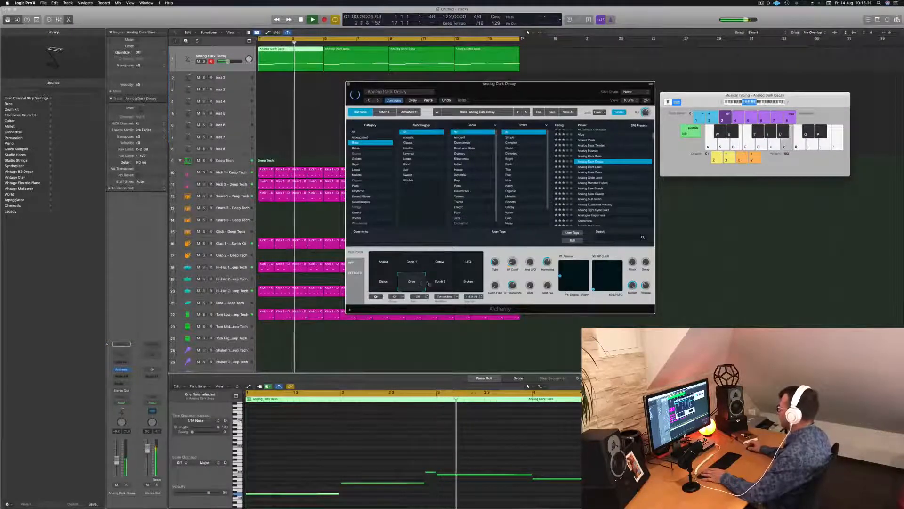
pyautogui.click(469, 282)
pyautogui.click(385, 264)
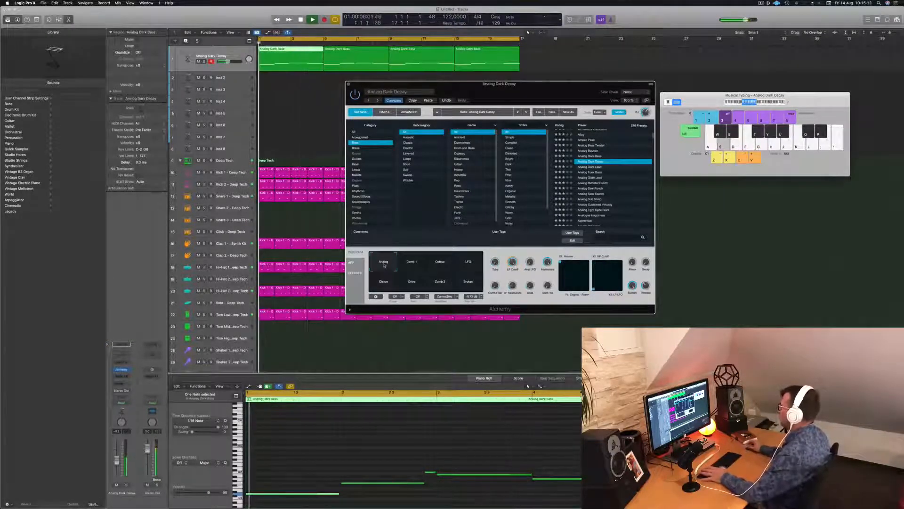
# Close the Alchemy window, select all regions on the bass track and replay the loop from the start
pyautogui.moveTo(560, 94); pyautogui.dragTo(575, 78)
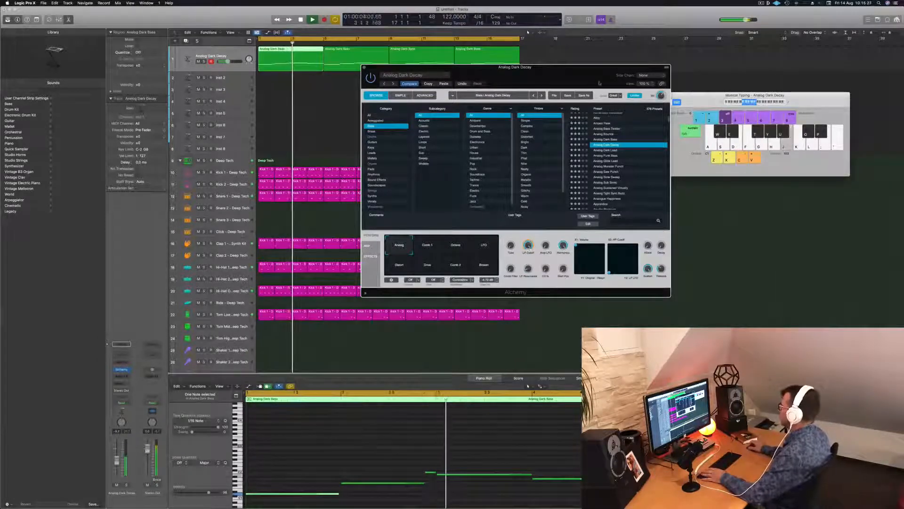
pyautogui.moveTo(424, 67); pyautogui.dragTo(403, 128)
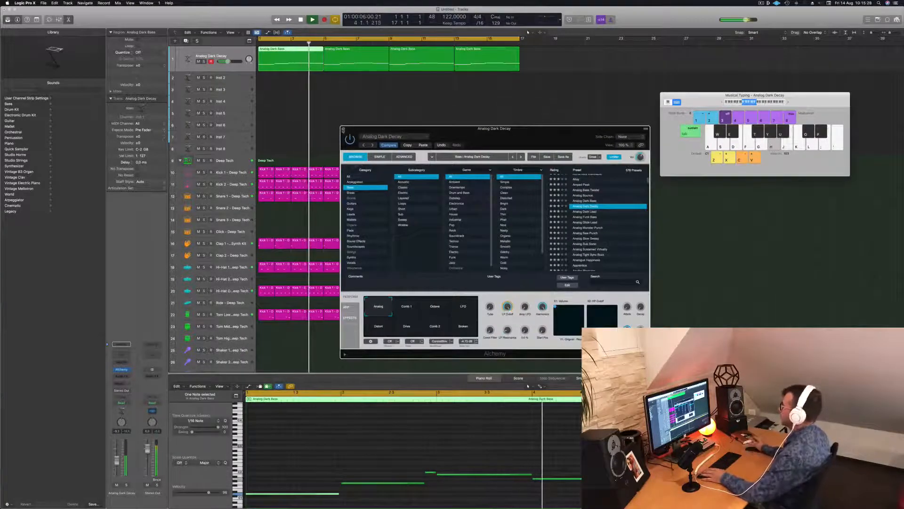
pyautogui.click(343, 130)
pyautogui.press('Return')
pyautogui.click(194, 53)
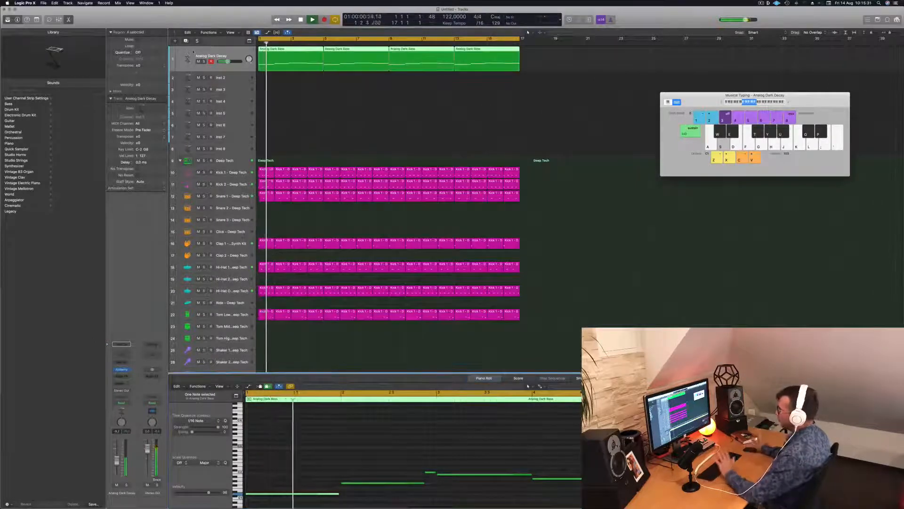
pyautogui.press('Return')
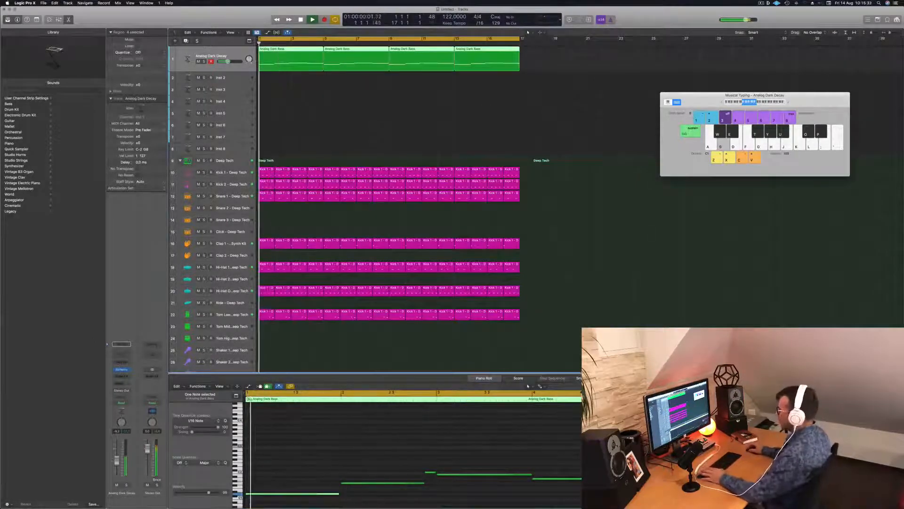
# Replay the loop from the start to check the bass line against the drums
pyautogui.press('Return')
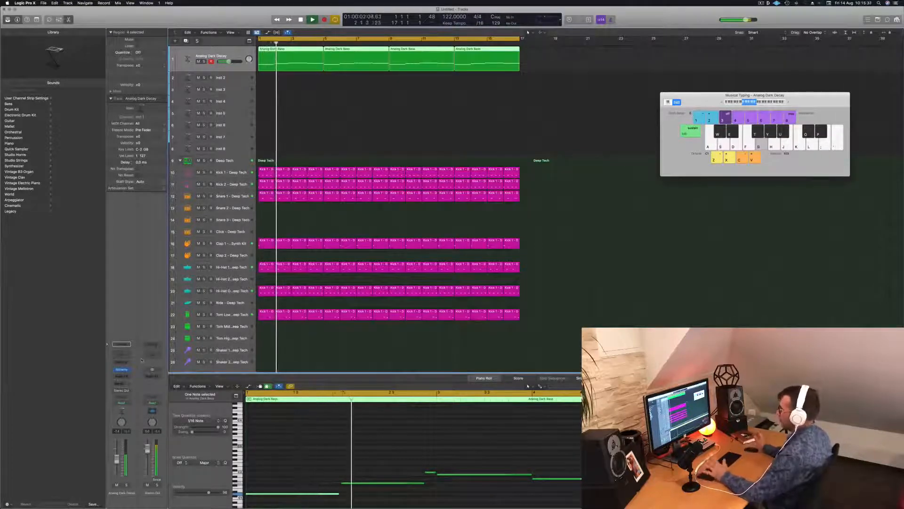
pyautogui.press('Return')
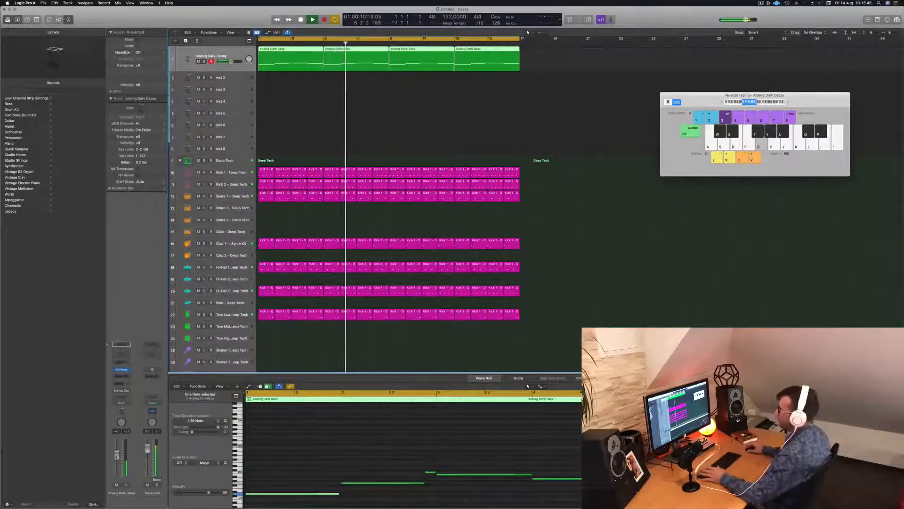
pyautogui.click(372, 124)
pyautogui.press('Return')
pyautogui.press('space')
# Delete the three later bass regions, refill the 16 bars with copies of the first region, and listen to the loop
pyautogui.moveTo(533, 71); pyautogui.dragTo(355, 49)
pyautogui.press('Delete')
pyautogui.click(286, 58)
pyautogui.moveTo(399, 79); pyautogui.dragTo(436, 57)
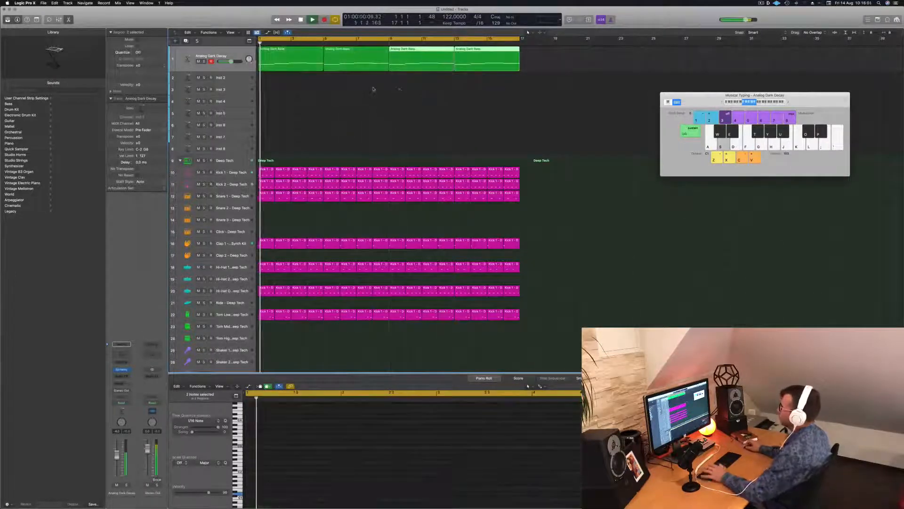
pyautogui.press('space')
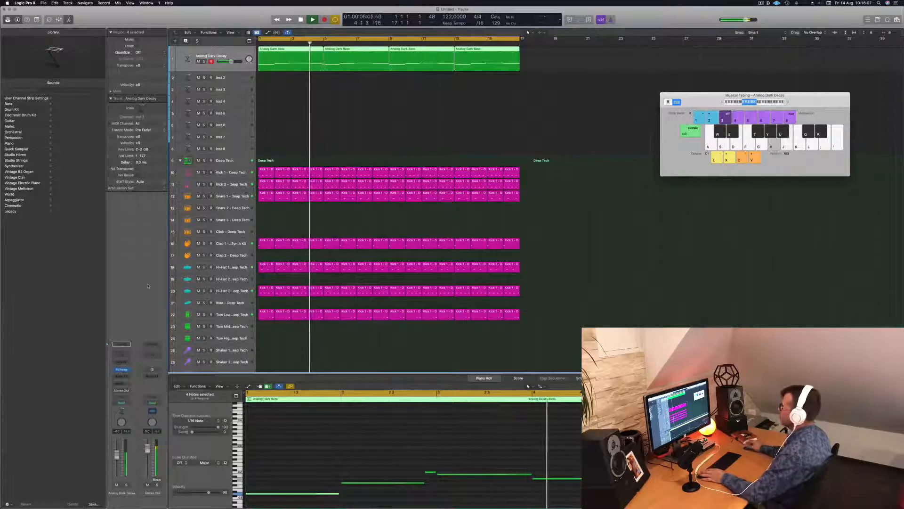
pyautogui.press('space')
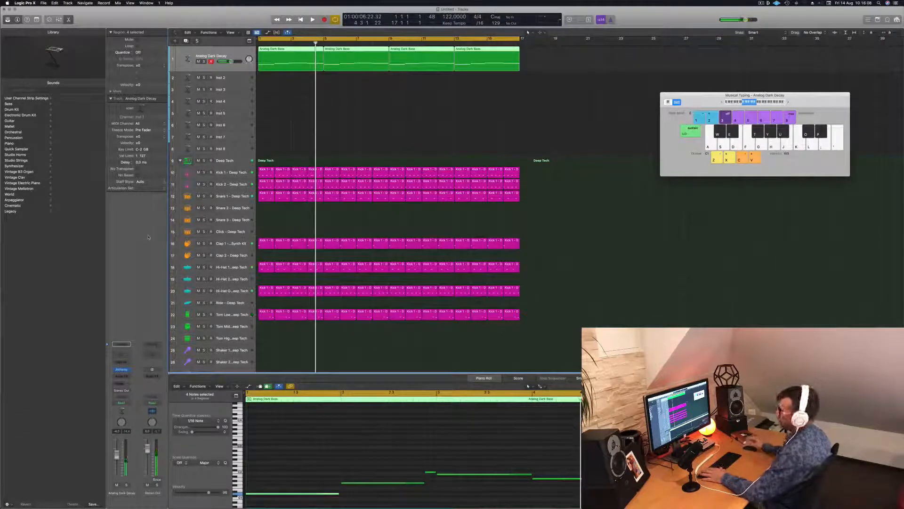
# Insert a stereo Compressor on the bass track and set its side chain to Kick 1 - Deep Tech
pyautogui.click(126, 375)
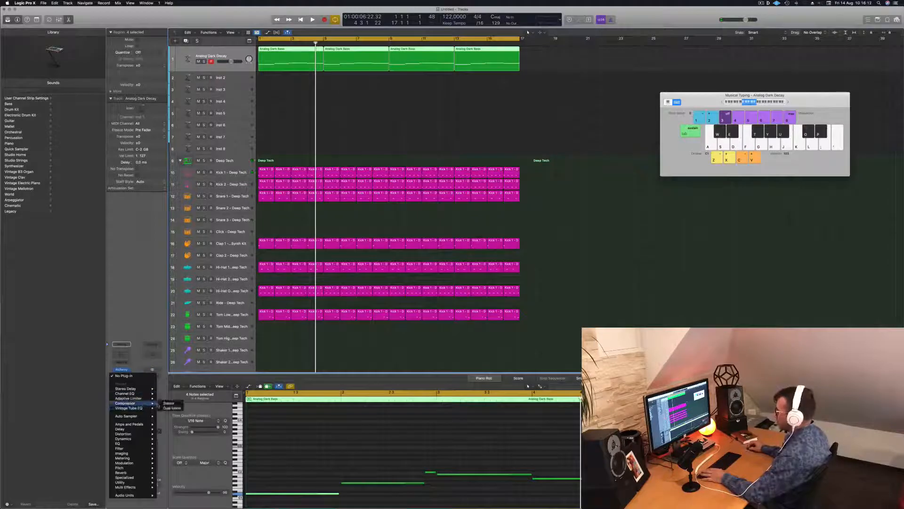
pyautogui.click(166, 404)
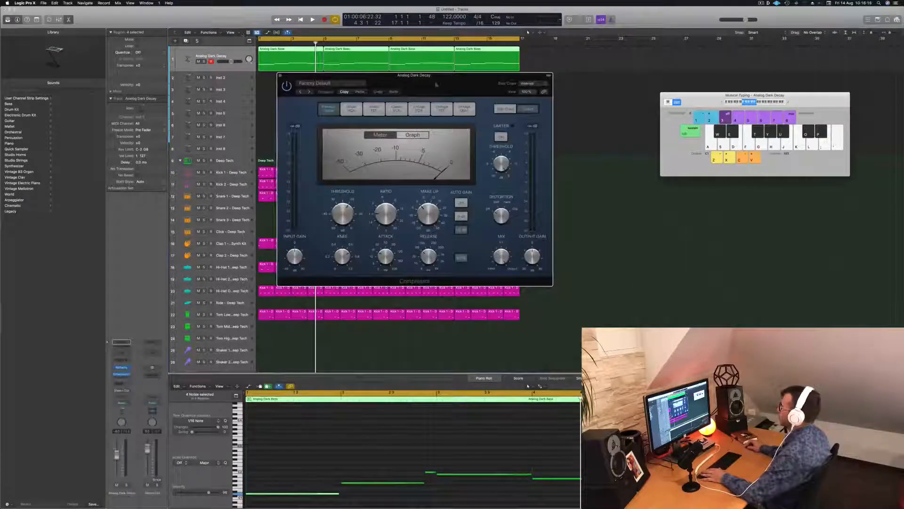
pyautogui.moveTo(417, 82); pyautogui.dragTo(418, 93)
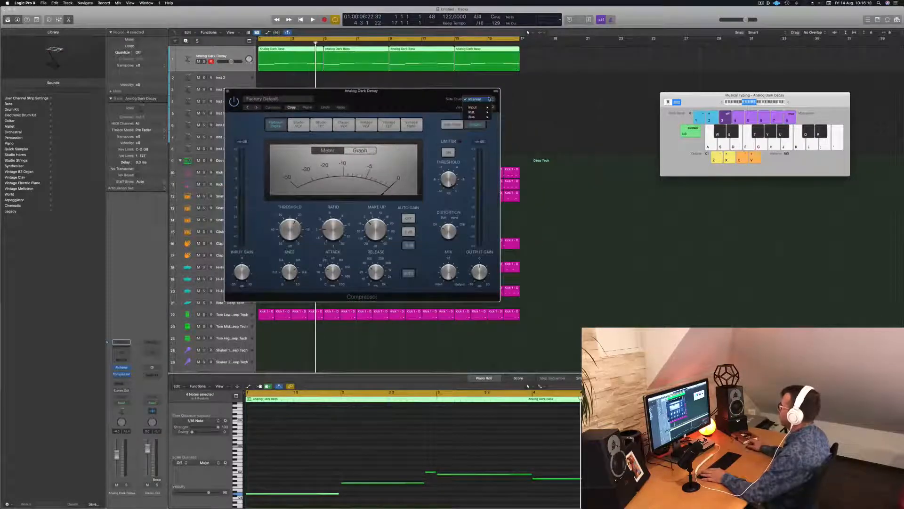
pyautogui.moveTo(482, 116)
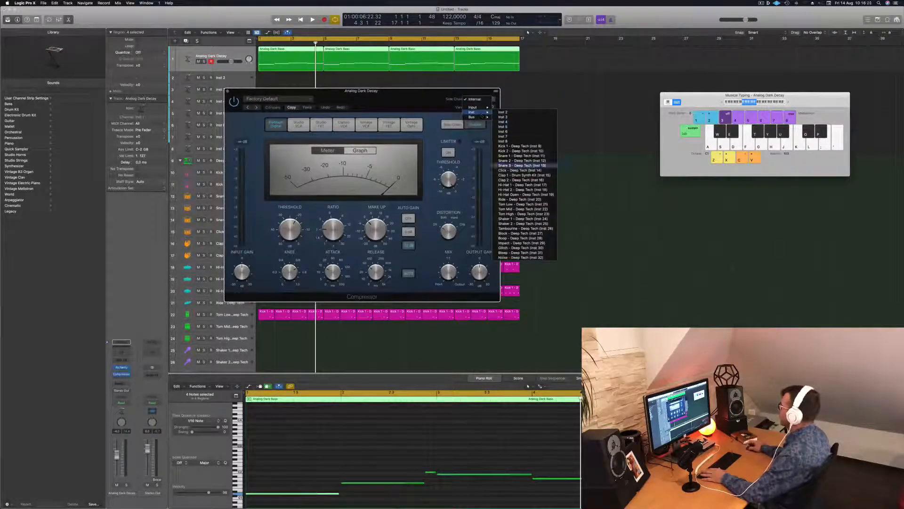
pyautogui.click(539, 146)
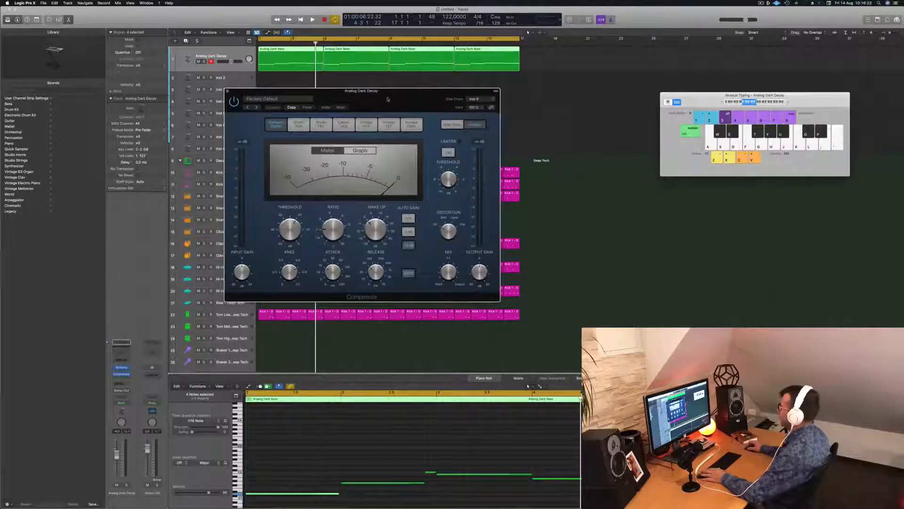
# Adjust the compressor's ratio and threshold while playing the loop from the start
pyautogui.moveTo(388, 100); pyautogui.dragTo(580, 105)
pyautogui.press('space')
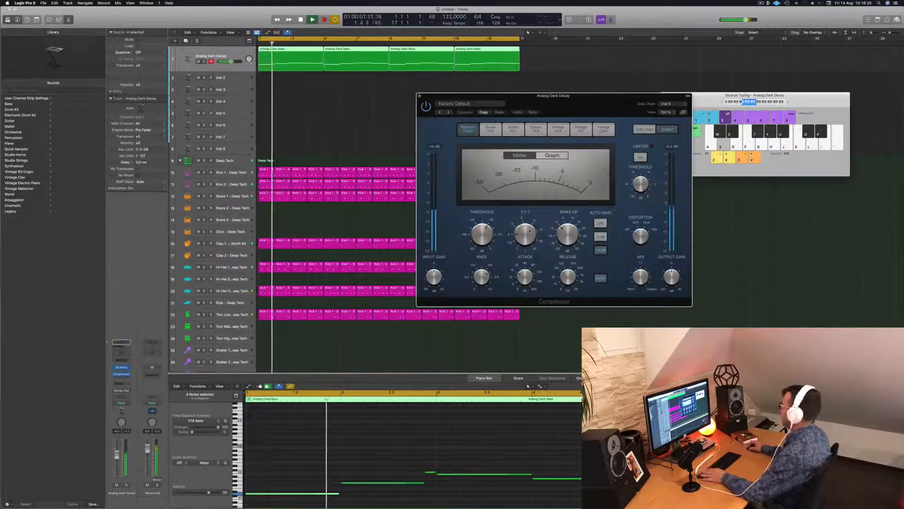
pyautogui.moveTo(527, 234); pyautogui.dragTo(532, 210)
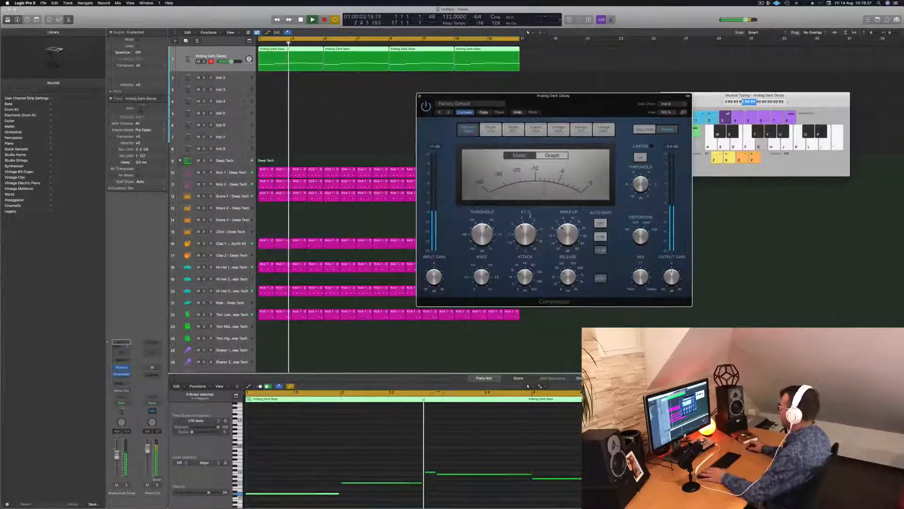
pyautogui.press('space')
pyautogui.press('space')
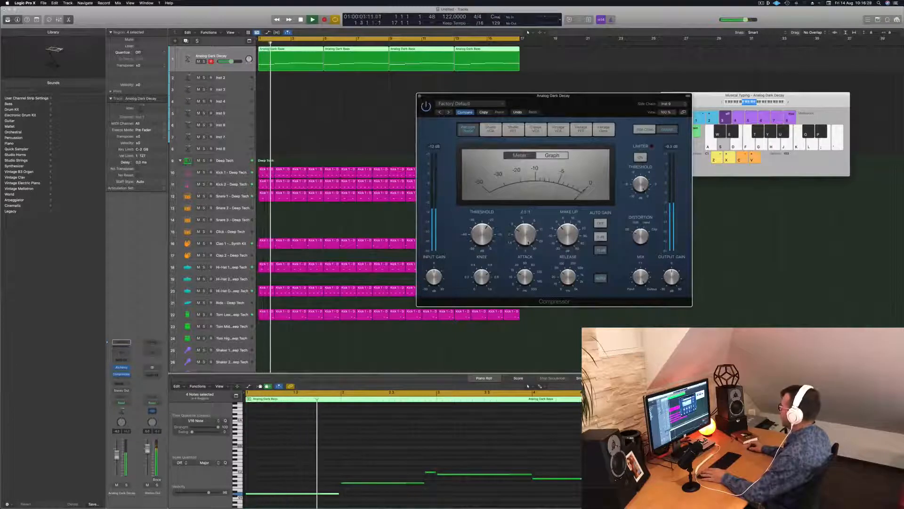
pyautogui.moveTo(528, 241); pyautogui.dragTo(528, 247)
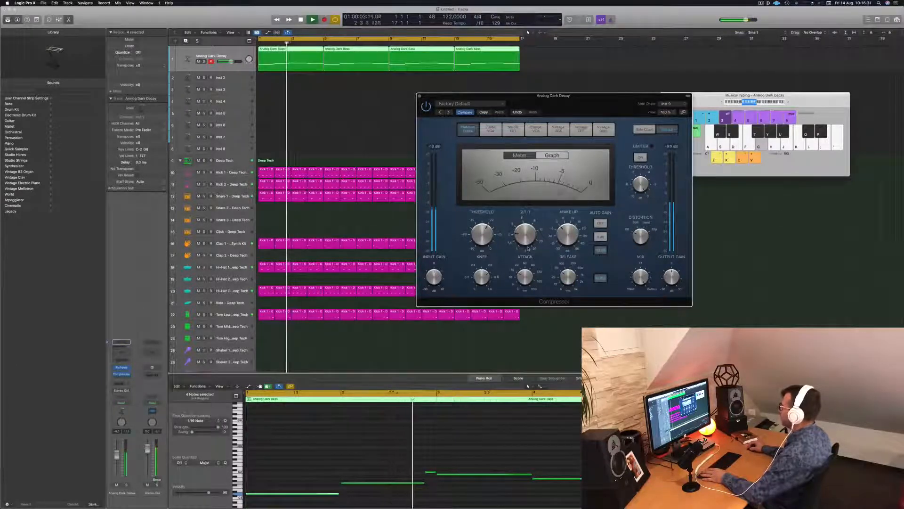
pyautogui.moveTo(609, 97); pyautogui.dragTo(601, 96)
pyautogui.moveTo(473, 237); pyautogui.dragTo(474, 231)
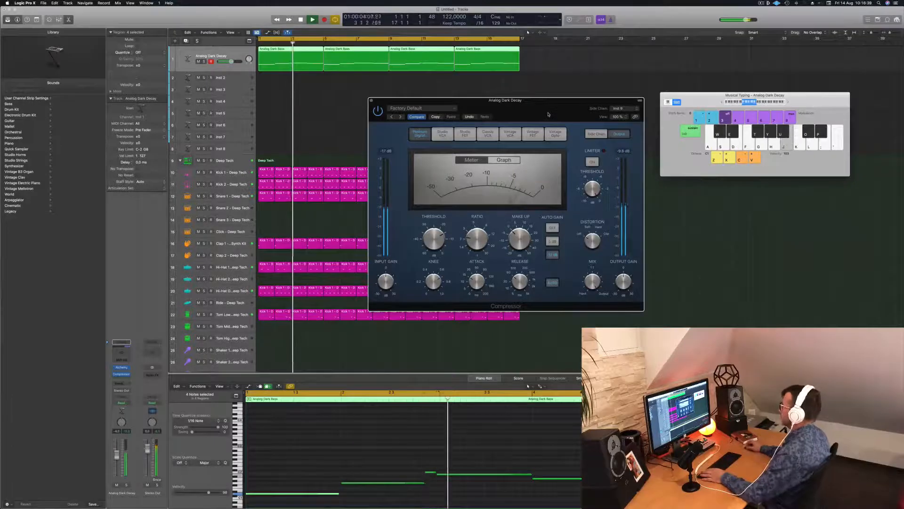
pyautogui.press('space')
pyautogui.press('space')
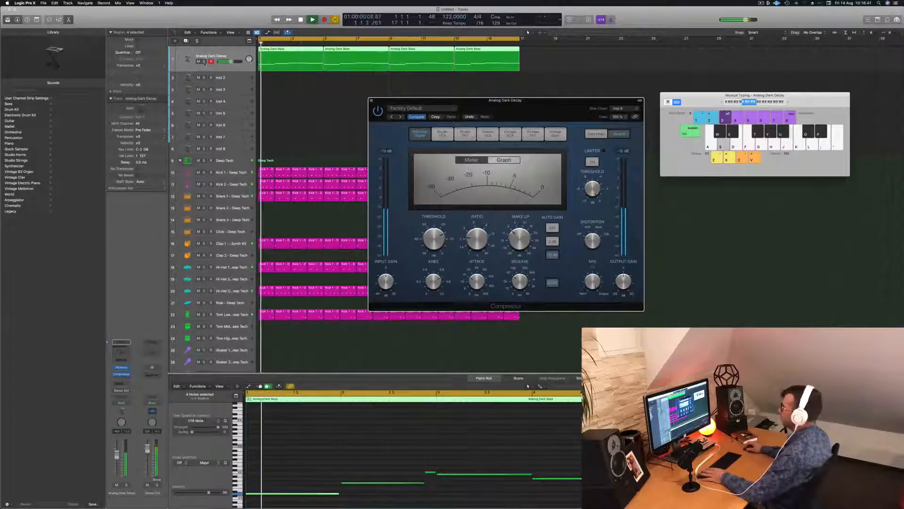
# Solo the bass track to lower the compressor's threshold, then unsolo it and close the compressor window
pyautogui.click(203, 61)
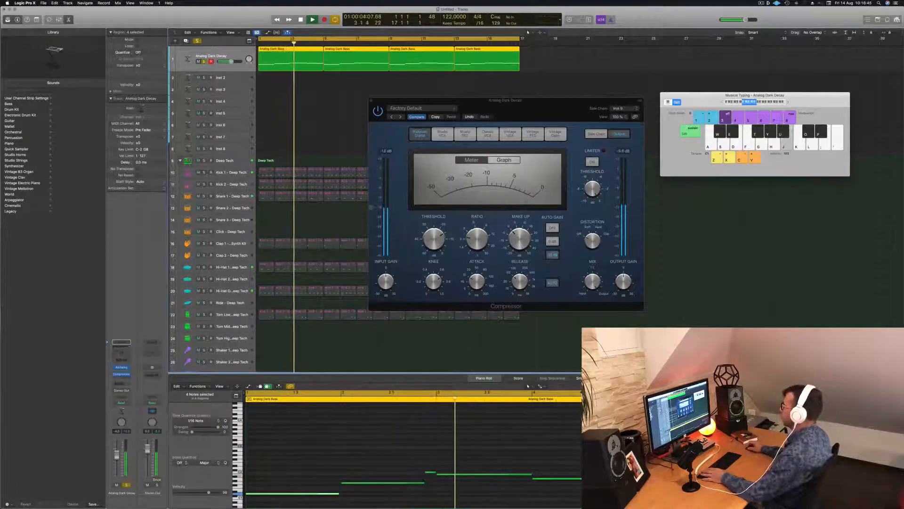
pyautogui.moveTo(434, 239); pyautogui.dragTo(436, 248)
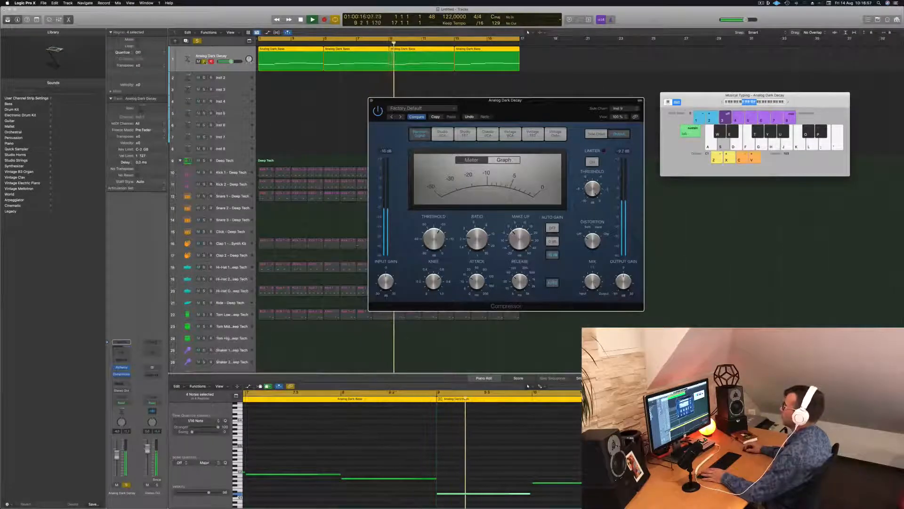
pyautogui.moveTo(432, 99); pyautogui.dragTo(391, 110)
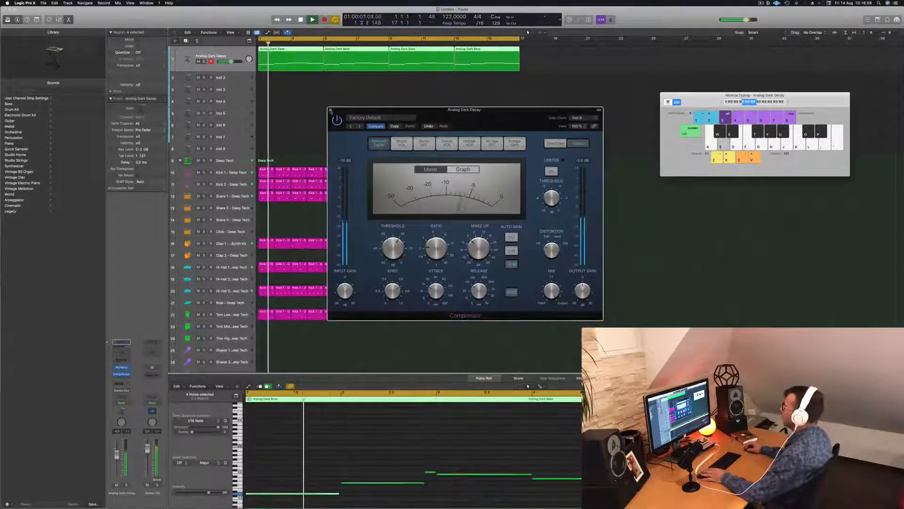
pyautogui.click(331, 109)
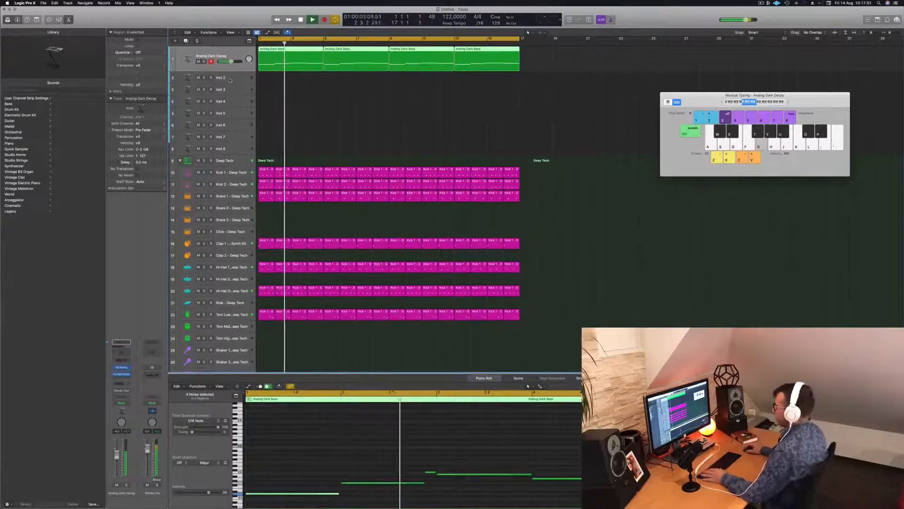
# Stop playback and copy the first bass region onto the Inst 2 track at bar 1
pyautogui.click(293, 79)
pyautogui.click(297, 59)
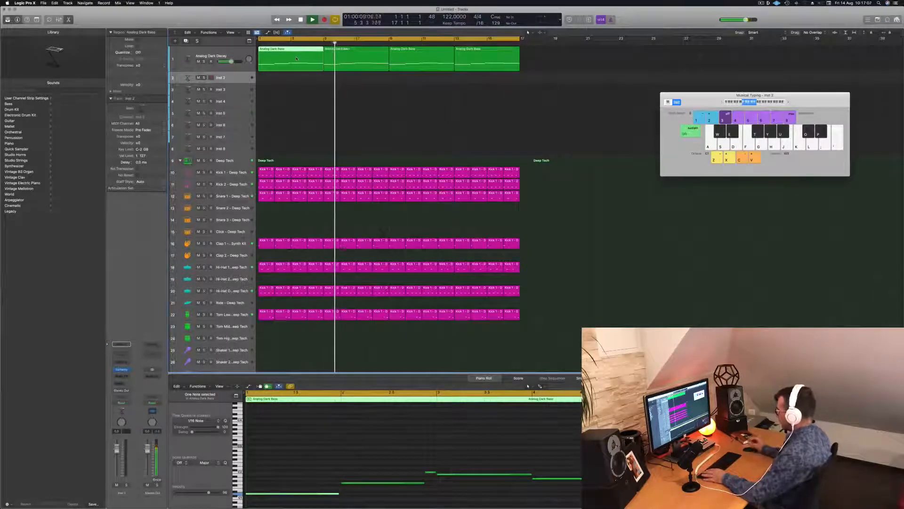
pyautogui.press('space')
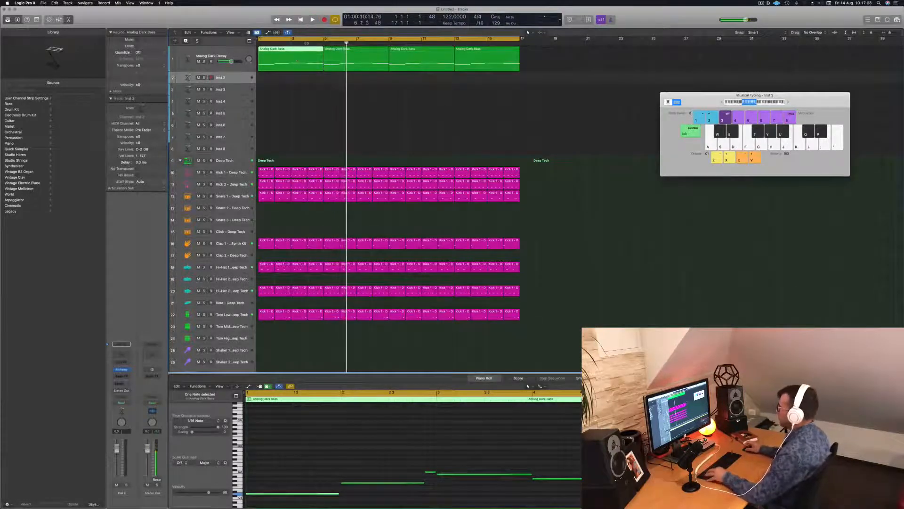
pyautogui.moveTo(291, 55); pyautogui.dragTo(291, 80)
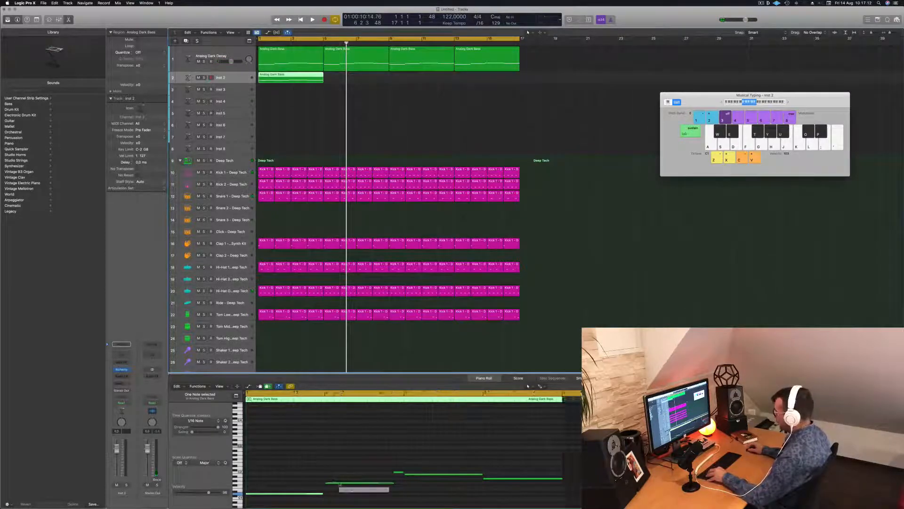
# Stack three notes of the Inst 2 region into a chord at its start and delete the remaining notes
pyautogui.click(339, 484)
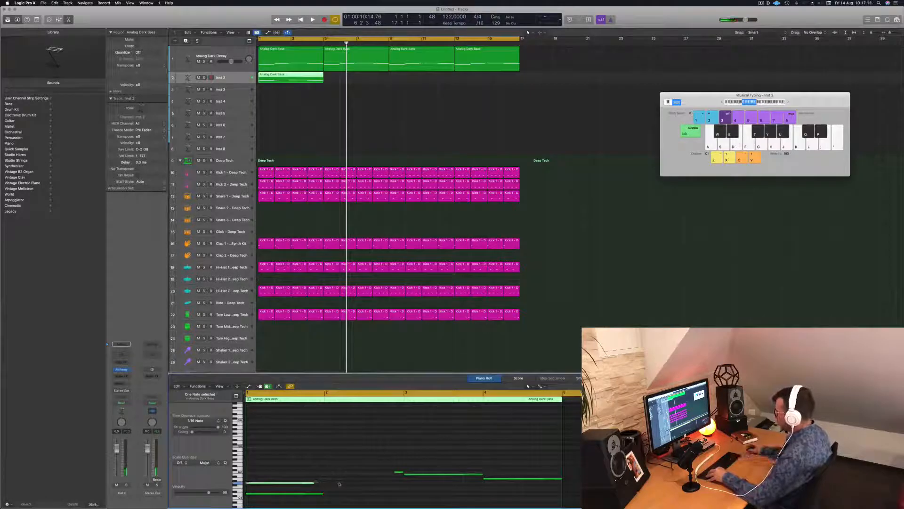
pyautogui.moveTo(456, 476); pyautogui.dragTo(299, 478)
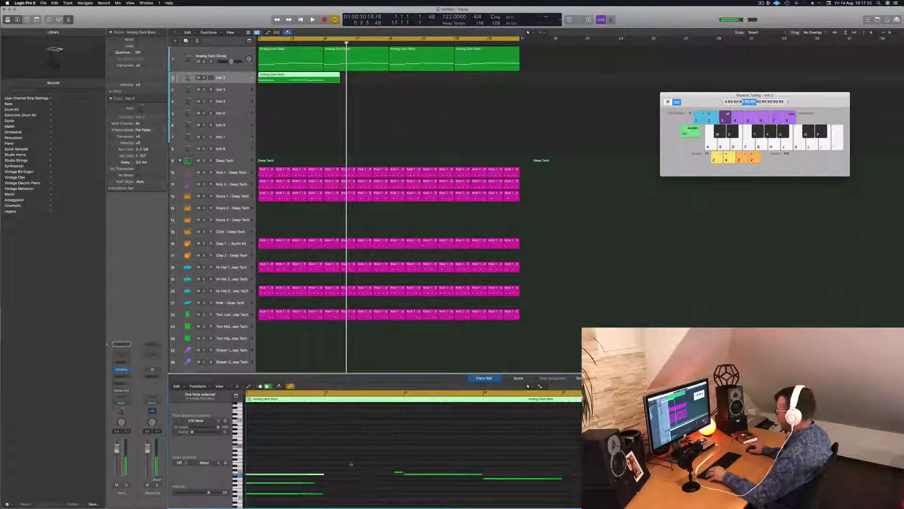
pyautogui.scroll(-3, 350, 464)
pyautogui.moveTo(390, 436); pyautogui.dragTo(502, 451)
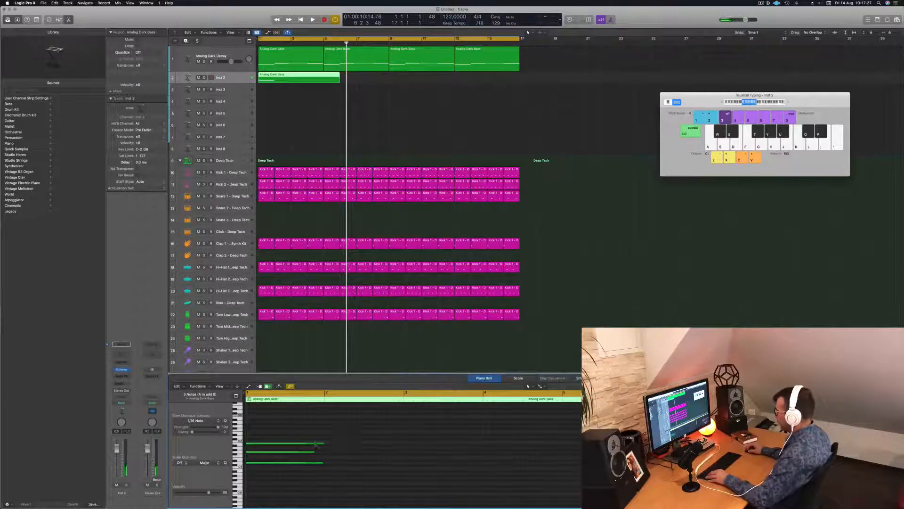
# Shorten all three chord notes on Inst 2 to an equally short stab
pyautogui.moveTo(323, 443); pyautogui.dragTo(253, 444)
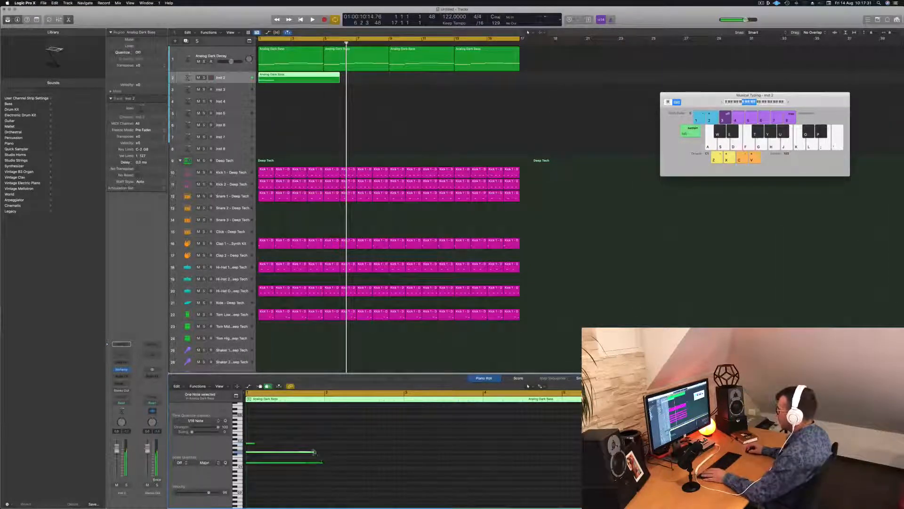
pyautogui.moveTo(314, 452); pyautogui.dragTo(255, 451)
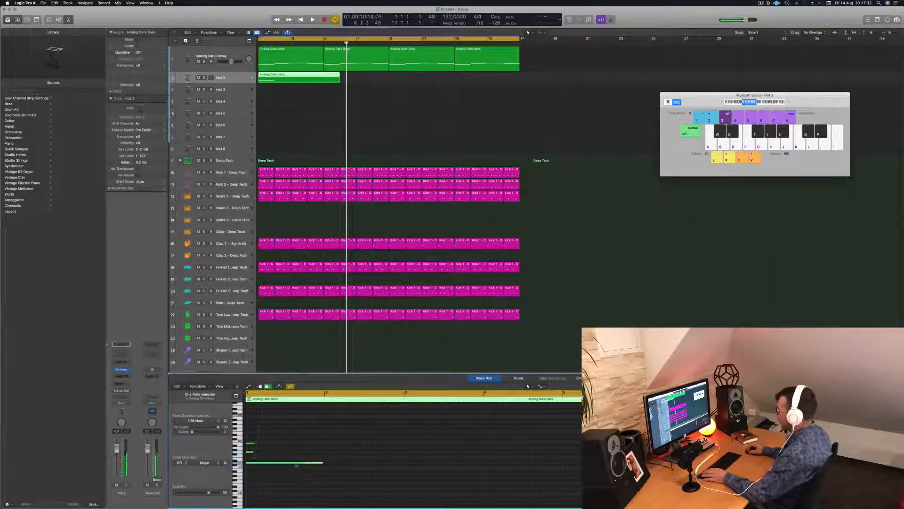
pyautogui.moveTo(321, 463); pyautogui.dragTo(254, 463)
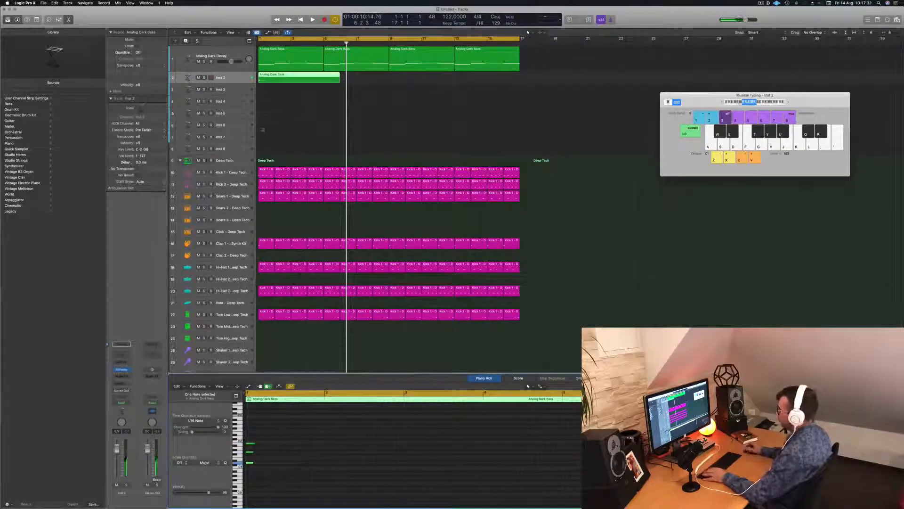
# Split the Inst 2 region at bar 3, delete the remainder, and copy the two-bar chord region to bar 3
pyautogui.keyDown('super'); pyautogui.doubleClick(292, 77); pyautogui.keyUp('super')
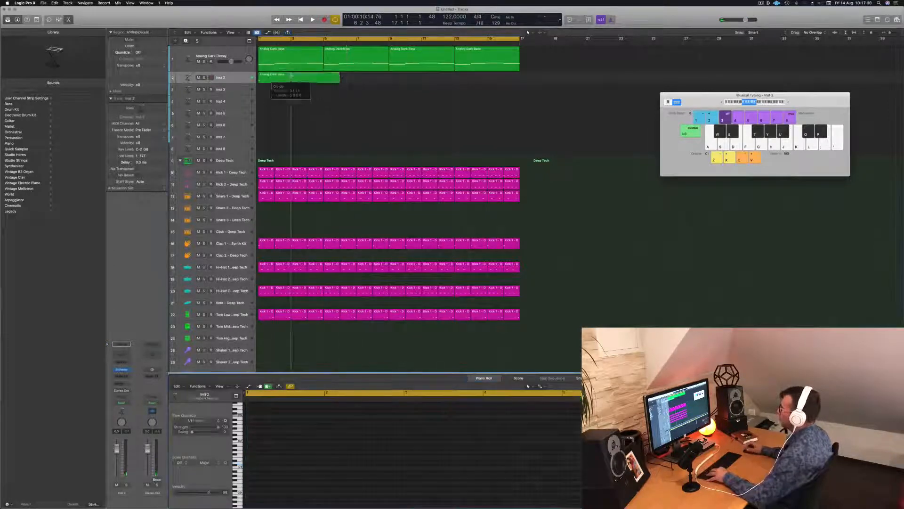
pyautogui.press('Delete')
pyautogui.click(273, 75)
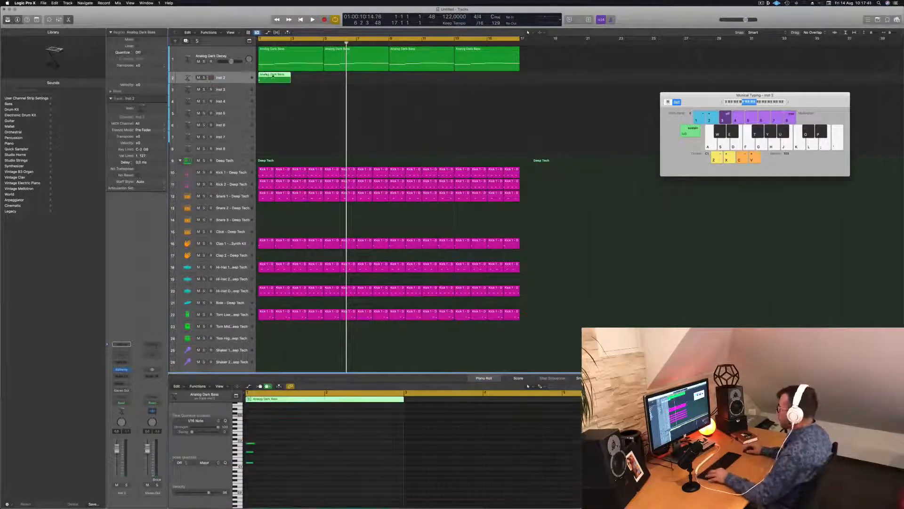
pyautogui.keyDown('alt'); pyautogui.moveTo(273, 75); pyautogui.dragTo(304, 78); pyautogui.keyUp('alt')
# Lower the Inst 2 track's volume and replay the chord stabs from the start
pyautogui.press('space')
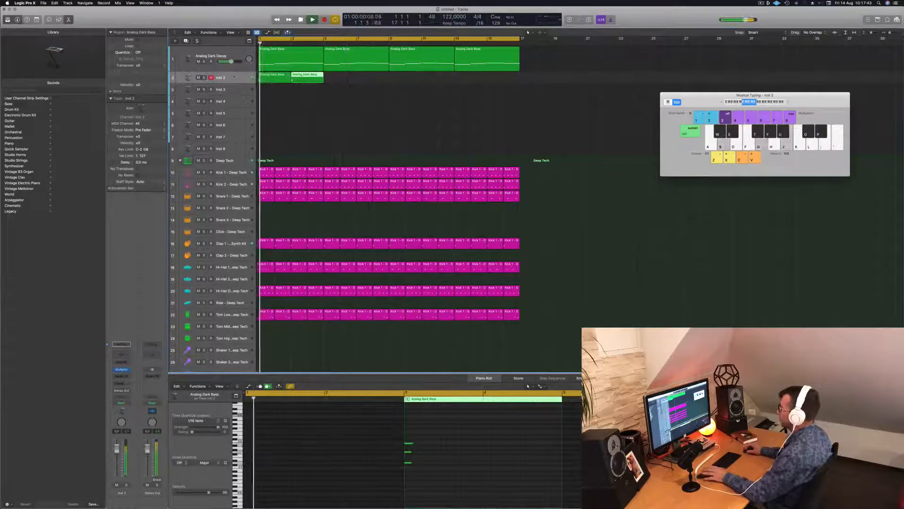
pyautogui.press('space')
pyautogui.click(234, 77)
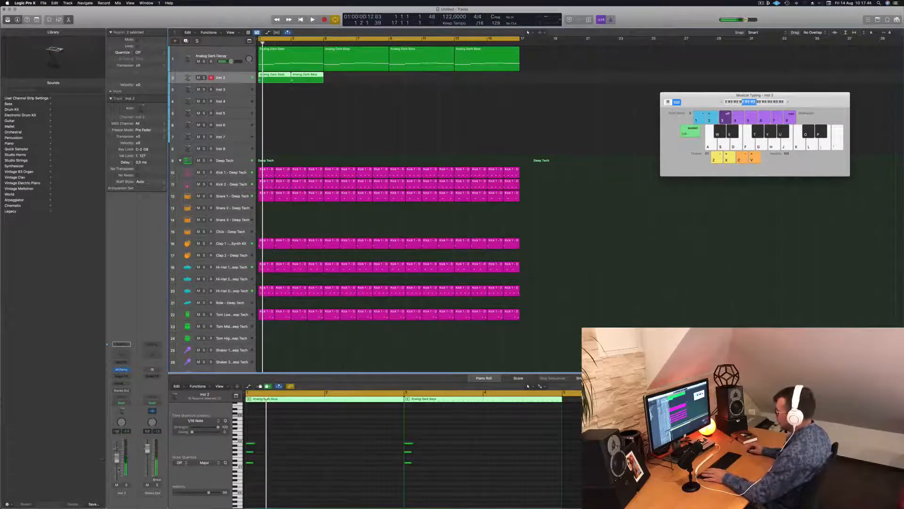
pyautogui.press('space')
pyautogui.press('Return')
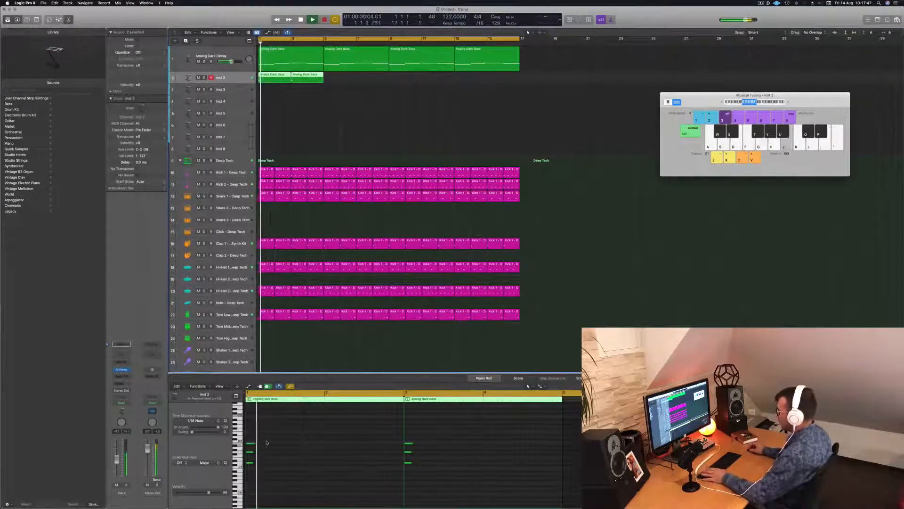
pyautogui.press('space')
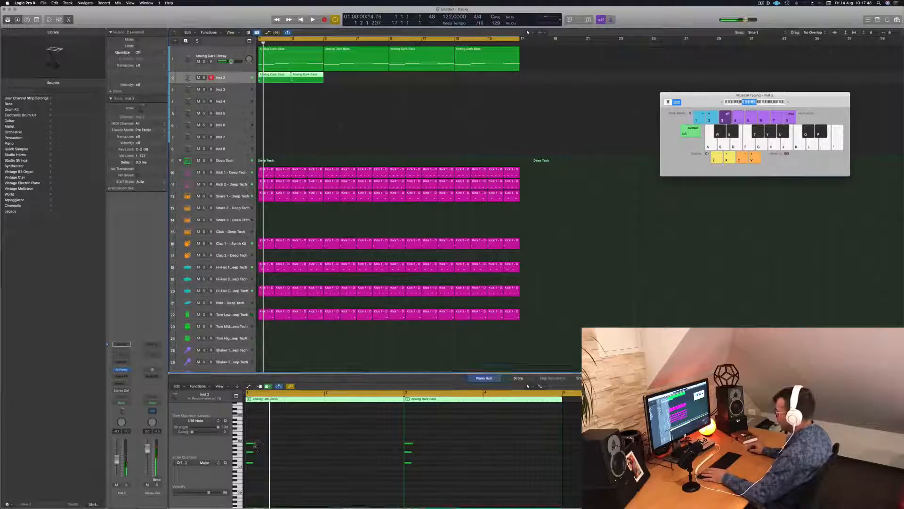
# Remove the top note from the Inst 2 chords, replay the part, and delete both chord regions
pyautogui.click(253, 444)
pyautogui.press('space')
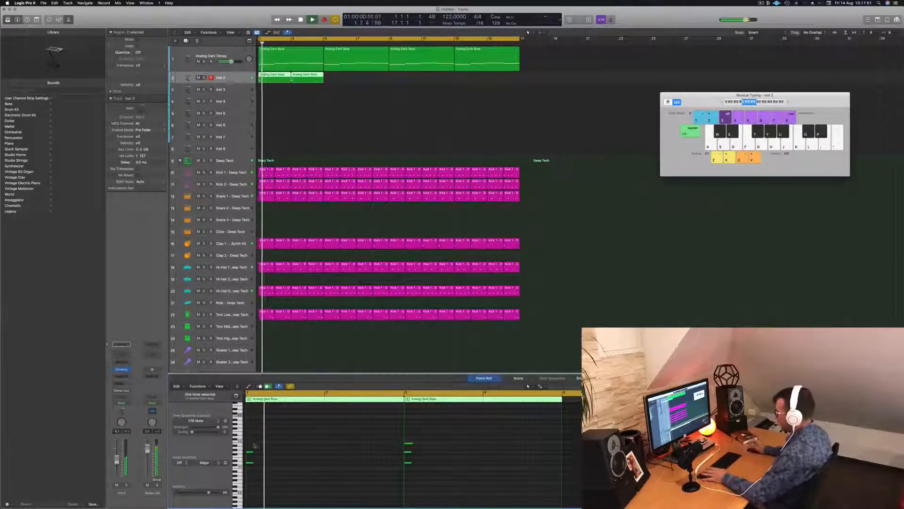
pyautogui.click(408, 443)
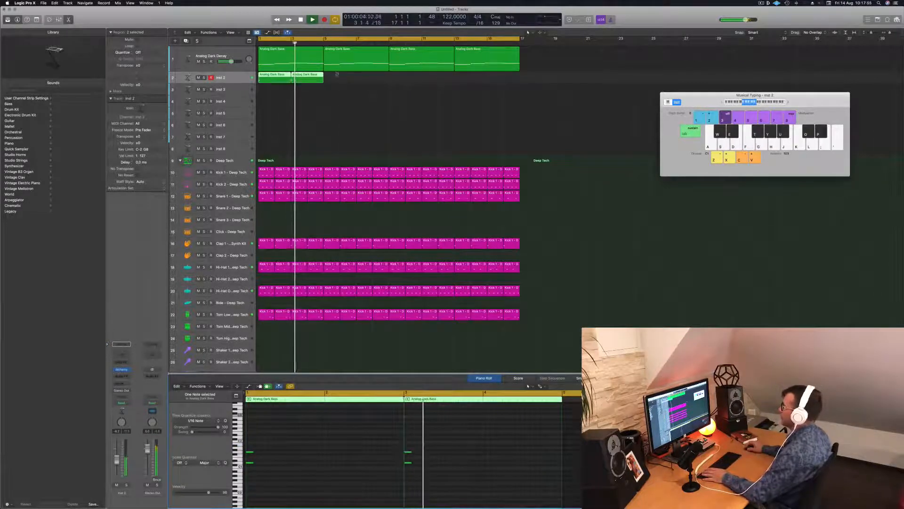
pyautogui.press('Delete')
pyautogui.press('space')
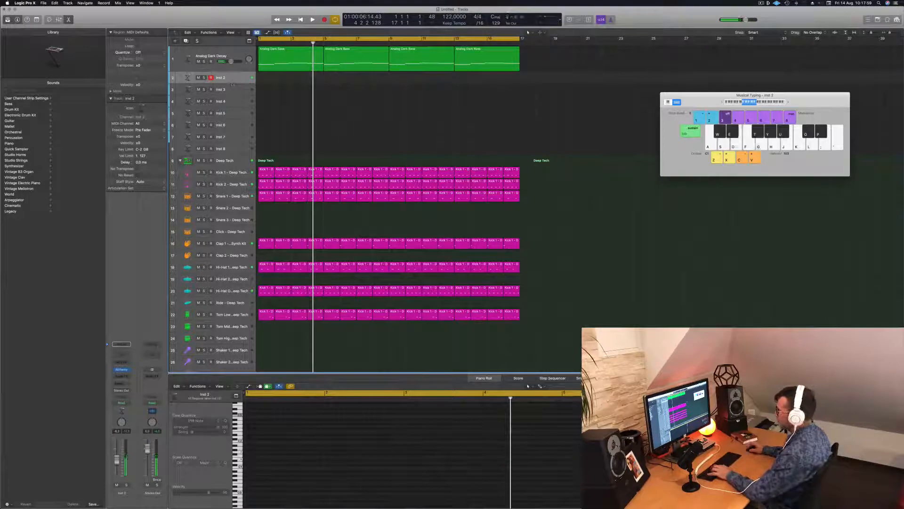
# Open Alchemy's Keys presets on Inst 2 and audition Afterthought (1) and Abstract Electric Piano
pyautogui.click(121, 371)
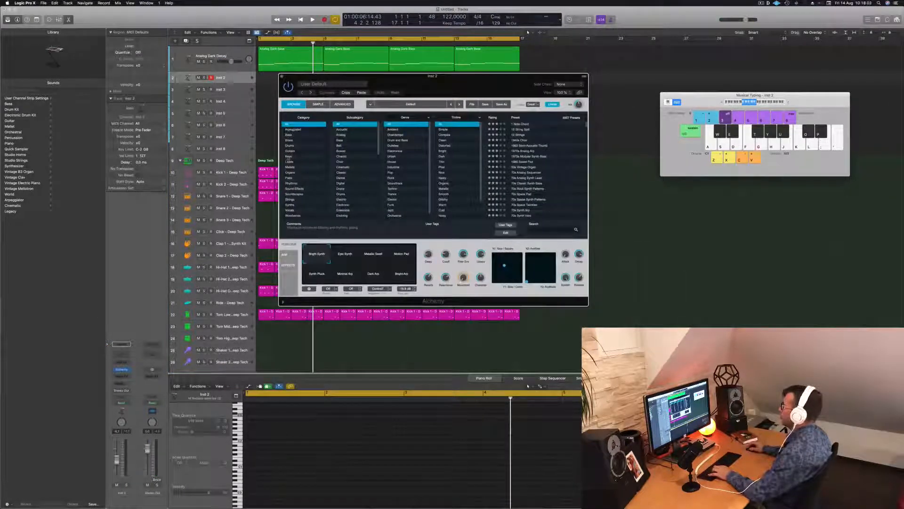
pyautogui.click(289, 157)
pyautogui.scroll(-2, 528, 160)
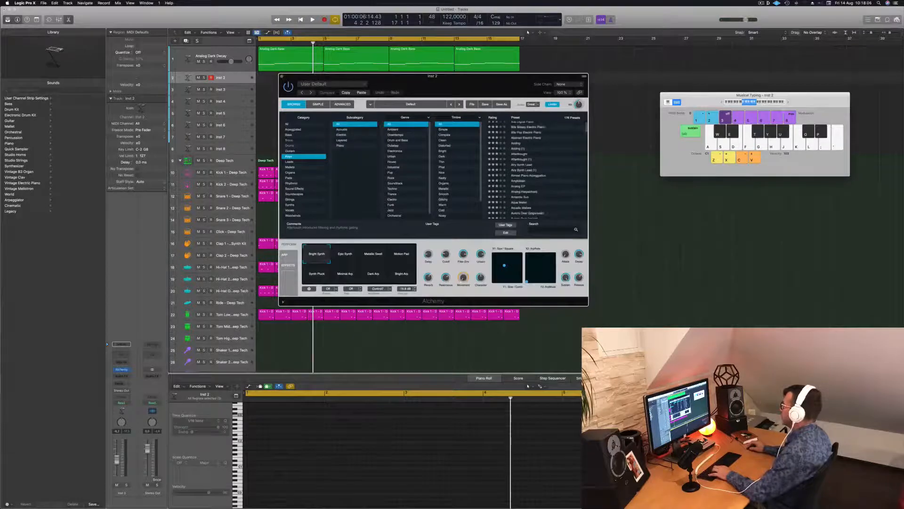
pyautogui.click(521, 161)
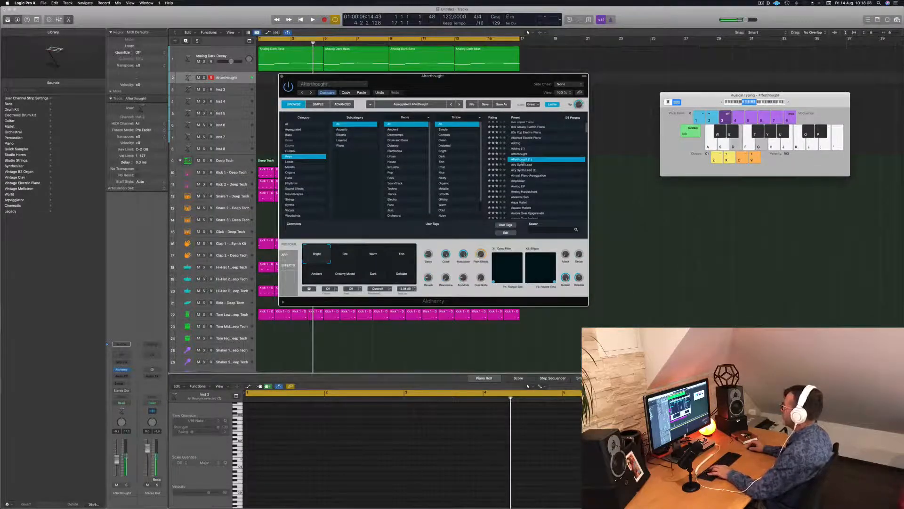
pyautogui.click(527, 138)
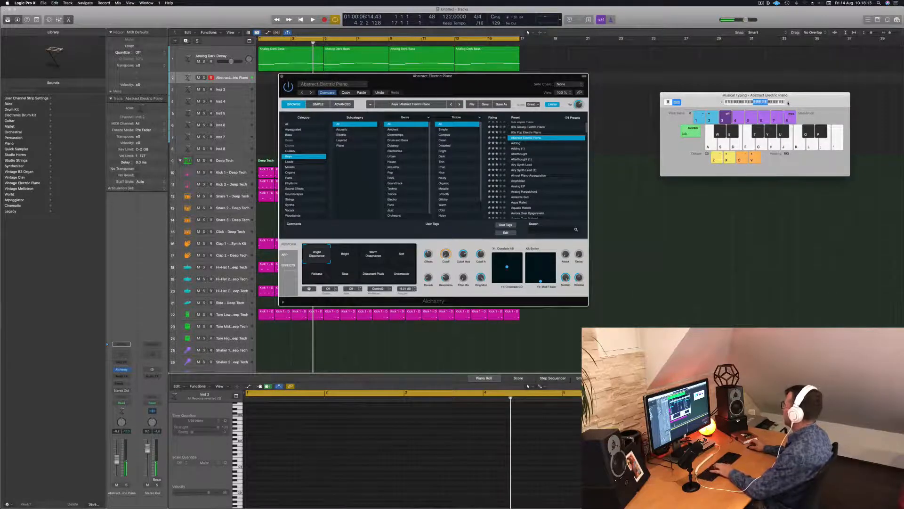
pyautogui.press('f')
pyautogui.press('h')
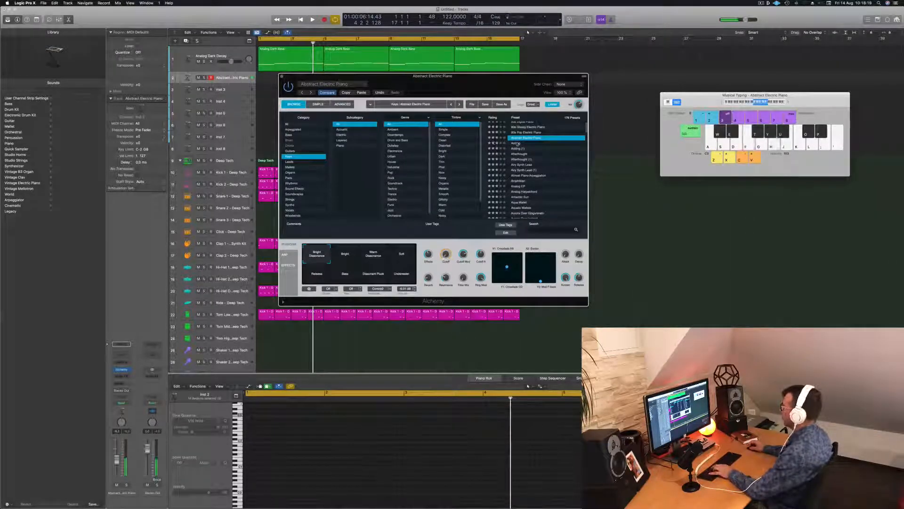
# Audition the Adding and Afterthought presets, and load Analog Harpsichord on the track
pyautogui.click(517, 143)
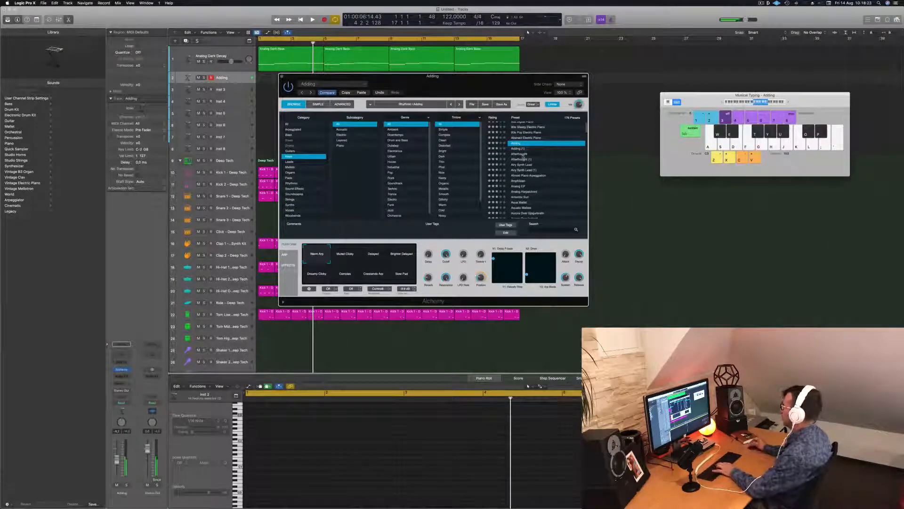
pyautogui.click(520, 154)
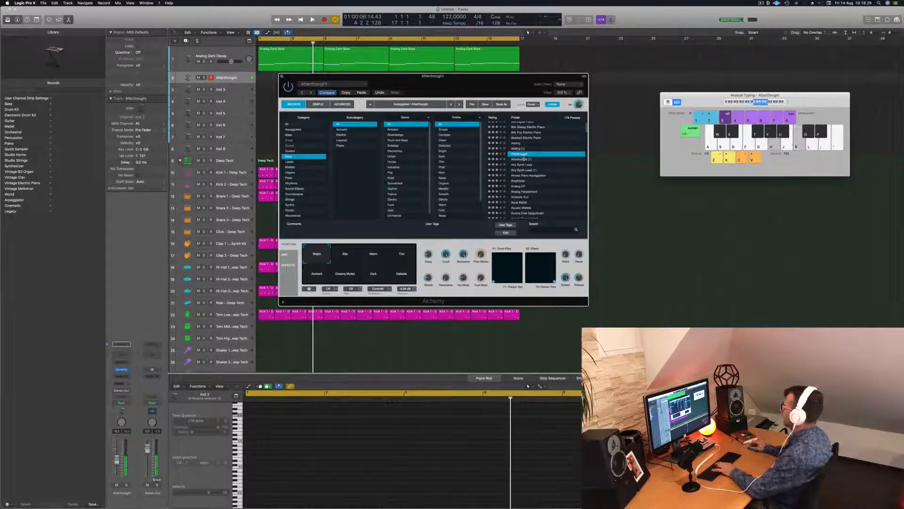
pyautogui.scroll(-3, 541, 189)
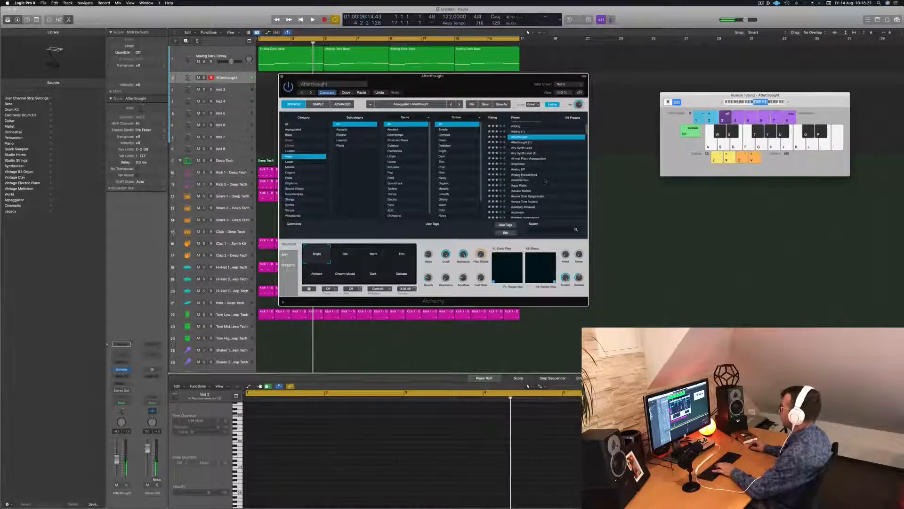
pyautogui.click(518, 175)
pyautogui.press('f')
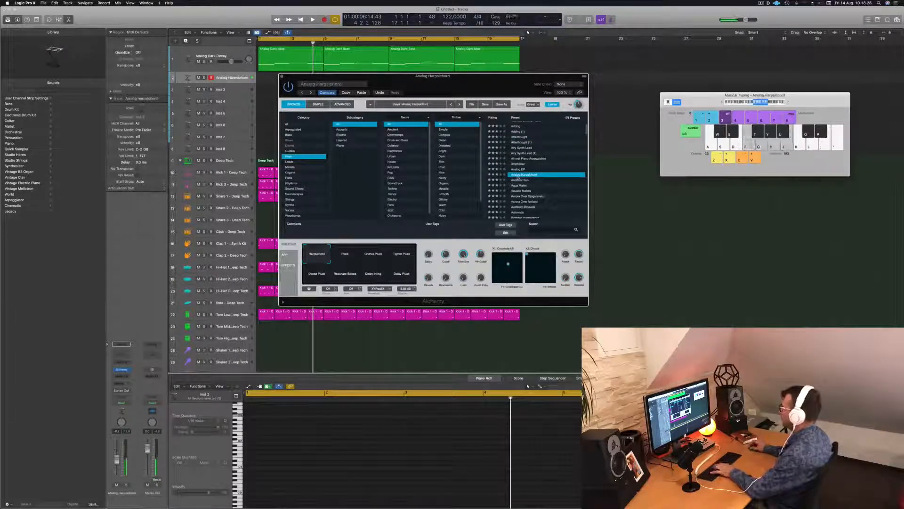
# Add a Bus 6 send to the Analog Harpsichord track and insert a SilverVerb reverb on its aux channel
pyautogui.click(119, 383)
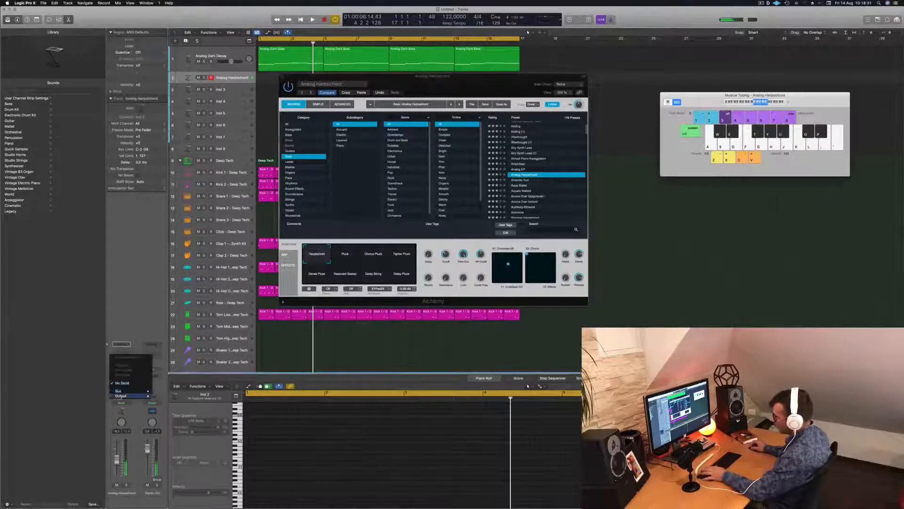
pyautogui.moveTo(124, 392)
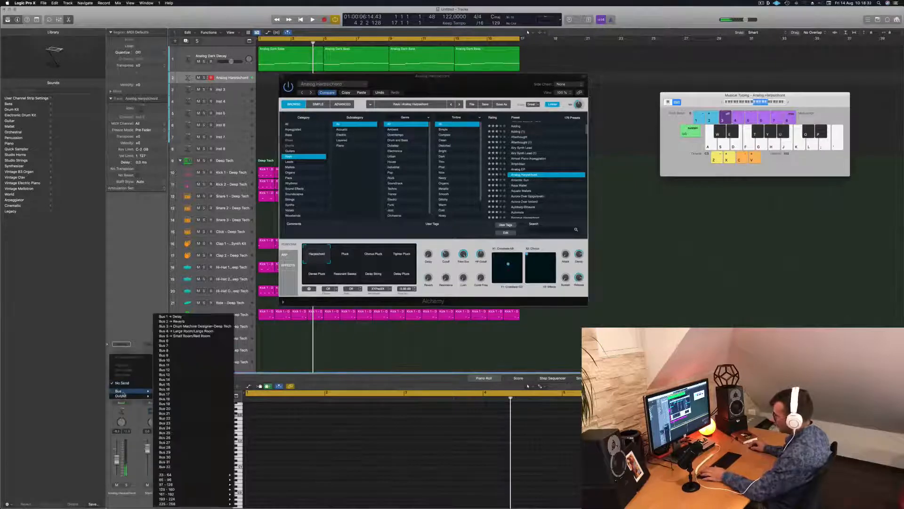
pyautogui.click(180, 341)
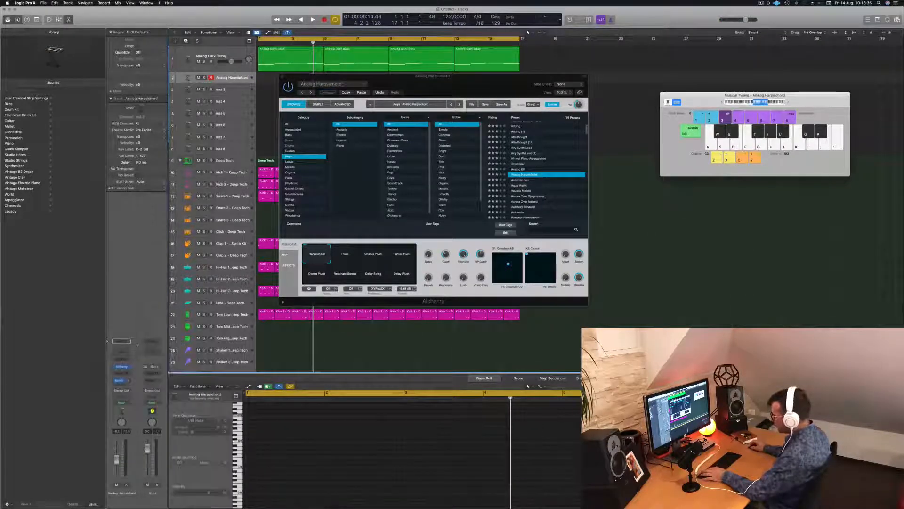
pyautogui.click(154, 370)
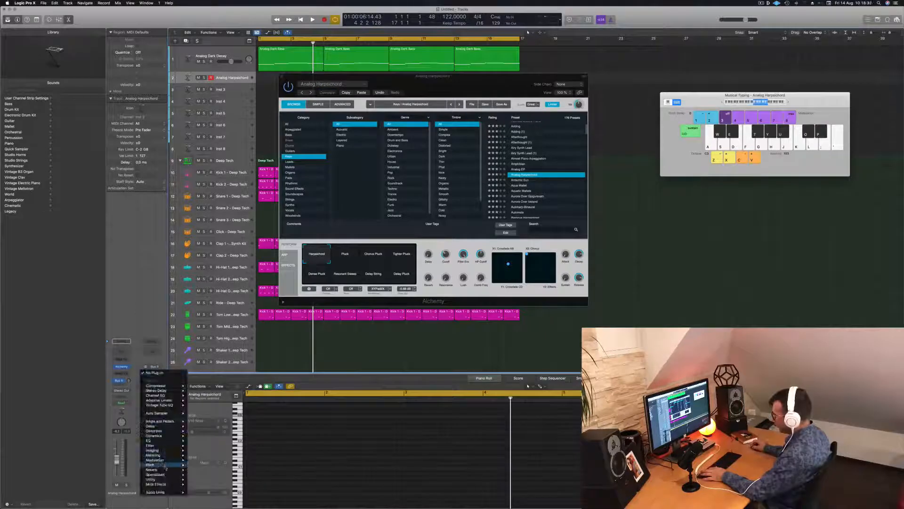
pyautogui.moveTo(164, 464)
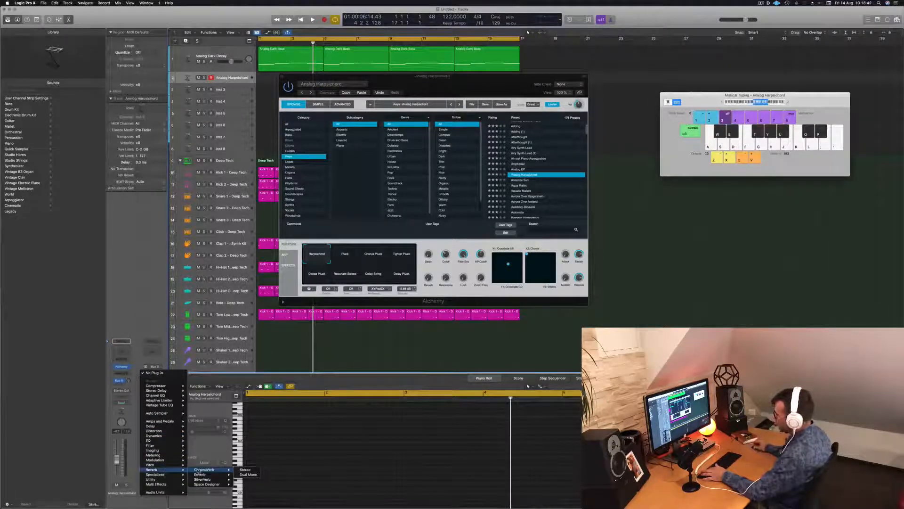
pyautogui.moveTo(194, 479)
pyautogui.click(245, 479)
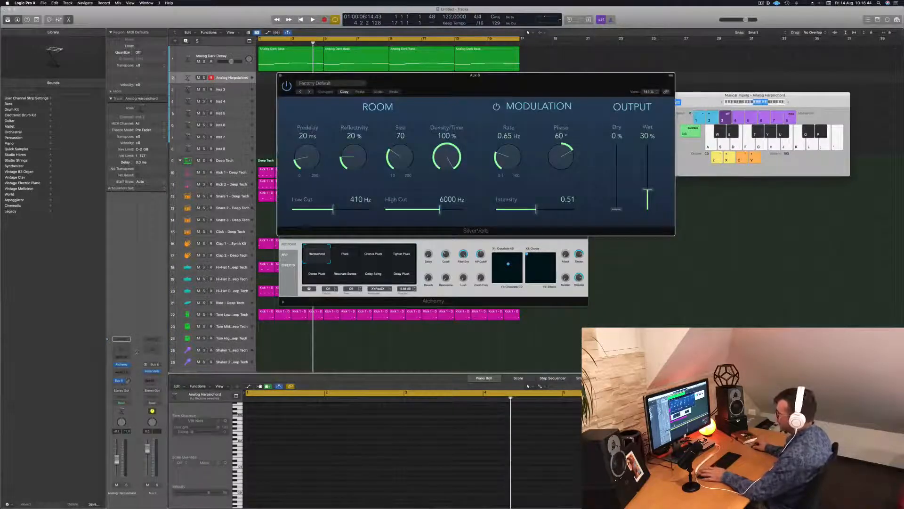
# Raise the Bus 6 send and load a SilverVerb preset with 92% reflectivity and size 162, with Wet at 100%
pyautogui.click(132, 358)
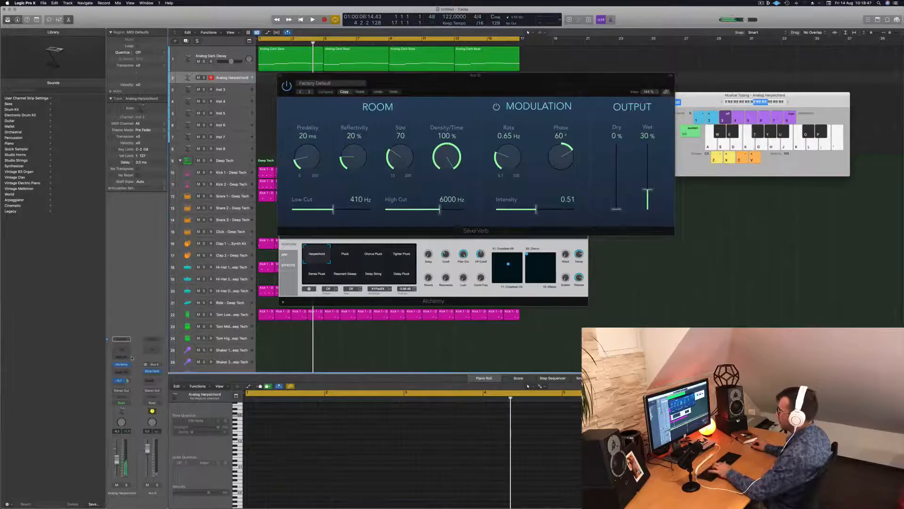
pyautogui.click(336, 85)
pyautogui.click(340, 188)
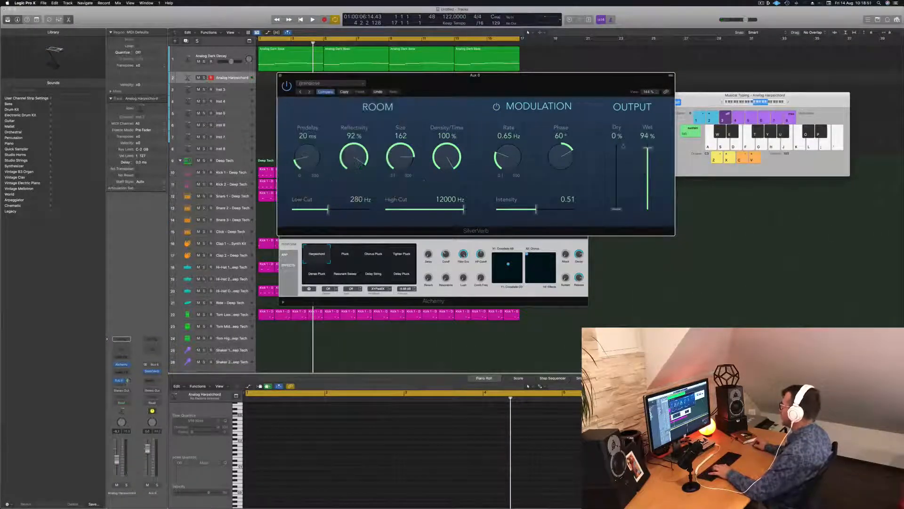
pyautogui.moveTo(556, 80); pyautogui.dragTo(658, 107)
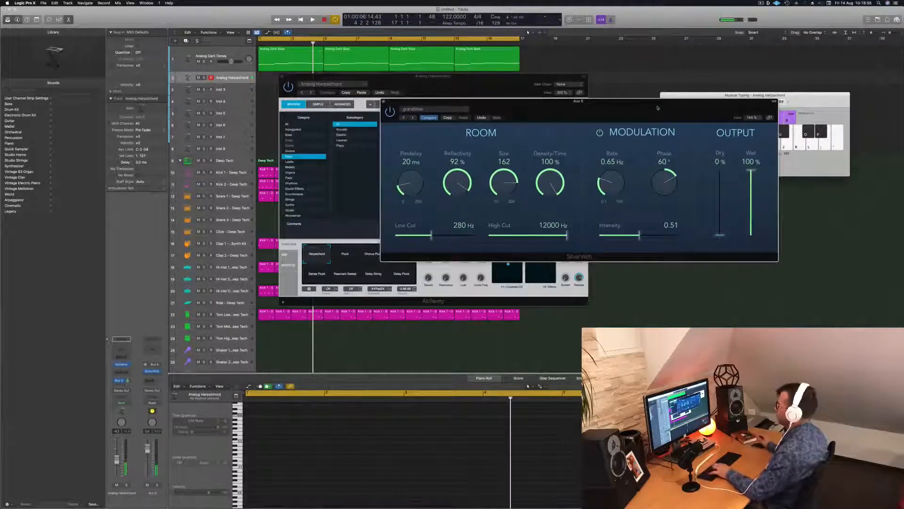
pyautogui.moveTo(547, 111); pyautogui.dragTo(558, 111)
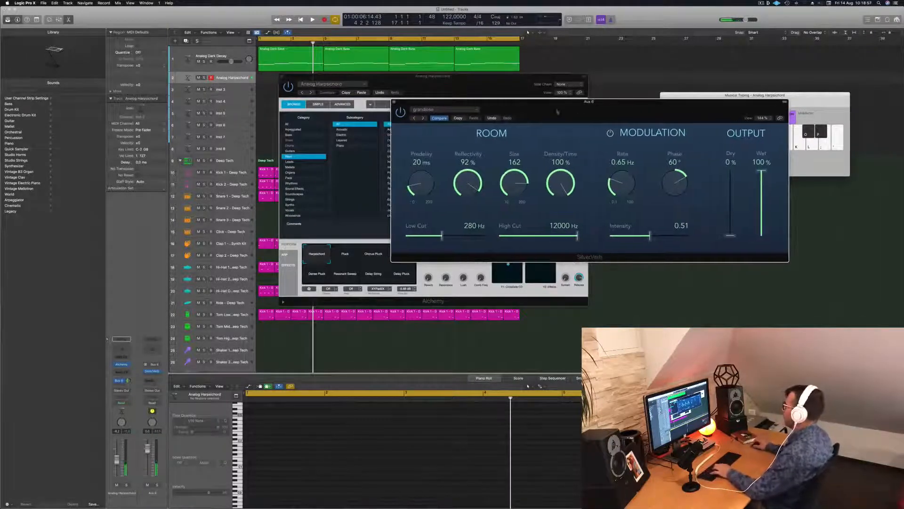
pyautogui.click(393, 102)
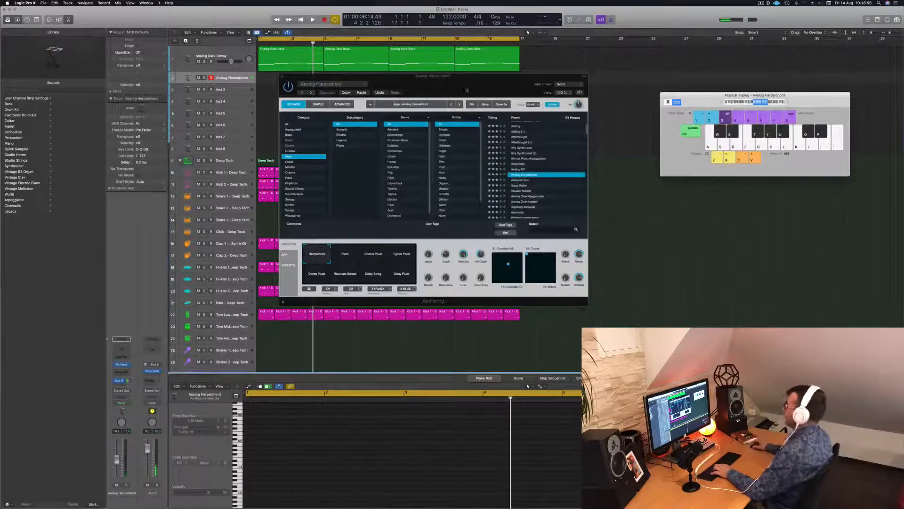
# Play the beat from the start and try out melody notes over it with the Analog Harpsichord sound
pyautogui.moveTo(466, 90); pyautogui.dragTo(483, 85)
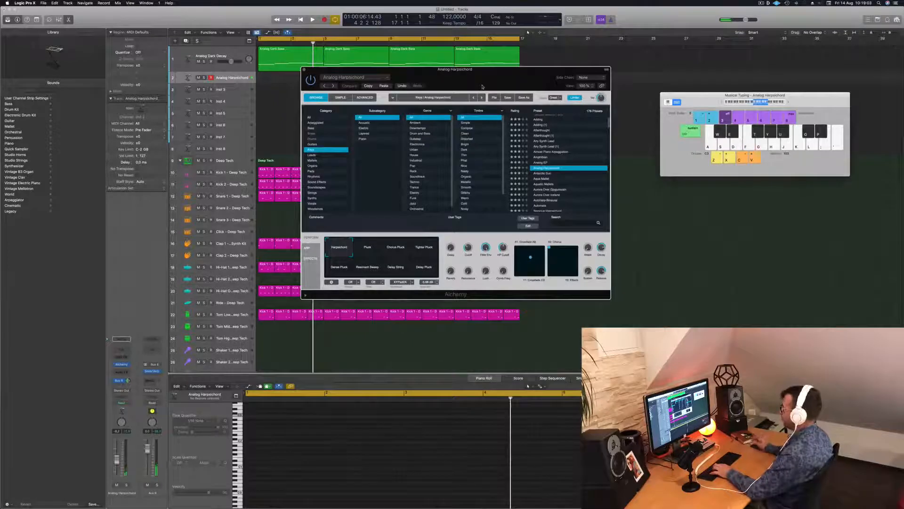
pyautogui.press('space')
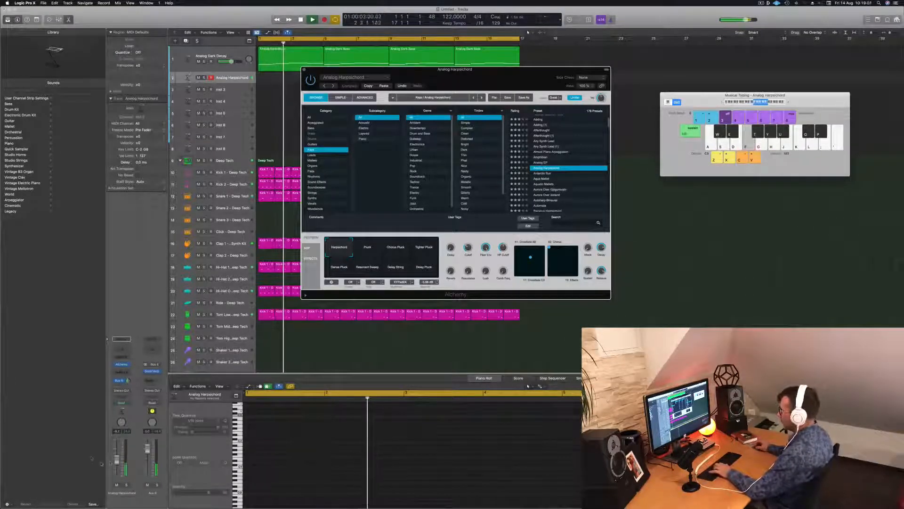
pyautogui.press('f')
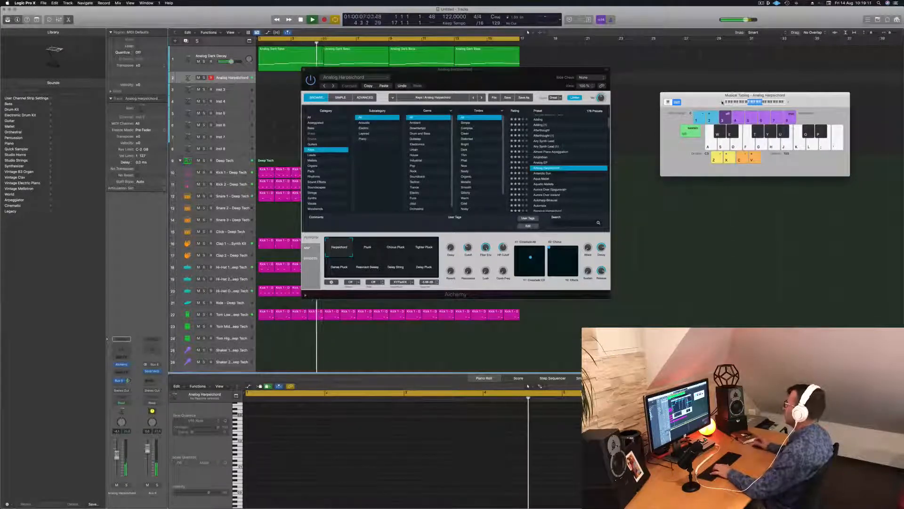
pyautogui.press('s')
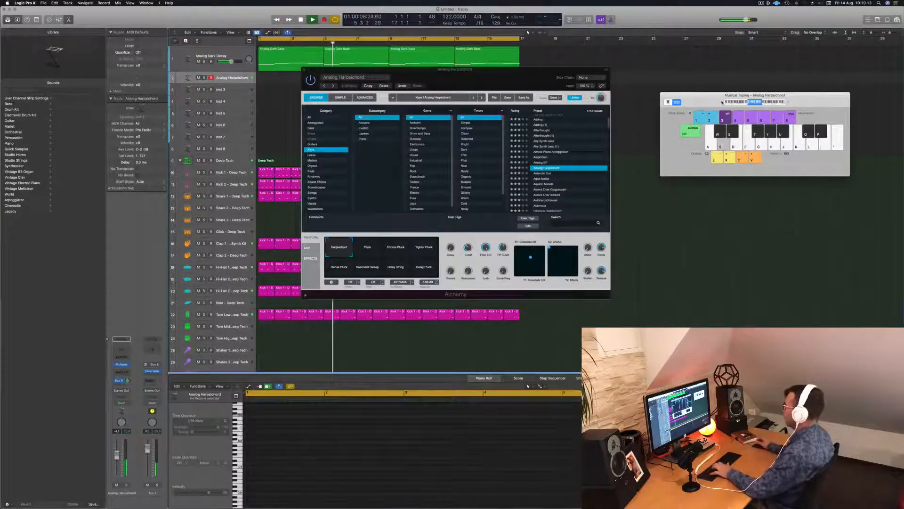
pyautogui.press('a')
pyautogui.press('h')
pyautogui.press('f')
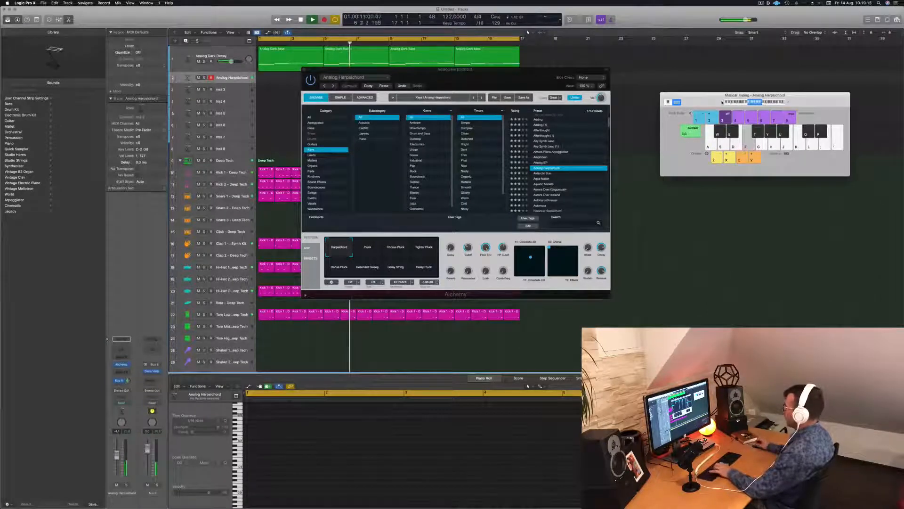
pyautogui.press('g')
pyautogui.press('h')
# Switch the Alchemy sound to its Pluck variation and try a few notes over the beat
pyautogui.click(363, 244)
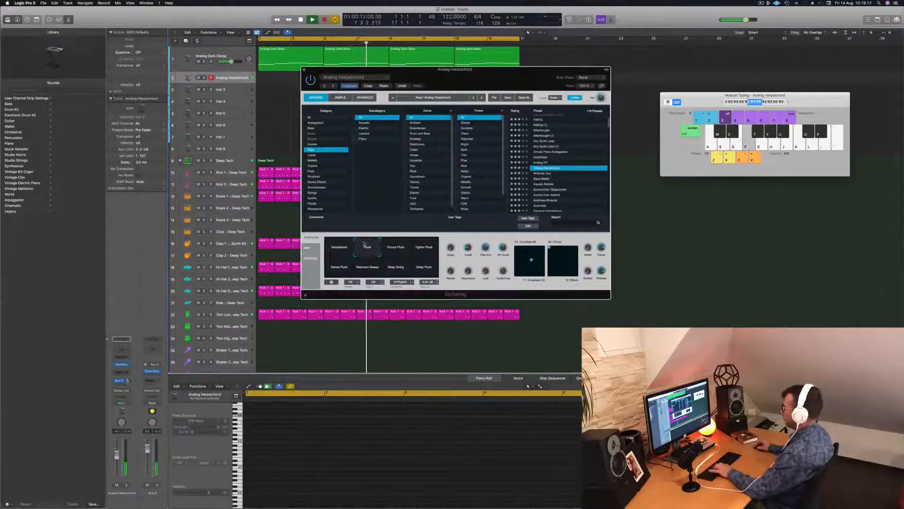
pyautogui.press('f')
pyautogui.press('d')
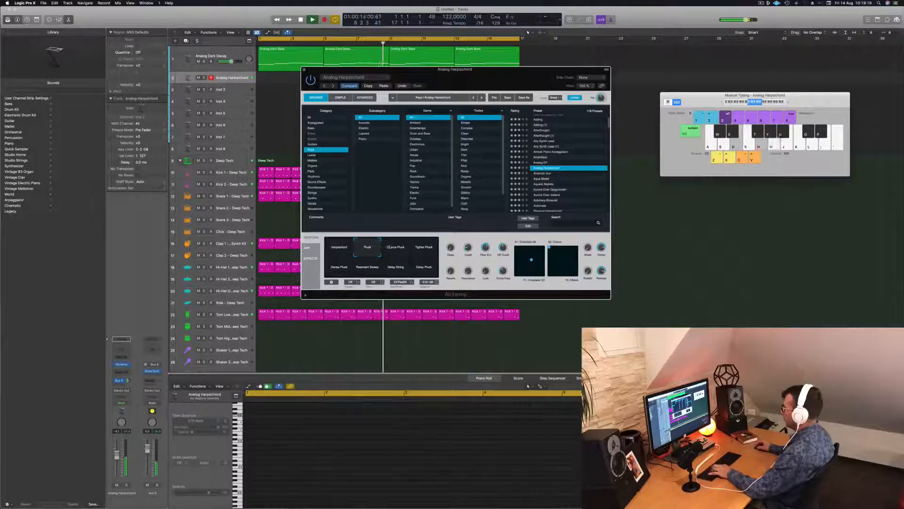
# Switch the Analog Harpsichord sound to its Chorus Pluck variation and try out melody notes over the beat
pyautogui.click(396, 247)
pyautogui.press('j')
pyautogui.press('f')
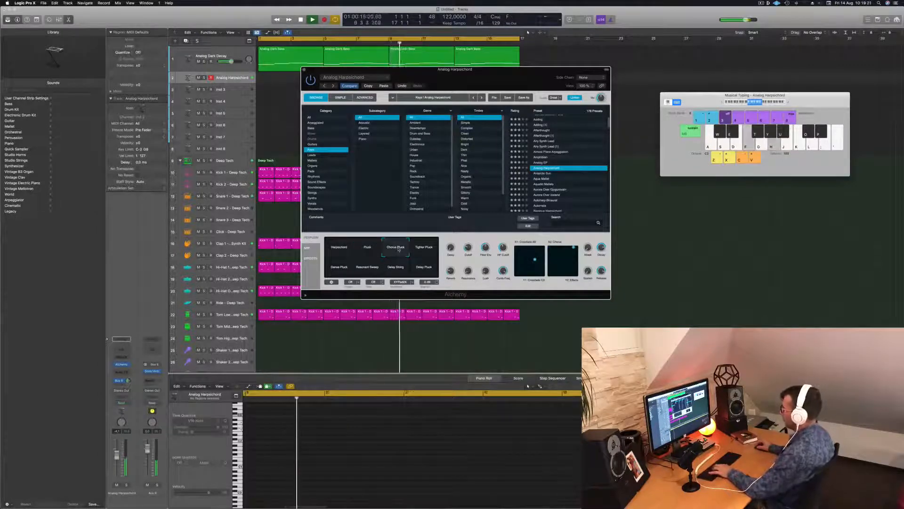
pyautogui.press('f')
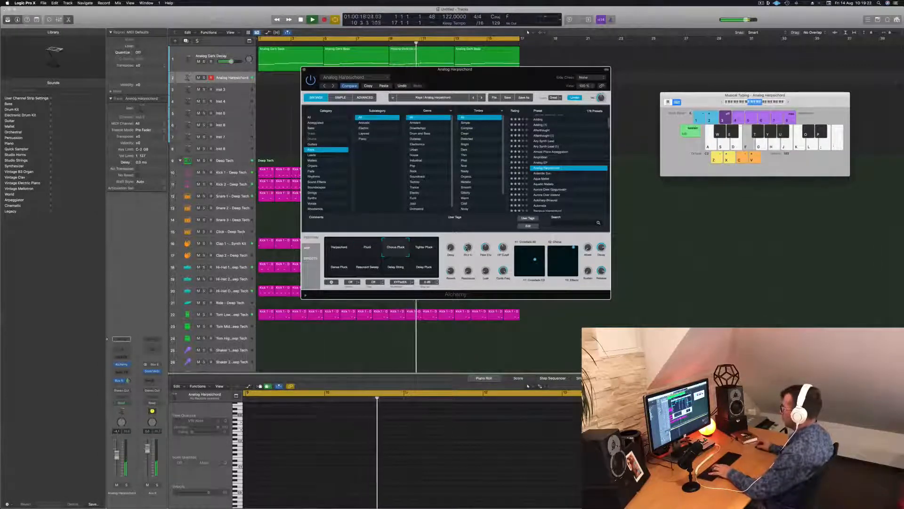
pyautogui.press('d')
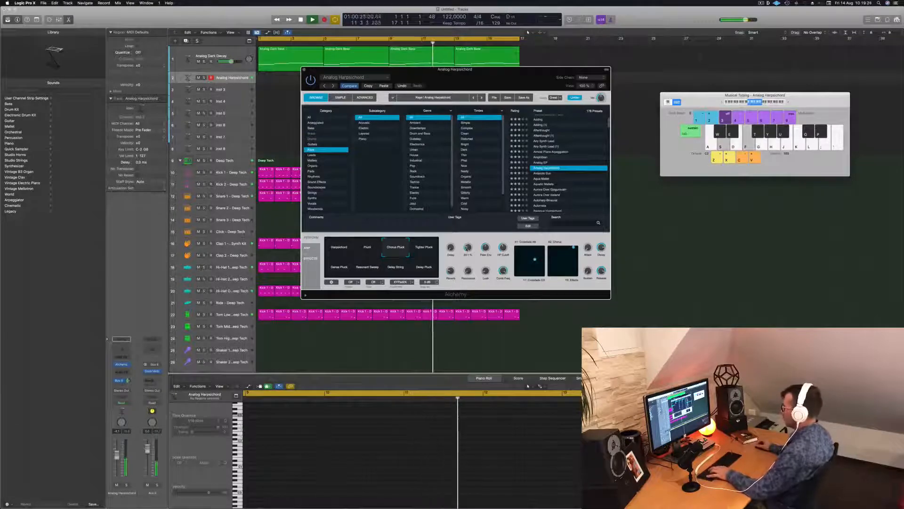
pyautogui.press('a')
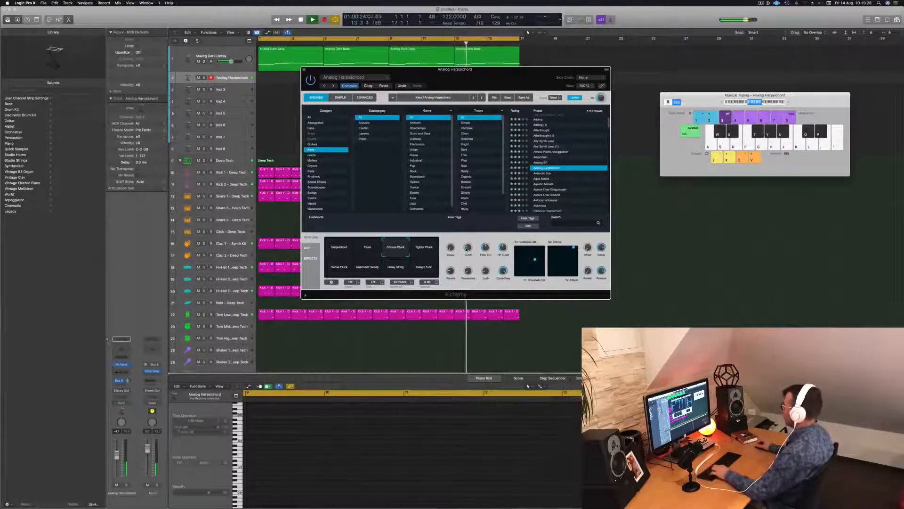
pyautogui.press('d')
pyautogui.press('g')
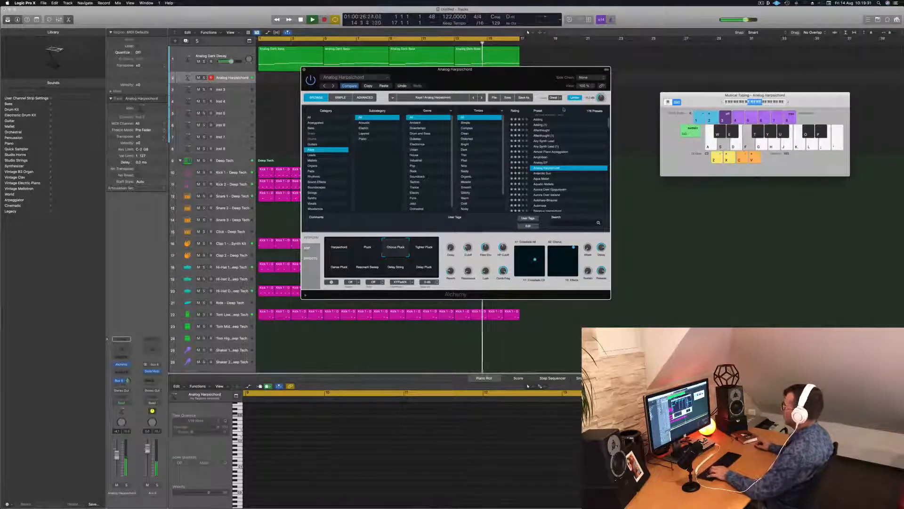
# Switch the Analog Harpsichord sound to its Dense Pluck variation and try a few notes over the beat
pyautogui.click(423, 245)
pyautogui.click(343, 269)
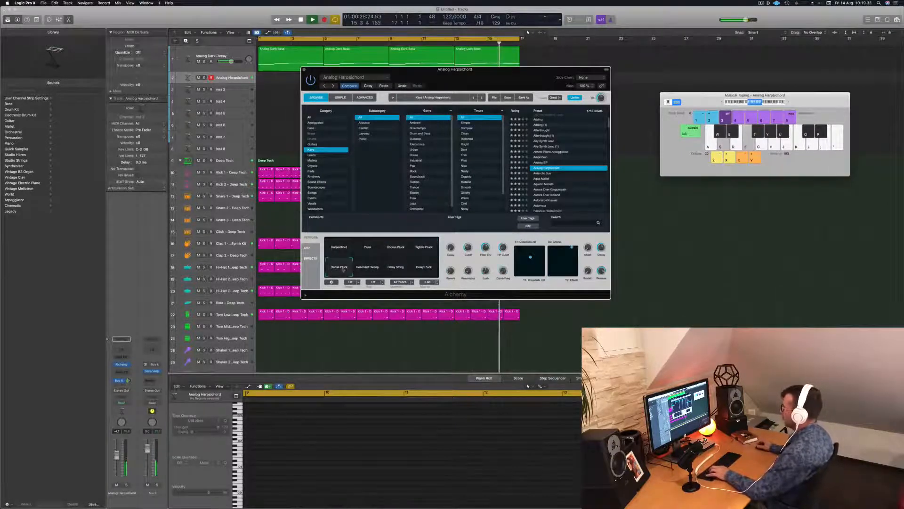
pyautogui.press('f')
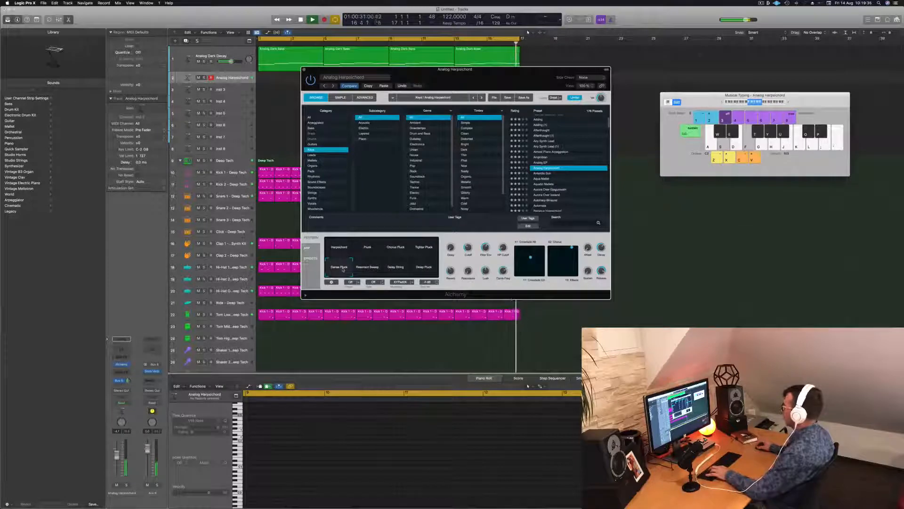
pyautogui.press('z')
pyautogui.press('f')
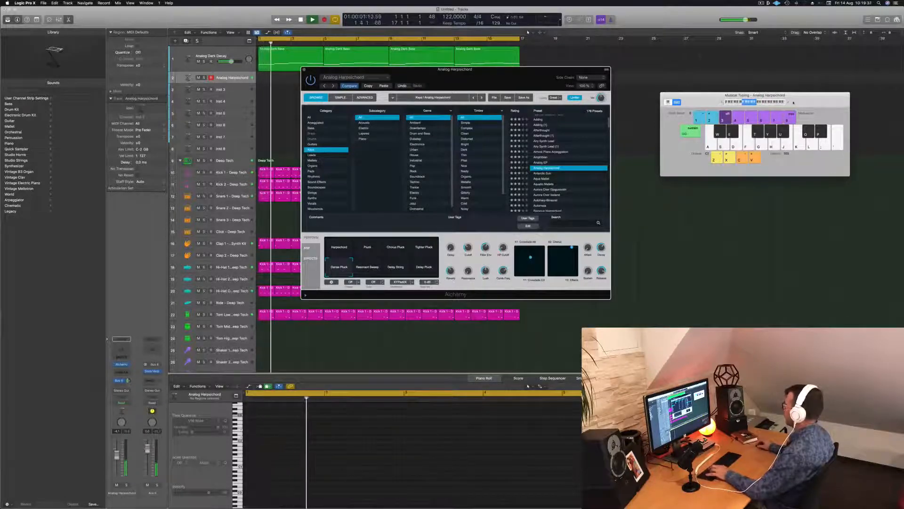
# Shift the Musical Typing range up and try out a longer melody with the Dense Pluck sound over the looping beat
pyautogui.click(789, 102)
pyautogui.press('s')
pyautogui.press('f')
pyautogui.press('h')
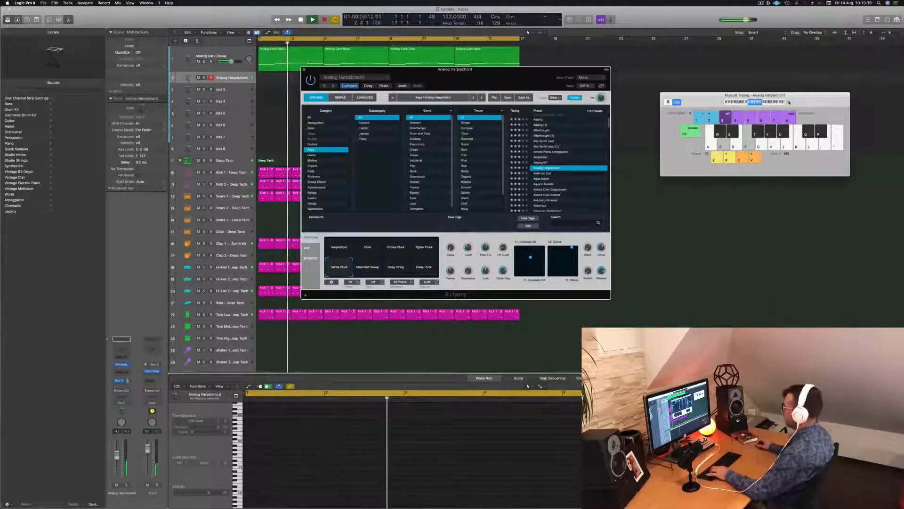
pyautogui.press('z')
pyautogui.press('f')
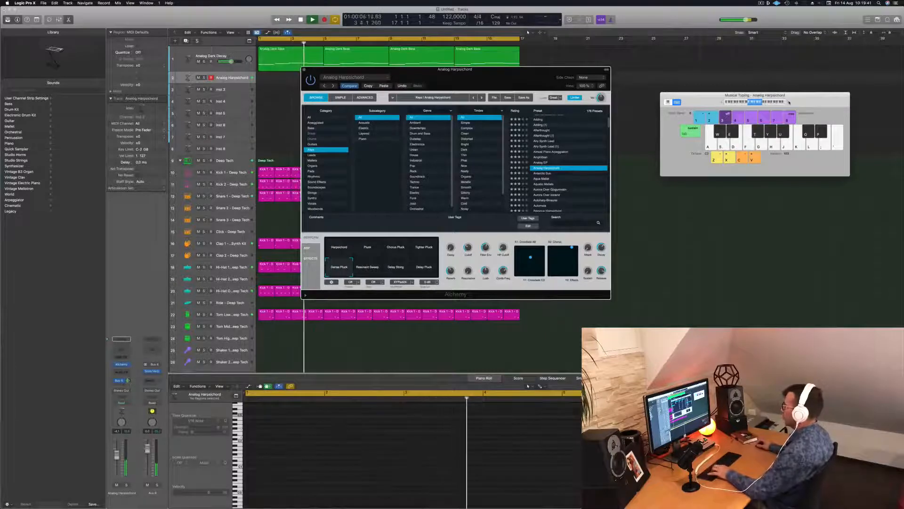
pyautogui.press('f')
pyautogui.press('h')
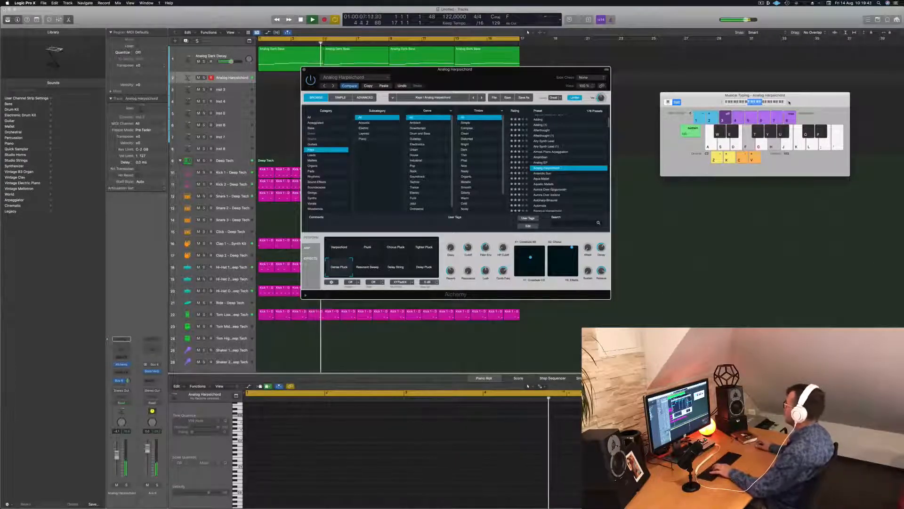
pyautogui.press('g')
pyautogui.press('j')
pyautogui.press('f')
pyautogui.press('h')
pyautogui.press('d')
pyautogui.press('g')
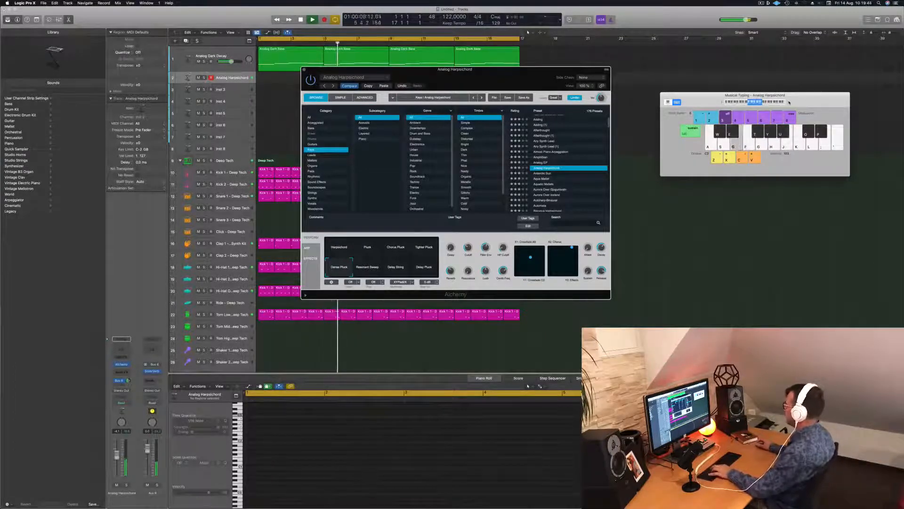
pyautogui.press('s')
pyautogui.press('f')
pyautogui.press('f')
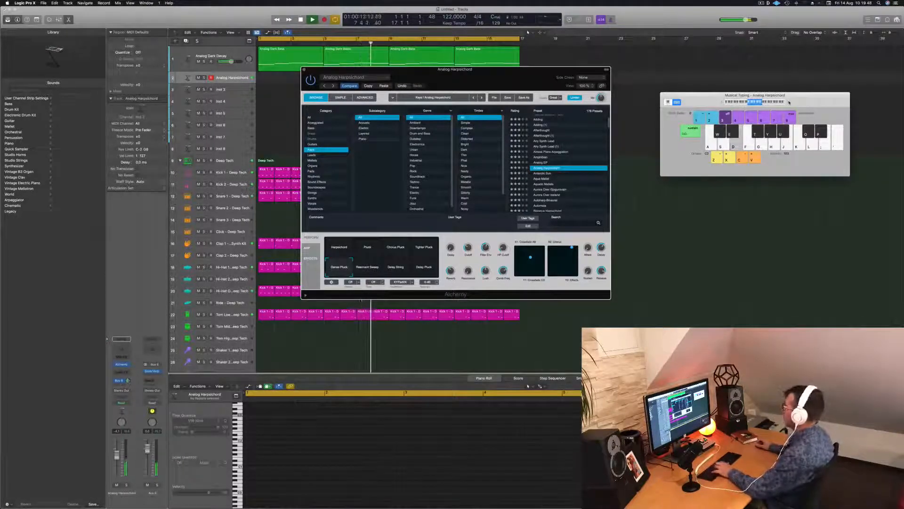
pyautogui.press('g')
pyautogui.press('h')
pyautogui.press('j')
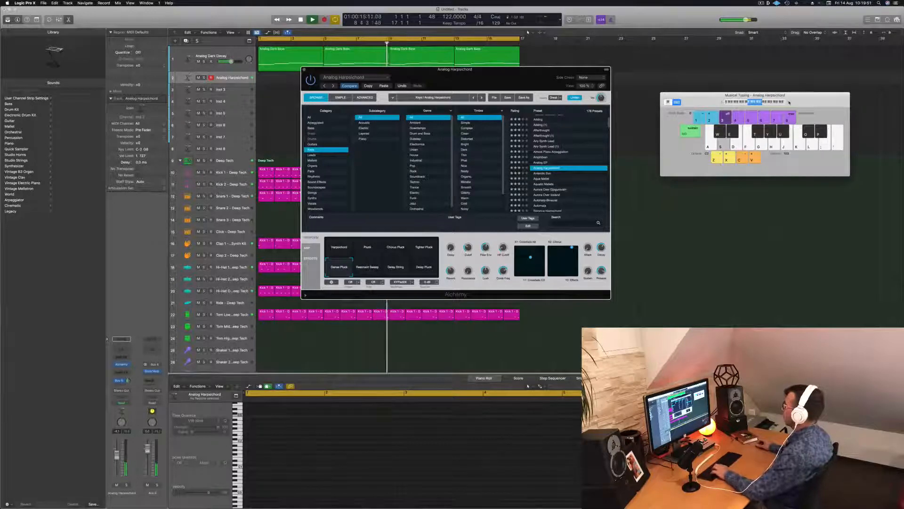
pyautogui.press('a')
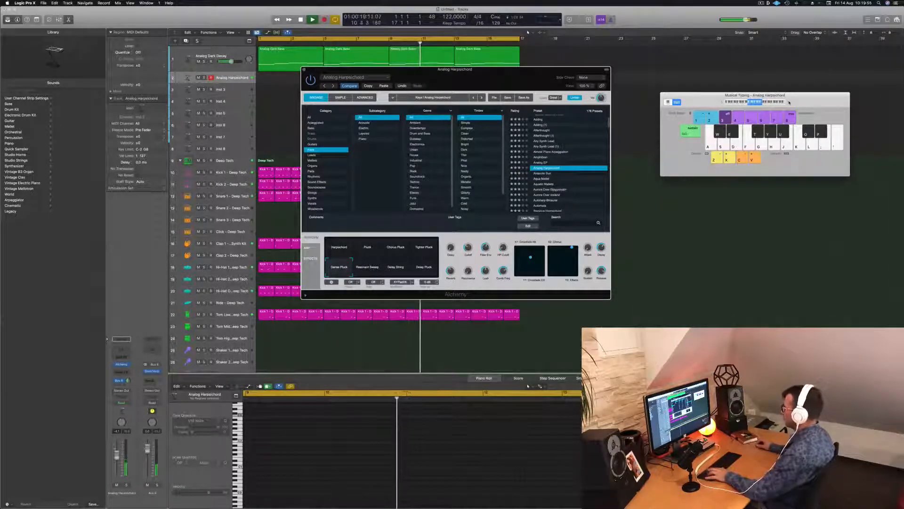
pyautogui.press('a')
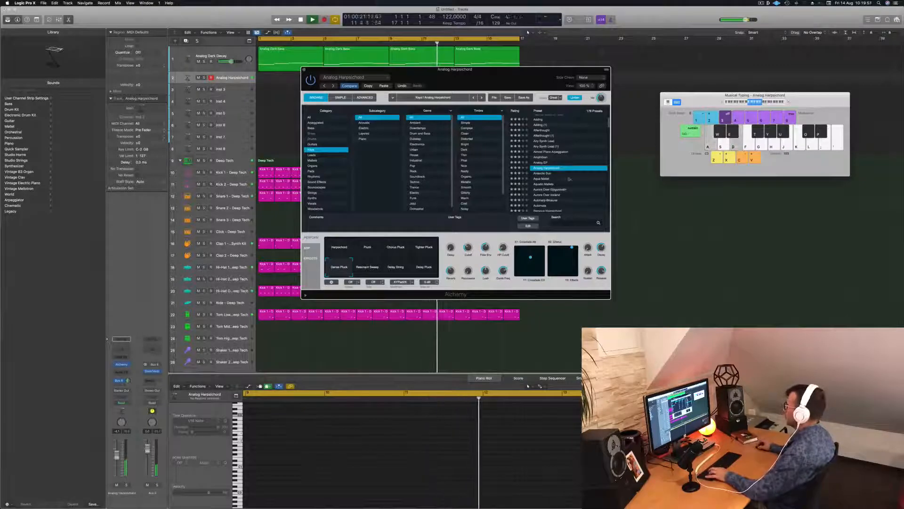
# Load the Antarctic Sun preset in Alchemy, try it over the beat and set the Musical Typing modulation to level 4
pyautogui.click(545, 174)
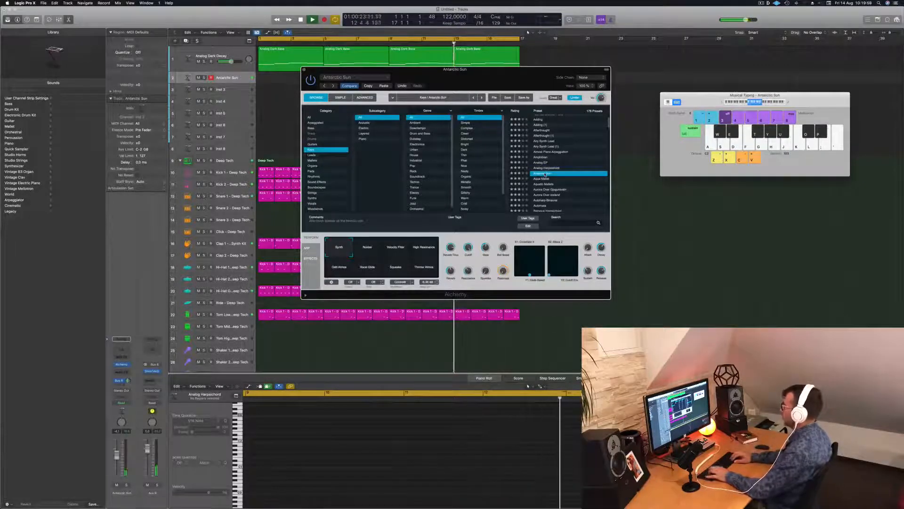
pyautogui.press('a')
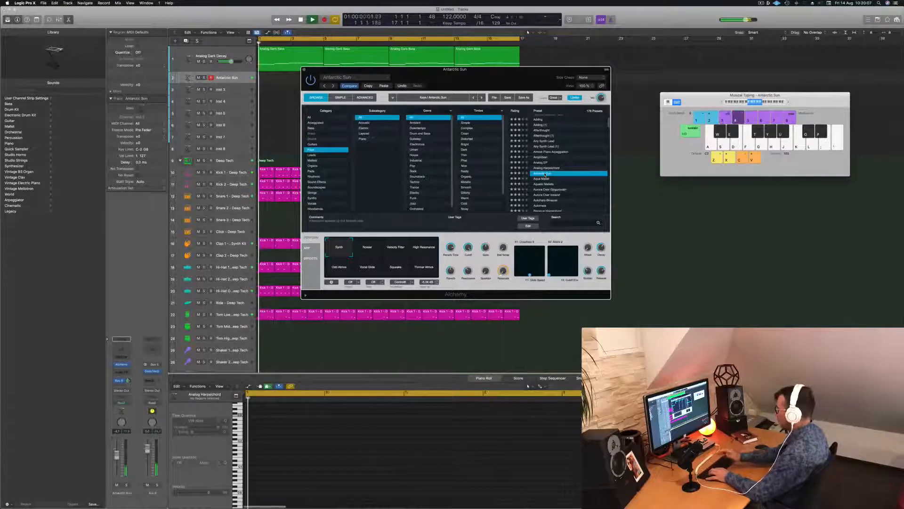
pyautogui.press('4')
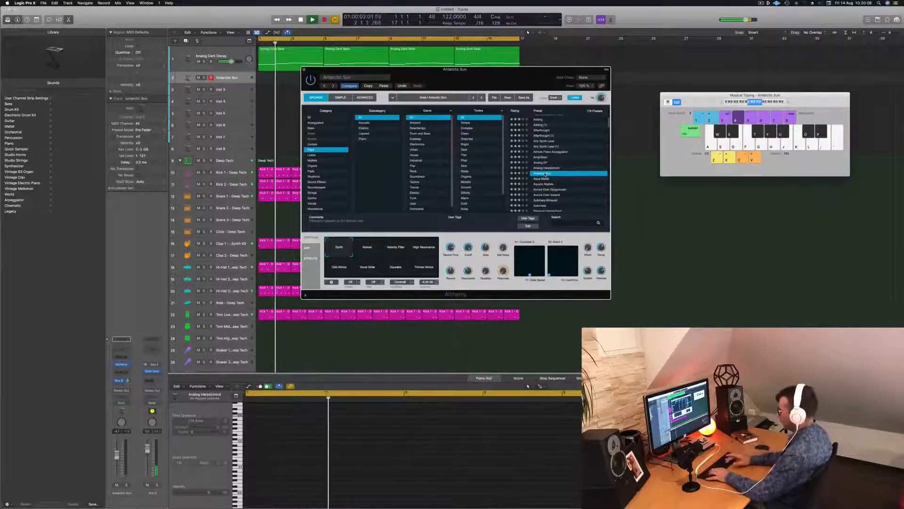
# Record a melody on the Antarctic Sun track over the playing beat
pyautogui.press('r')
pyautogui.press('a')
pyautogui.press('d')
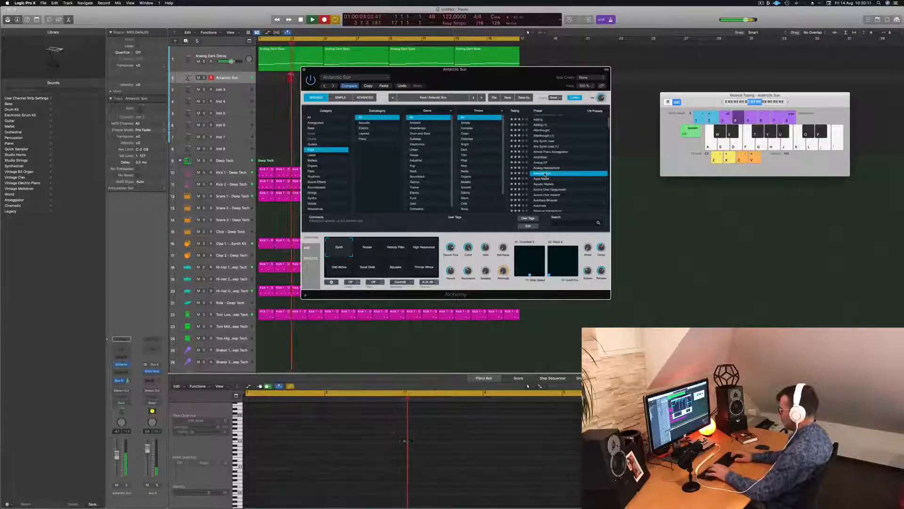
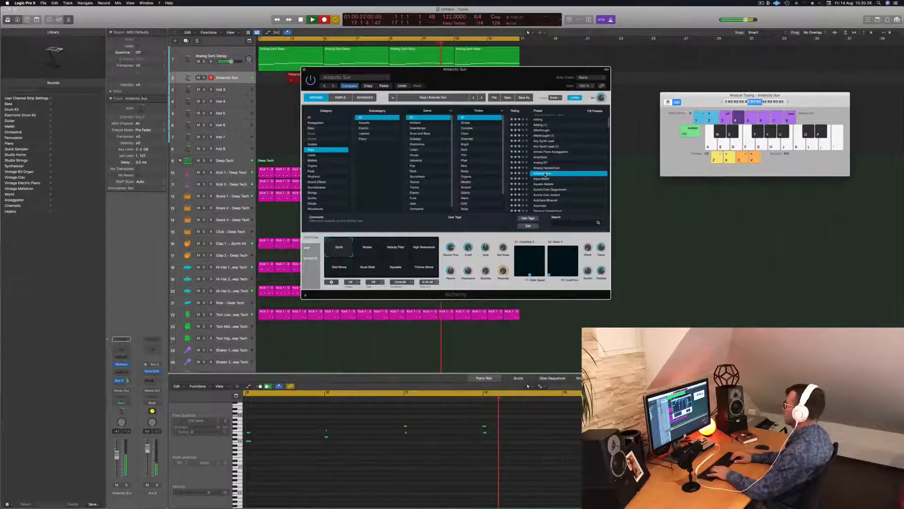
# Stop recording, split the Antarctic Sun region at bar 9, delete the earlier part and move the remaining four bars to bar 1
pyautogui.press('space')
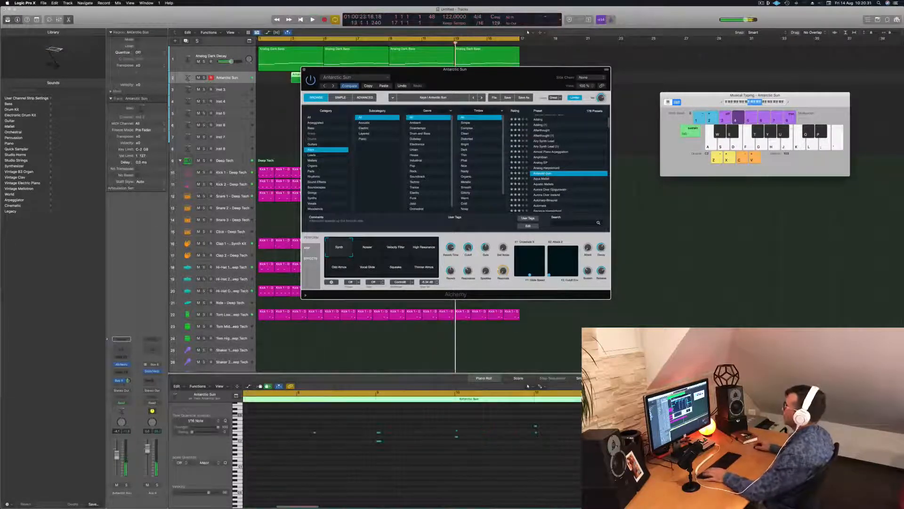
pyautogui.moveTo(424, 82); pyautogui.dragTo(719, 111)
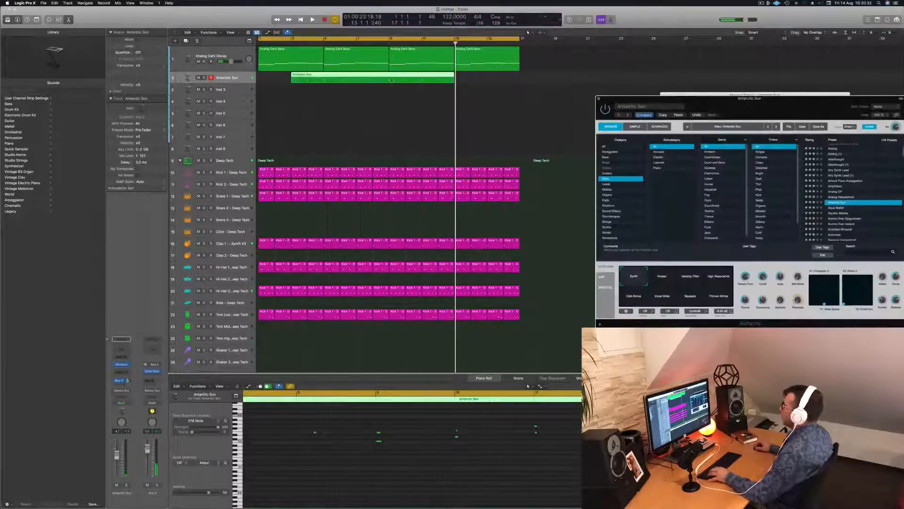
pyautogui.click(387, 78)
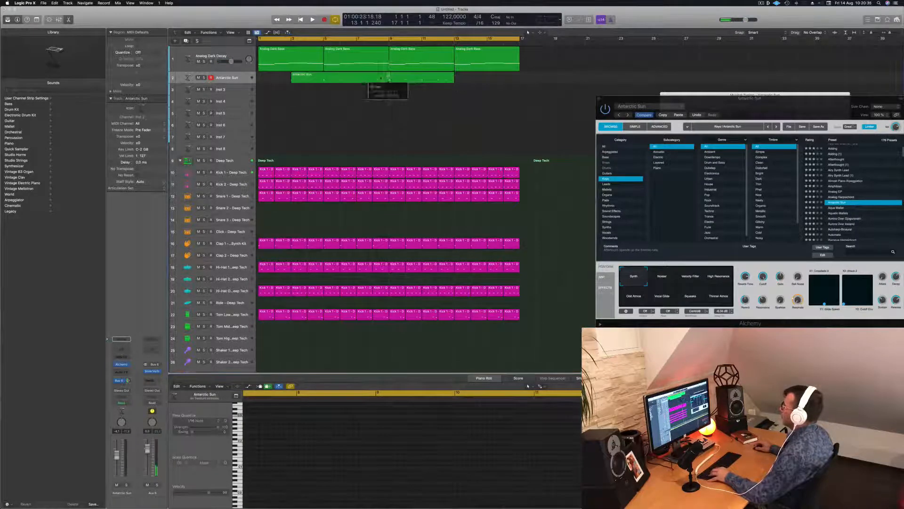
pyautogui.click(499, 165)
pyautogui.click(357, 78)
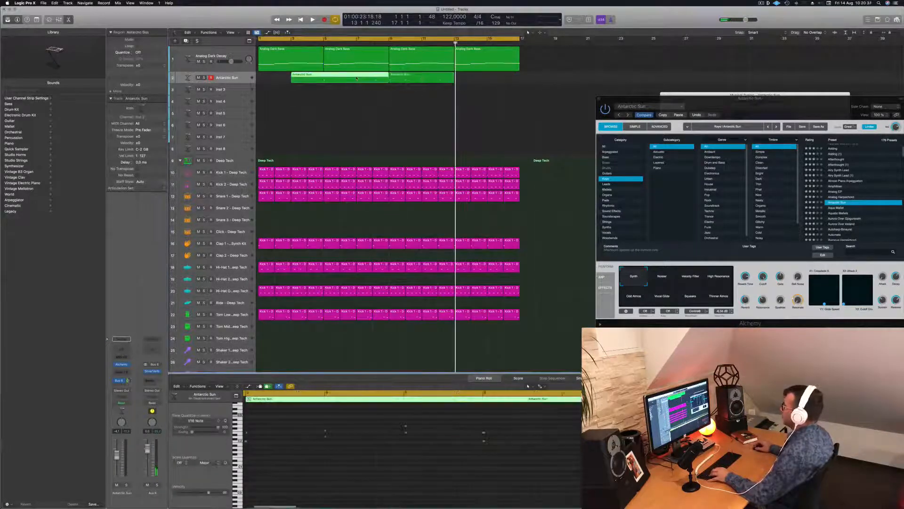
pyautogui.press('BackSpace')
pyautogui.moveTo(417, 77); pyautogui.dragTo(286, 76)
# Move the melody's last two-note chord back to the start of bar 4, replacing the chord there
pyautogui.press('space')
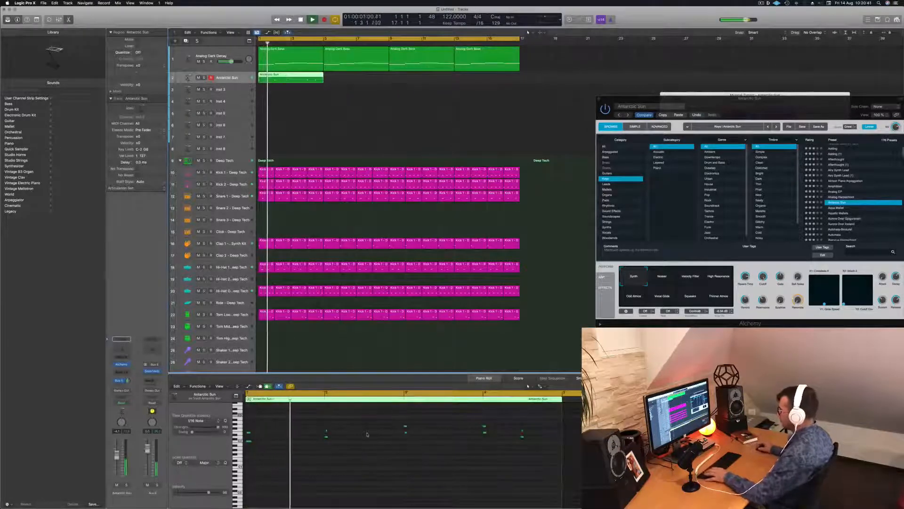
pyautogui.click(362, 447)
pyautogui.press('space')
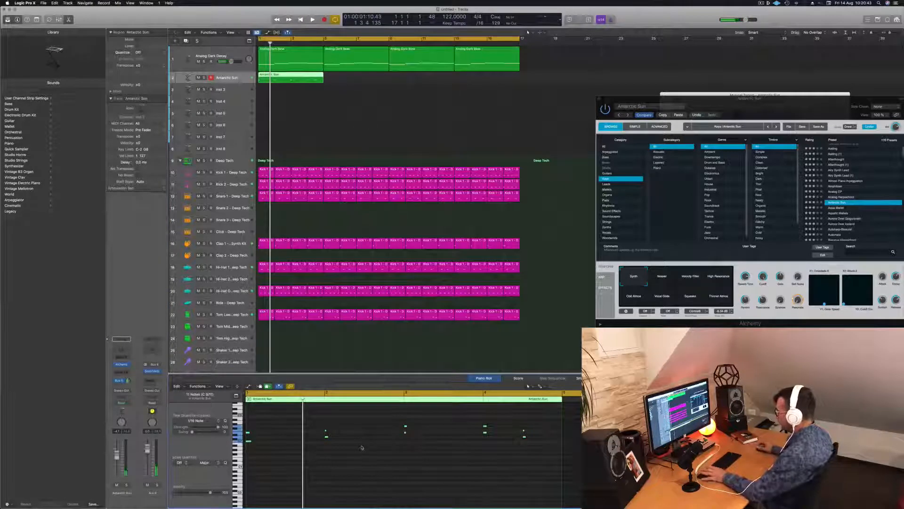
pyautogui.press('space')
pyautogui.scroll(3, 379, 454)
pyautogui.scroll(-2, 383, 455)
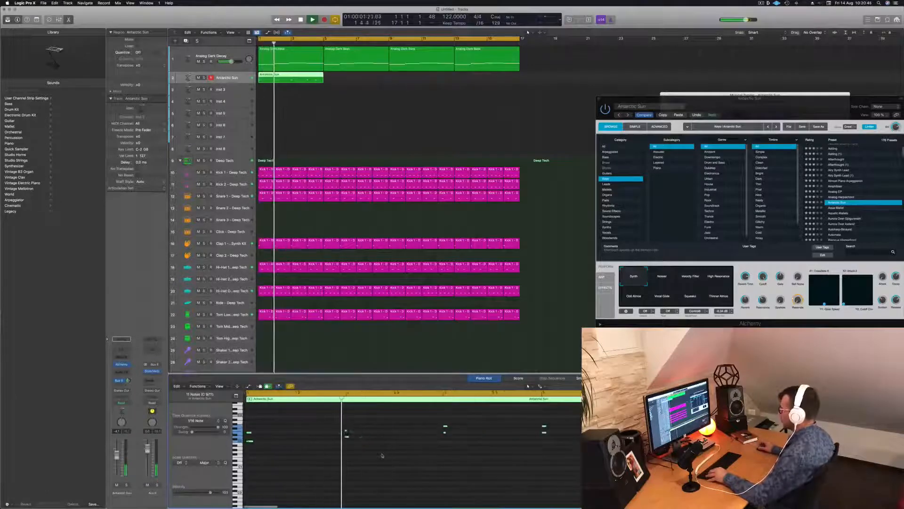
pyautogui.scroll(-1, 382, 455)
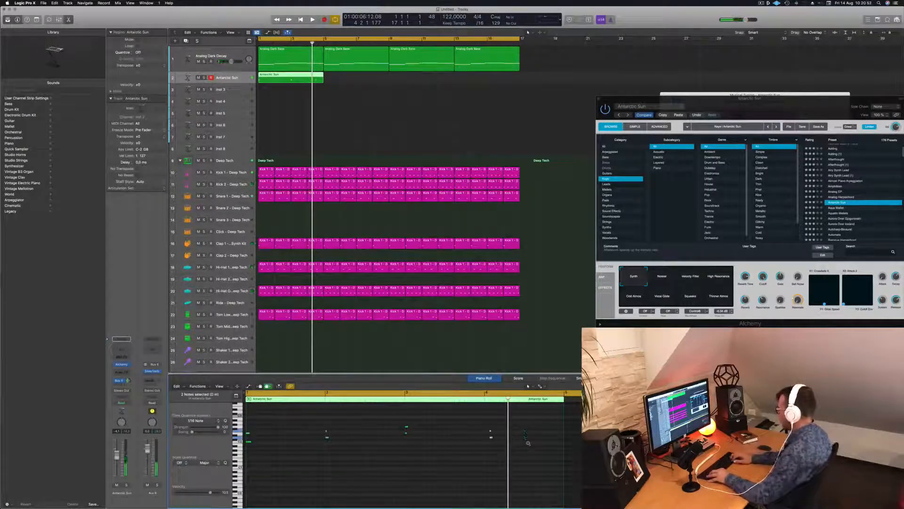
# Listen to the edited melody from the start and copy its four-bar region to bars 5, 9 and 13
pyautogui.press('Return')
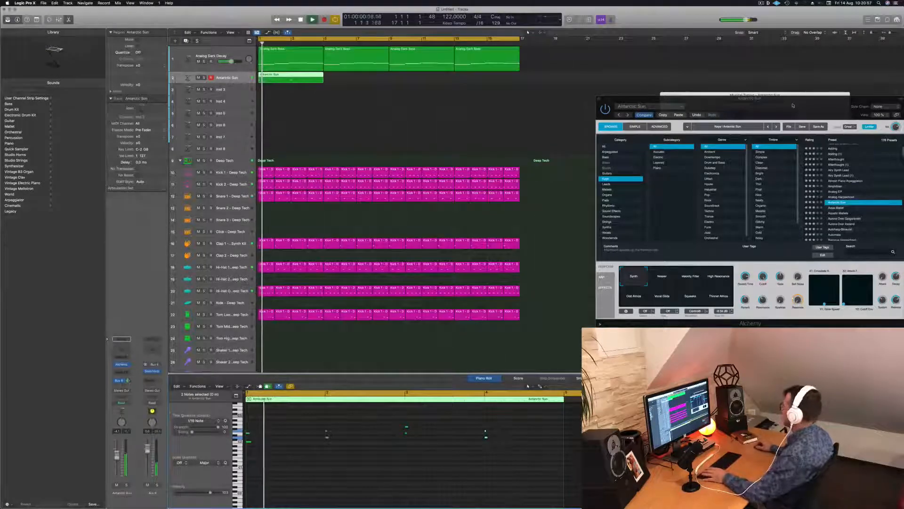
pyautogui.moveTo(790, 106); pyautogui.dragTo(546, 95)
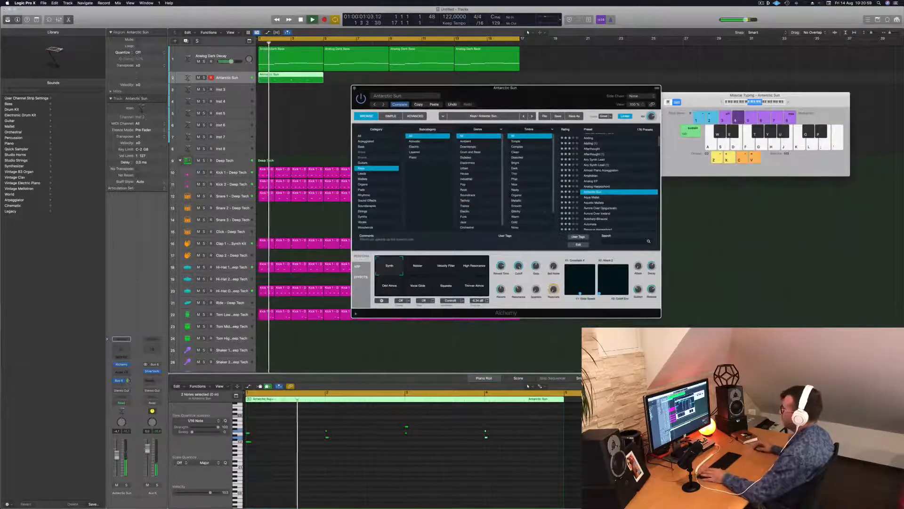
pyautogui.press('Return')
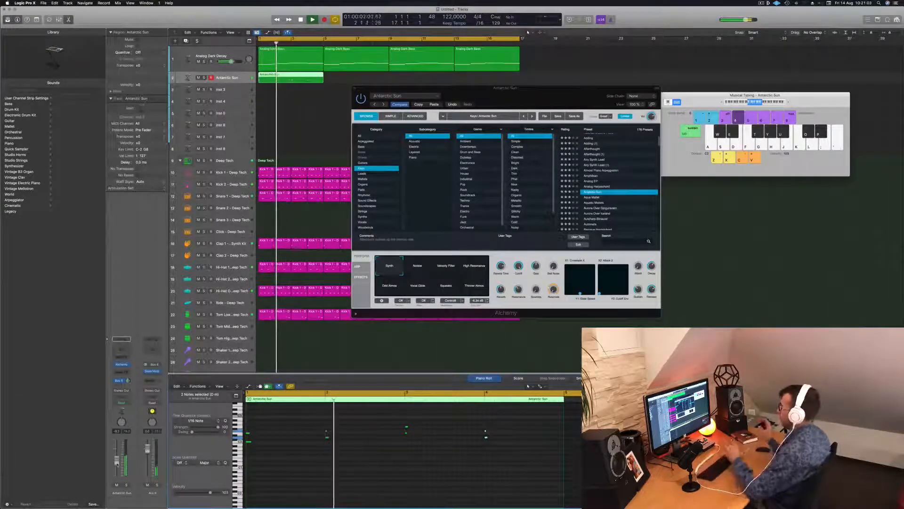
pyautogui.press('space')
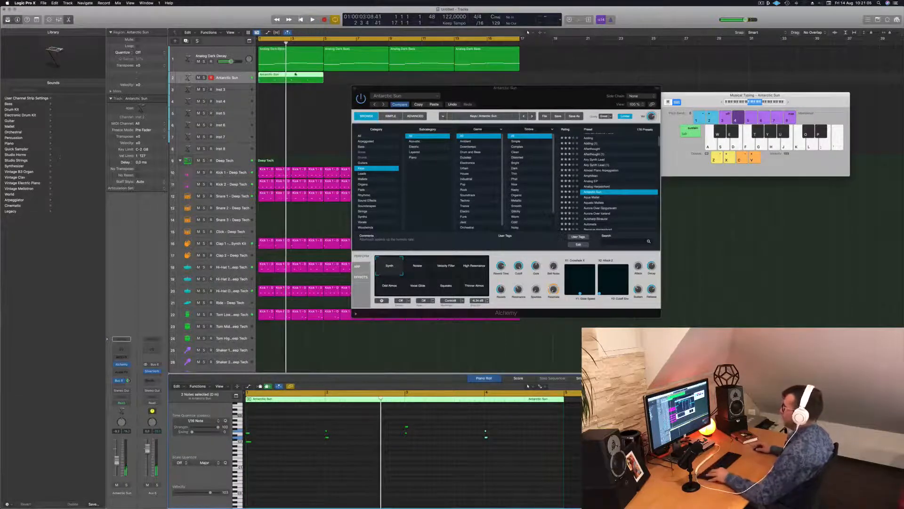
pyautogui.moveTo(296, 75); pyautogui.dragTo(361, 79)
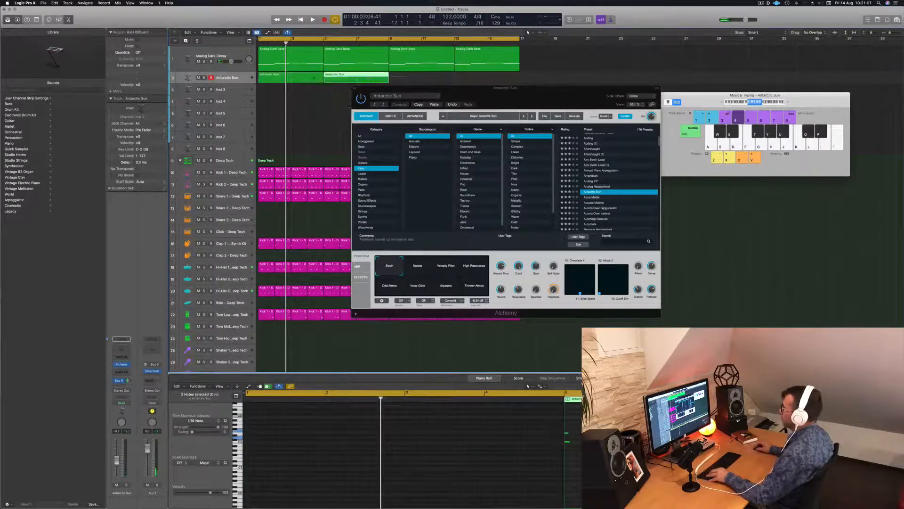
pyautogui.keyDown('shift'); pyautogui.click(297, 77); pyautogui.keyUp('shift')
pyautogui.moveTo(303, 79); pyautogui.dragTo(430, 79)
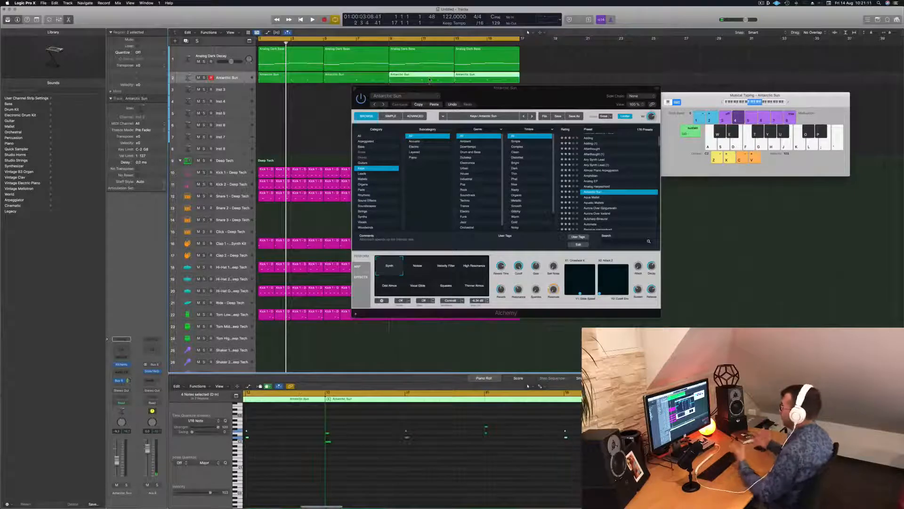
# Audition Antarctic Sun variations over the playing melody, including Velocity Filter, High Resonance, Vocal Glide and Thinner Atmos
pyautogui.press('space')
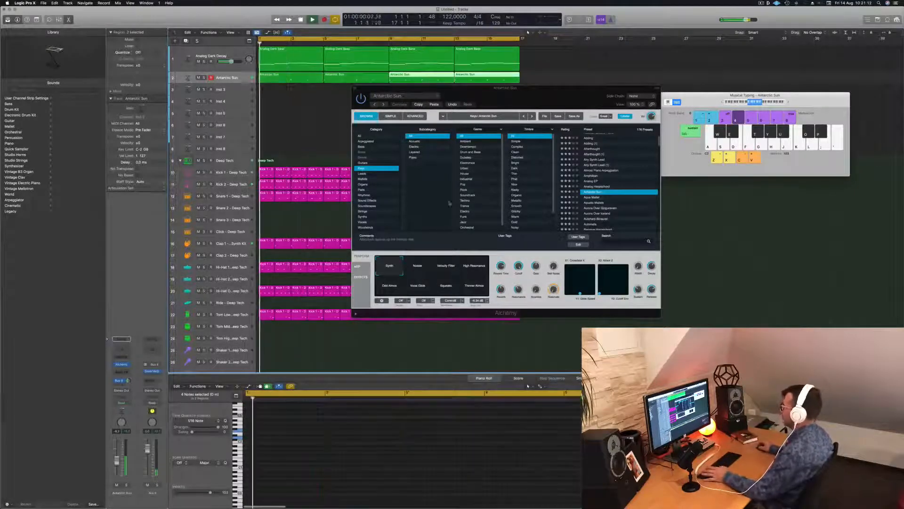
pyautogui.click(414, 272)
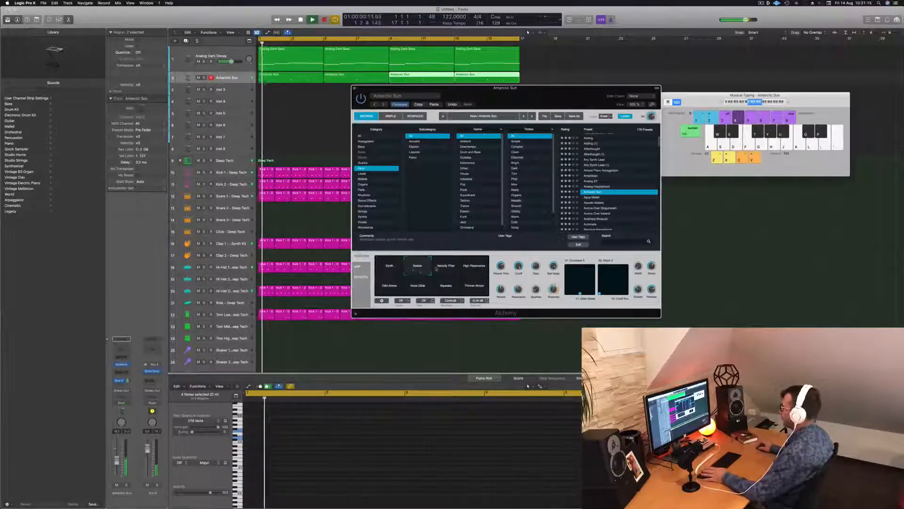
pyautogui.click(446, 271)
pyautogui.click(469, 271)
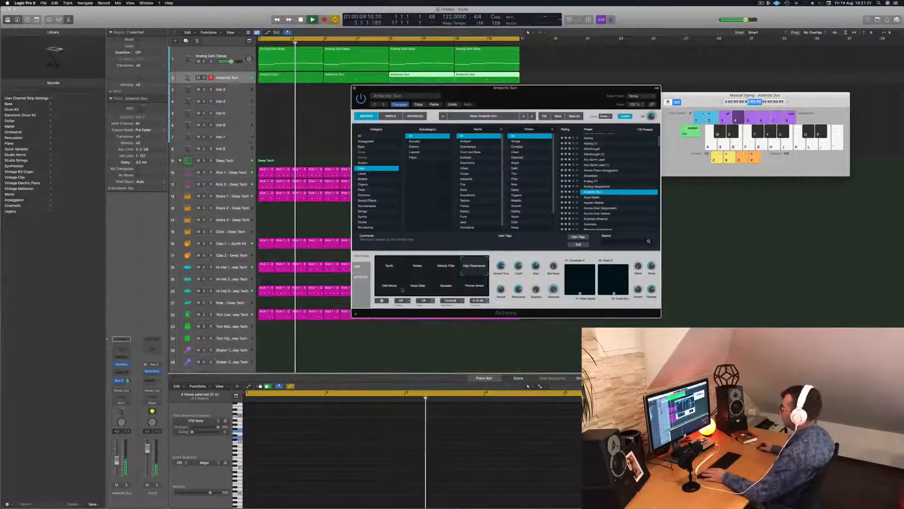
pyautogui.press('space')
pyautogui.press('space')
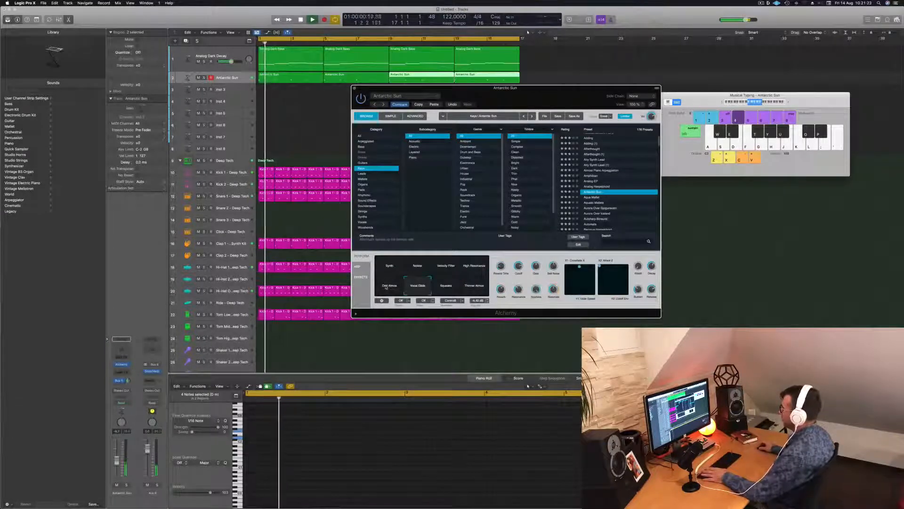
pyautogui.click(417, 287)
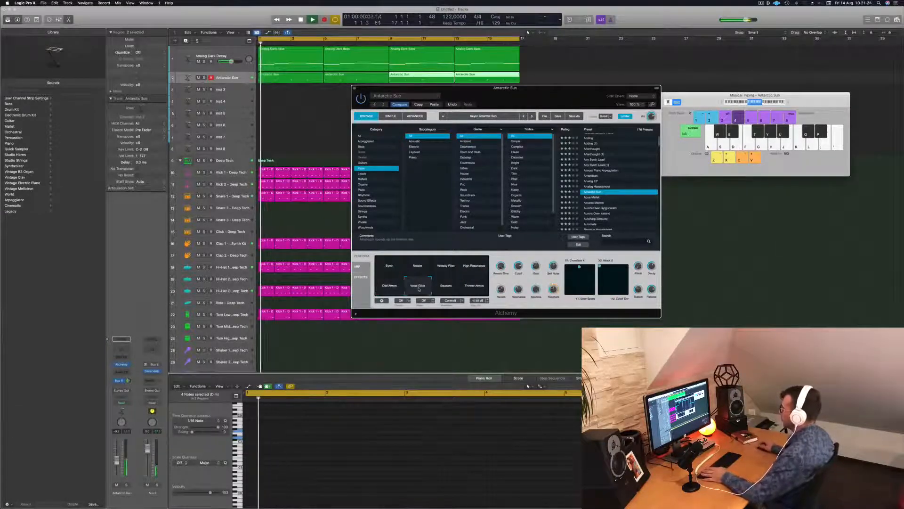
pyautogui.click(446, 287)
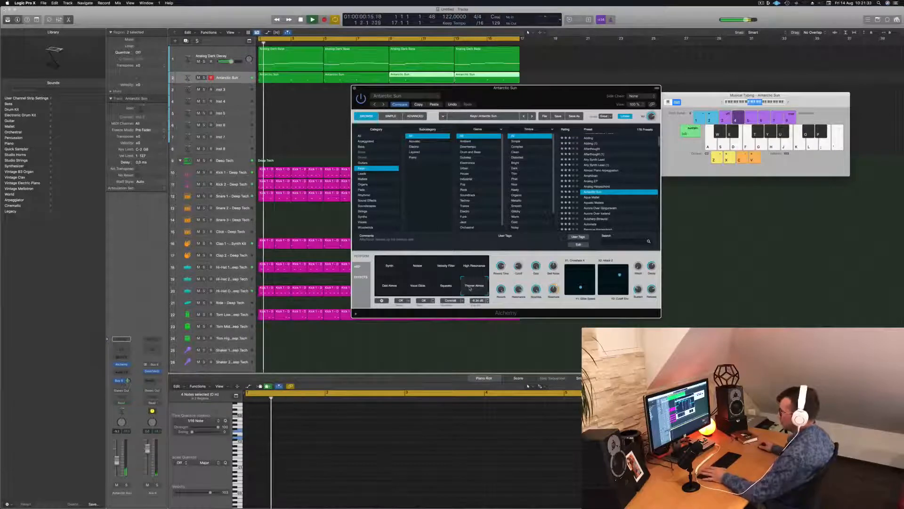
# Raise the Antarctic Sun track's volume while Thinner Atmos plays, and return the sound to its Synth variation
pyautogui.press('Return')
pyautogui.press('Return')
pyautogui.moveTo(117, 461); pyautogui.dragTo(118, 450)
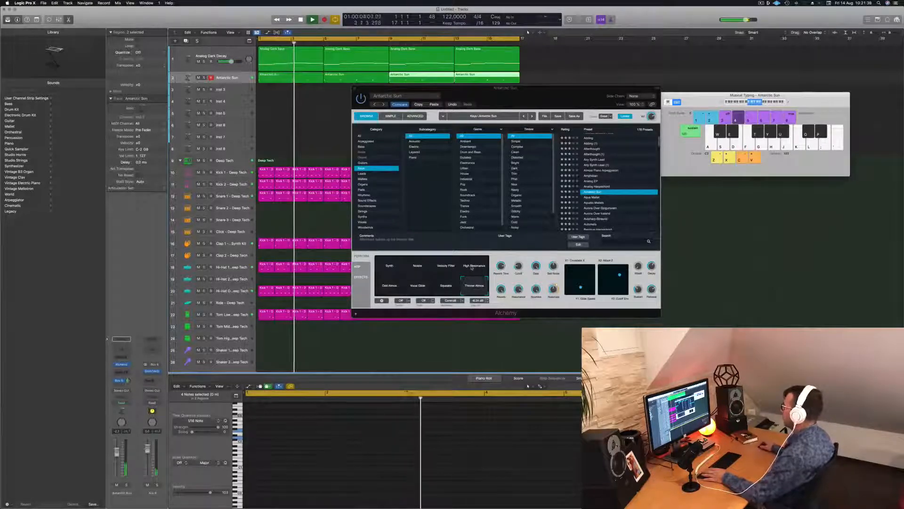
pyautogui.click(391, 267)
pyautogui.press('space')
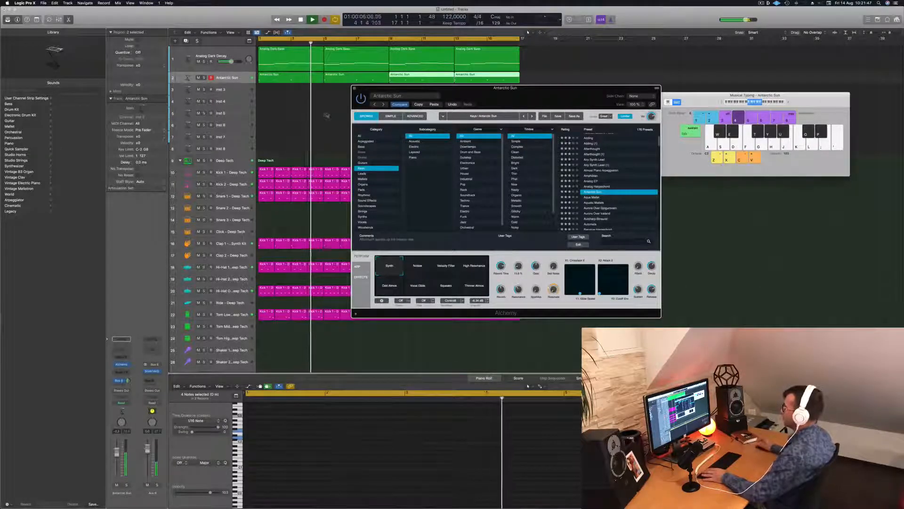
# Try the Aurora Over Iceland and Autoharp-Binaural presets on the melody and lower the track's volume
pyautogui.moveTo(518, 96); pyautogui.dragTo(475, 115)
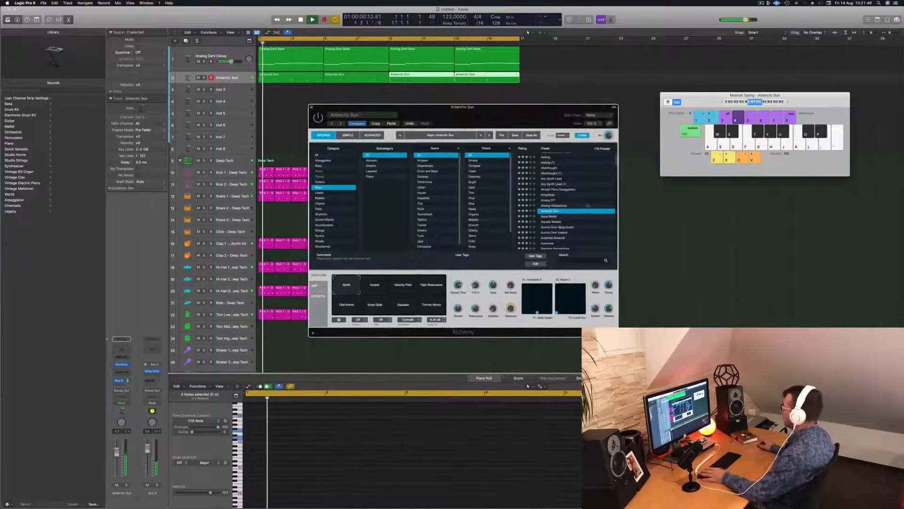
pyautogui.press('space')
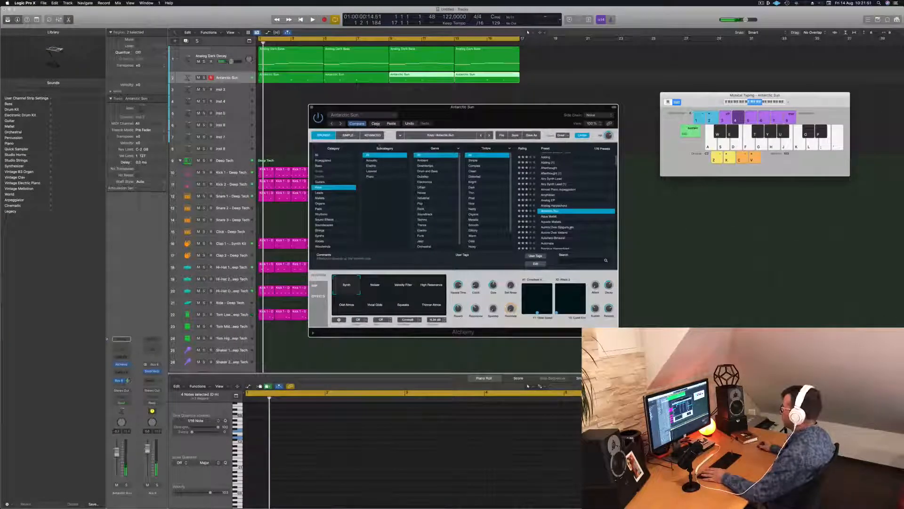
pyautogui.scroll(-2, 571, 227)
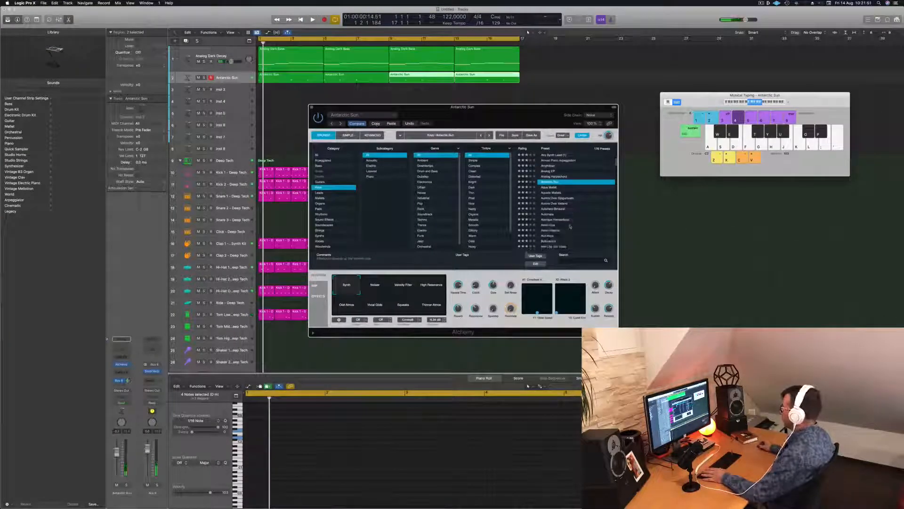
pyautogui.press('space')
pyautogui.click(558, 204)
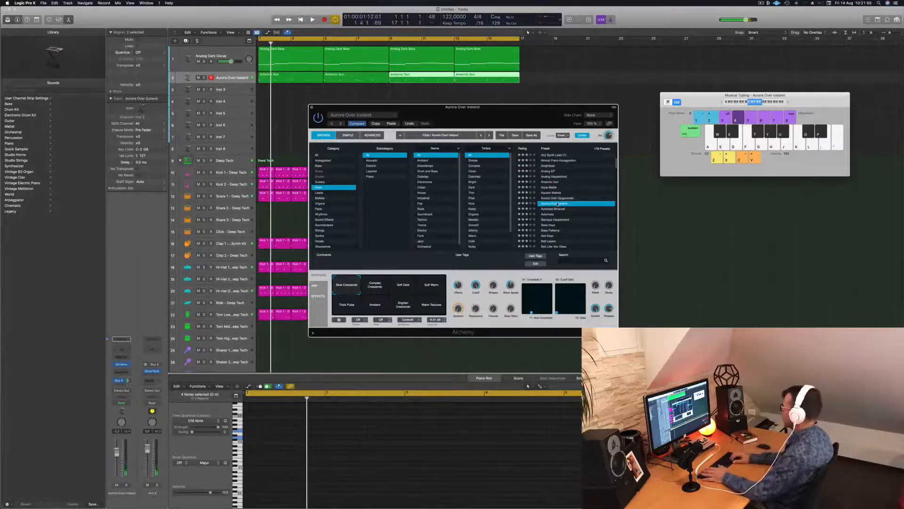
pyautogui.press('Down')
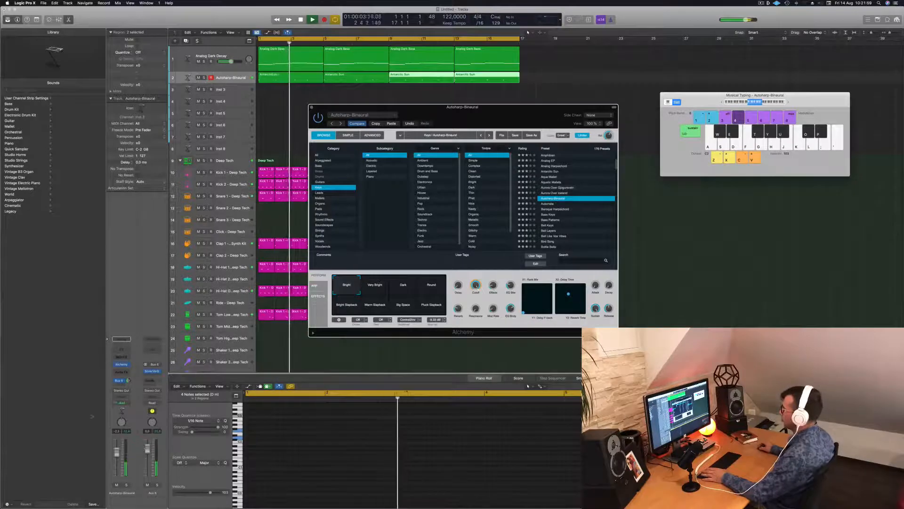
pyautogui.moveTo(117, 451); pyautogui.dragTo(117, 459)
pyautogui.press('Return')
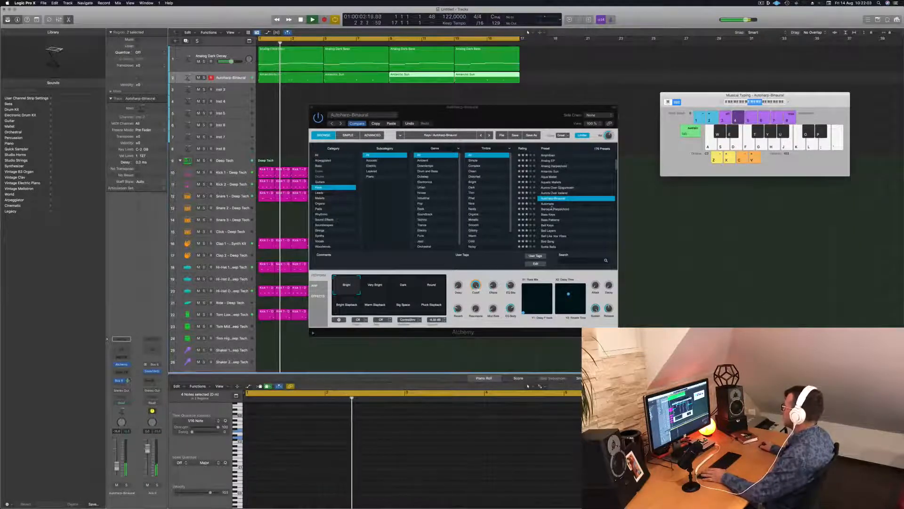
# Step through the following Keys presets, including Baroque Harpsichord, while the melody plays, and load Bell Keys
pyautogui.click(553, 200)
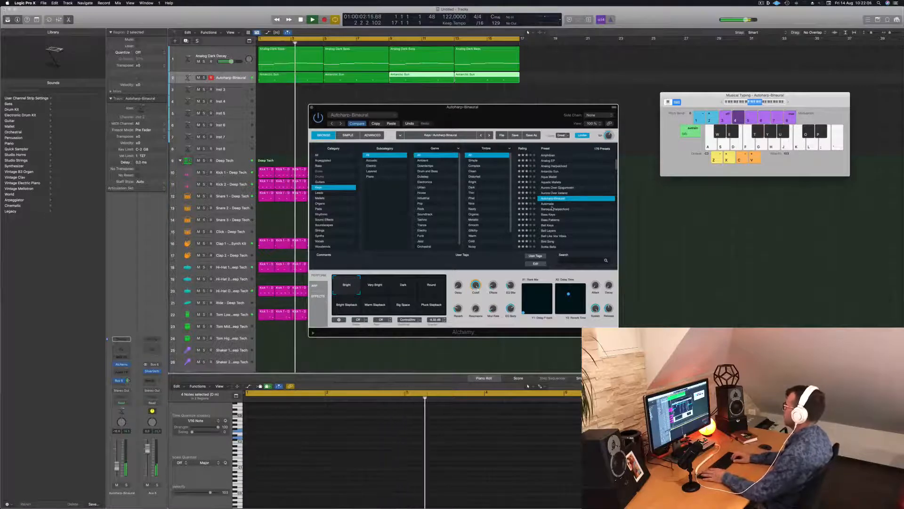
pyautogui.press('Down')
pyautogui.press('Down')
pyautogui.press('Return')
pyautogui.press('Down')
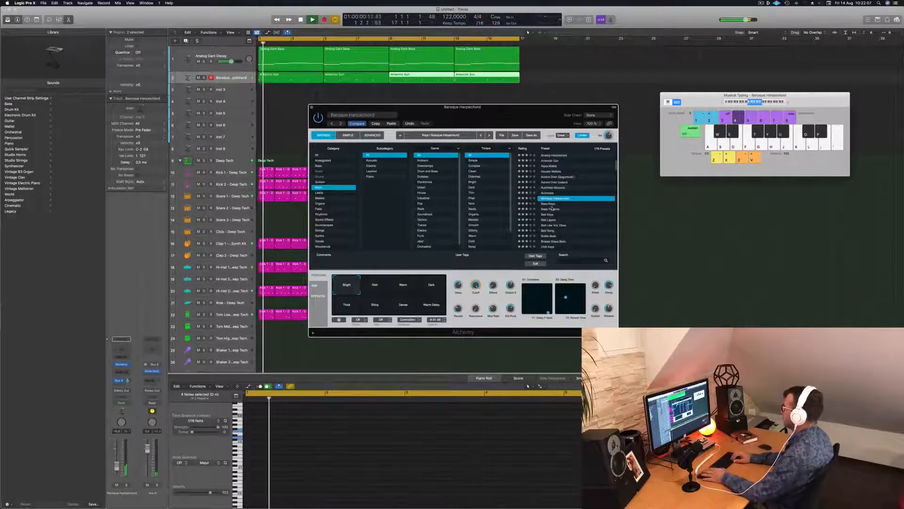
pyautogui.press('Down')
pyautogui.press('Down')
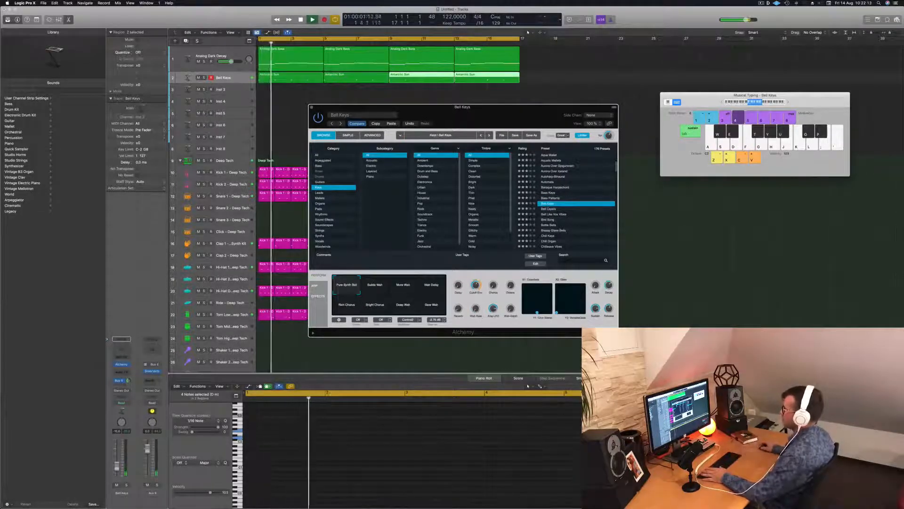
# Raise the Bell Keys track's volume slightly and audition variations such as Subtle Wah and Rich Chorus, ending on Pure Synth Bell
pyautogui.moveTo(117, 465); pyautogui.dragTo(118, 463)
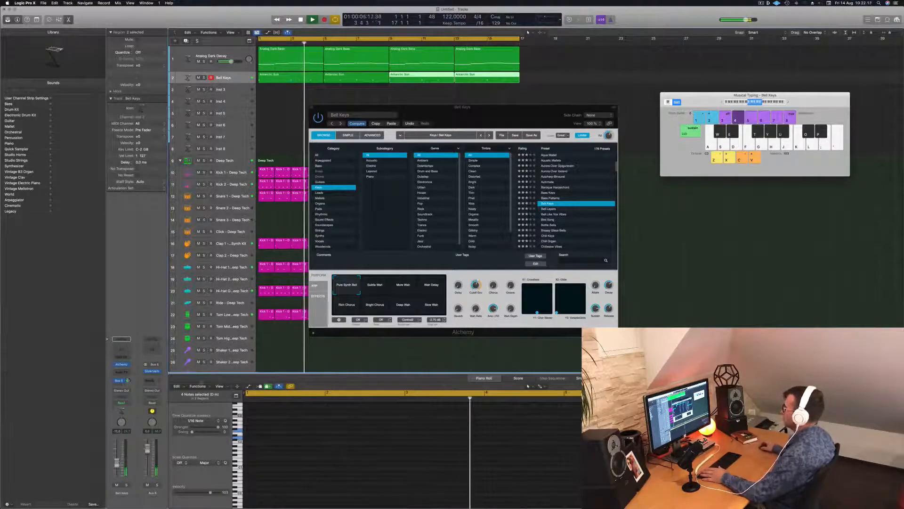
pyautogui.moveTo(503, 115)
pyautogui.mouseDown()
pyautogui.moveTo(540, 101)
pyautogui.moveTo(492, 110)
pyautogui.mouseUp()
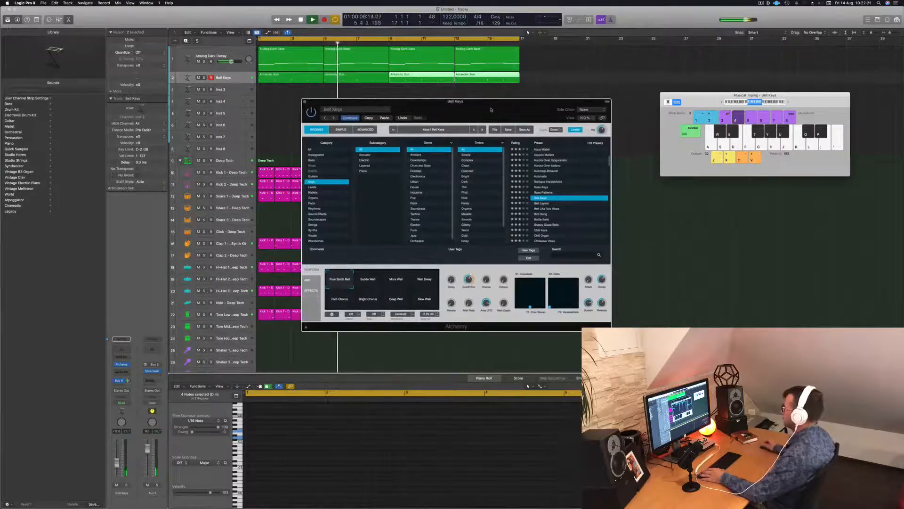
pyautogui.click(396, 283)
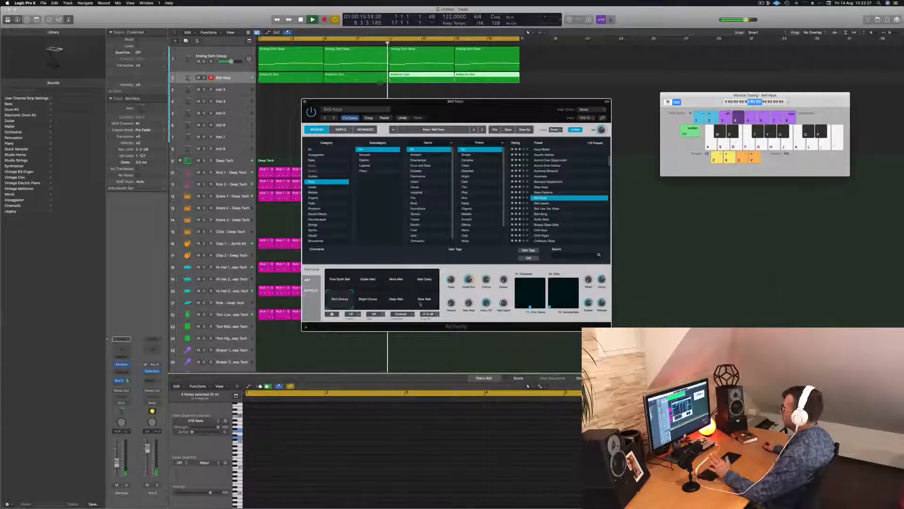
pyautogui.click(335, 279)
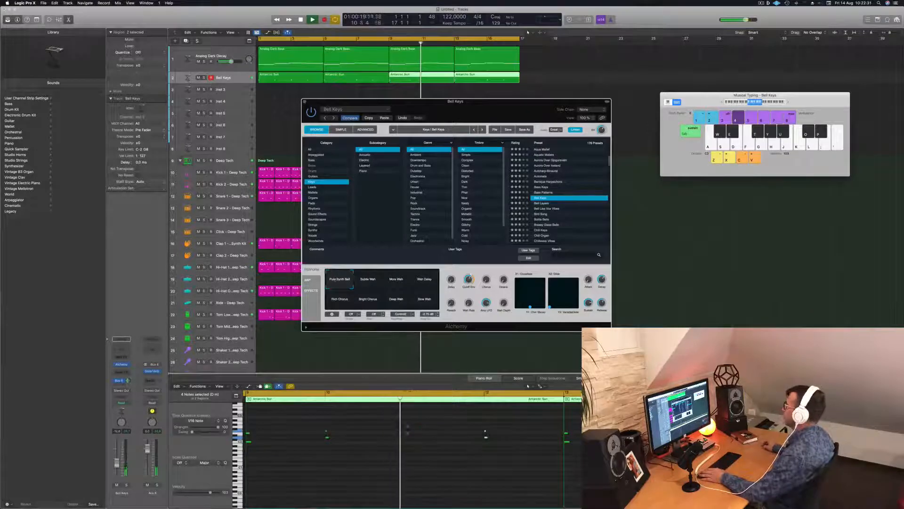
# Close the Alchemy window and examine the notes of the first Analog Dark Bass region, auditioning the long bar 3 note
pyautogui.moveTo(469, 112); pyautogui.dragTo(501, 119)
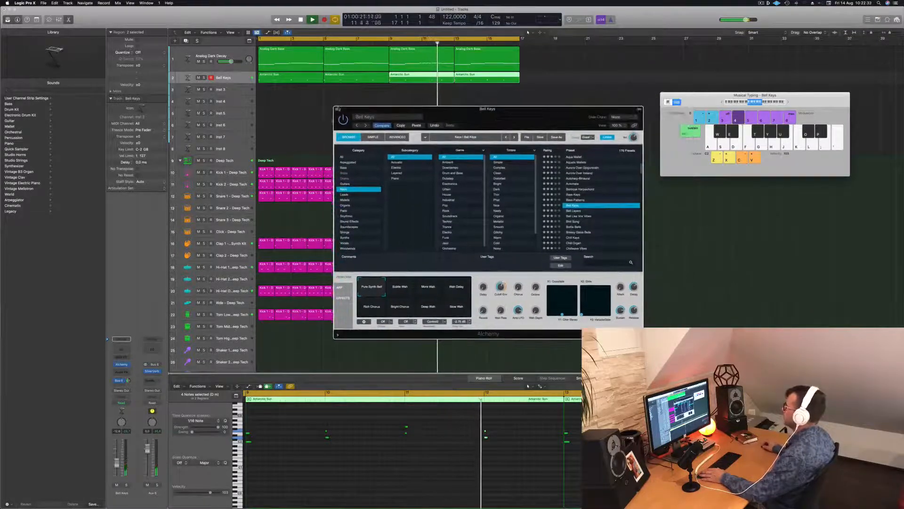
pyautogui.click(336, 109)
pyautogui.click(290, 61)
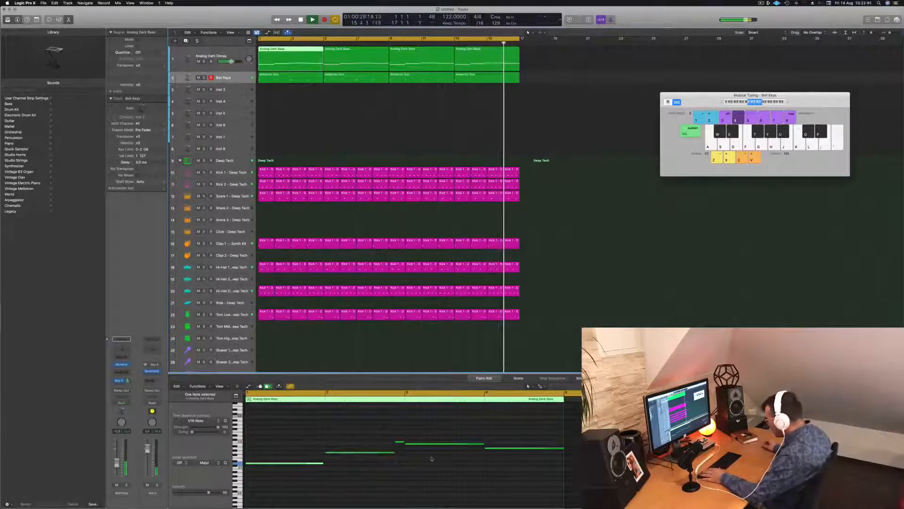
pyautogui.press('space')
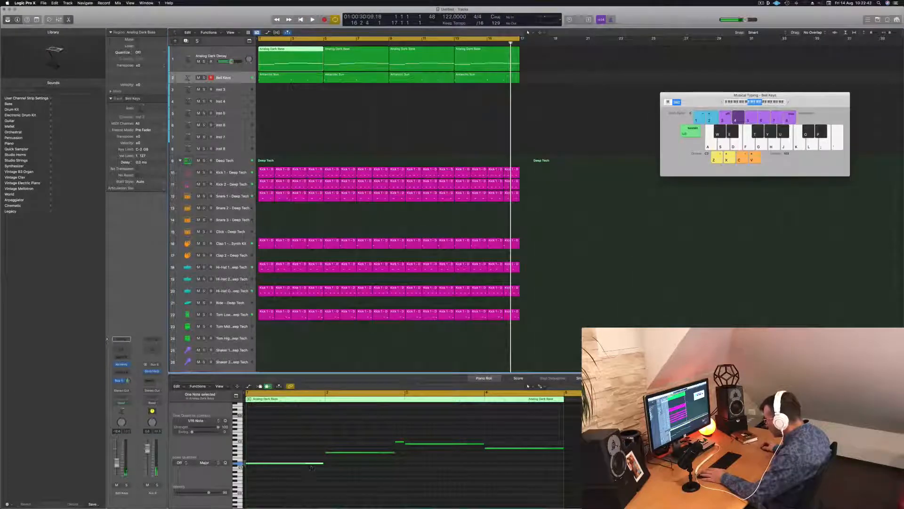
pyautogui.click(414, 444)
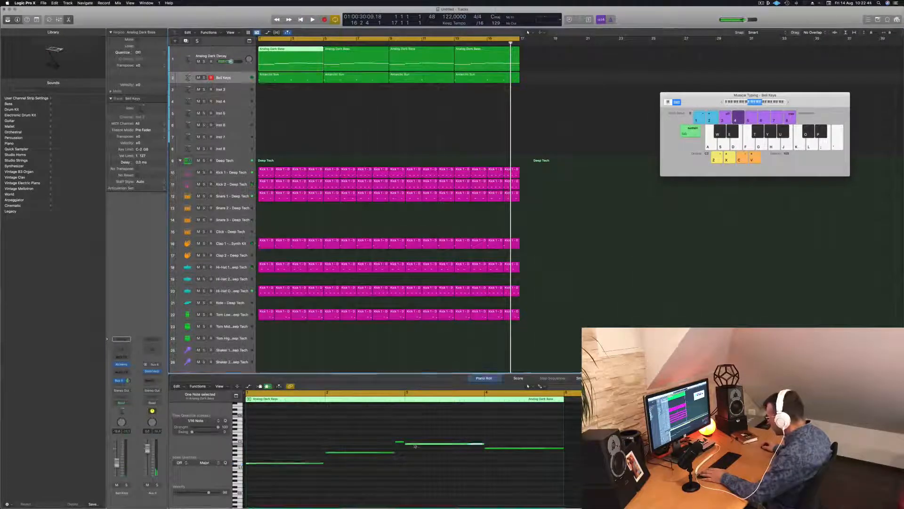
pyautogui.press('space')
# Try replacing the bar 3 chord in the first melody region with a copy of the neighbouring chord
pyautogui.click(288, 78)
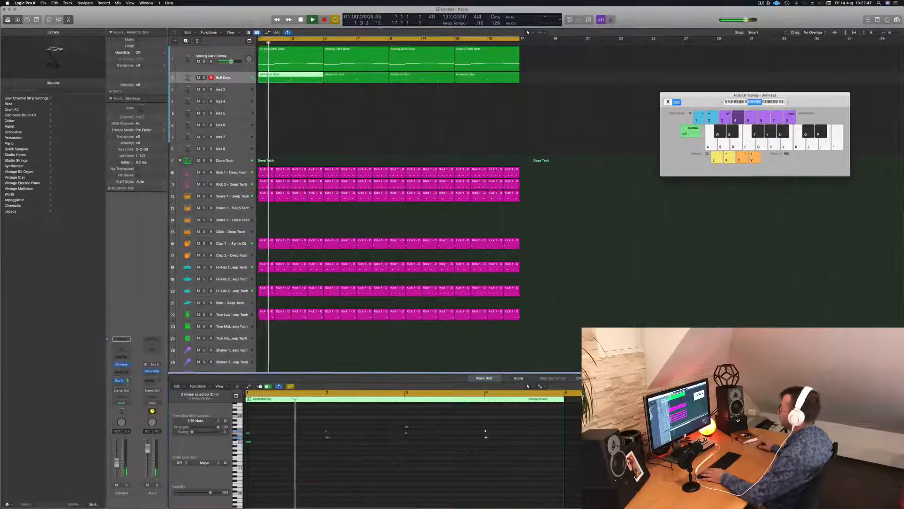
pyautogui.press('space')
pyautogui.click(403, 436)
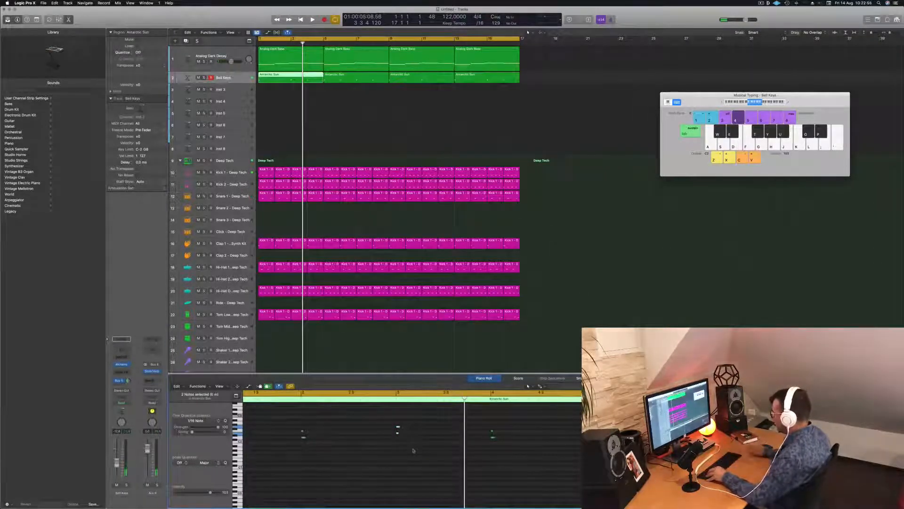
pyautogui.moveTo(283, 417); pyautogui.dragTo(322, 432)
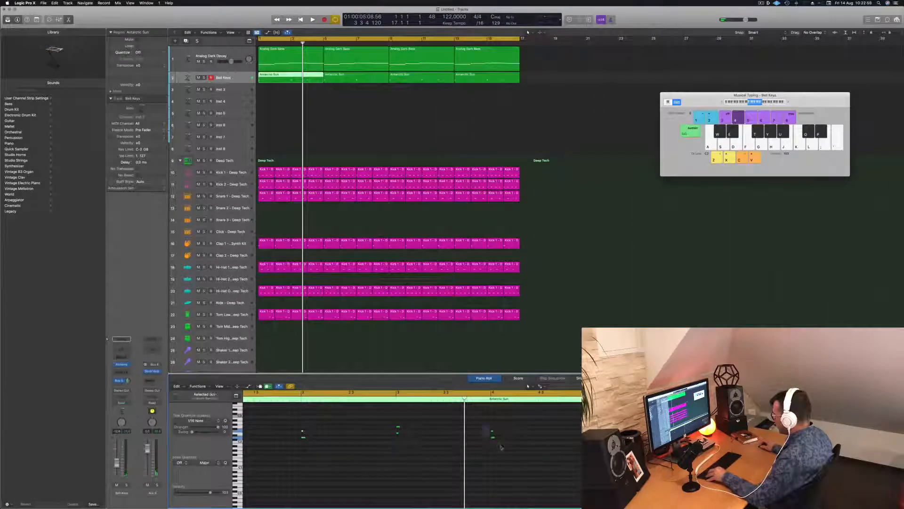
pyautogui.moveTo(493, 433); pyautogui.dragTo(404, 425)
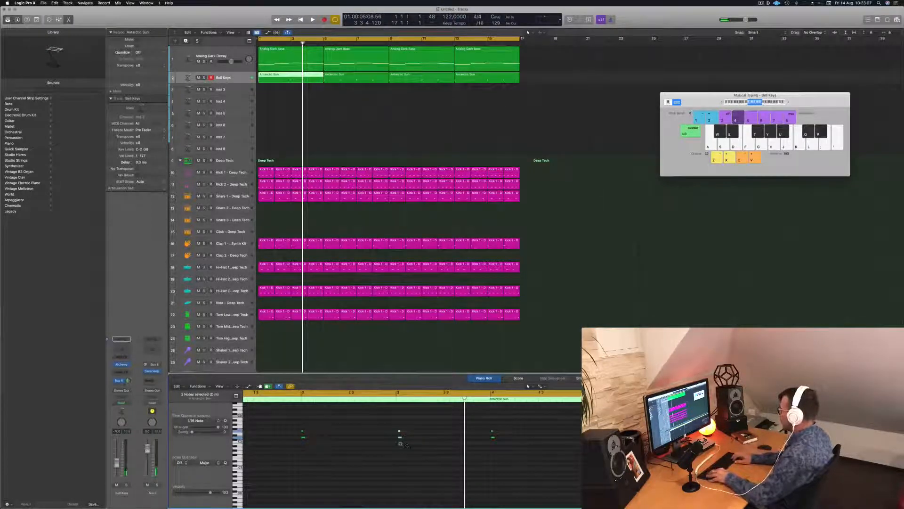
pyautogui.press('super+q')
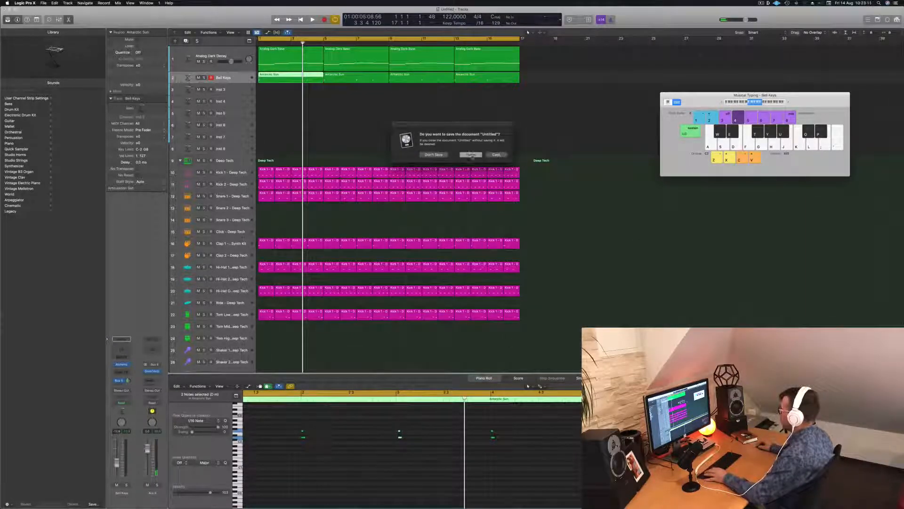
# Play the altered melody from the start and undo the bar 3 chord replacement
pyautogui.press('space')
pyautogui.scroll(-2, 430, 445)
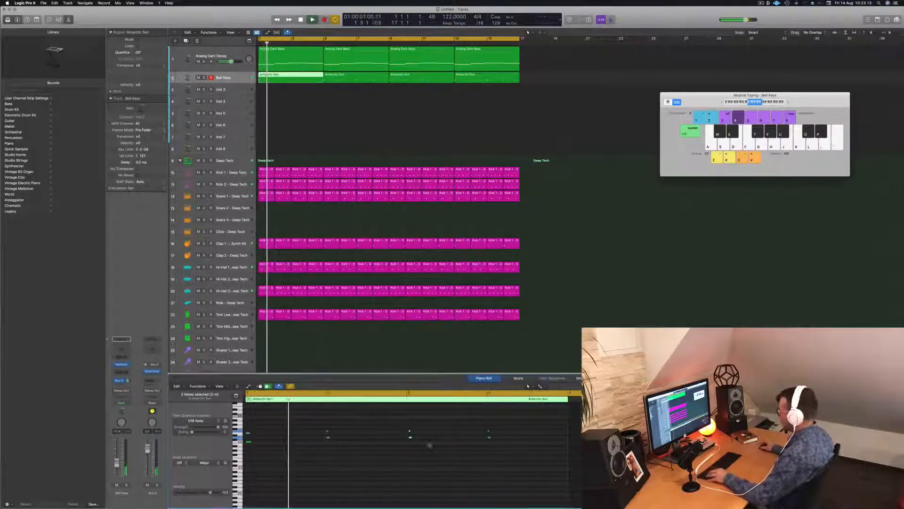
pyautogui.scroll(-1, 395, 438)
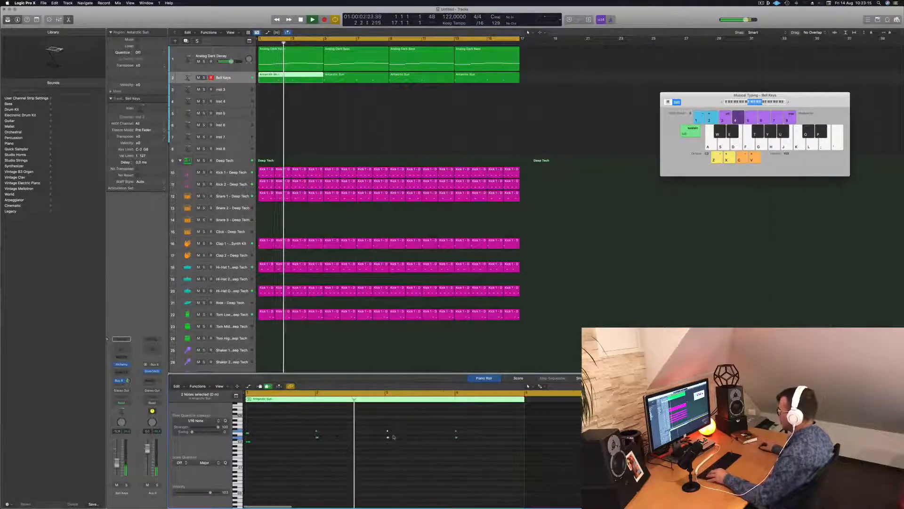
pyautogui.scroll(-1, 394, 437)
pyautogui.scroll(2, 371, 441)
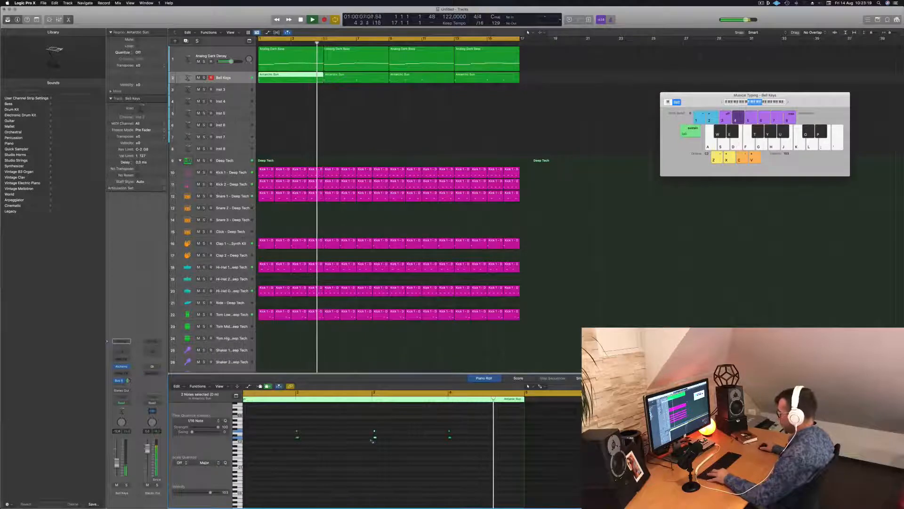
pyautogui.press('super+z')
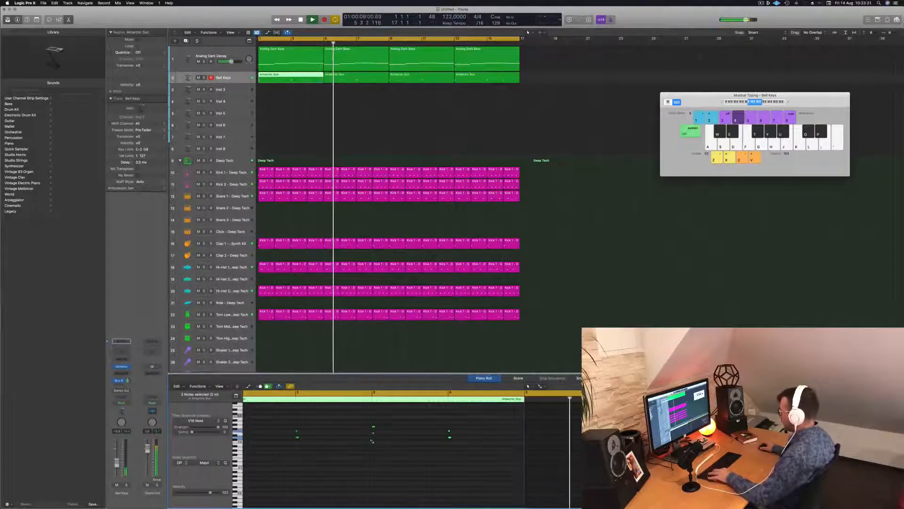
# Delete the short note before bar 3 in the first bass region and extend the bar 2 note up to bar 3
pyautogui.press('Return')
pyautogui.click(340, 76)
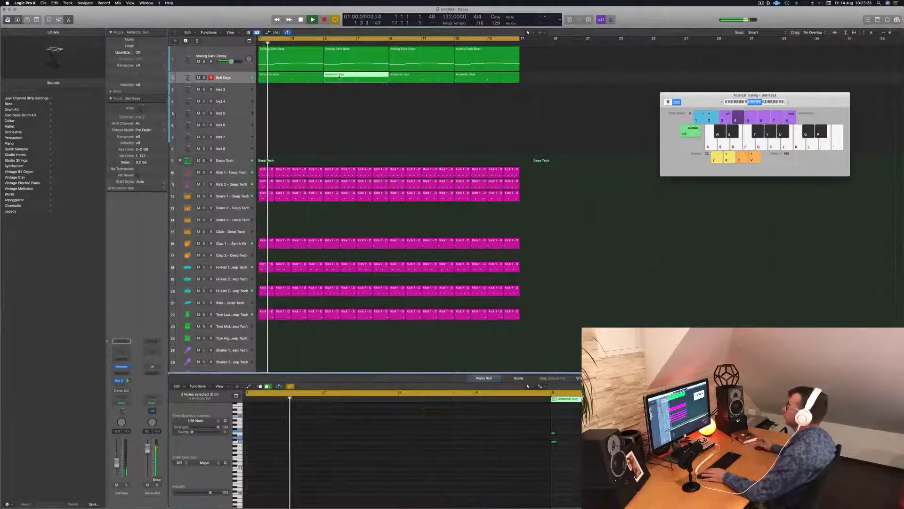
pyautogui.click(298, 80)
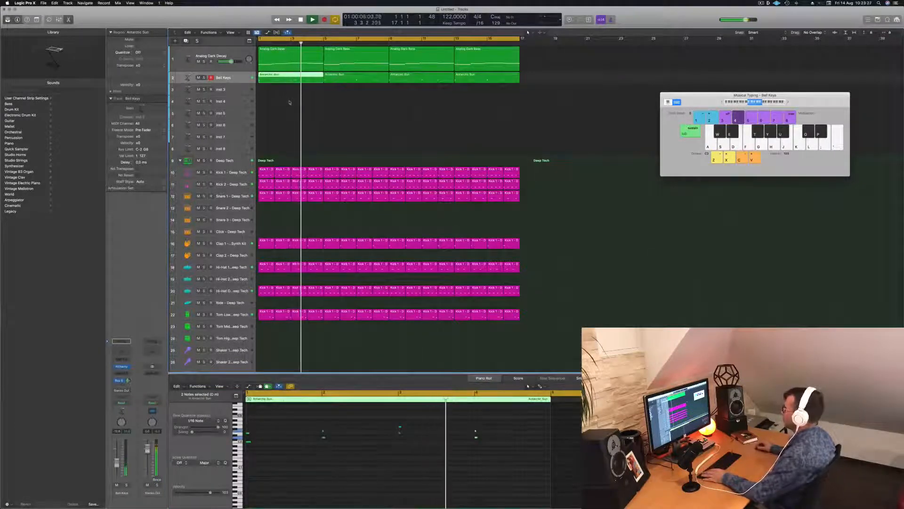
pyautogui.click(296, 61)
pyautogui.press('space')
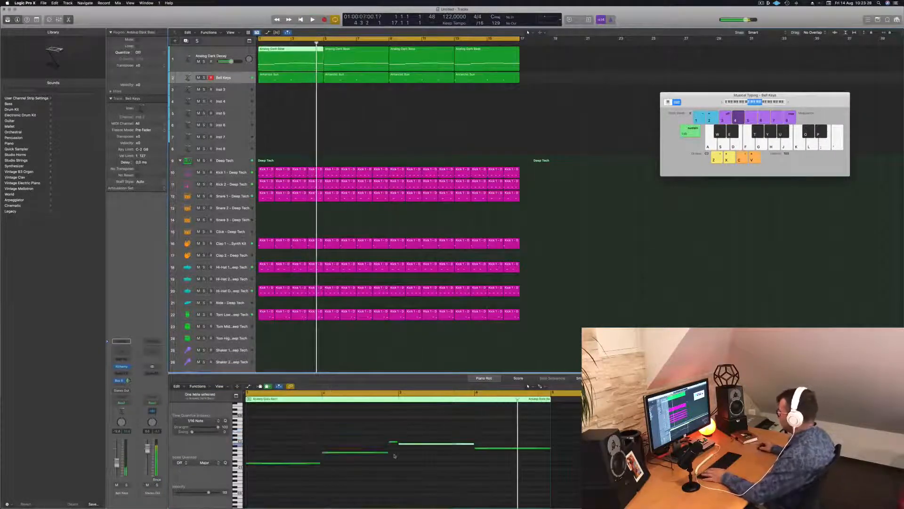
pyautogui.click(394, 442)
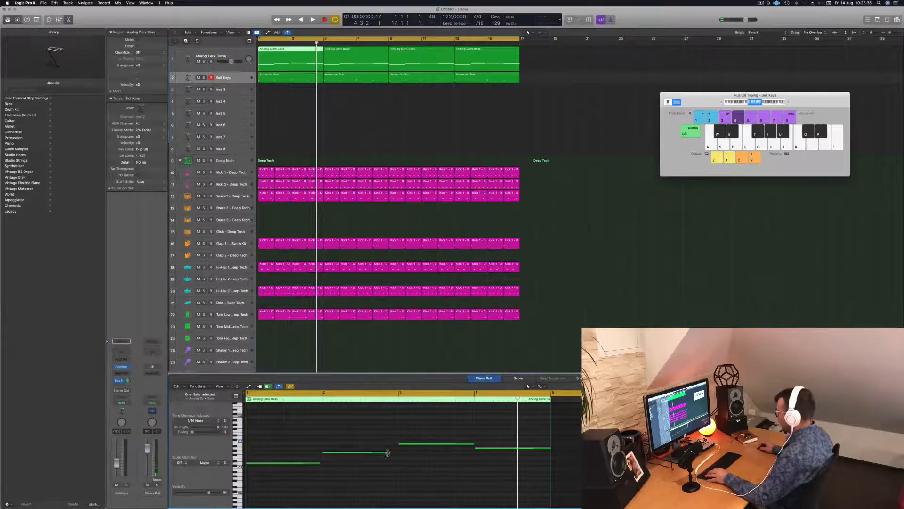
pyautogui.moveTo(388, 453); pyautogui.dragTo(397, 453)
pyautogui.press('space')
# Try the bar 3 bass note at lower pitches while playing the loop from the start
pyautogui.press('super+Left')
pyautogui.press('super+Left')
pyautogui.press('super+Left')
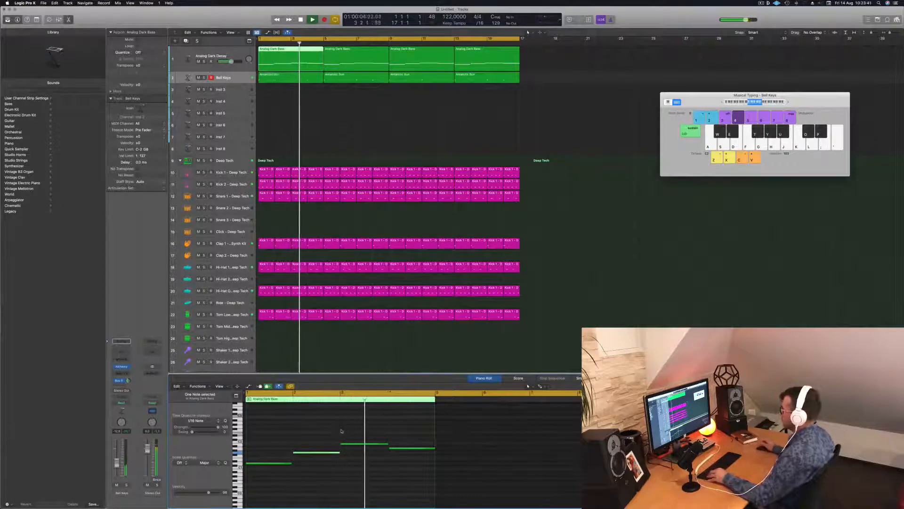
pyautogui.press('space')
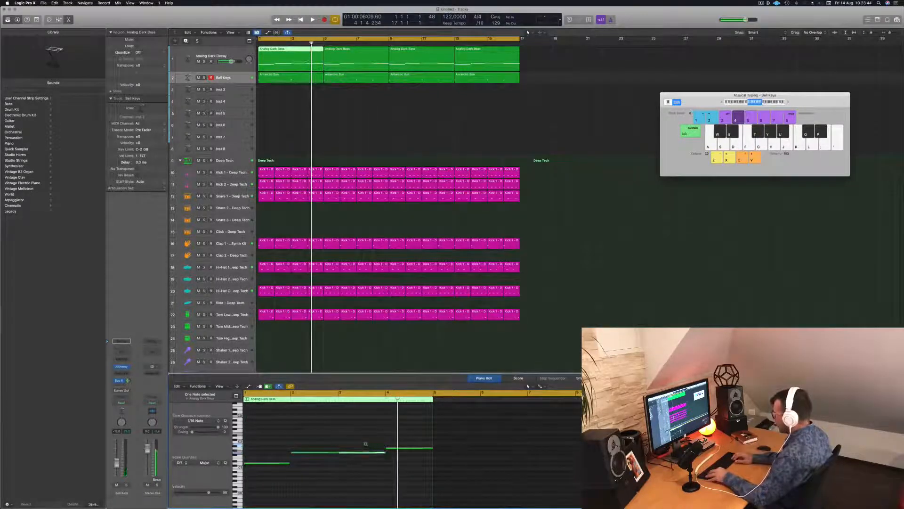
pyautogui.press('Return')
pyautogui.press('space')
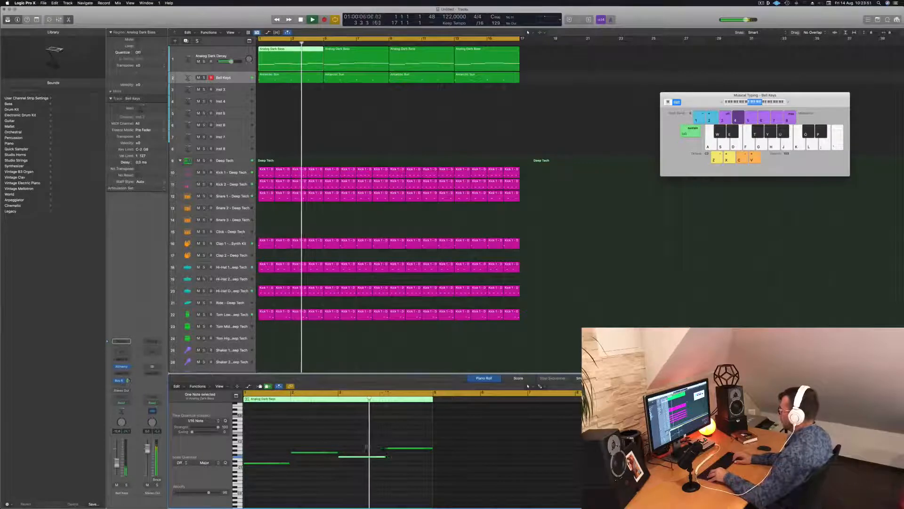
pyautogui.press('space')
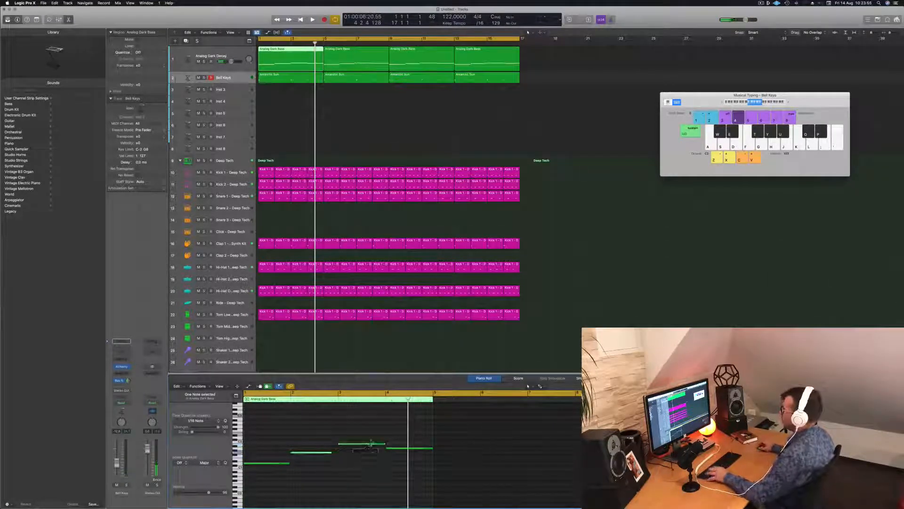
# Listen to the first melody region from the start and delete its chords in bars 2 to 4
pyautogui.press('Return')
pyautogui.press('space')
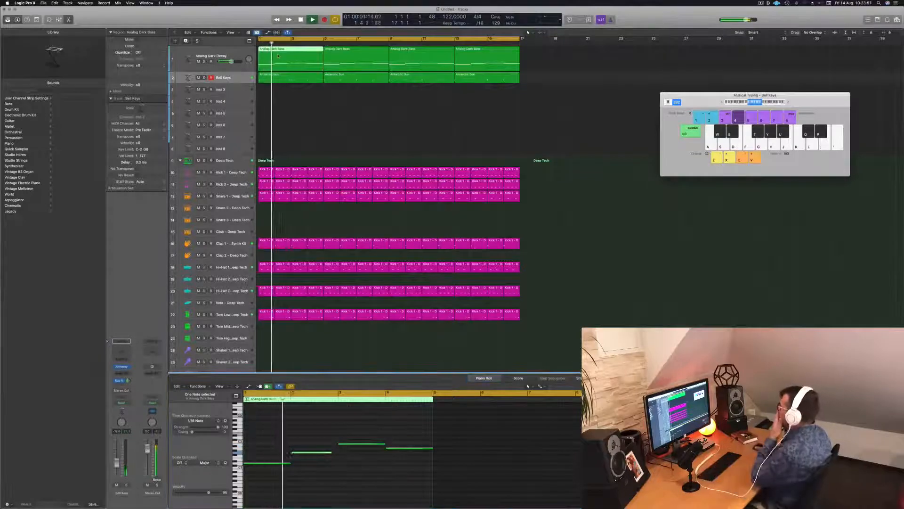
pyautogui.click(301, 81)
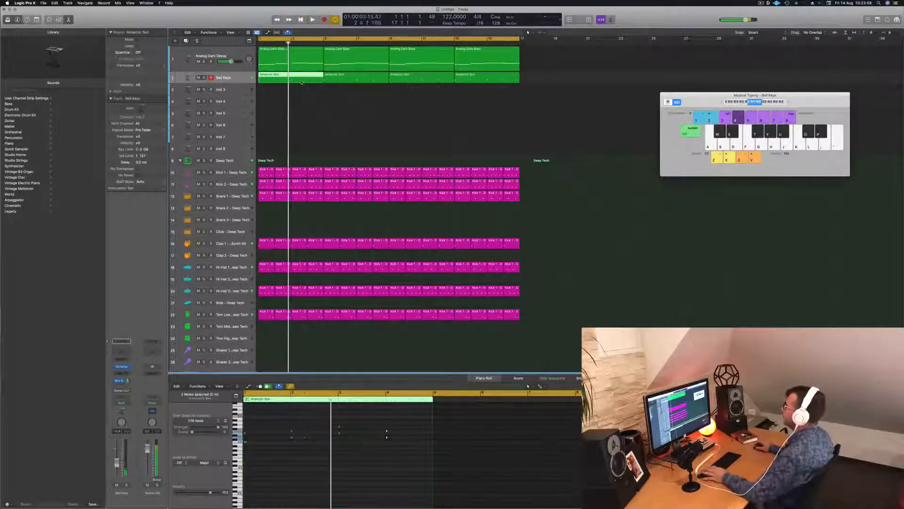
pyautogui.press('Return')
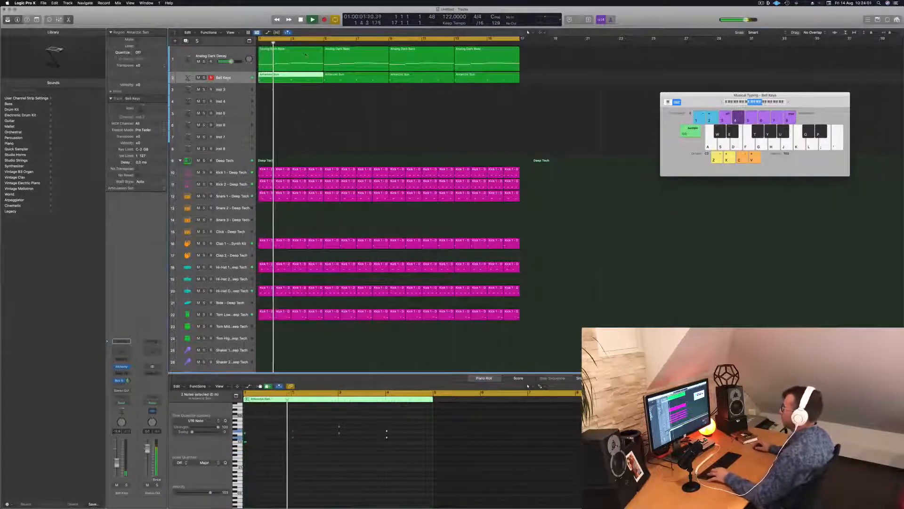
pyautogui.press('space')
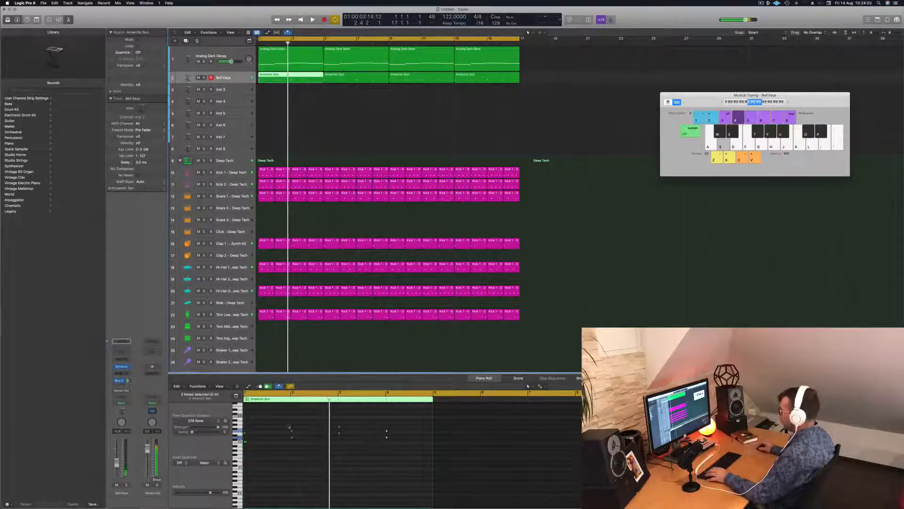
pyautogui.moveTo(290, 427); pyautogui.dragTo(391, 457)
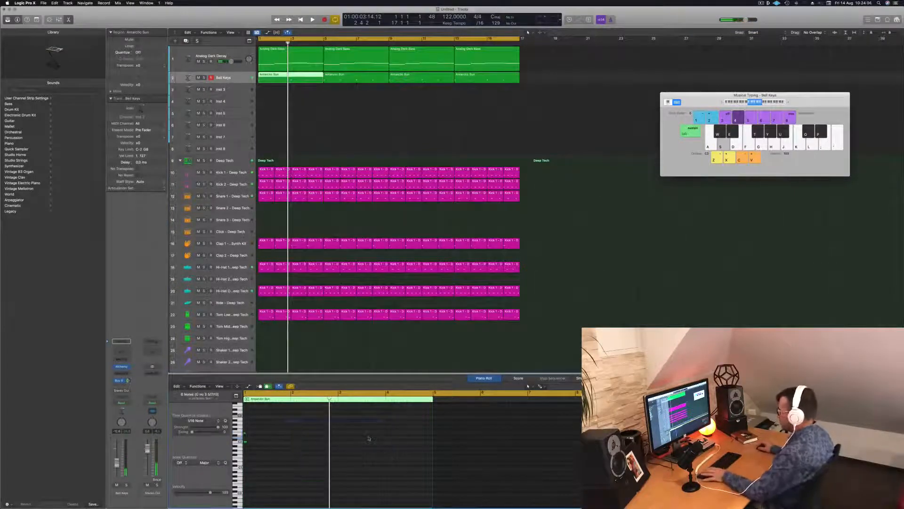
# Copy the melody region's opening chord to bar 3 and play the result
pyautogui.press('space')
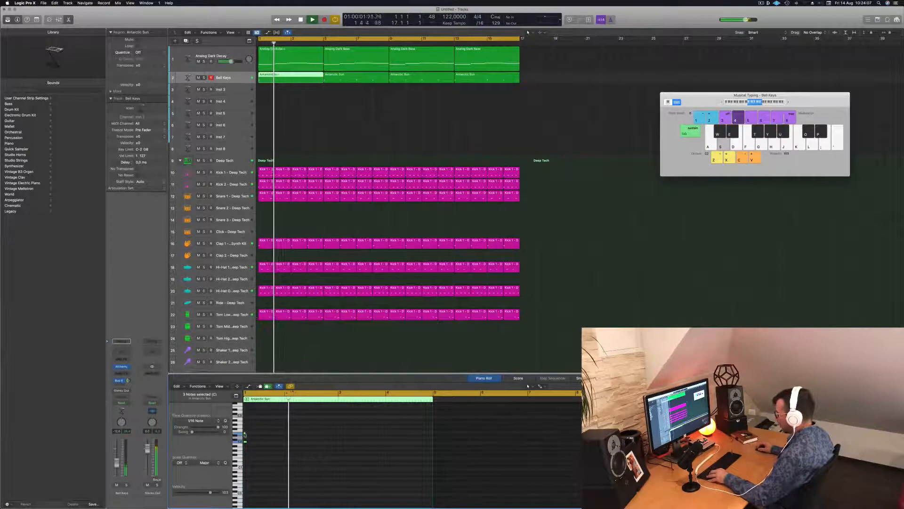
pyautogui.moveTo(244, 435); pyautogui.dragTo(334, 435)
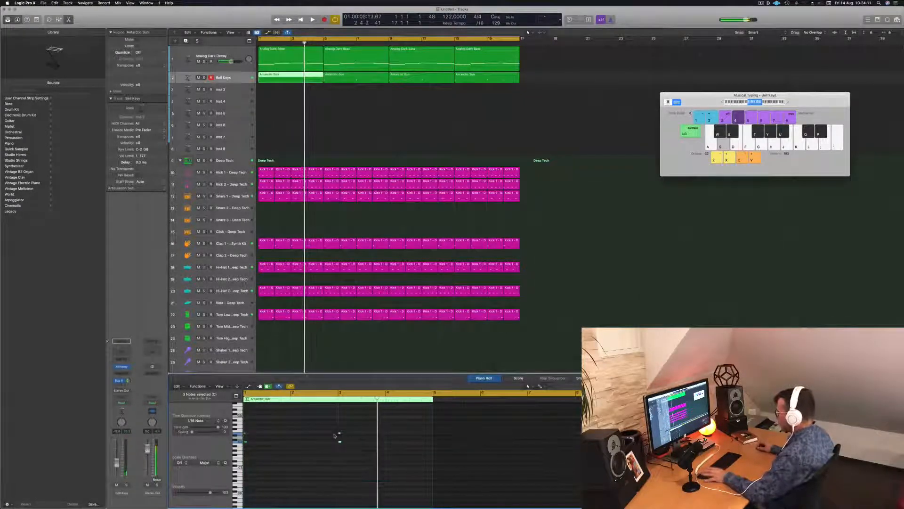
pyautogui.press('space')
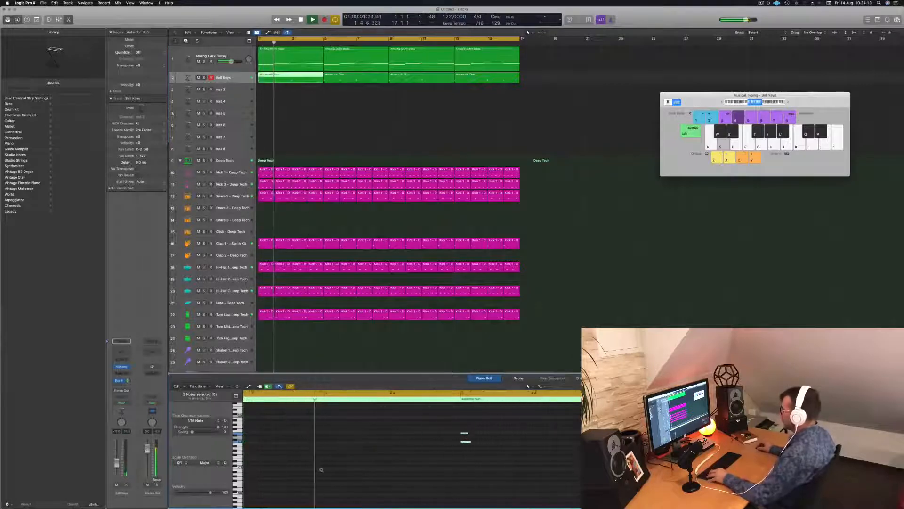
pyautogui.scroll(-8, 321, 469)
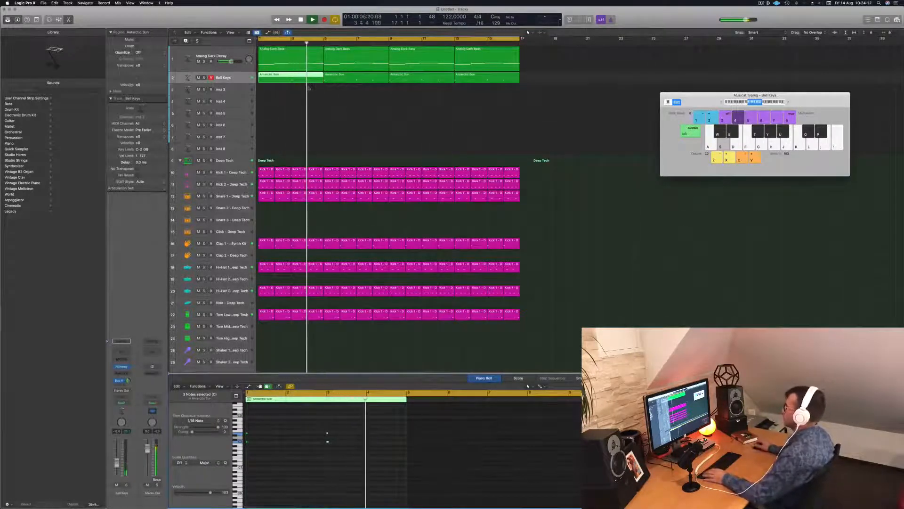
pyautogui.press('space')
# Replace the three following Bell Keys regions with copies of the edited first region, filling all 16 bars
pyautogui.moveTo(357, 93); pyautogui.dragTo(472, 79)
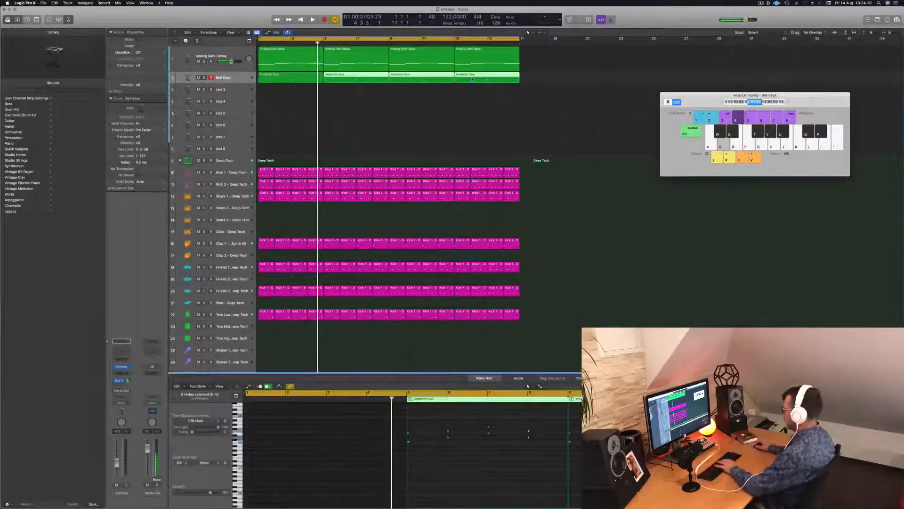
pyautogui.press('Delete')
pyautogui.moveTo(290, 78); pyautogui.dragTo(356, 80)
pyautogui.moveTo(424, 79)
pyautogui.mouseDown()
pyautogui.moveTo(301, 79)
pyautogui.moveTo(420, 82)
pyautogui.mouseUp()
# Save the project under a new name and play the arrangement from the start
pyautogui.press('space')
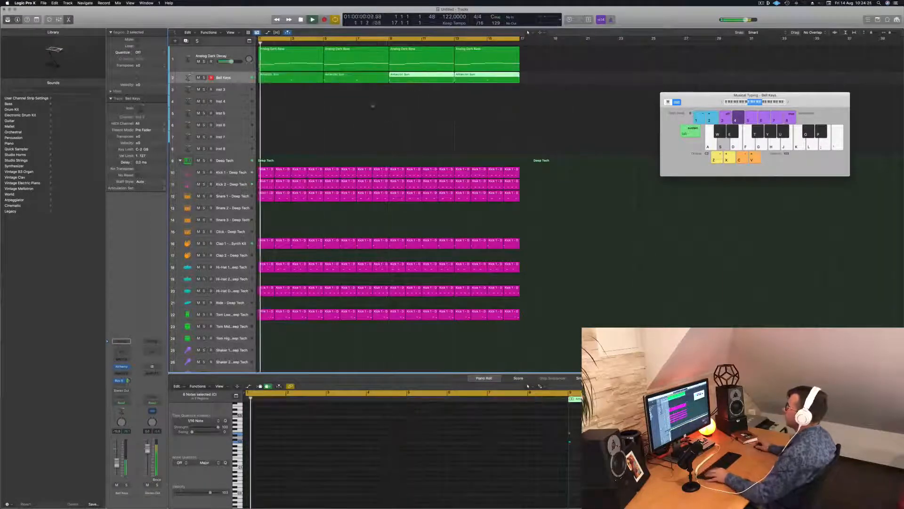
pyautogui.hscroll(-5, 323, 107)
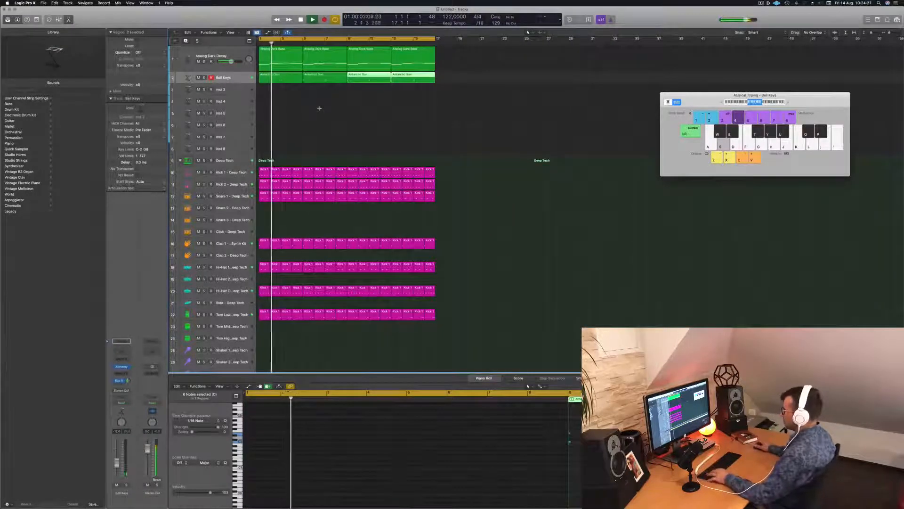
pyautogui.press('super+s')
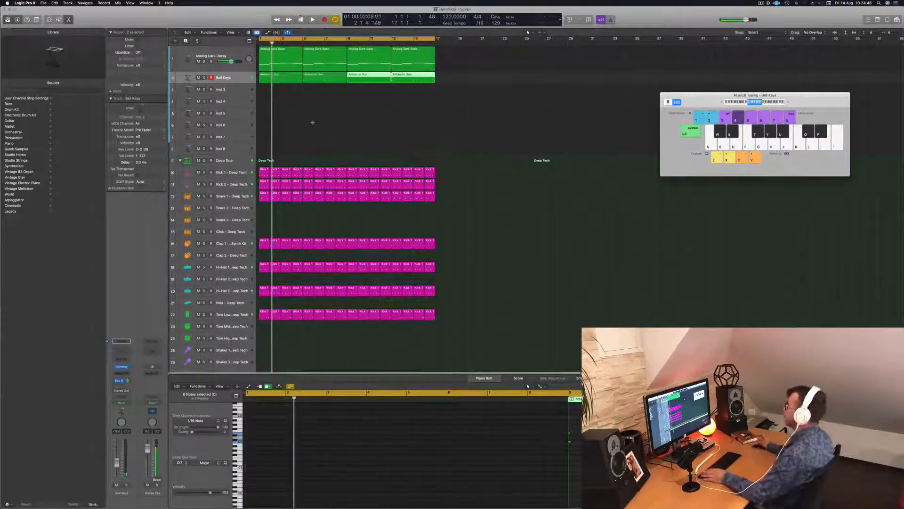
pyautogui.press('space')
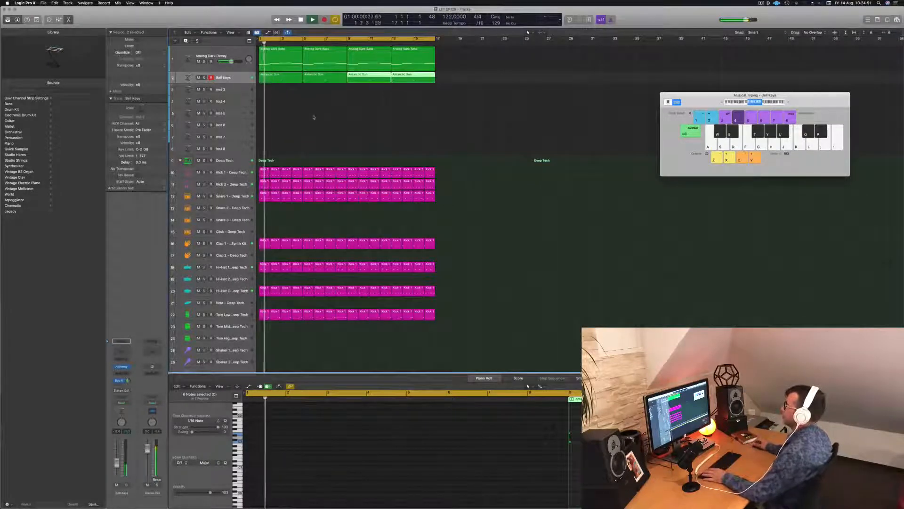
# Open Alchemy on the empty Inst 3 track and filter its preset browser to the Pads category
pyautogui.click(313, 117)
pyautogui.press('Down')
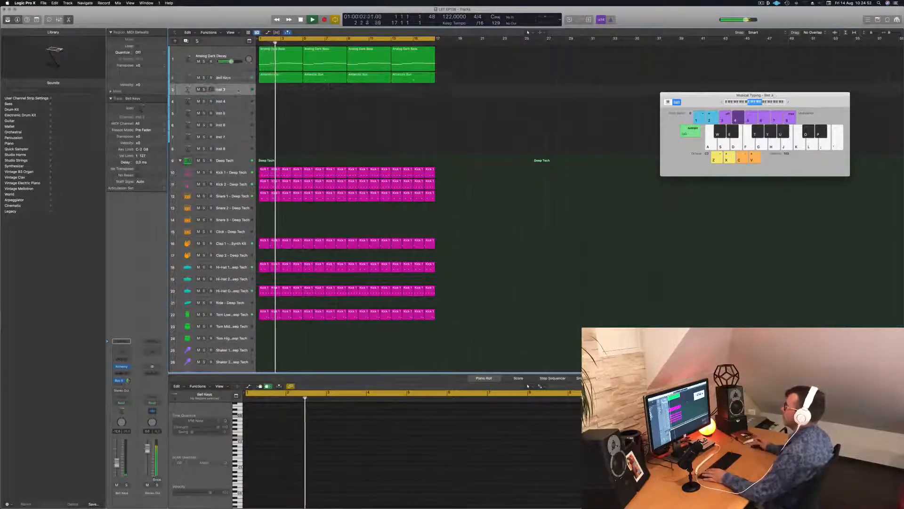
pyautogui.press('Return')
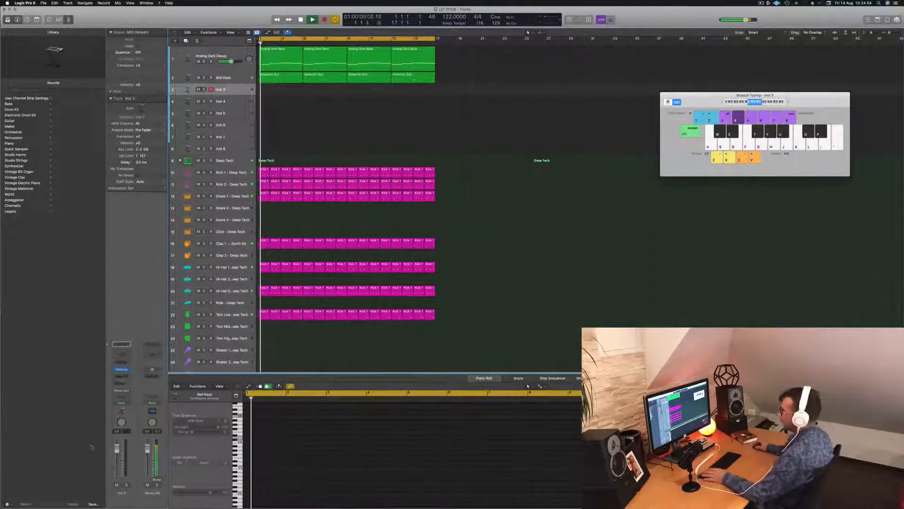
pyautogui.click(122, 370)
pyautogui.click(122, 369)
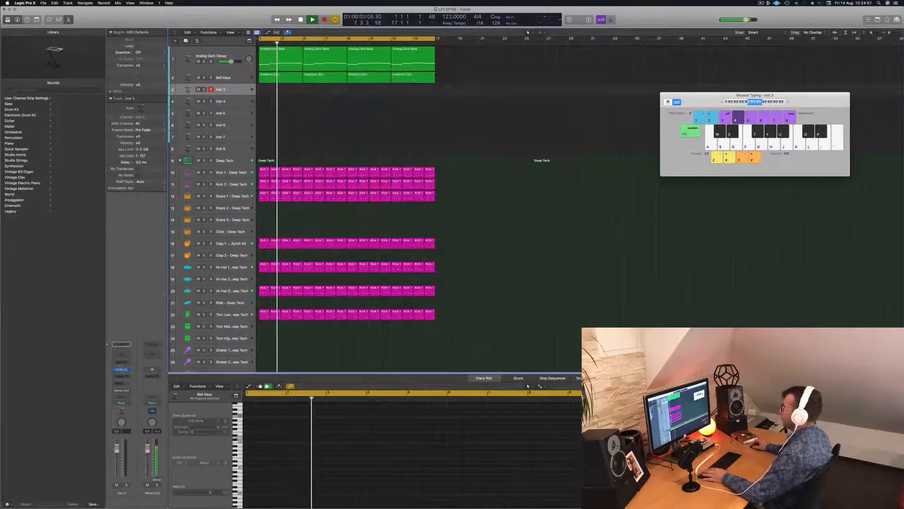
pyautogui.click(122, 370)
pyautogui.moveTo(436, 85); pyautogui.dragTo(517, 163)
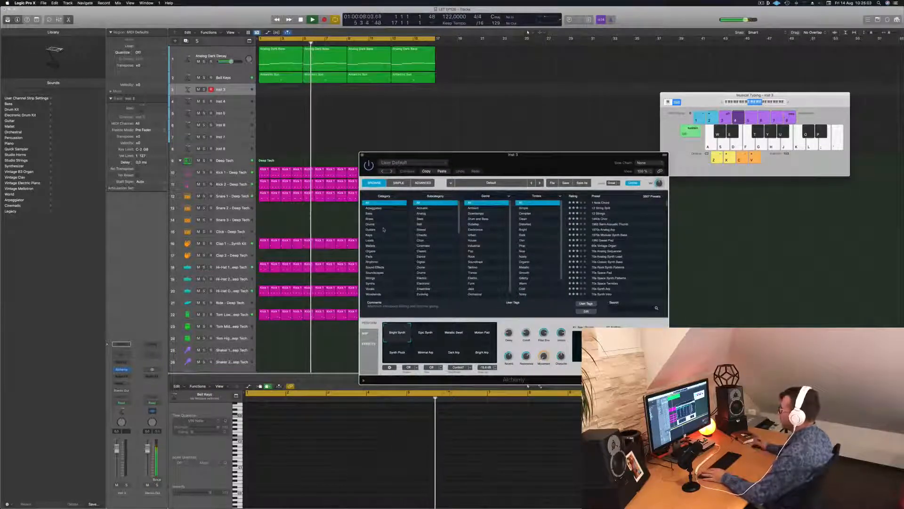
pyautogui.click(369, 256)
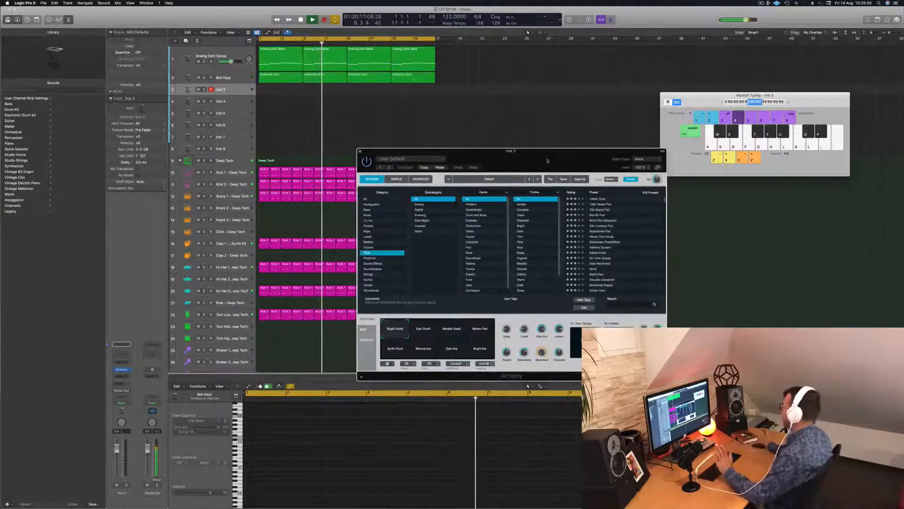
pyautogui.moveTo(550, 164); pyautogui.dragTo(511, 150)
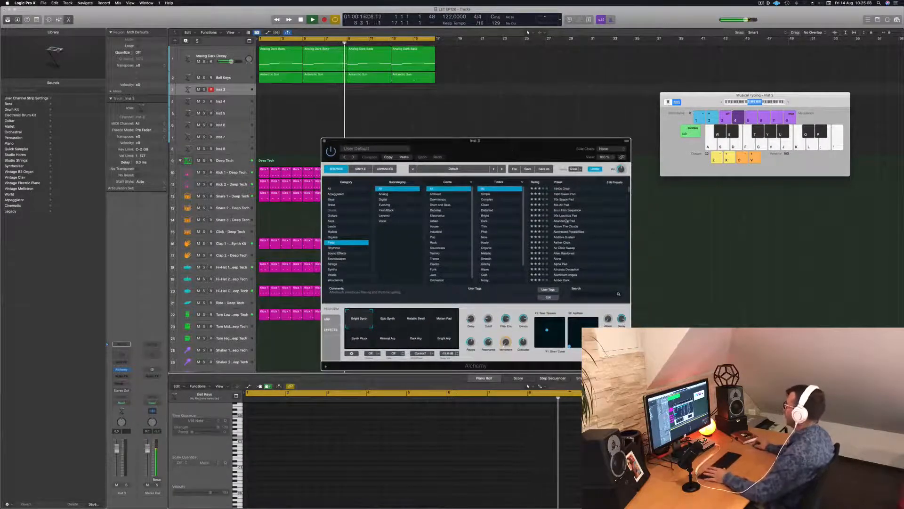
# Try the Abandoned Pad preset by playing notes in different octaves over the looping arrangement
pyautogui.click(566, 221)
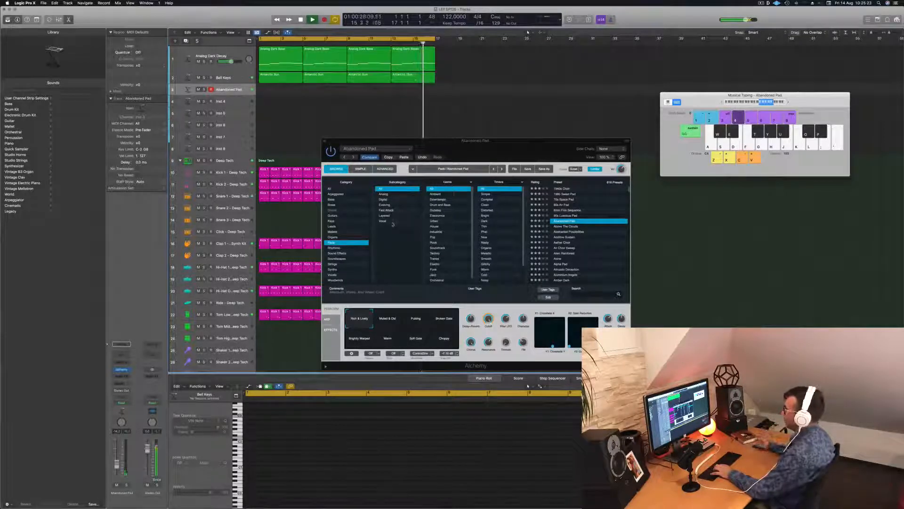
pyautogui.moveTo(446, 157)
pyautogui.mouseDown()
pyautogui.moveTo(427, 158)
pyautogui.moveTo(442, 151)
pyautogui.mouseUp()
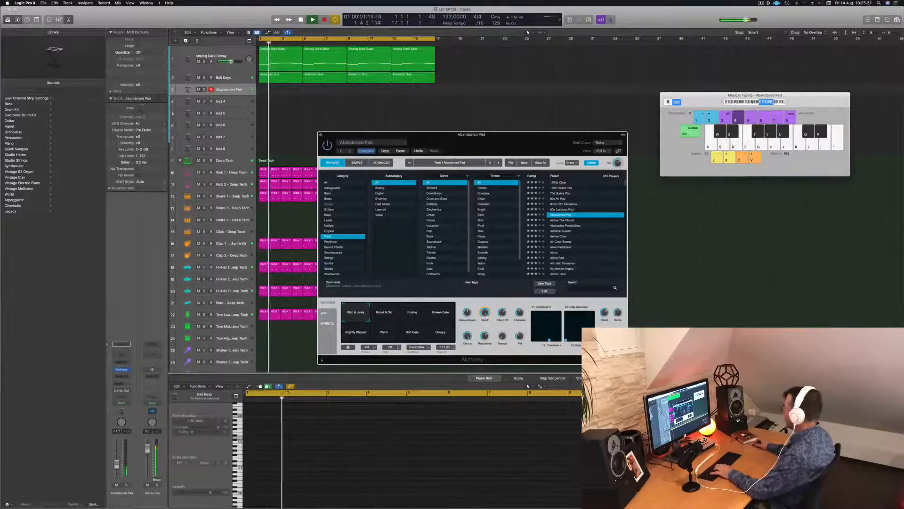
pyautogui.click(754, 101)
pyautogui.click(759, 102)
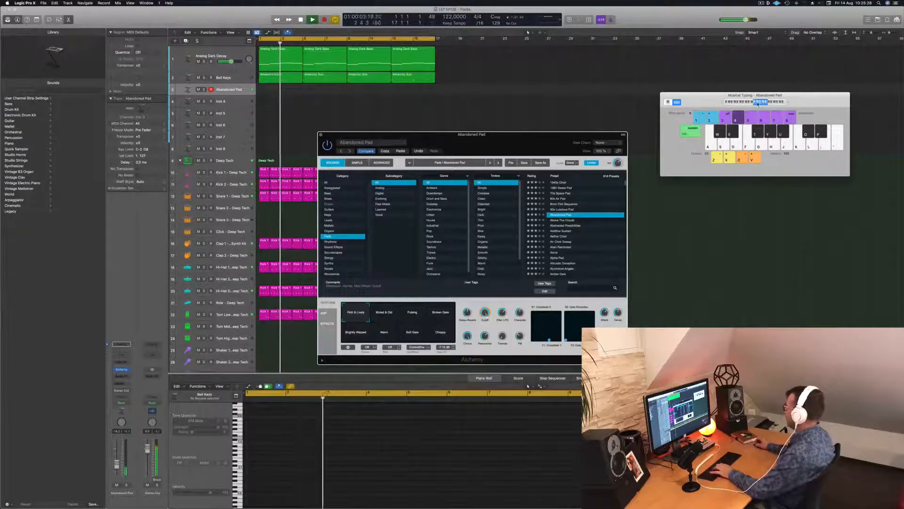
pyautogui.press('h')
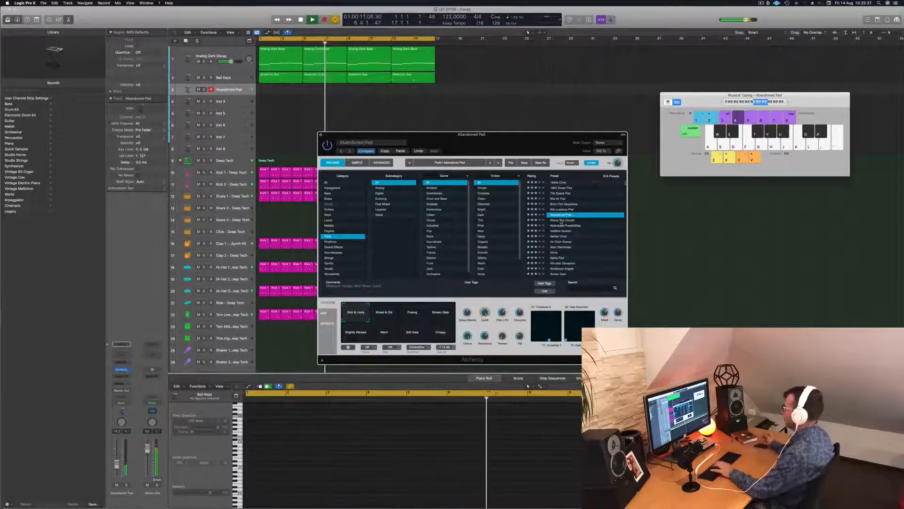
# Try the Above The Clouds preset by playing notes over the beat while adjusting the track volume
pyautogui.click(562, 220)
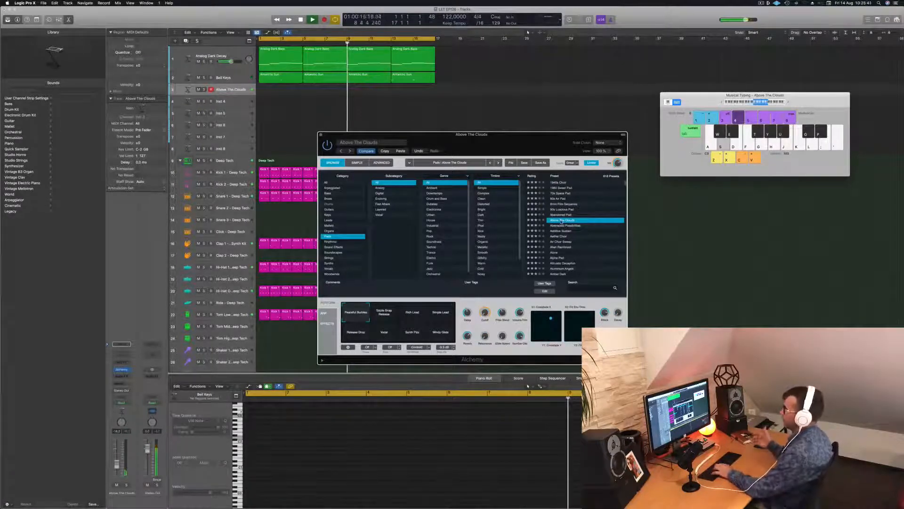
pyautogui.press('g')
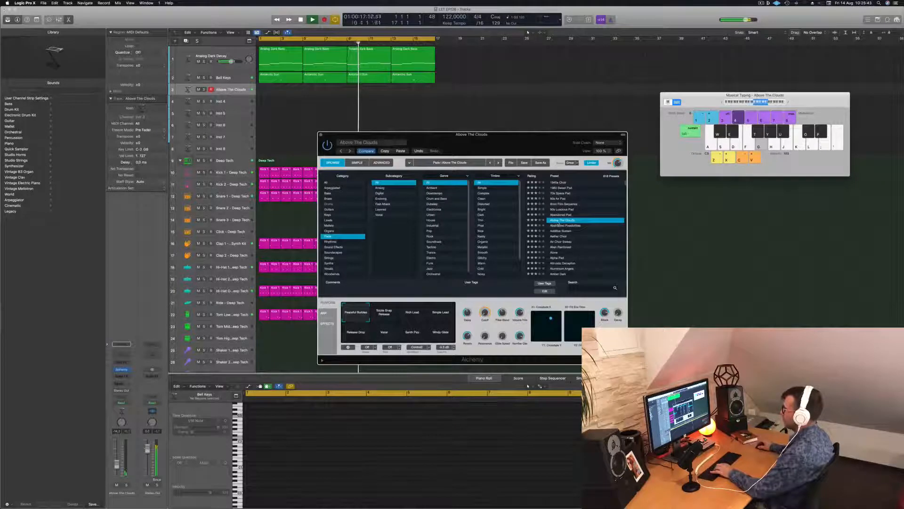
pyautogui.press('f')
pyautogui.moveTo(117, 460); pyautogui.dragTo(117, 458)
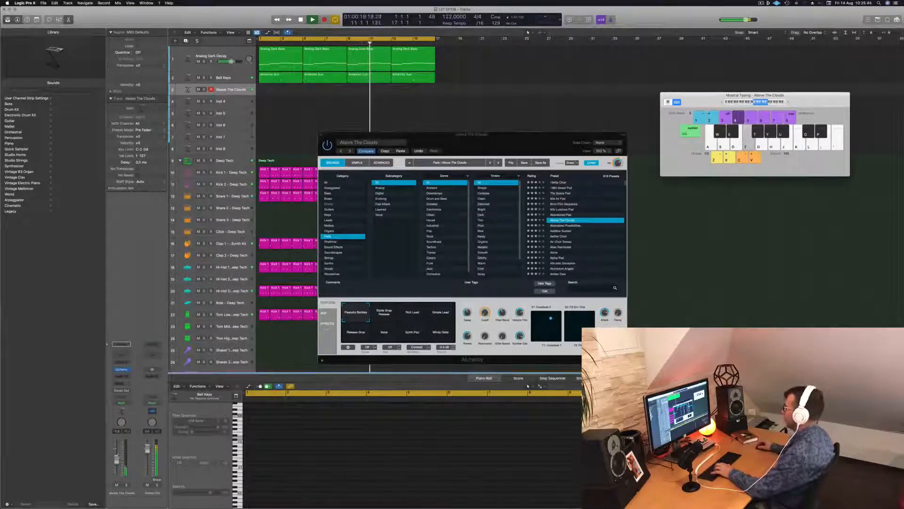
# Load the Air Choir Sweep pad preset, audition it over the arrangement and adjust its track volume
pyautogui.click(561, 244)
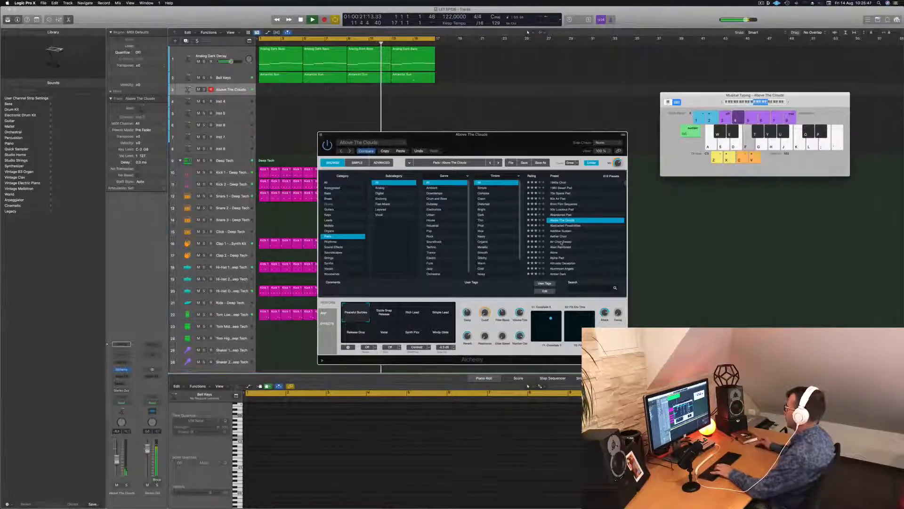
pyautogui.click(561, 242)
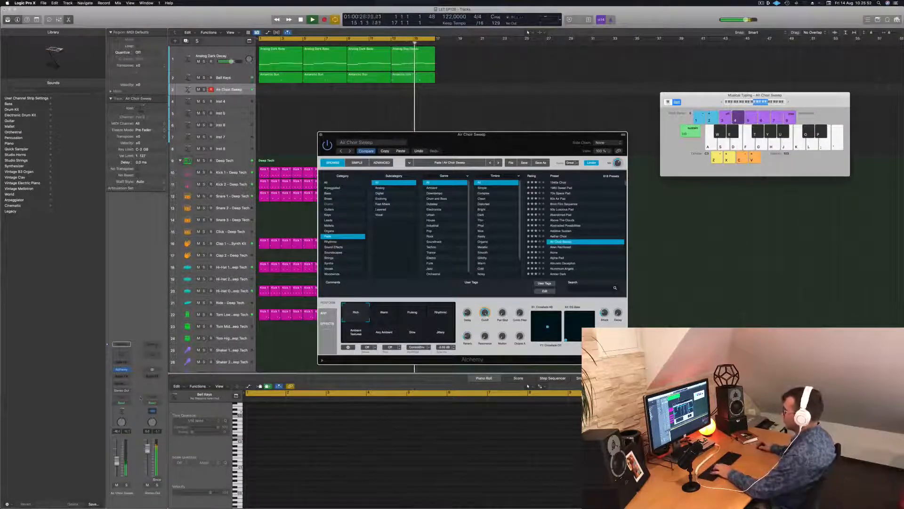
pyautogui.click(117, 460)
pyautogui.press('f')
# Add a Bus 6 send to the Air Choir Sweep track and switch the preset to its Warm variation
pyautogui.click(121, 383)
pyautogui.moveTo(131, 391)
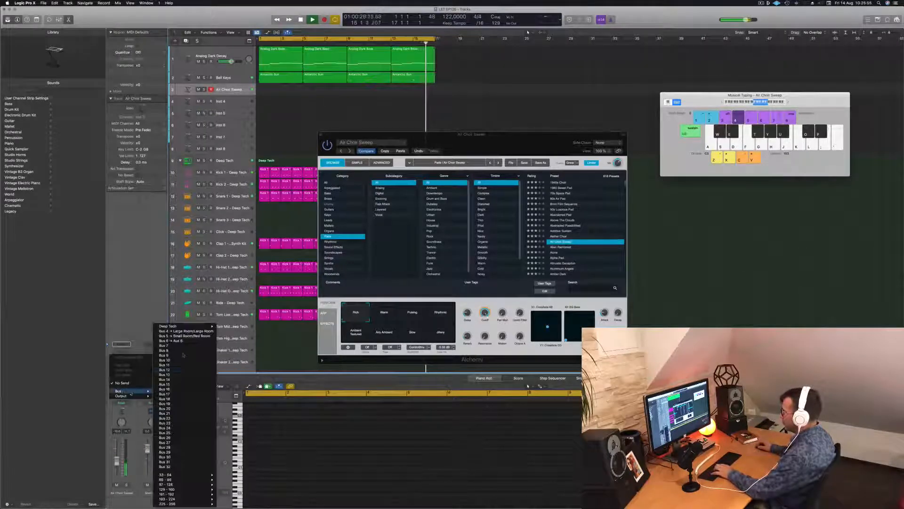
pyautogui.click(185, 341)
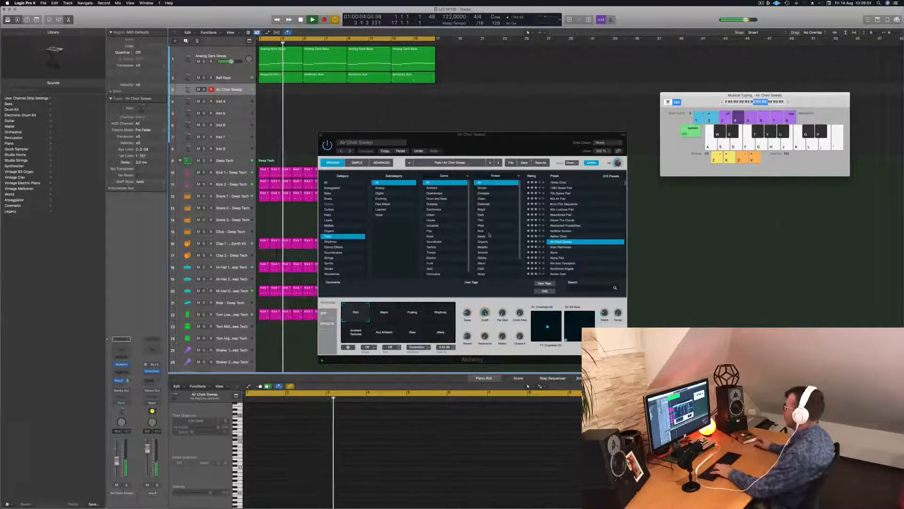
pyautogui.click(390, 315)
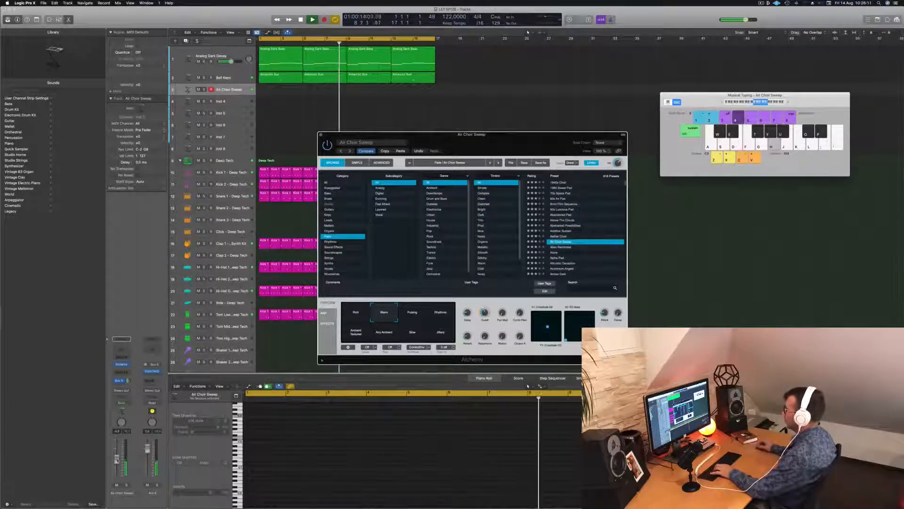
# Fine-tune the pad's volume and record two long sustained notes with Air Choir Sweep across bars 13 to 16
pyautogui.moveTo(117, 461); pyautogui.dragTo(118, 461)
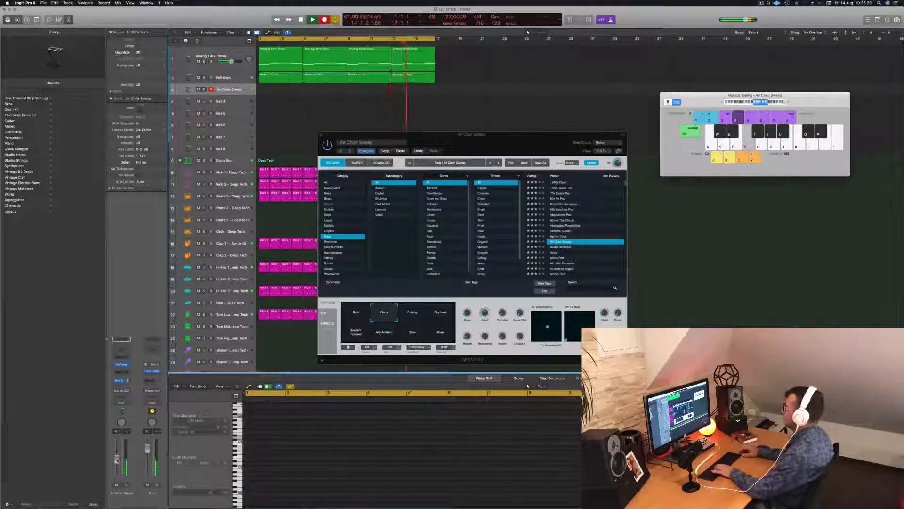
pyautogui.press('h')
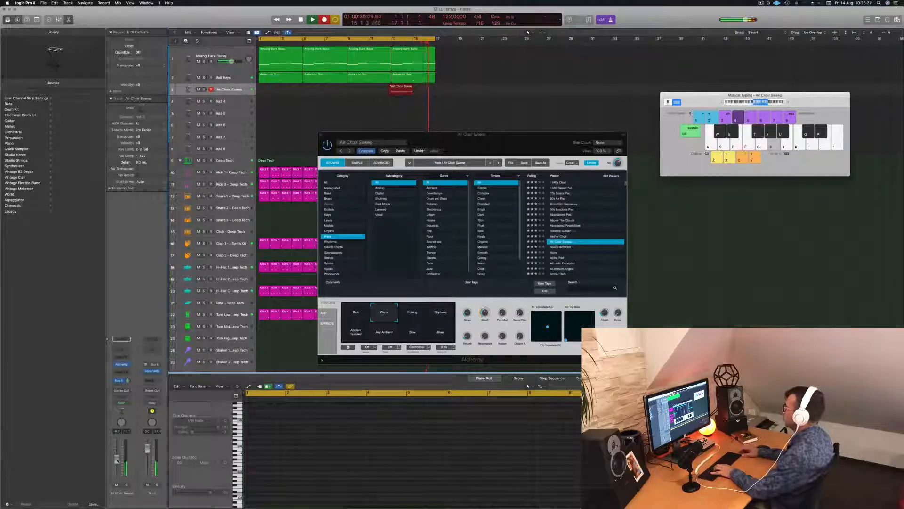
pyautogui.press('space')
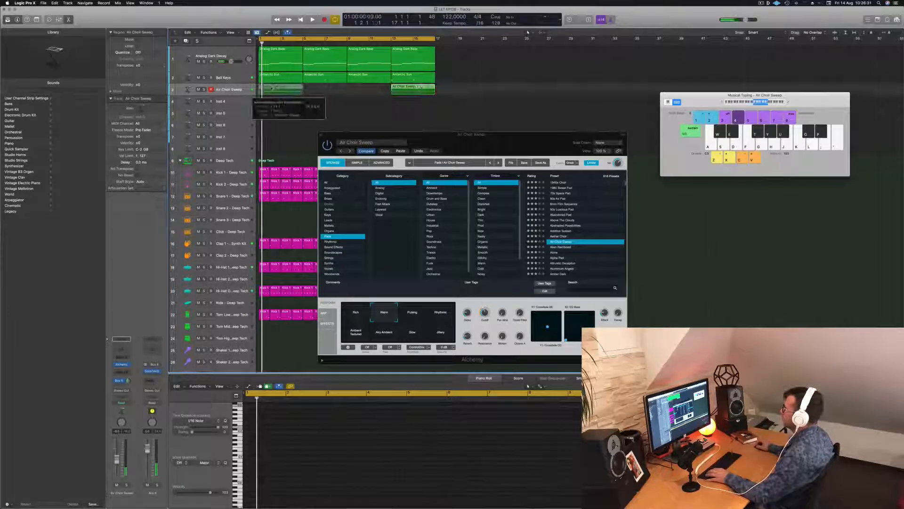
# Move the recorded Air Choir Sweep region to bars 1 to 4 and select both of its notes
pyautogui.moveTo(421, 87); pyautogui.dragTo(323, 90)
pyautogui.press('super+z')
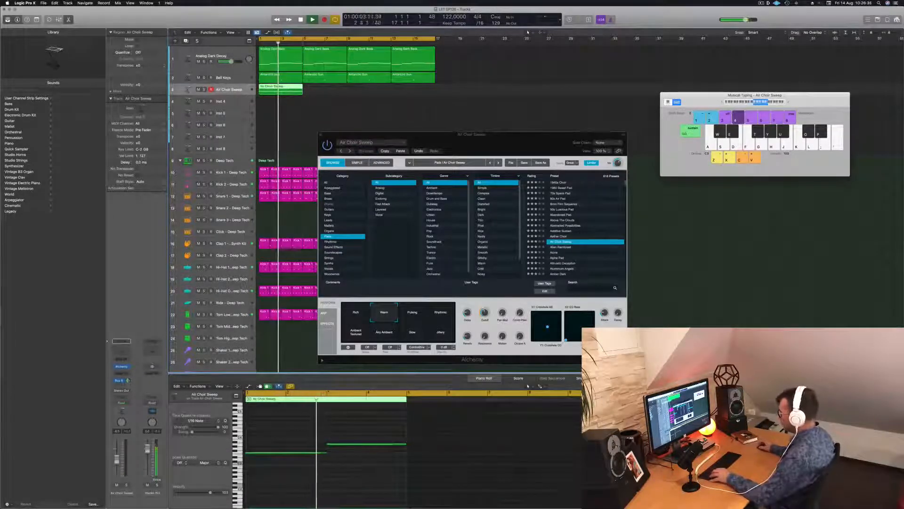
pyautogui.press('super+a')
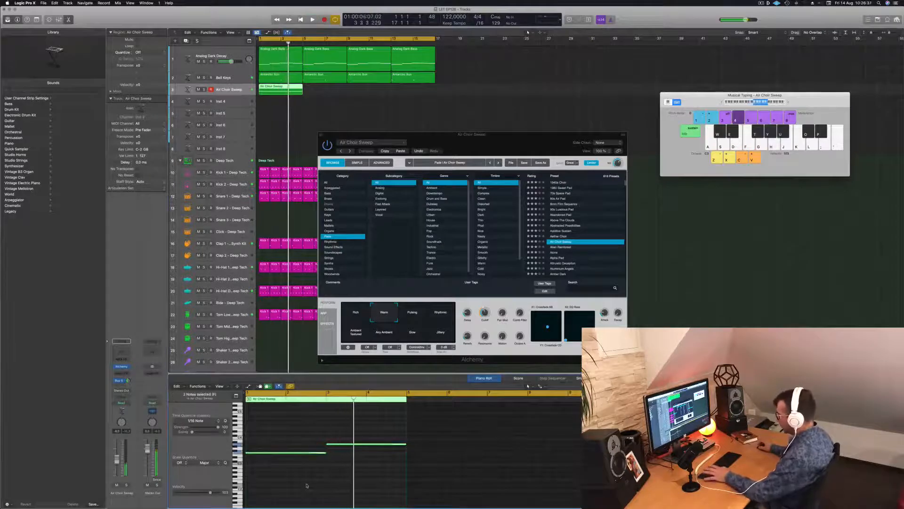
# Copy the four-bar Air Choir Sweep region along its track until it fills all 16 bars
pyautogui.press('space')
pyautogui.moveTo(281, 90); pyautogui.dragTo(381, 90)
pyautogui.press('space')
pyautogui.press('space')
# Lower the Air Choir Sweep track's volume, move the Alchemy window off the regions and restart playback from the beginning
pyautogui.moveTo(436, 142); pyautogui.dragTo(510, 114)
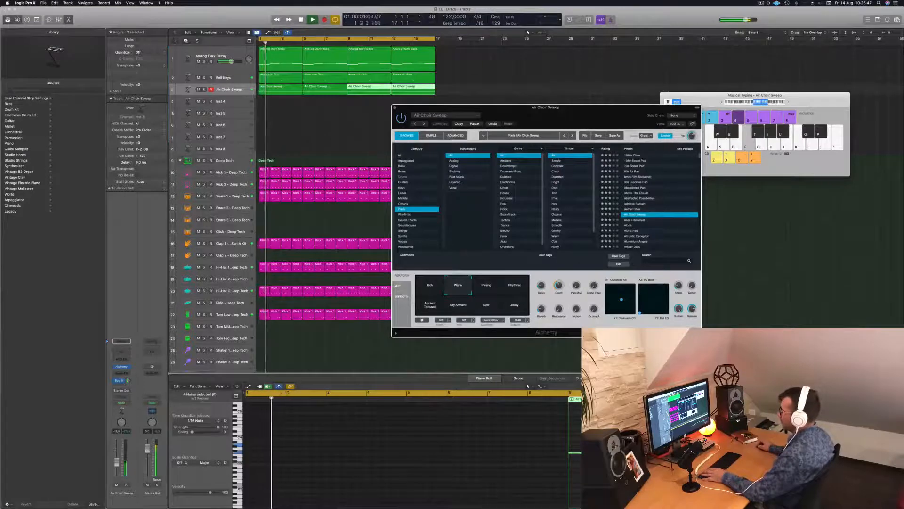
pyautogui.moveTo(117, 461); pyautogui.dragTo(118, 467)
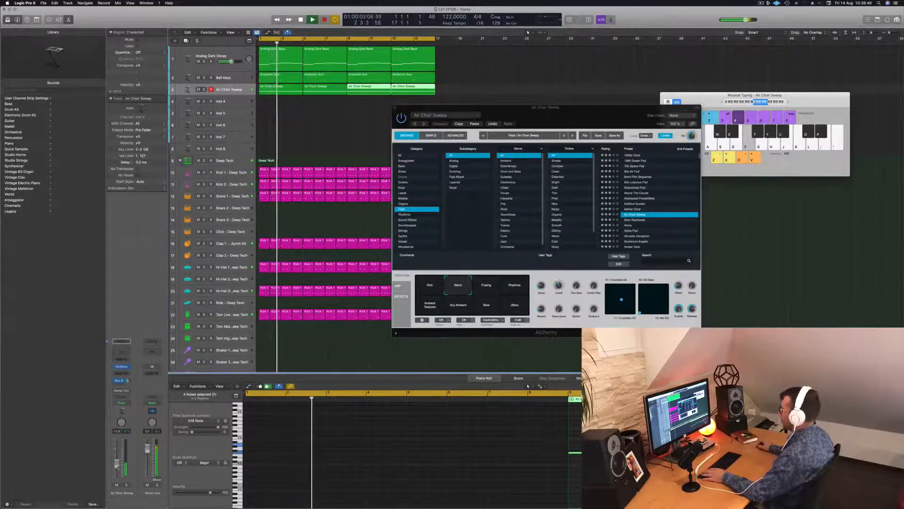
pyautogui.moveTo(574, 111); pyautogui.dragTo(705, 52)
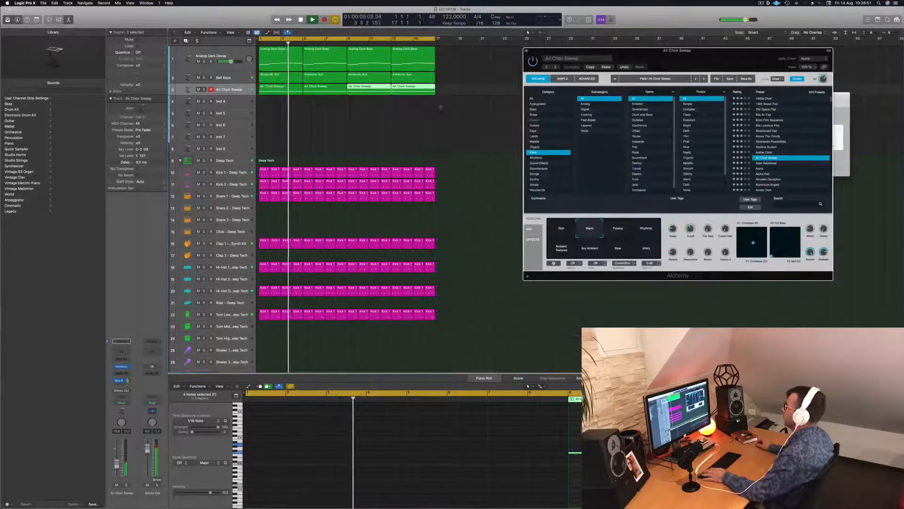
pyautogui.click(286, 118)
pyautogui.press('Return')
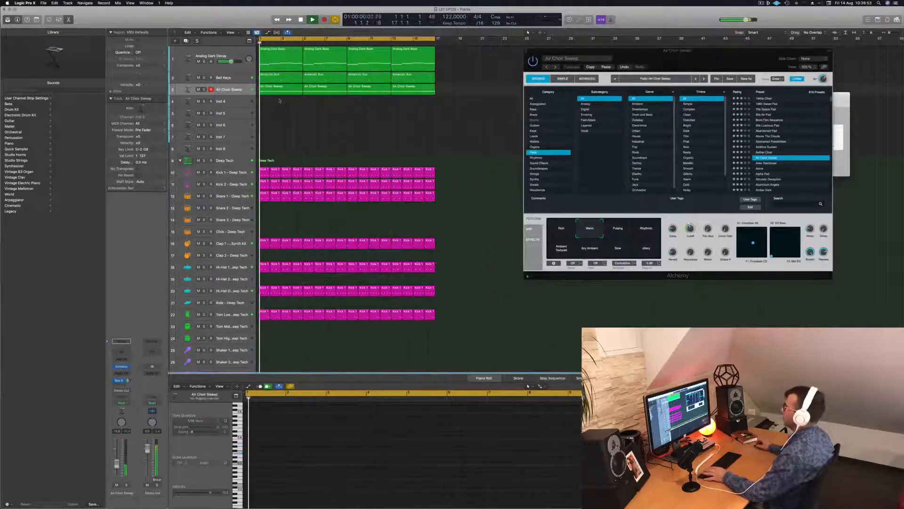
# Duplicate the Analog Dark Decay track with its settings and copy the first Air Choir Sweep region onto the new track
pyautogui.click(282, 56)
pyautogui.press('space')
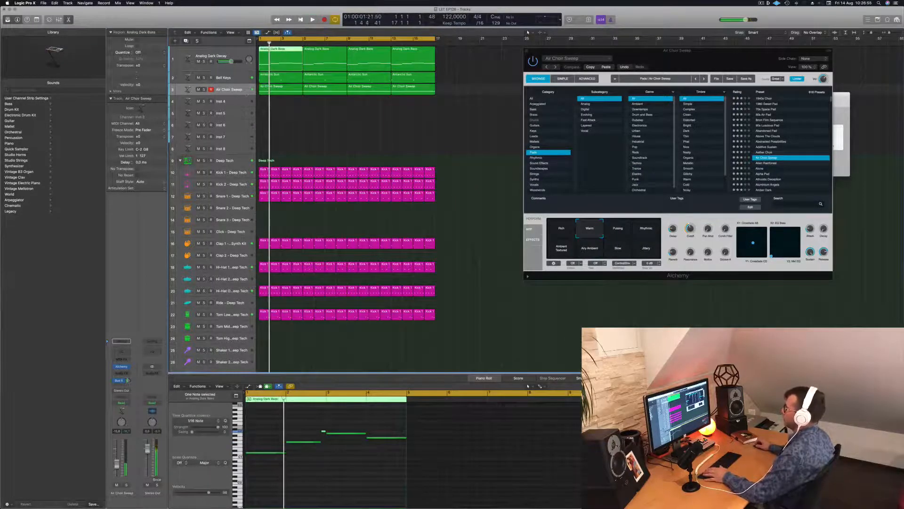
pyautogui.click(292, 89)
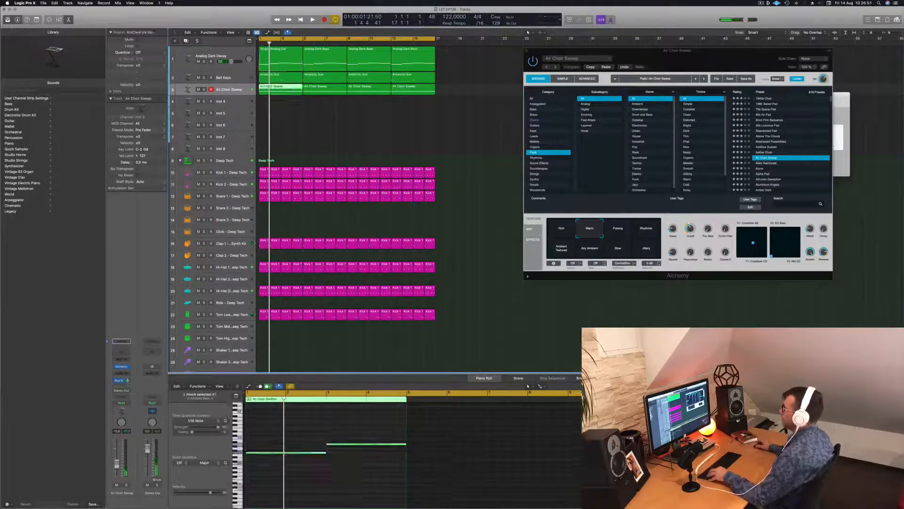
pyautogui.click(235, 57)
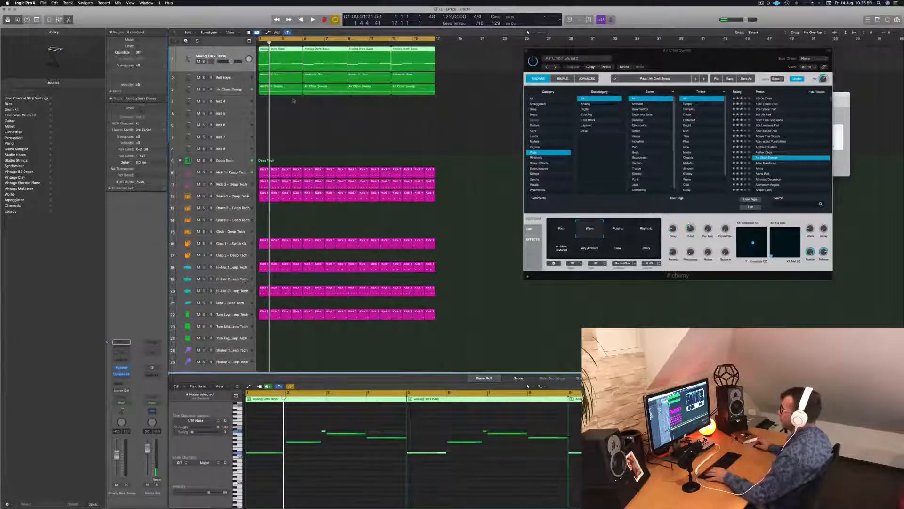
pyautogui.press('super+d')
pyautogui.keyDown('alt'); pyautogui.moveTo(278, 115); pyautogui.dragTo(277, 94); pyautogui.keyUp('alt')
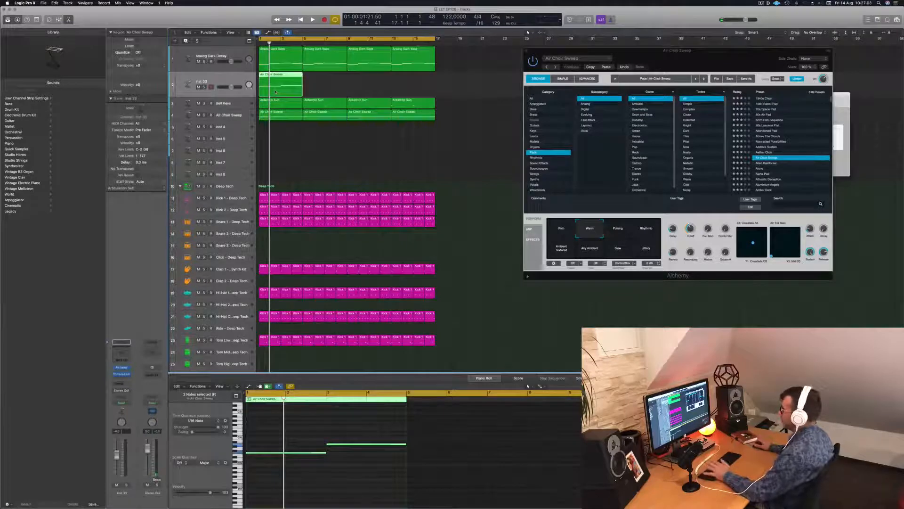
# Play the arrangement from the start to hear the copied region with the duplicated bass sound
pyautogui.press('space')
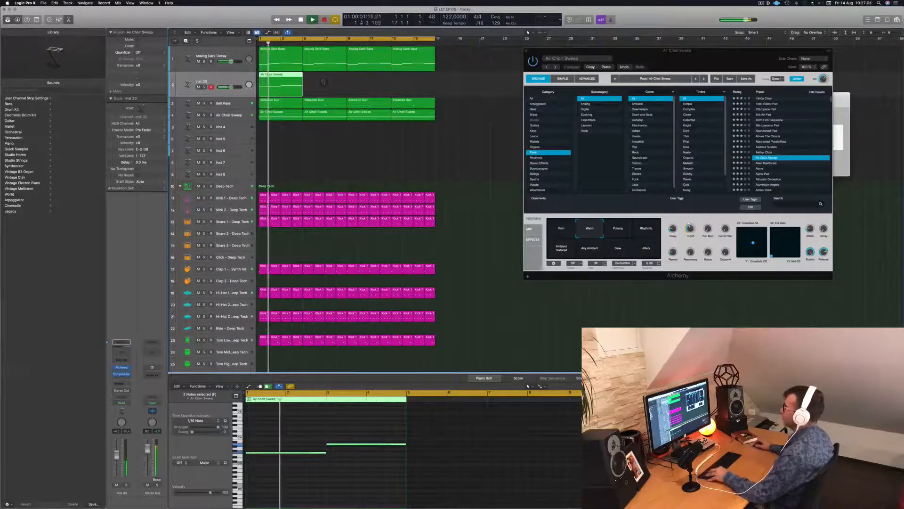
pyautogui.scroll(-3, 324, 82)
pyautogui.scroll(3, 324, 82)
pyautogui.scroll(-3, 324, 84)
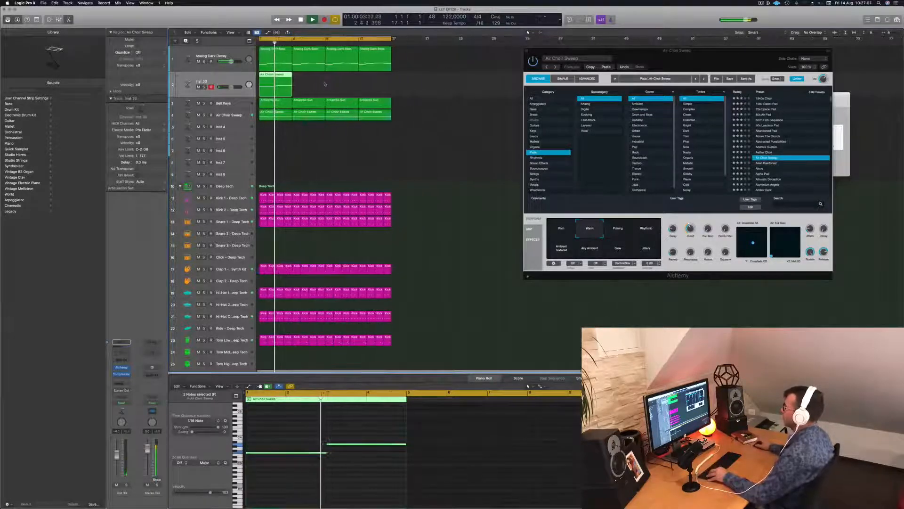
pyautogui.scroll(3, 325, 84)
pyautogui.press('Return')
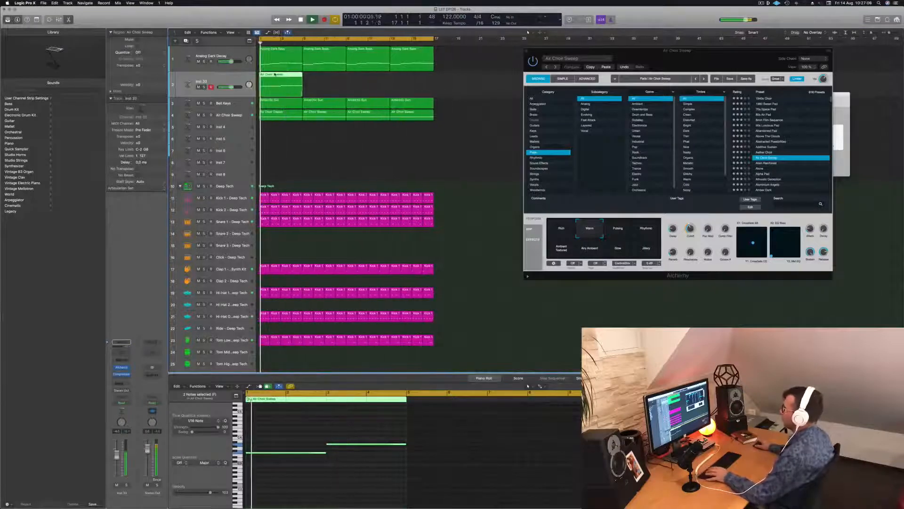
pyautogui.click(323, 452)
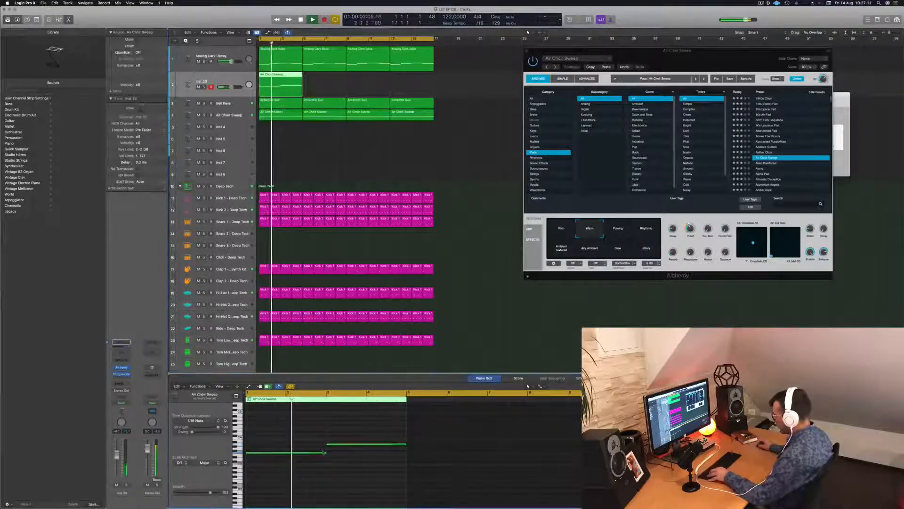
# Shorten the first note of the second bass region slightly, and transpose both its notes down two octaves
pyautogui.click(327, 445)
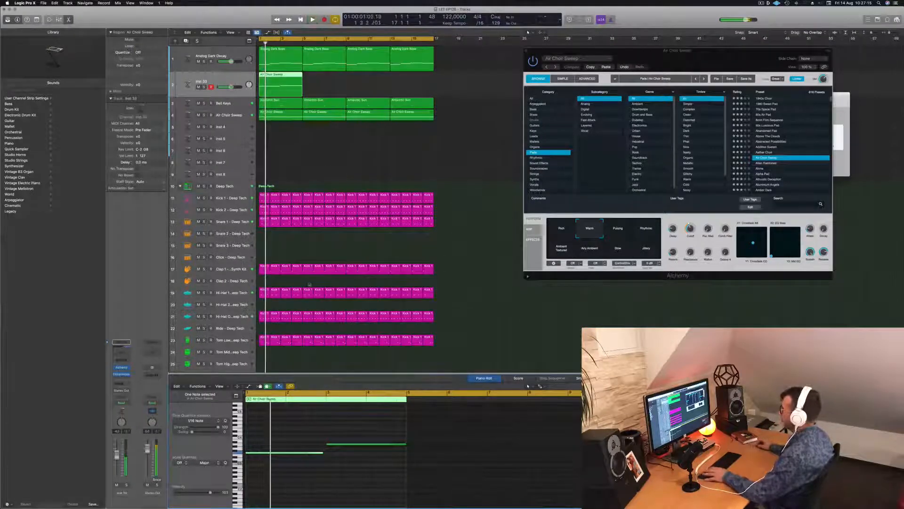
pyautogui.moveTo(307, 440); pyautogui.dragTo(355, 466)
pyautogui.hotkey('alt', 'shift', 'Down')
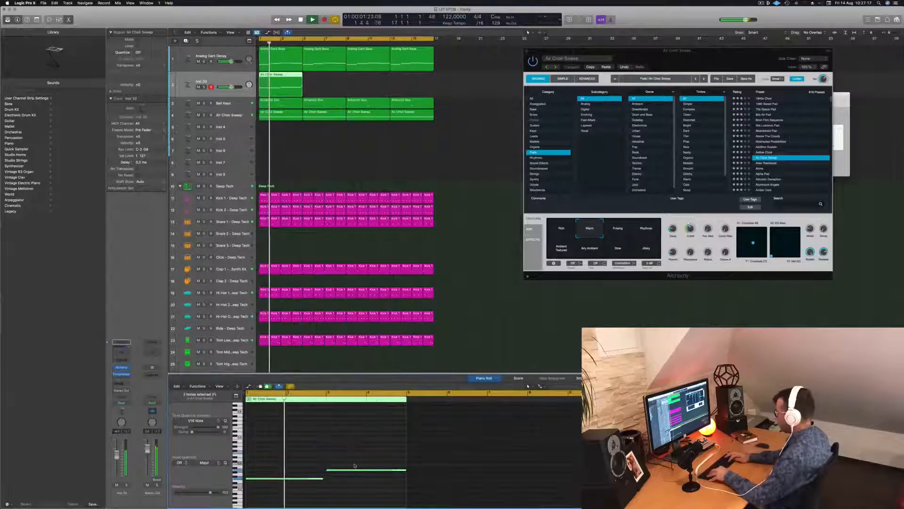
pyautogui.hotkey('alt', 'shift', 'Down')
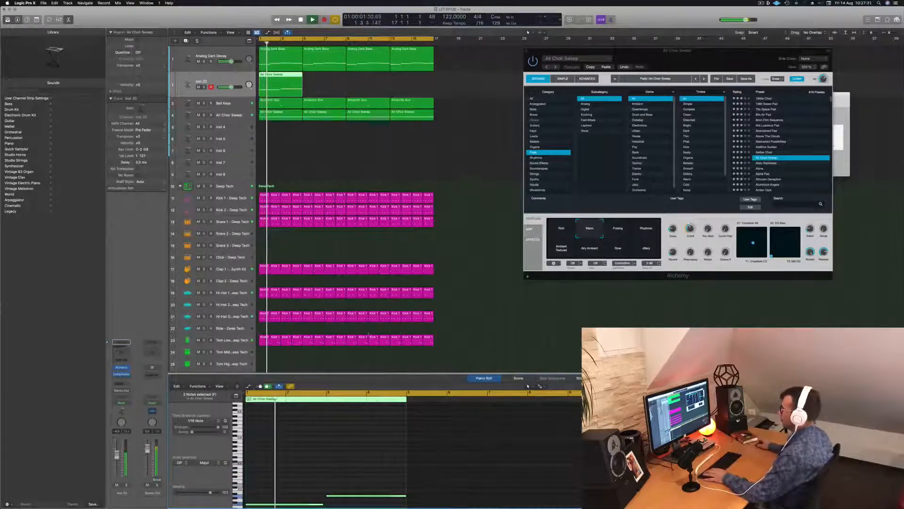
pyautogui.scroll(-2, 369, 334)
pyautogui.scroll(-3, 267, 494)
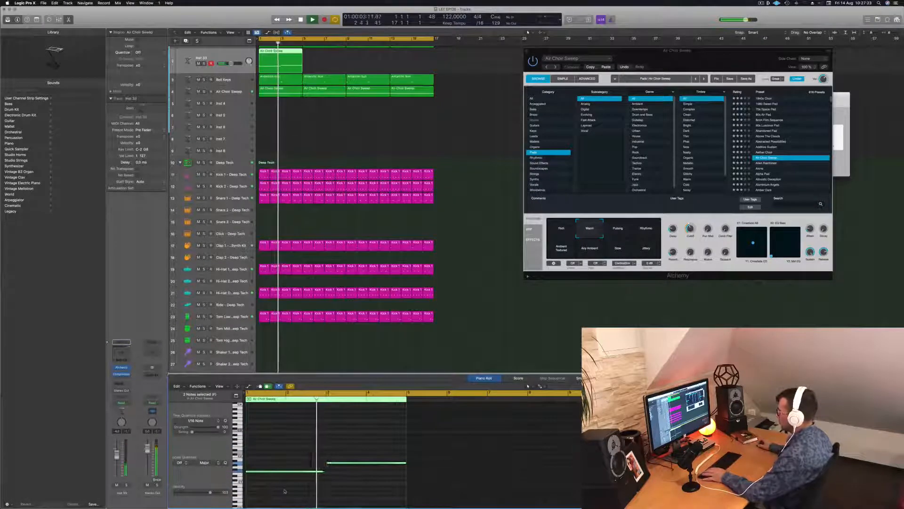
pyautogui.scroll(2, 347, 207)
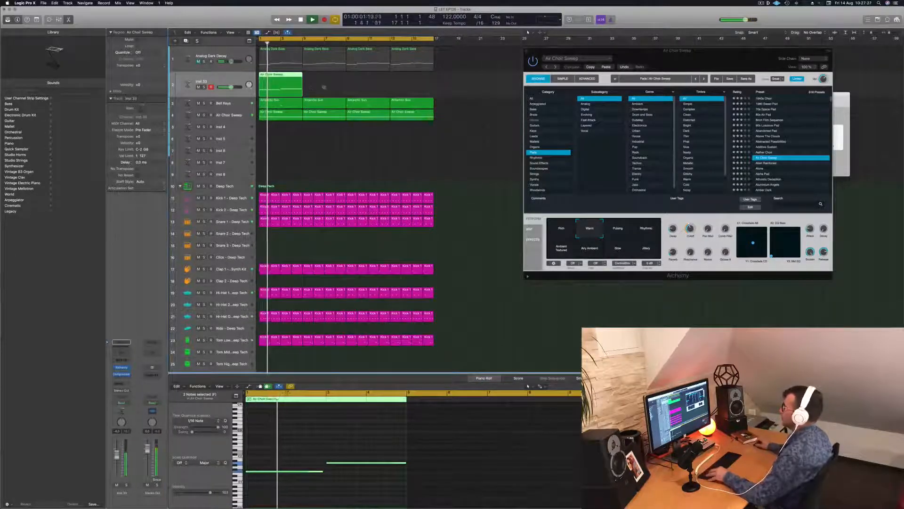
# Copy the four-bar region along the second bass track until it fills all 16 bars
pyautogui.scroll(3, 324, 87)
pyautogui.scroll(-5, 342, 87)
pyautogui.scroll(3, 347, 87)
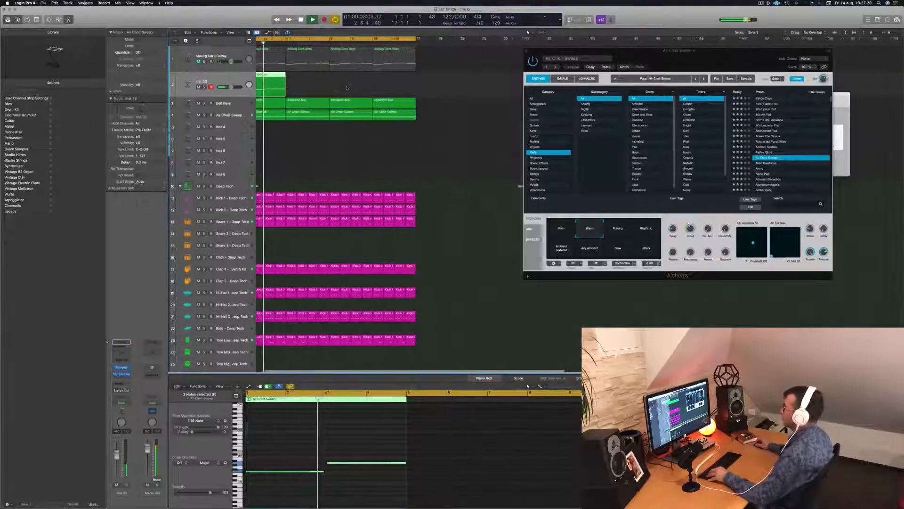
pyautogui.hscroll(2, 347, 87)
pyautogui.hscroll(-3, 342, 88)
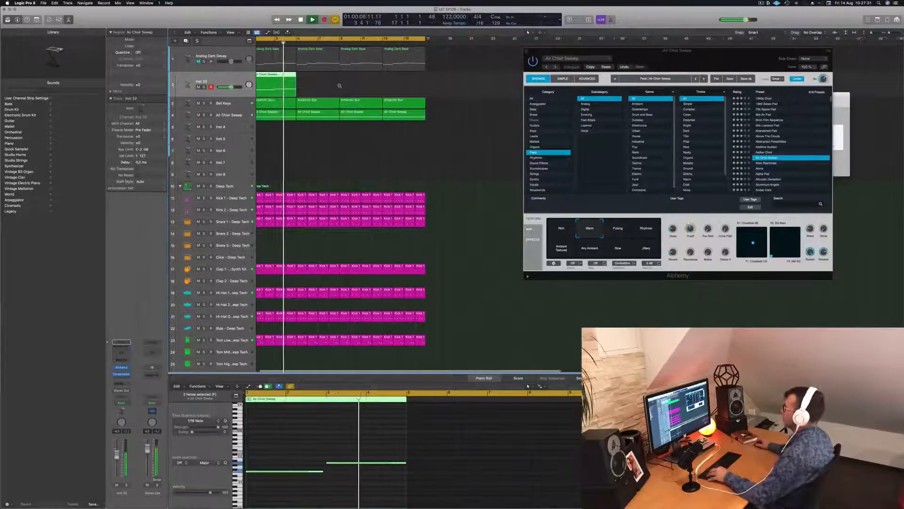
pyautogui.scroll(-2, 329, 84)
pyautogui.moveTo(275, 74); pyautogui.dragTo(314, 79)
pyautogui.moveTo(338, 86)
pyautogui.mouseDown()
pyautogui.moveTo(282, 81)
pyautogui.moveTo(354, 80)
pyautogui.mouseUp()
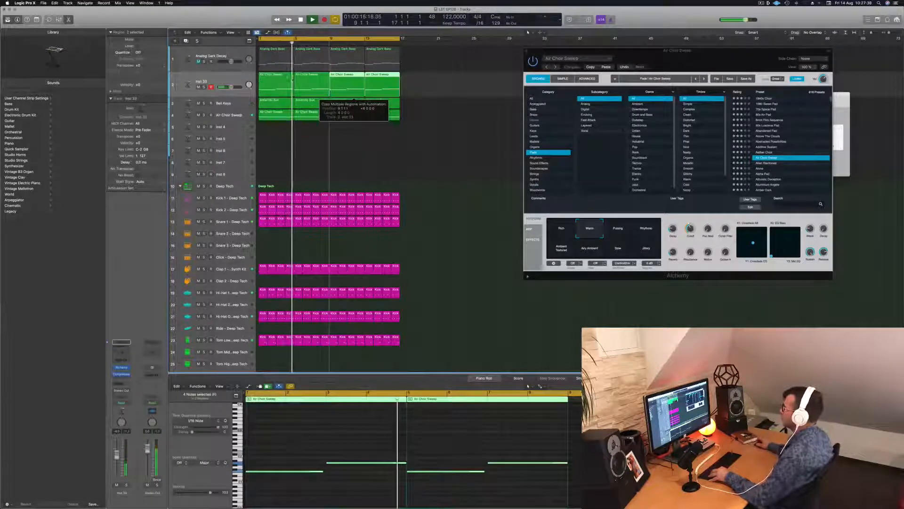
# In the first region, shorten the second note to one bar and copy it to bar 4, two semitones higher
pyautogui.click(364, 418)
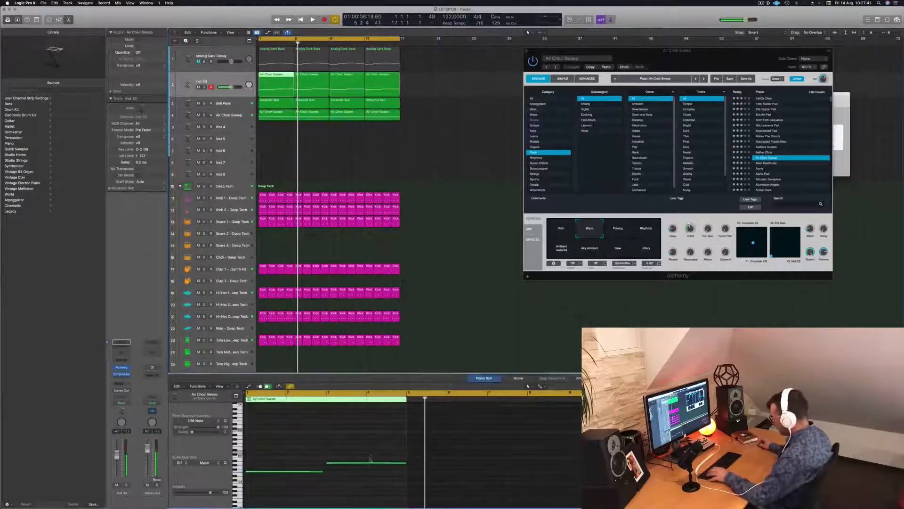
pyautogui.moveTo(404, 462)
pyautogui.mouseDown()
pyautogui.moveTo(365, 462)
pyautogui.moveTo(394, 464)
pyautogui.mouseUp()
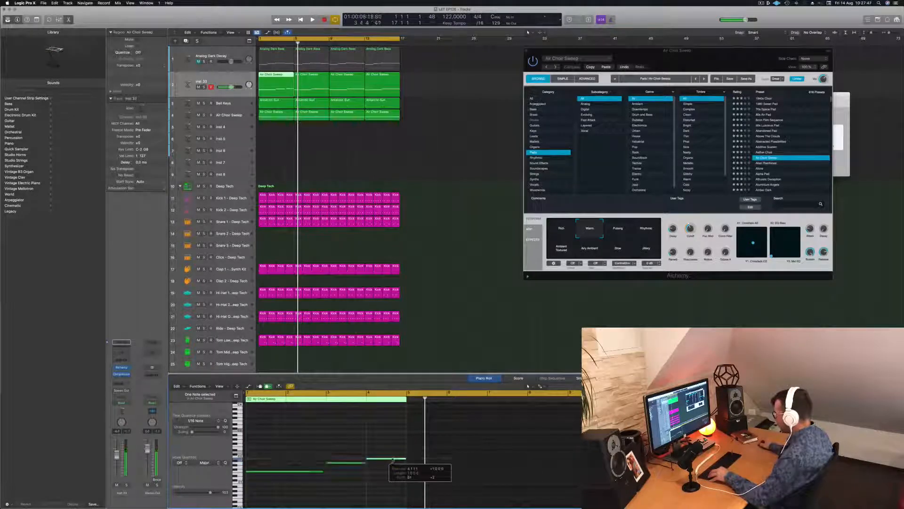
pyautogui.press('space')
pyautogui.hscroll(3, 360, 451)
pyautogui.press('super+Right')
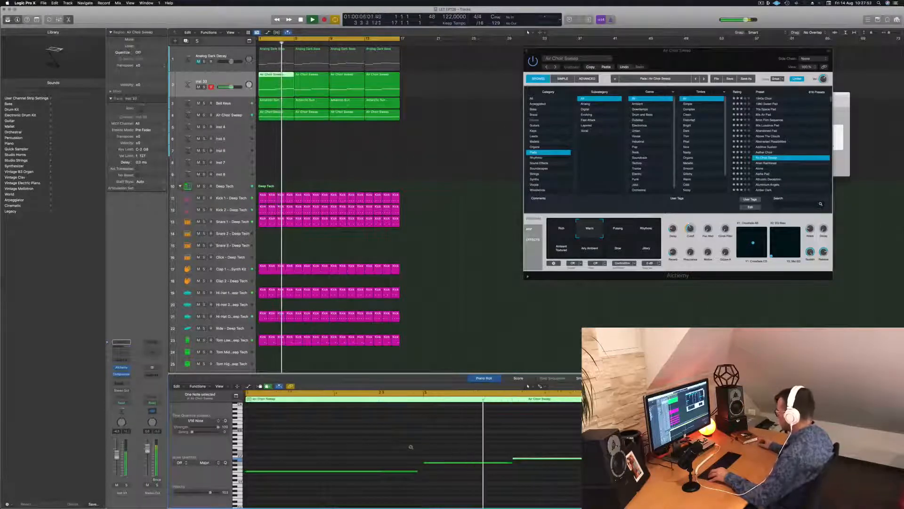
pyautogui.press('super+Left')
pyautogui.press('super+Left')
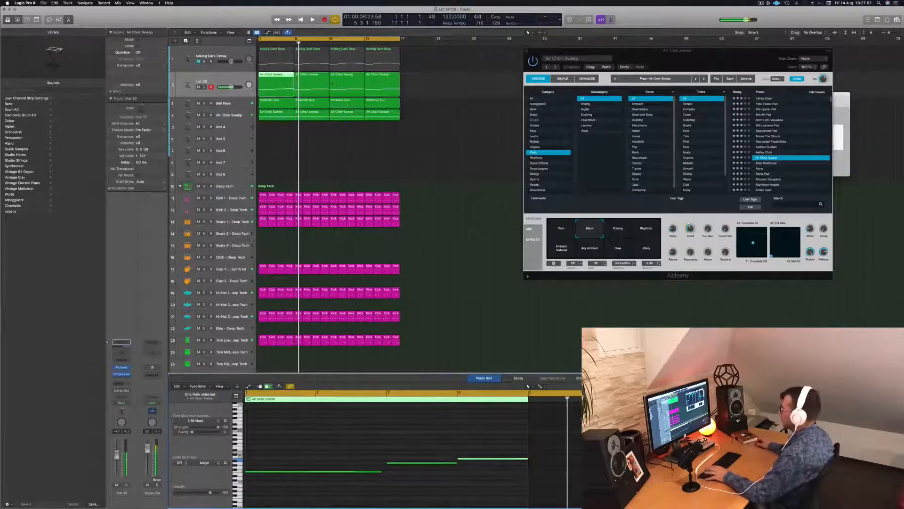
# Replace the three other regions on the second bass track with repeats of the edited first region, filling 16 bars
pyautogui.press('Return')
pyautogui.moveTo(420, 81); pyautogui.dragTo(315, 88)
pyautogui.press('Delete')
pyautogui.press('Return')
pyautogui.press('super+r')
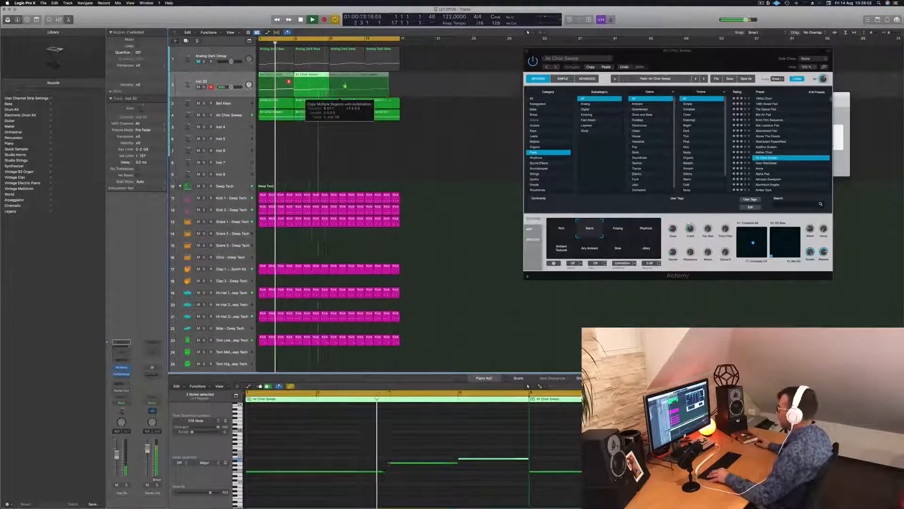
pyautogui.click(232, 79)
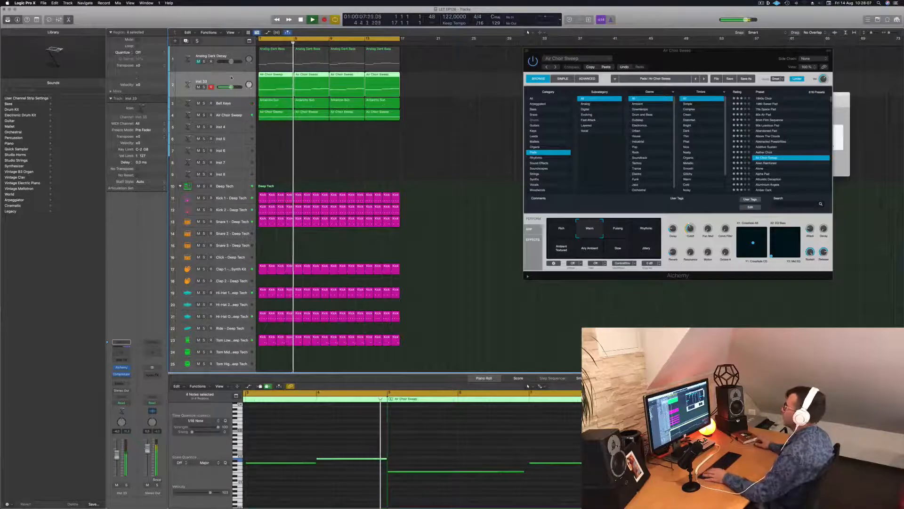
pyautogui.press('Return')
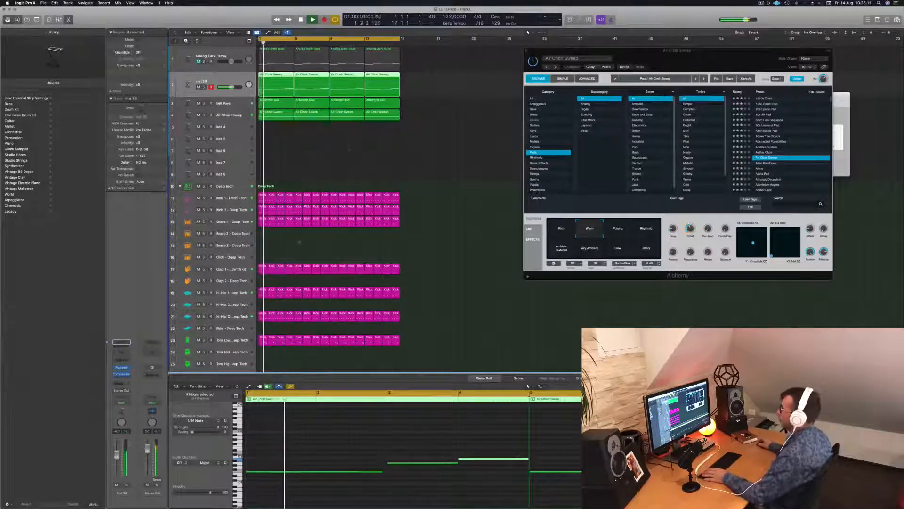
pyautogui.click(349, 150)
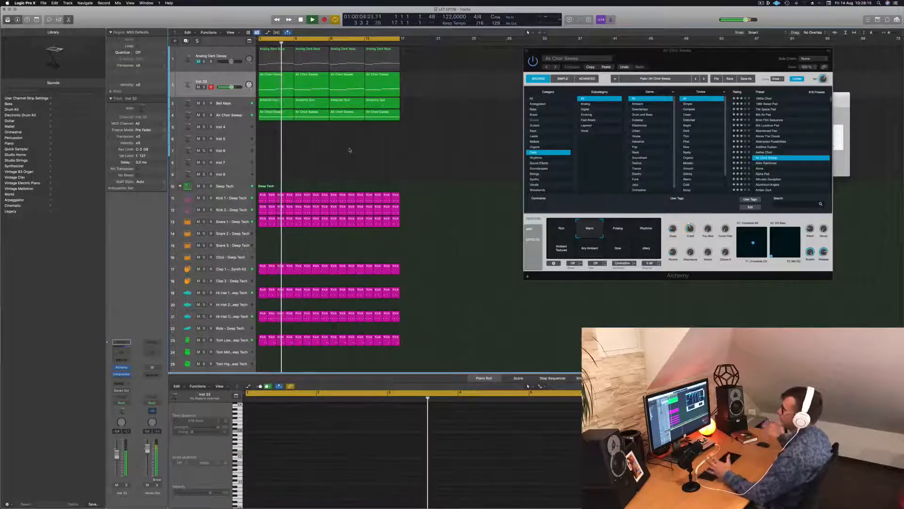
# Duplicate the second bass track with its settings and restart playback from the beginning
pyautogui.click(238, 81)
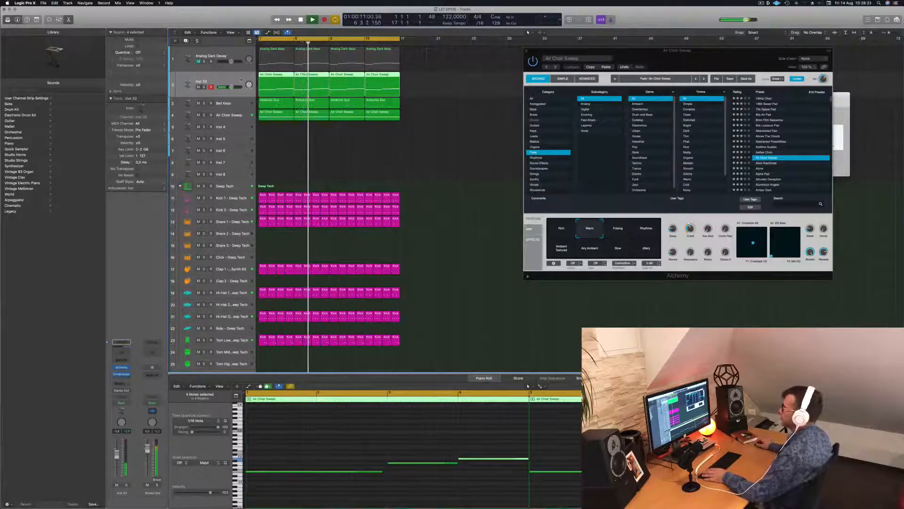
pyautogui.click(187, 42)
pyautogui.press('Return')
# Copy the first bass region onto the new track and turn its opening note into two short notes, the second on beat 4
pyautogui.click(273, 87)
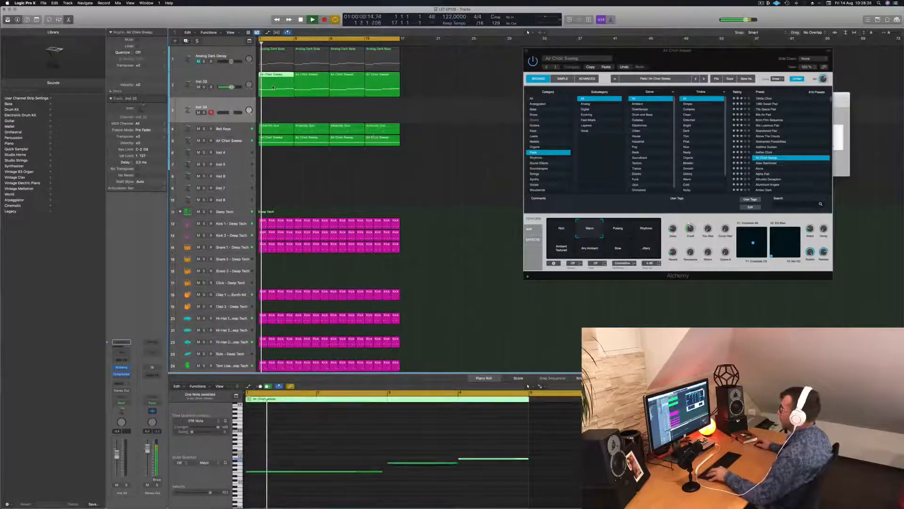
pyautogui.moveTo(272, 87); pyautogui.dragTo(274, 112)
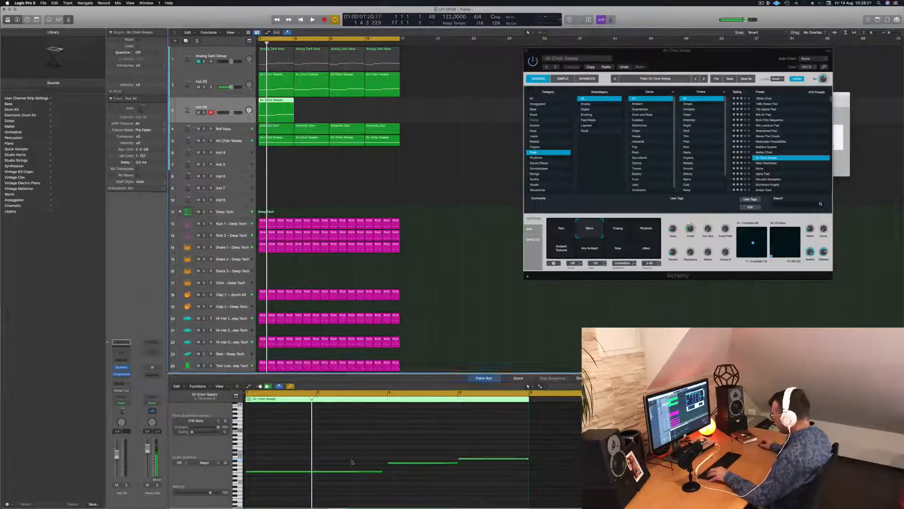
pyautogui.moveTo(382, 471); pyautogui.dragTo(319, 474)
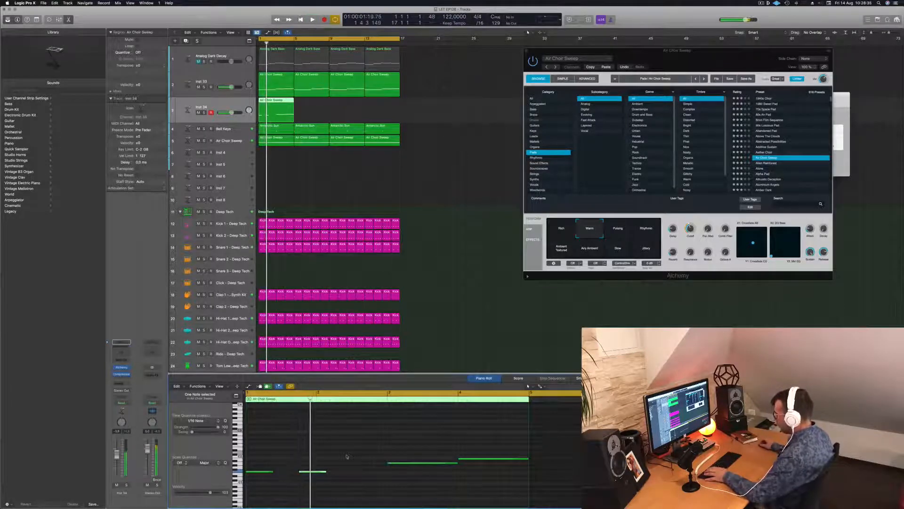
# Load the Space Brass preset from Alchemy's Brass category on the new track and move the Alchemy window aside
pyautogui.click(223, 106)
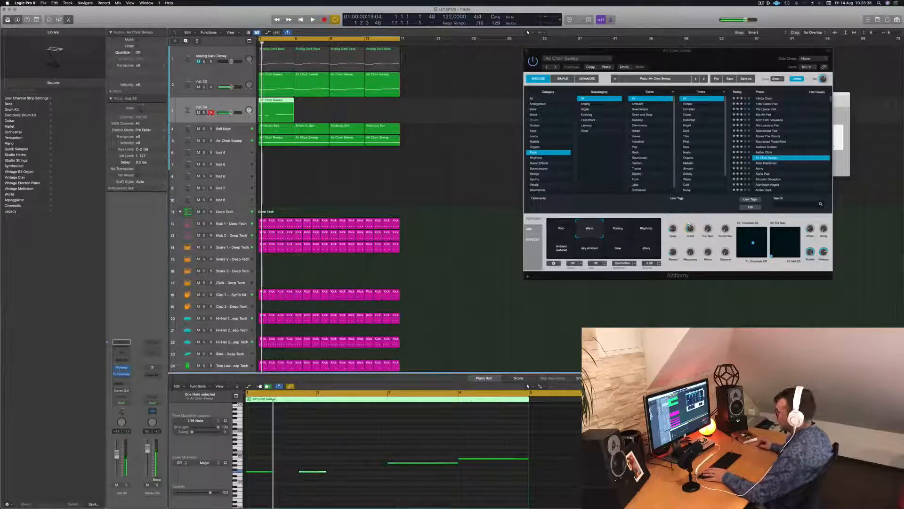
pyautogui.click(121, 368)
pyautogui.moveTo(443, 73); pyautogui.dragTo(446, 73)
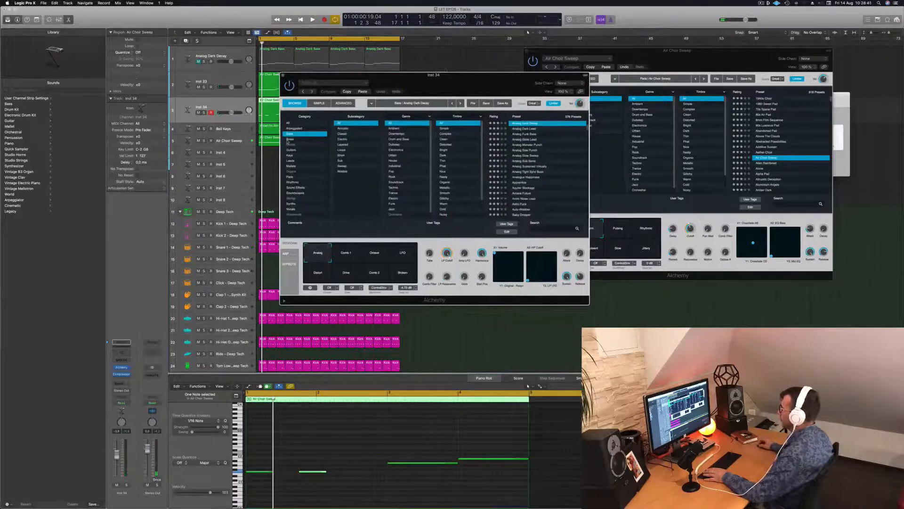
pyautogui.click(290, 139)
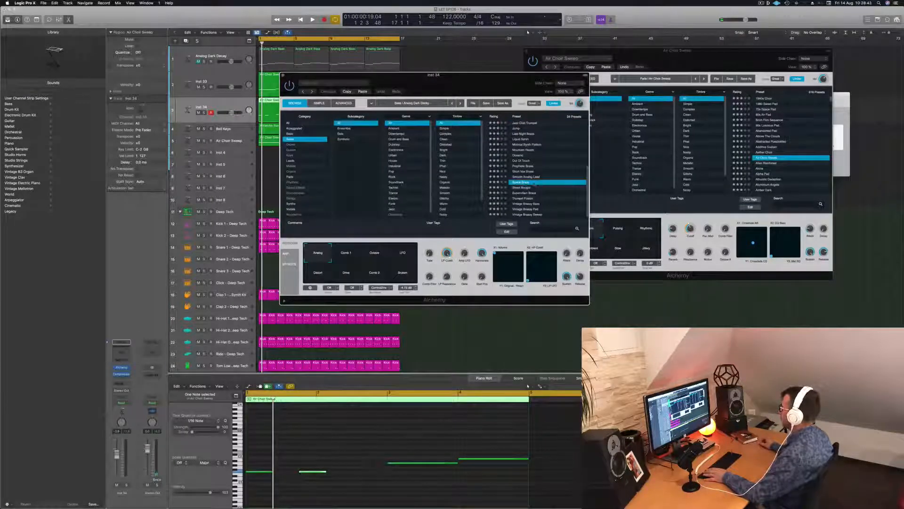
pyautogui.moveTo(485, 78); pyautogui.dragTo(622, 88)
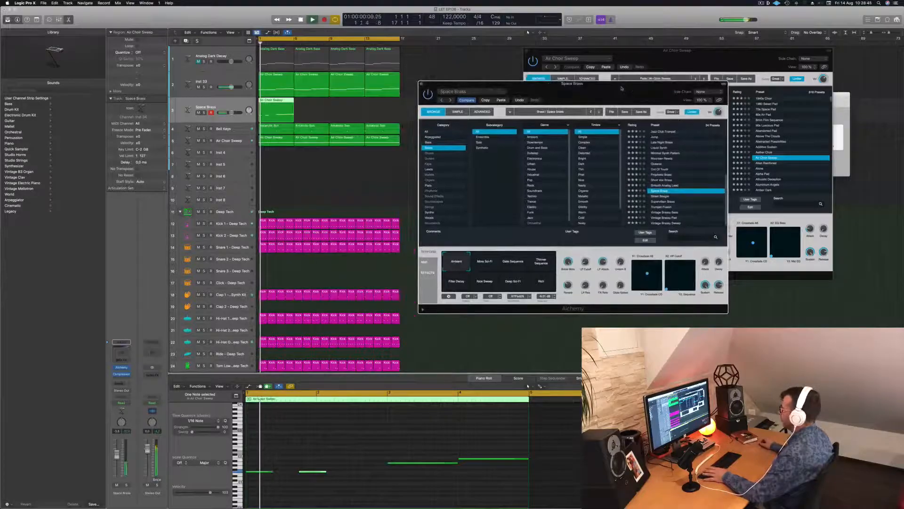
# Transpose all four notes of the new track's region up one octave after trying them two octaves higher
pyautogui.click(326, 485)
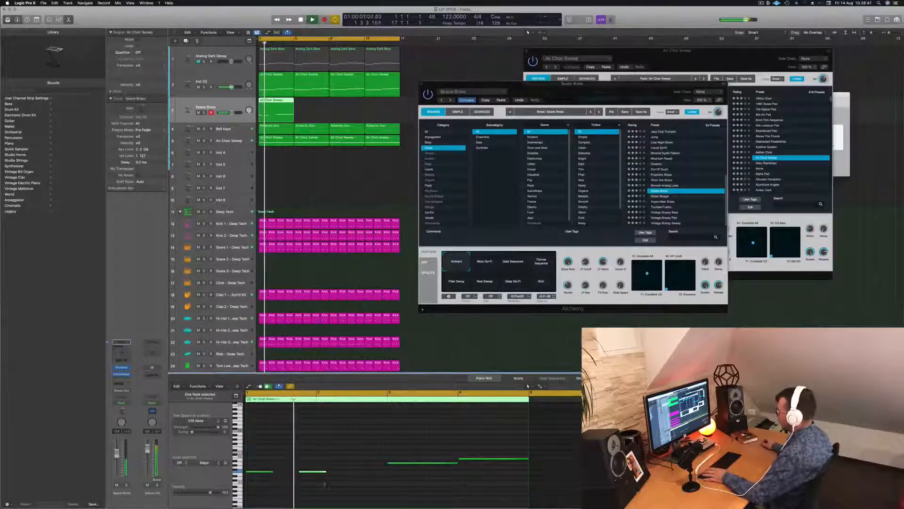
pyautogui.press('Return')
pyautogui.moveTo(263, 446); pyautogui.dragTo(475, 483)
pyautogui.press('space')
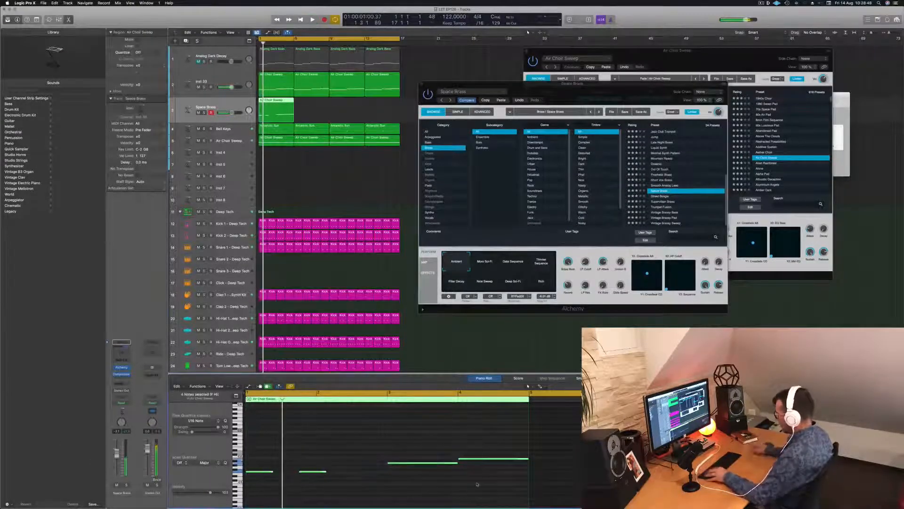
pyautogui.hotkey('alt', 'shift', 'Up')
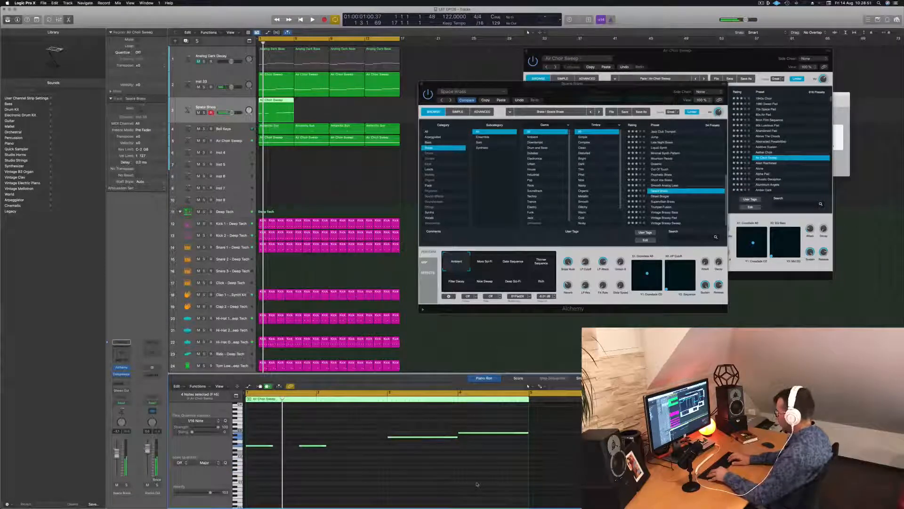
pyautogui.hotkey('alt', 'shift', 'Up')
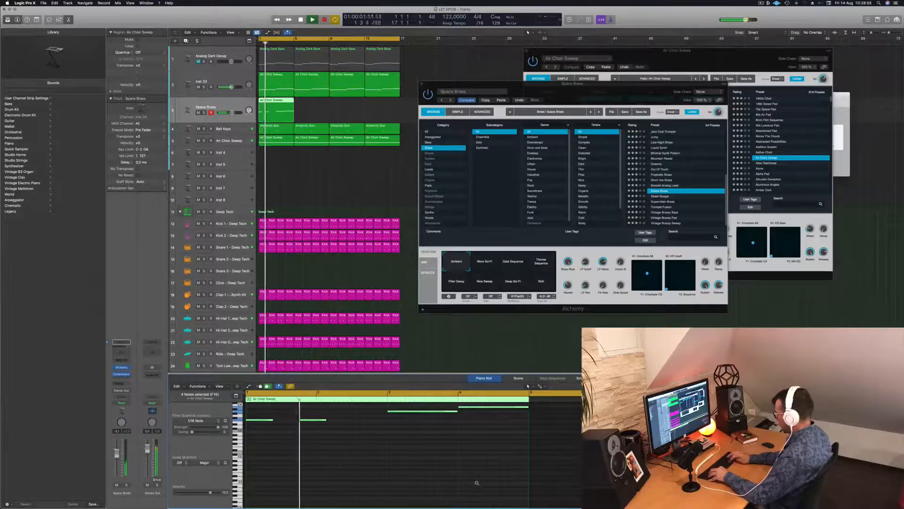
pyautogui.hotkey('alt', 'shift', 'Down')
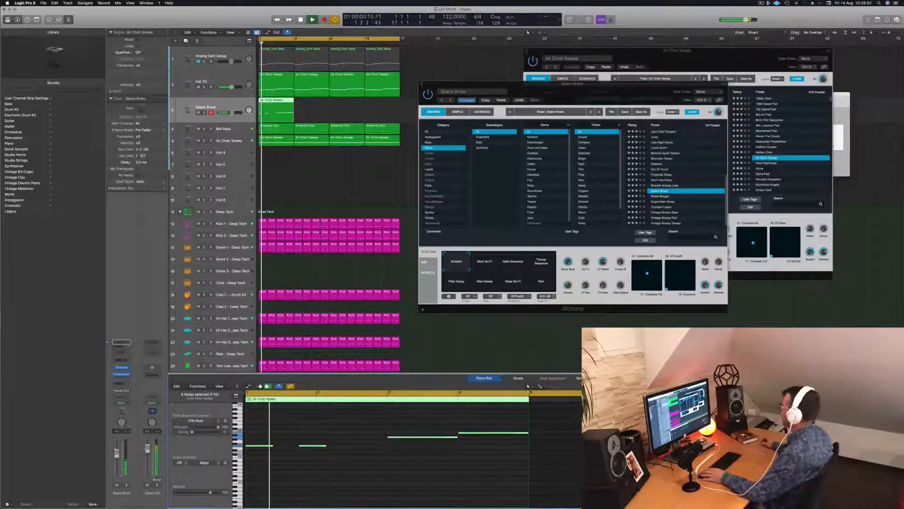
# Change the new track's Alchemy preset to Liquid Synth and look through the other Brass presets
pyautogui.click(660, 147)
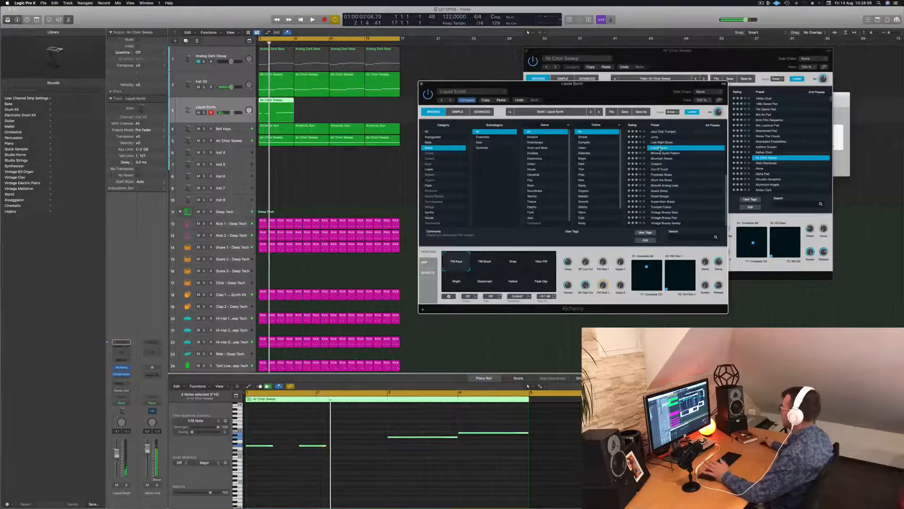
pyautogui.scroll(2, 665, 162)
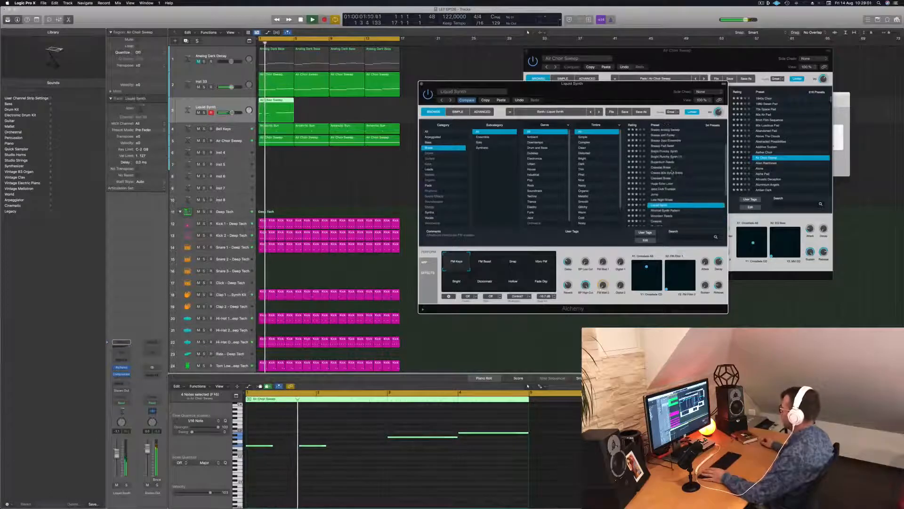
pyautogui.scroll(4, 674, 172)
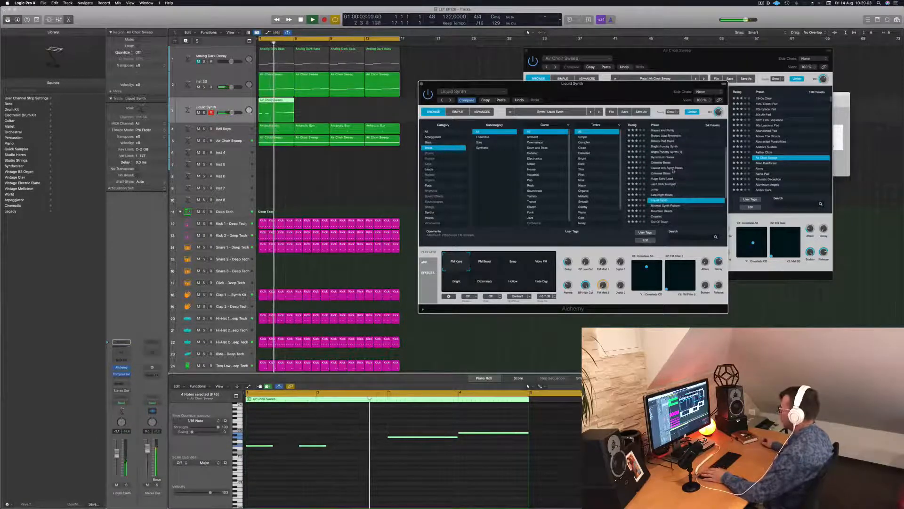
# Shorten all four notes in the Liquid Synth region to about one beat each and play the result
pyautogui.click(442, 444)
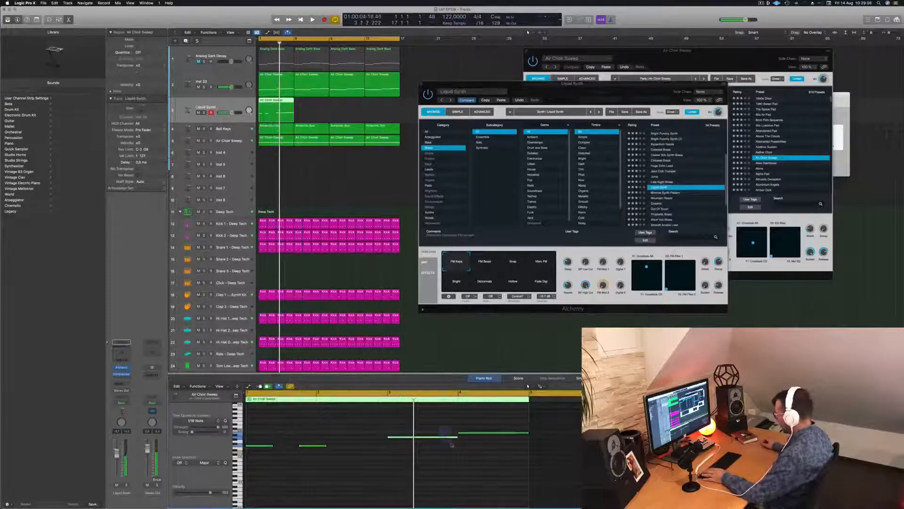
pyautogui.moveTo(453, 422); pyautogui.dragTo(476, 452)
pyautogui.moveTo(528, 432); pyautogui.dragTo(475, 435)
pyautogui.press('space')
pyautogui.moveTo(266, 438); pyautogui.dragTo(319, 447)
pyautogui.press('space')
pyautogui.press('space')
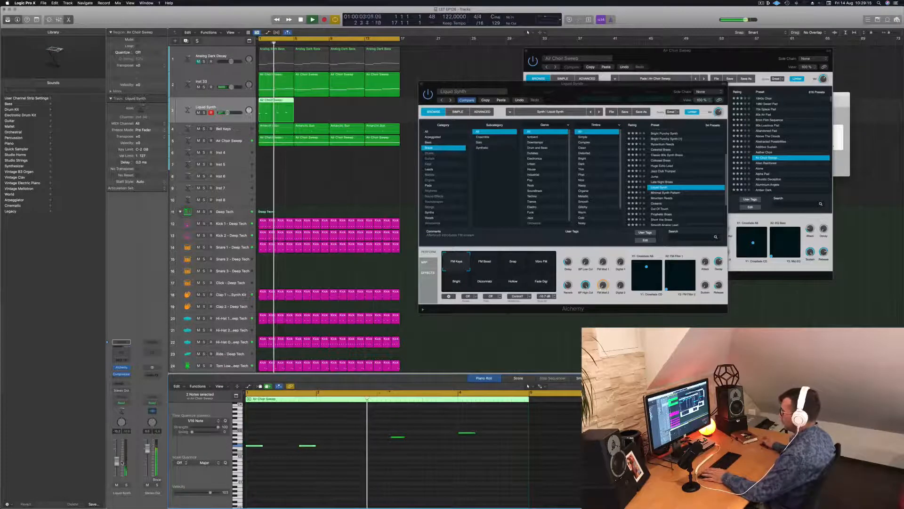
# Transpose all four Liquid Synth notes down one octave and play the arrangement
pyautogui.moveTo(253, 425); pyautogui.dragTo(499, 468)
pyautogui.press('space')
pyautogui.press('space')
pyautogui.hotkey('alt', 'shift', 'Down')
pyautogui.press('space')
pyautogui.press('space')
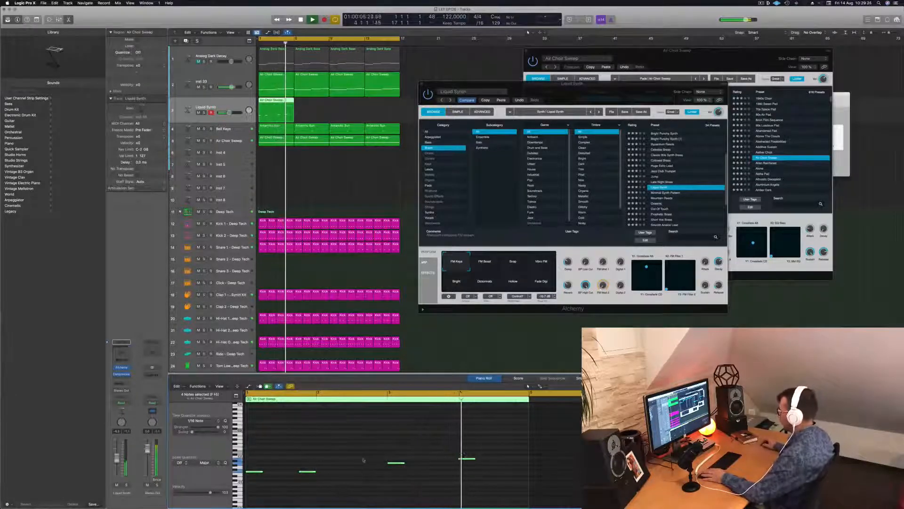
# Copy the third Liquid Synth note three beats later at the same pitch in the Piano Roll
pyautogui.moveTo(443, 446); pyautogui.dragTo(485, 470)
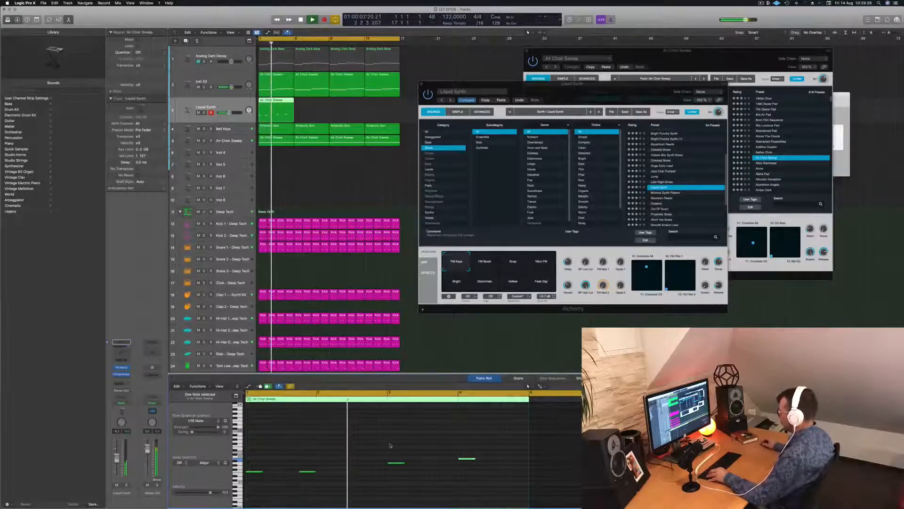
pyautogui.click(429, 449)
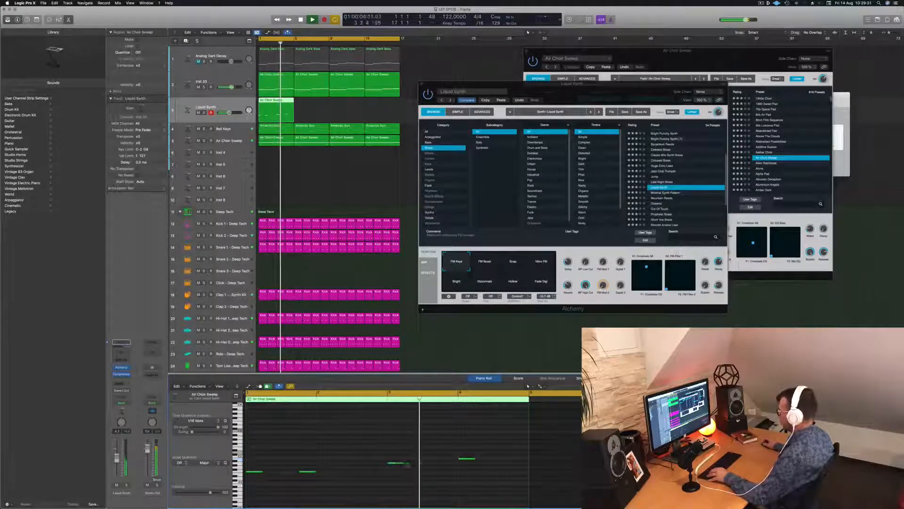
pyautogui.click(397, 463)
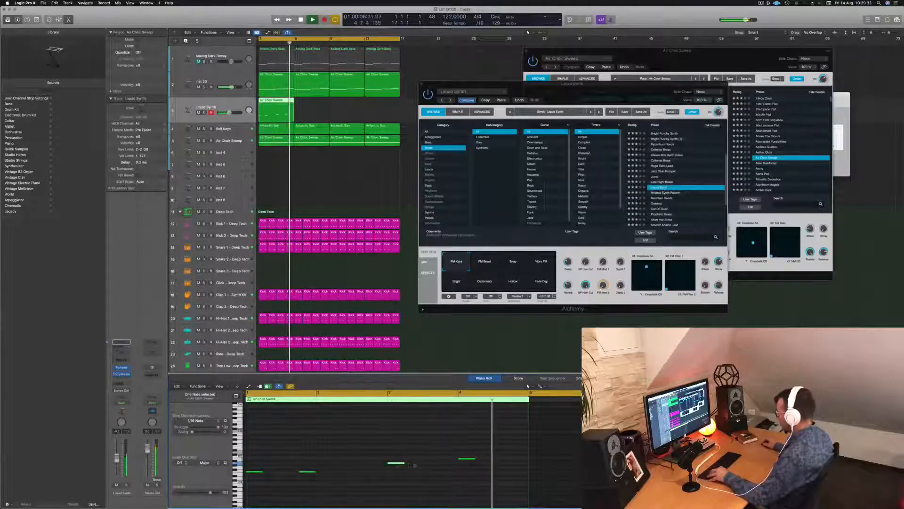
pyautogui.moveTo(410, 464); pyautogui.dragTo(451, 466)
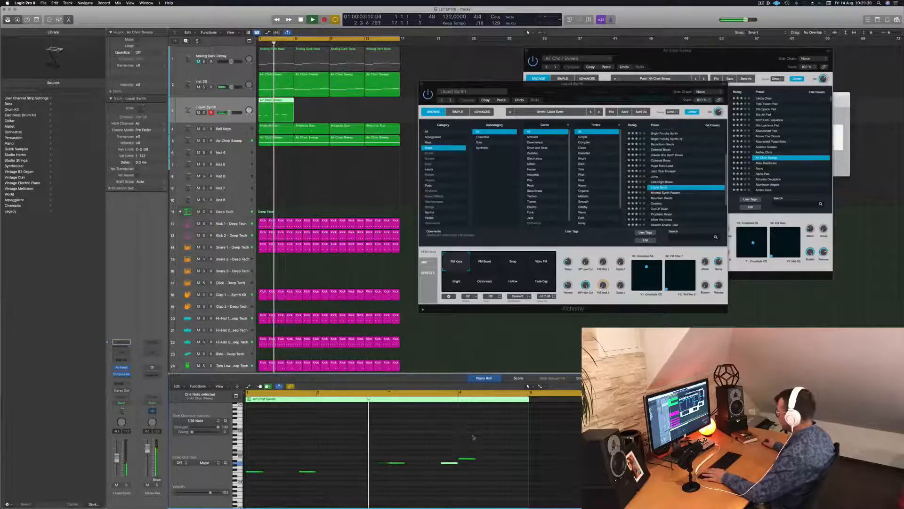
pyautogui.click(374, 433)
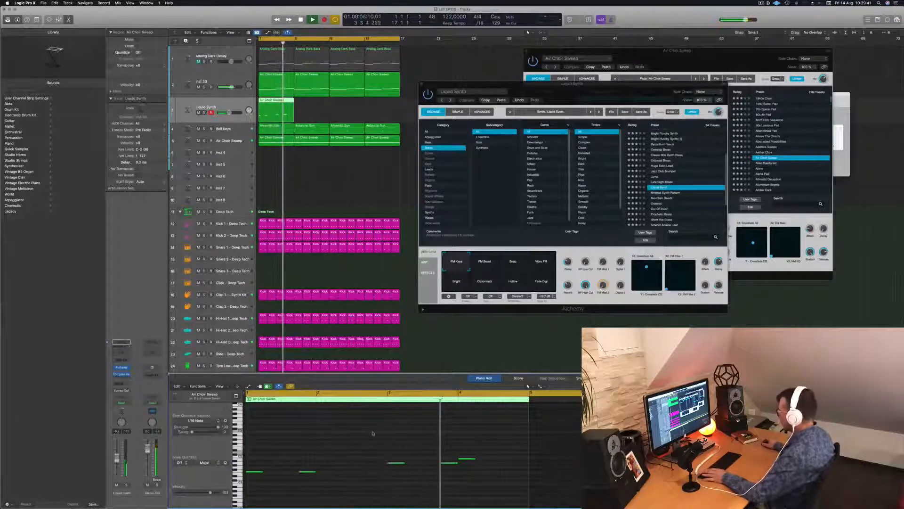
# Move the last Liquid Synth note two beats later, to the third beat of bar 4, and replay from the start
pyautogui.click(469, 459)
pyautogui.hotkey('alt', 'Right')
pyautogui.hotkey('alt', 'Right')
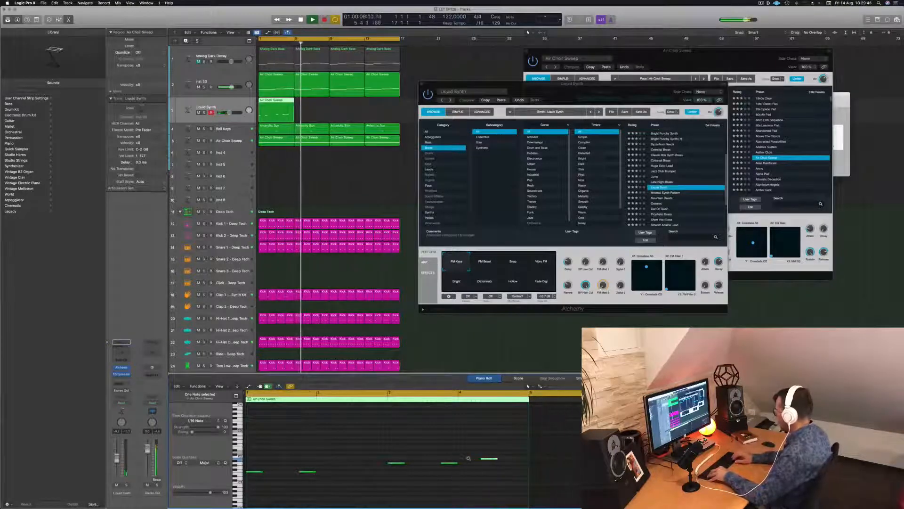
pyautogui.press('Return')
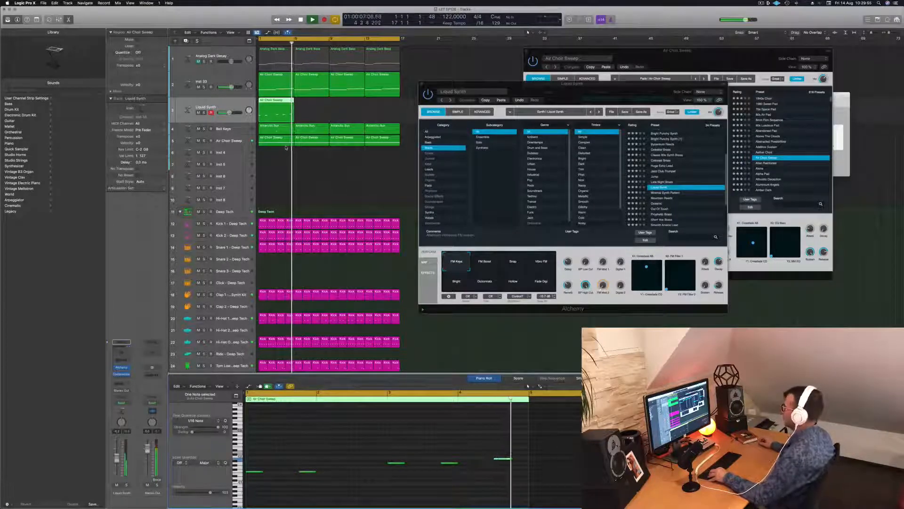
pyautogui.press('Return')
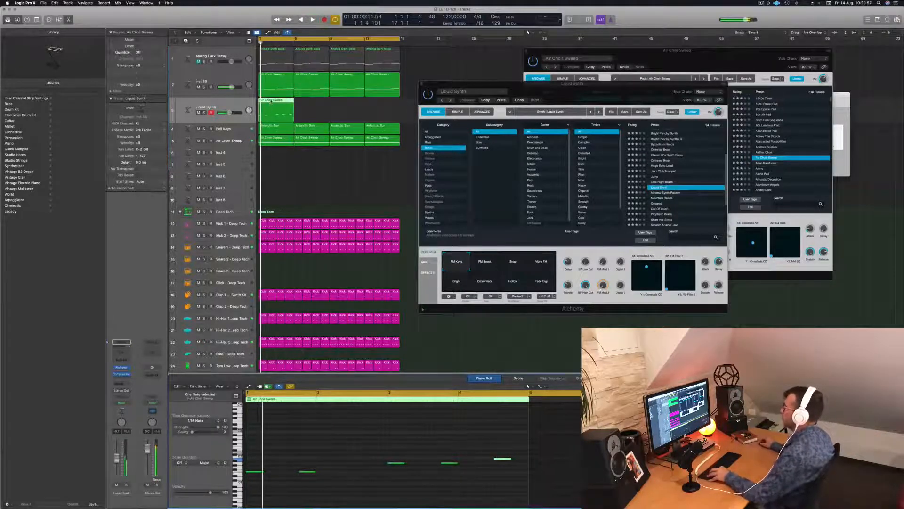
# Duplicate the four-bar Liquid Synth region until it fills all 16 bars, with playback running
pyautogui.press('space')
pyautogui.moveTo(270, 101); pyautogui.dragTo(346, 103)
pyautogui.press('space')
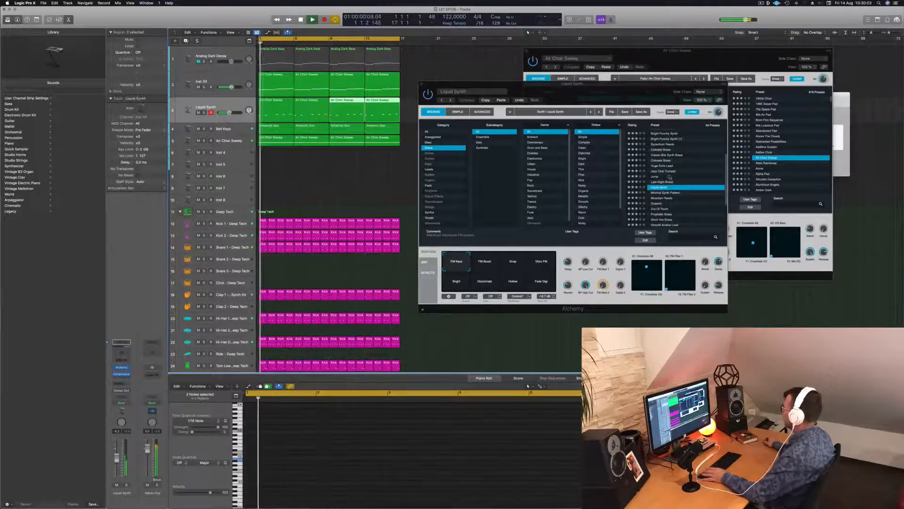
# Audition the Minimal Synth Pattern and Brassy Jazz Ensemble presets in Alchemy on the short-note track
pyautogui.click(664, 192)
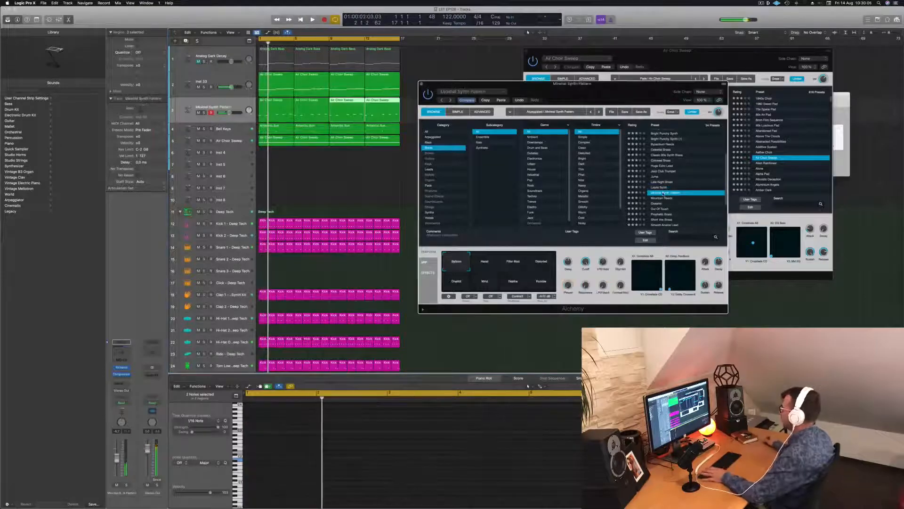
pyautogui.press('space')
pyautogui.scroll(3, 664, 188)
pyautogui.click(663, 162)
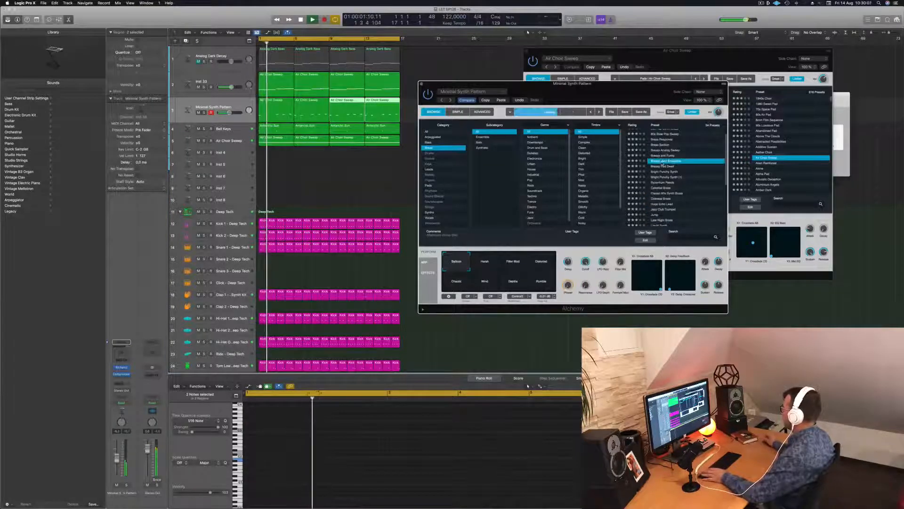
pyautogui.press('space')
pyautogui.press('space')
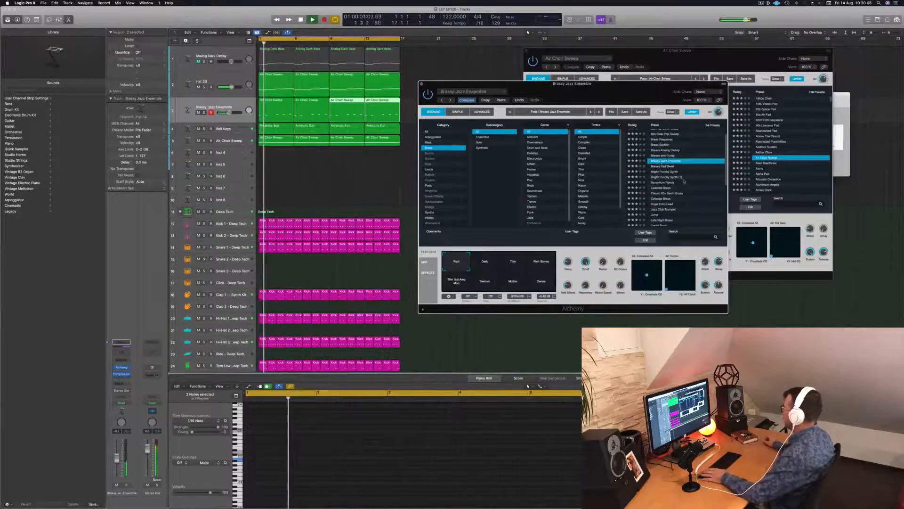
pyautogui.scroll(1, 684, 180)
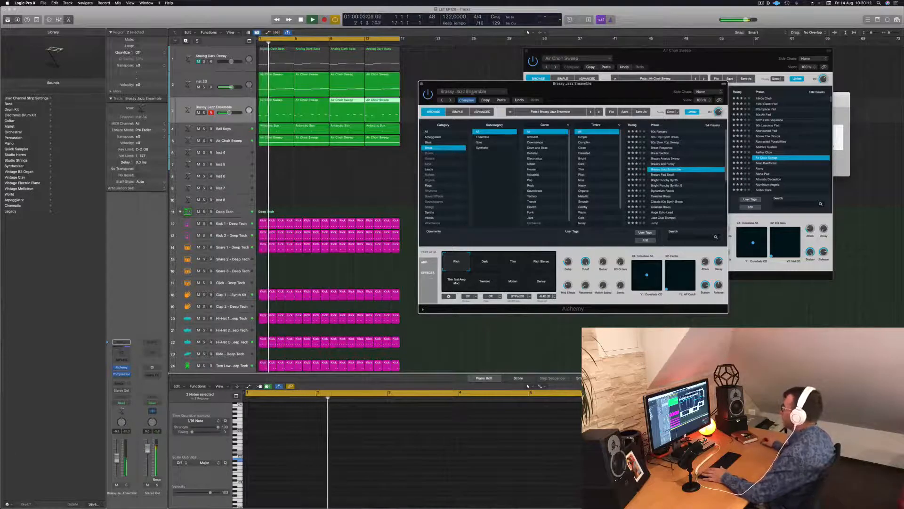
# Compare the Dark, Thin and Rich Stereo variations of Brassy Jazz Ensemble and return to Rich
pyautogui.moveTo(591, 93)
pyautogui.mouseDown()
pyautogui.moveTo(602, 90)
pyautogui.moveTo(584, 104)
pyautogui.moveTo(607, 104)
pyautogui.moveTo(594, 107)
pyautogui.mouseUp()
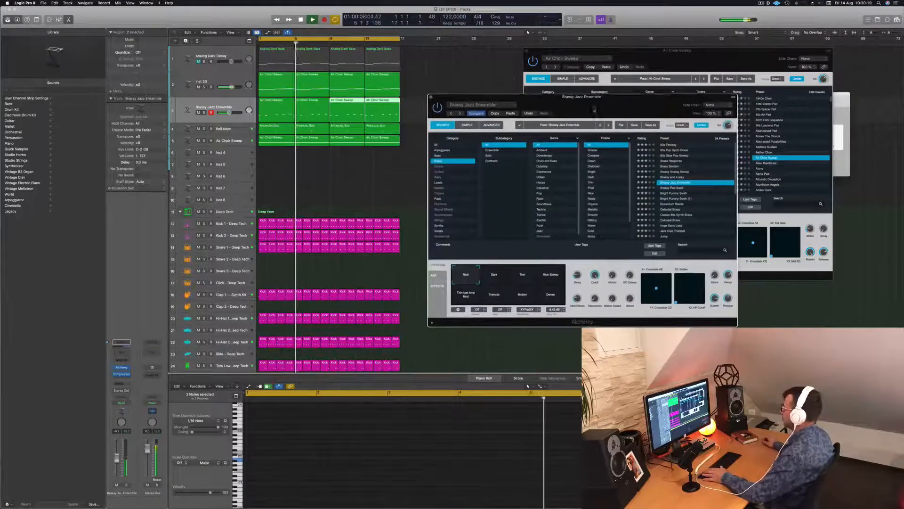
pyautogui.click(505, 277)
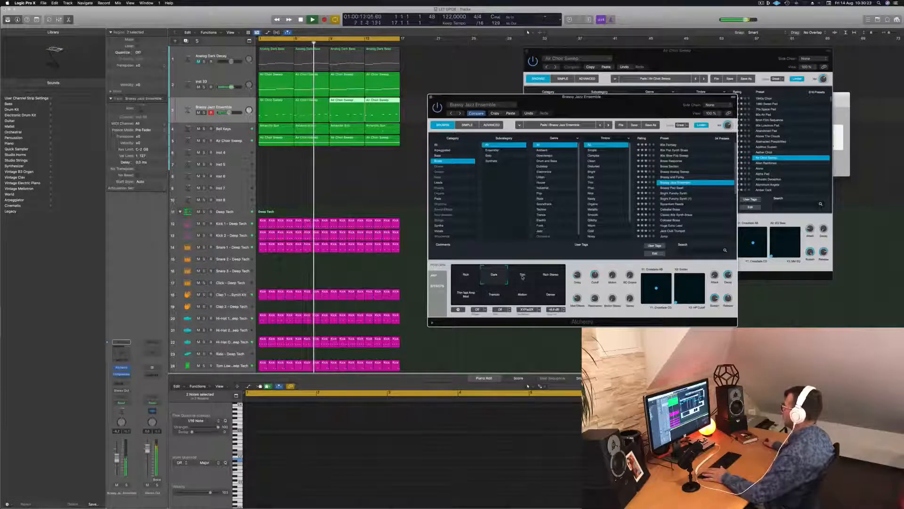
pyautogui.click(522, 277)
pyautogui.click(550, 277)
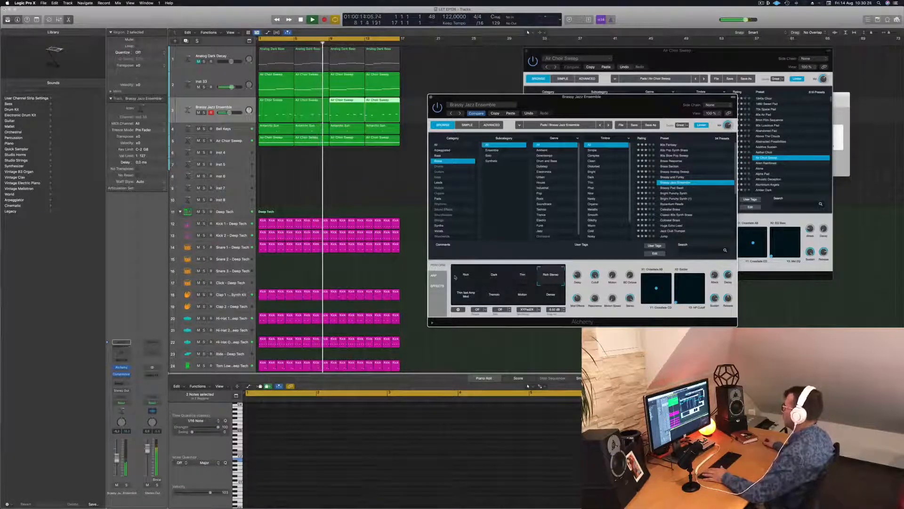
pyautogui.click(461, 278)
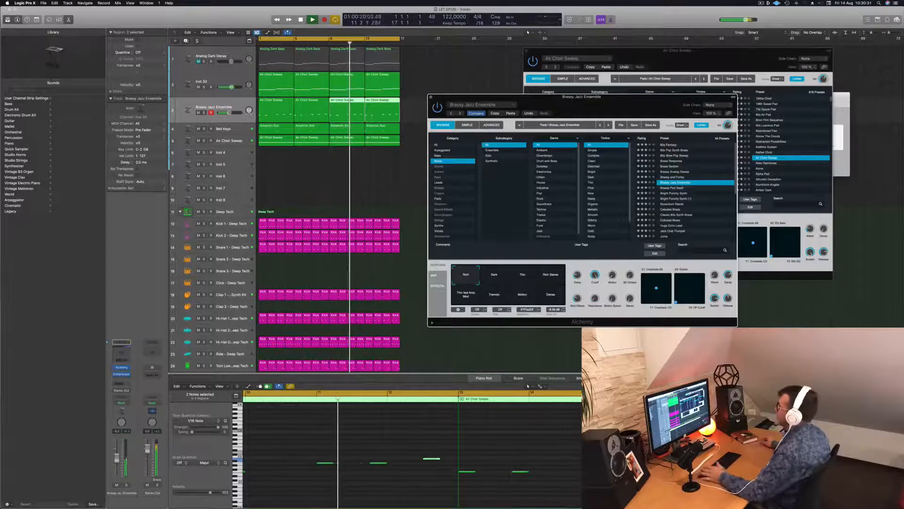
pyautogui.moveTo(608, 100); pyautogui.dragTo(592, 85)
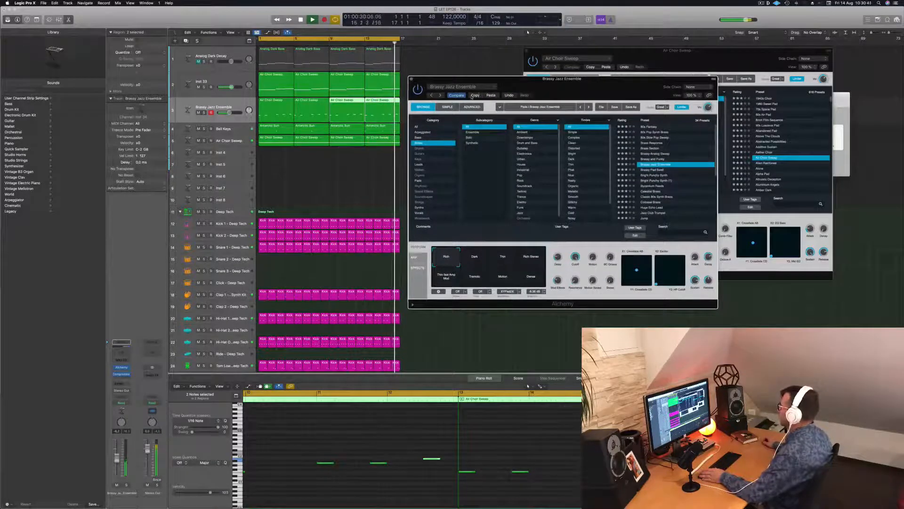
# Audition Alchemy's Brass presets from Brassy Pad Swell through Classic 80s Synth Brass and load Colossal Brass
pyautogui.click(656, 170)
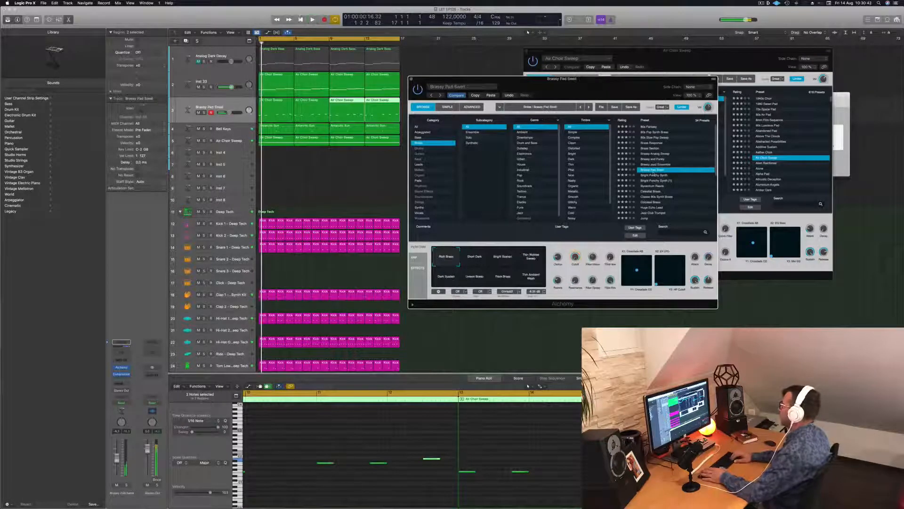
pyautogui.press('space')
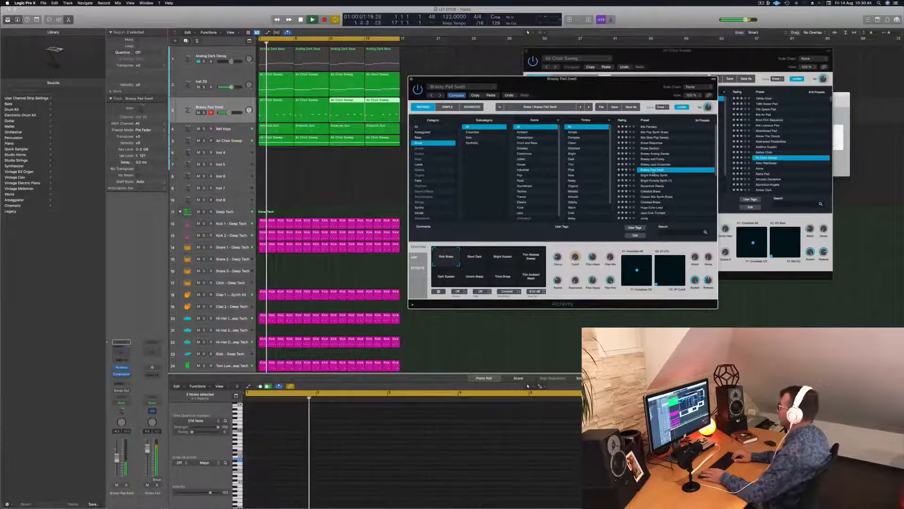
pyautogui.click(655, 174)
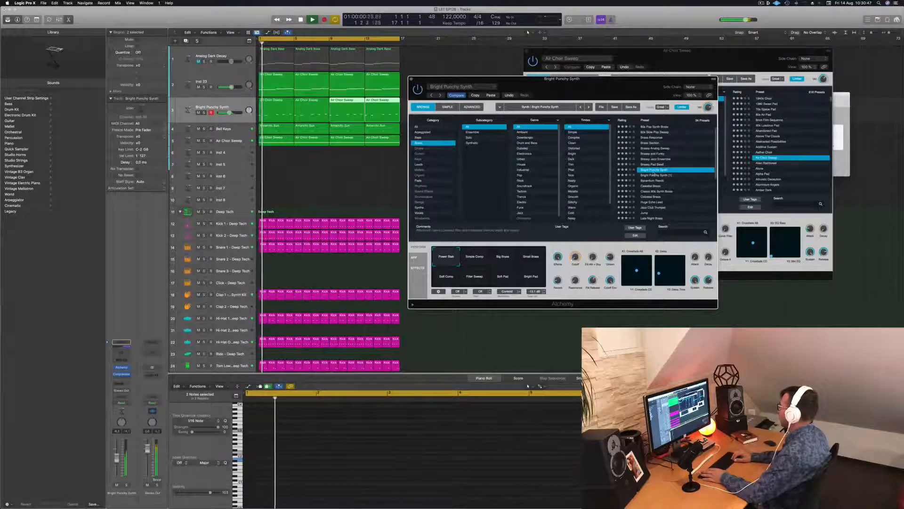
pyautogui.press('space')
pyautogui.press('space')
pyautogui.press('Down')
pyautogui.press('Down')
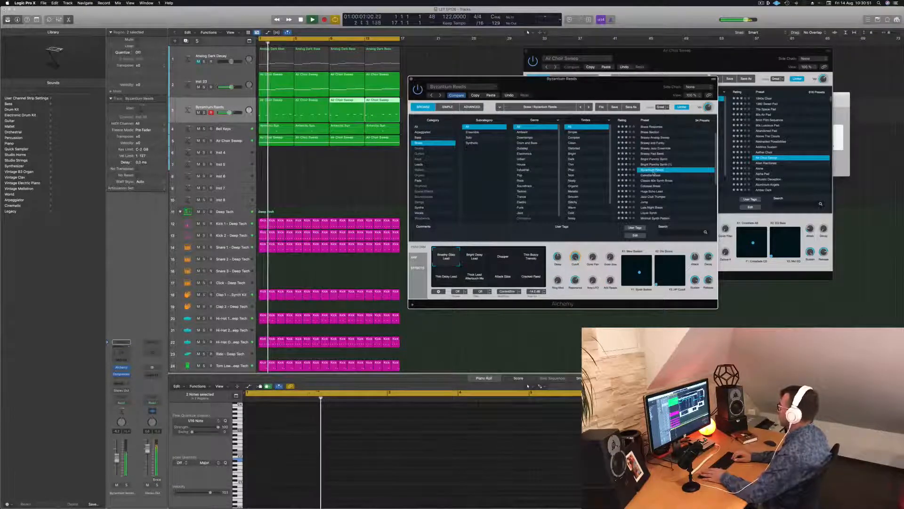
pyautogui.press('Down')
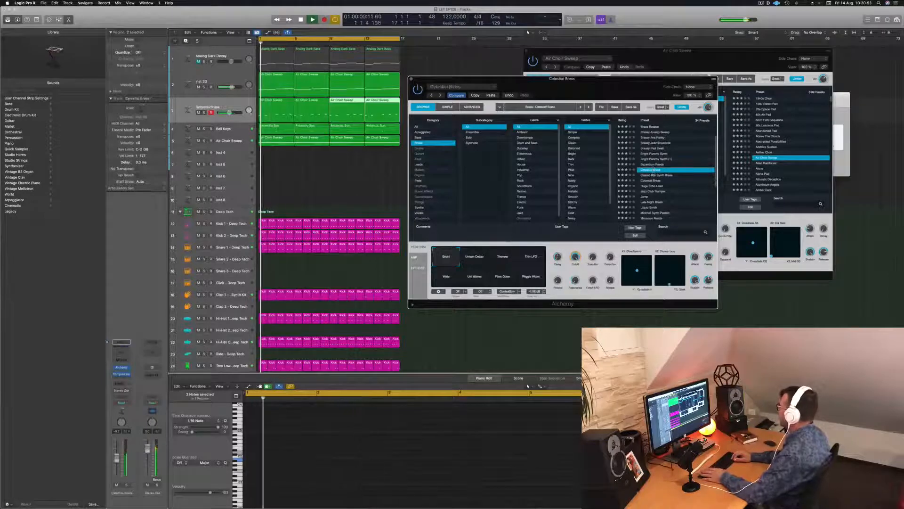
pyautogui.click(653, 174)
pyautogui.press('space')
pyautogui.press('space')
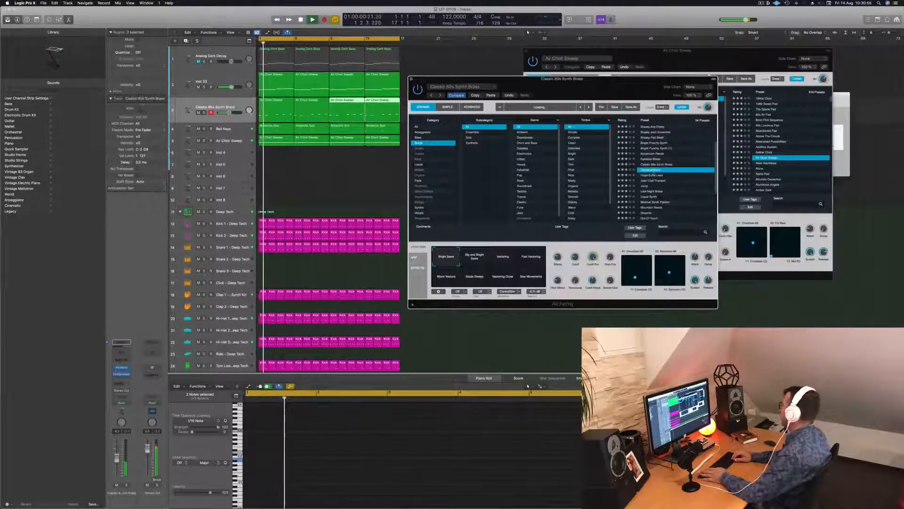
pyautogui.press('Down')
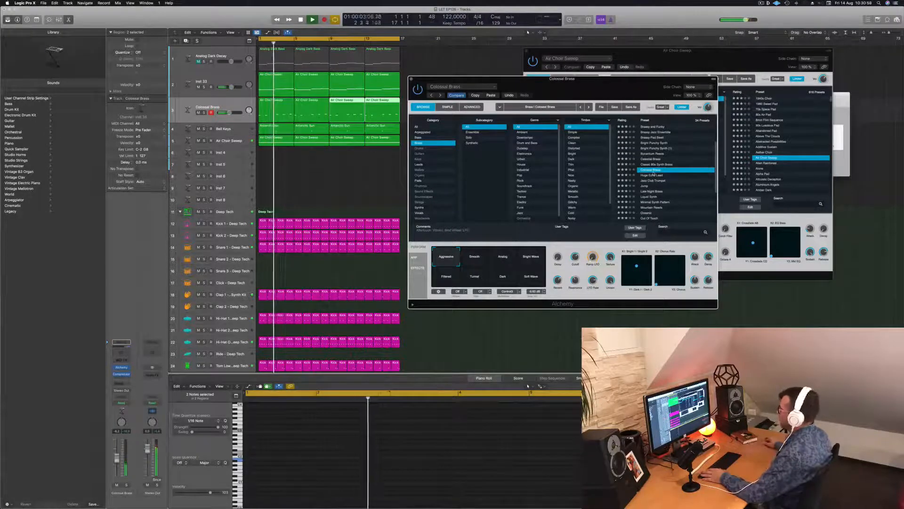
# Compare Colossal Brass's Smooth, Analog, Bright Wave, Filtered and Tunnel variations during playback and choose Dark
pyautogui.click(475, 261)
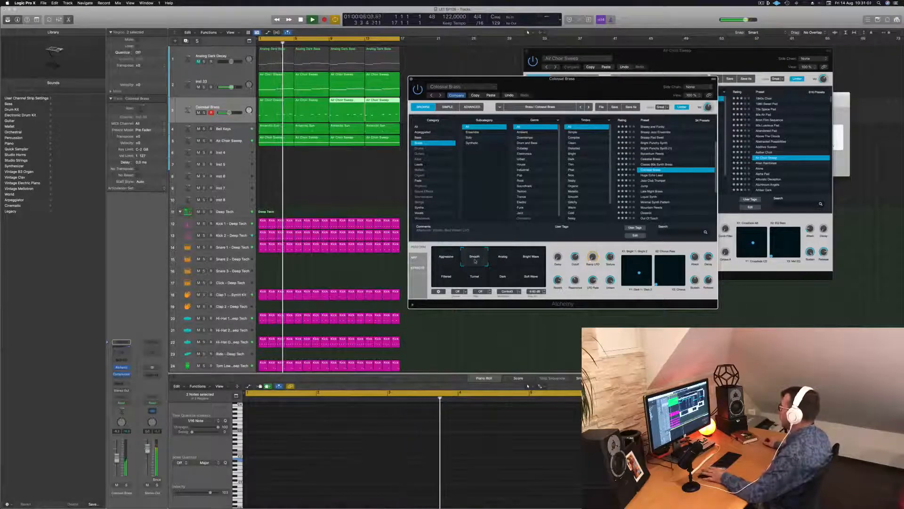
pyautogui.click(504, 259)
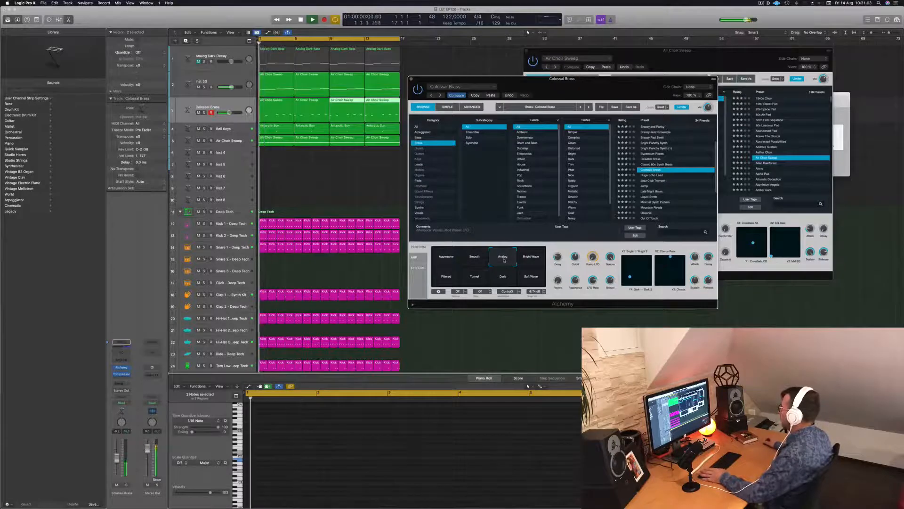
pyautogui.click(531, 260)
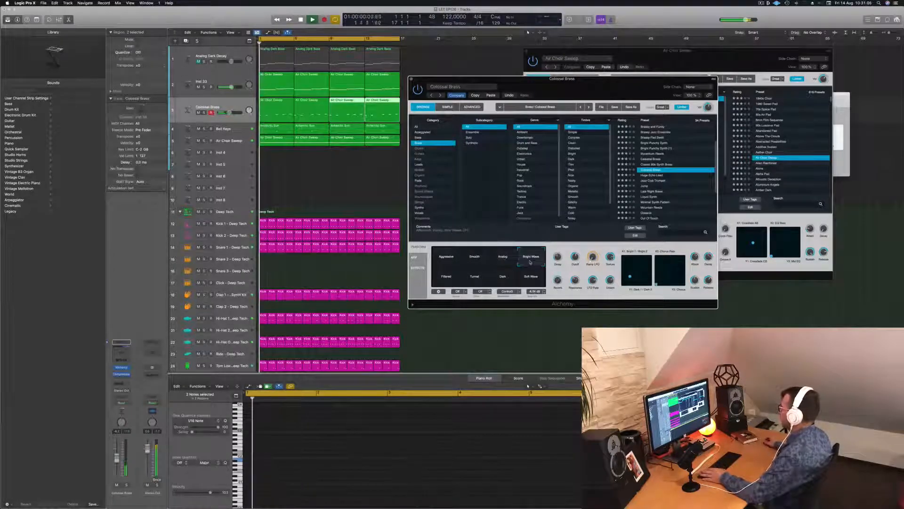
pyautogui.click(445, 278)
pyautogui.press('space')
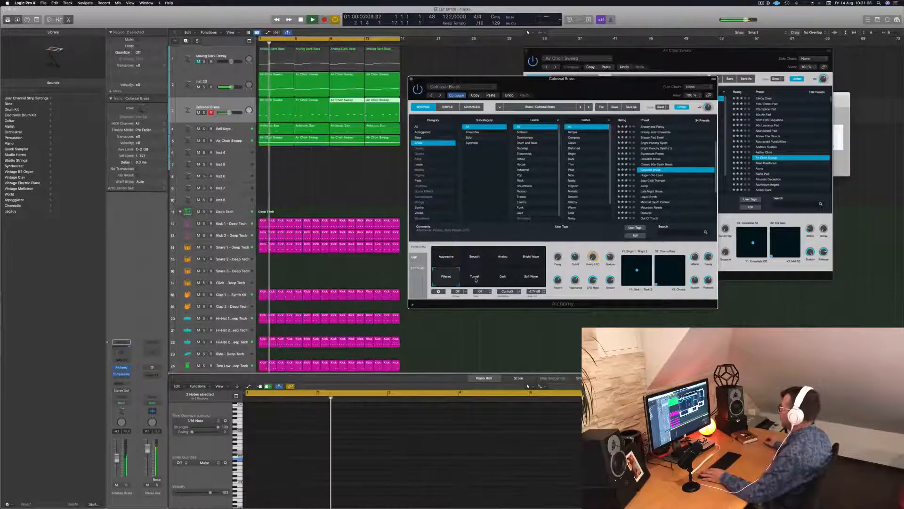
pyautogui.click(475, 279)
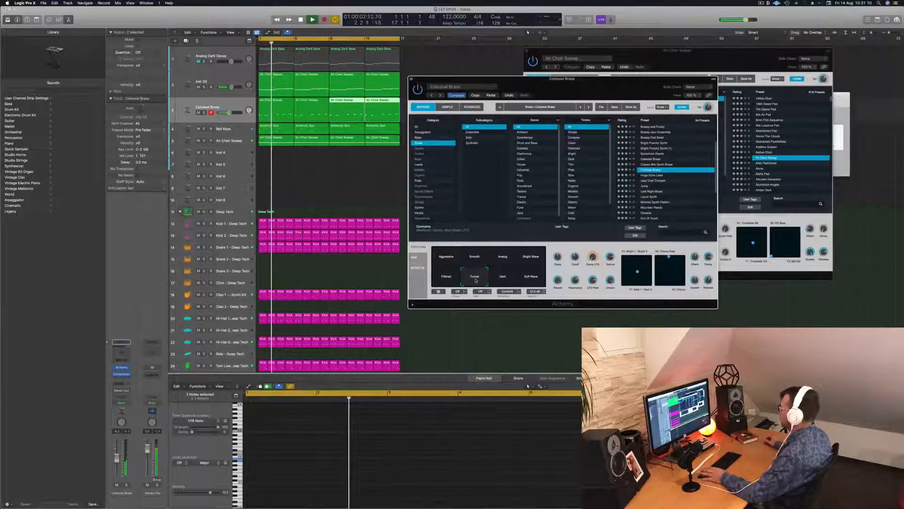
pyautogui.click(503, 279)
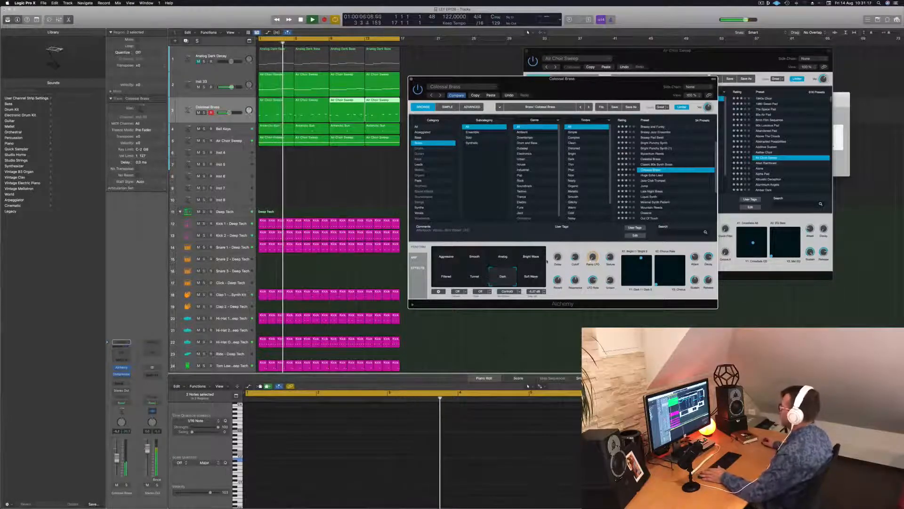
# Close the Colossal Brass instrument window and play the arrangement from the start
pyautogui.moveTo(562, 79); pyautogui.dragTo(491, 128)
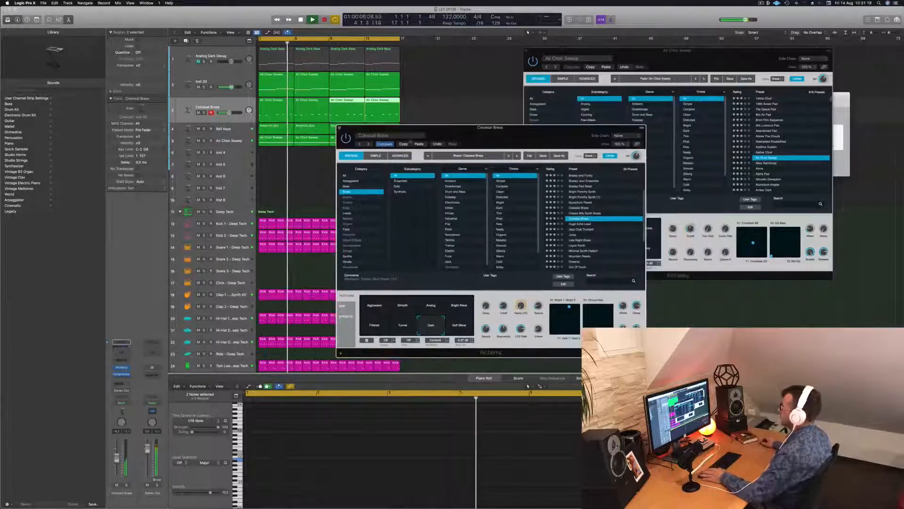
pyautogui.click(339, 128)
pyautogui.click(284, 175)
pyautogui.press('space')
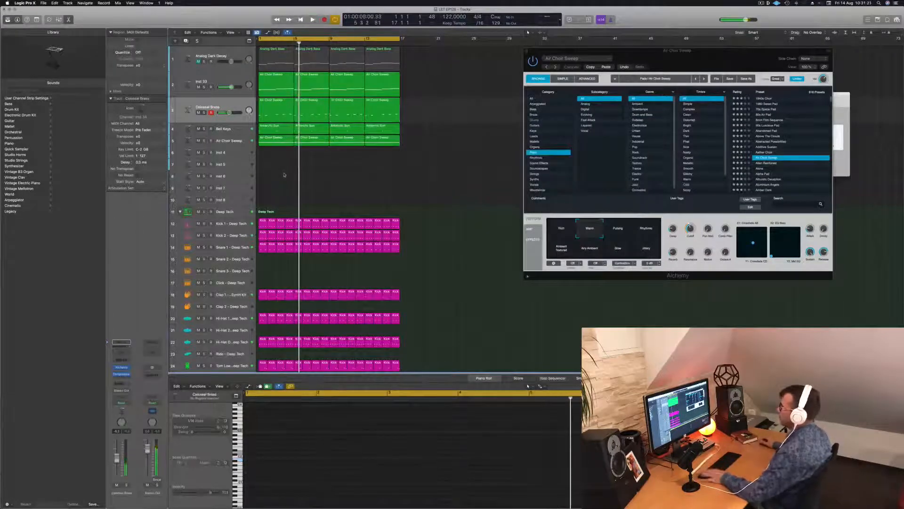
pyautogui.press('Return')
pyautogui.press('space')
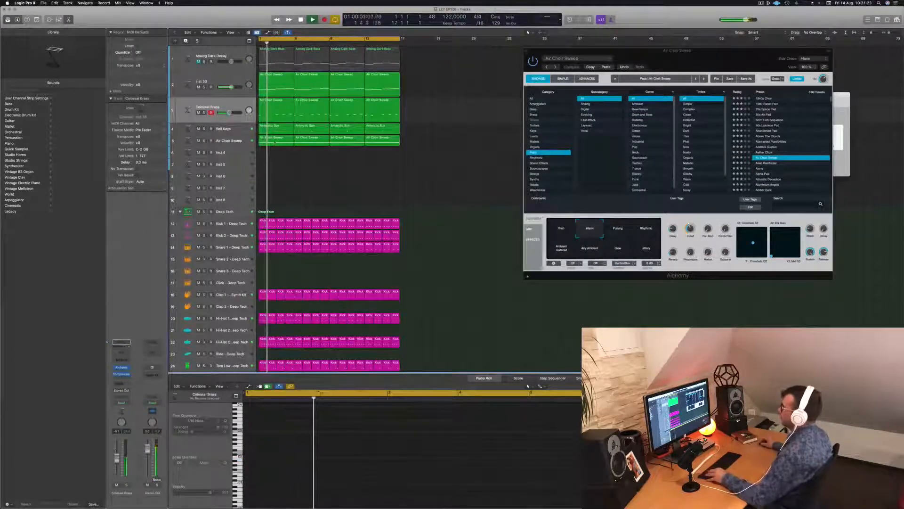
# Copy the first Air Choir Sweep region onto the Inst 4 track and select the copy for note editing
pyautogui.click(274, 139)
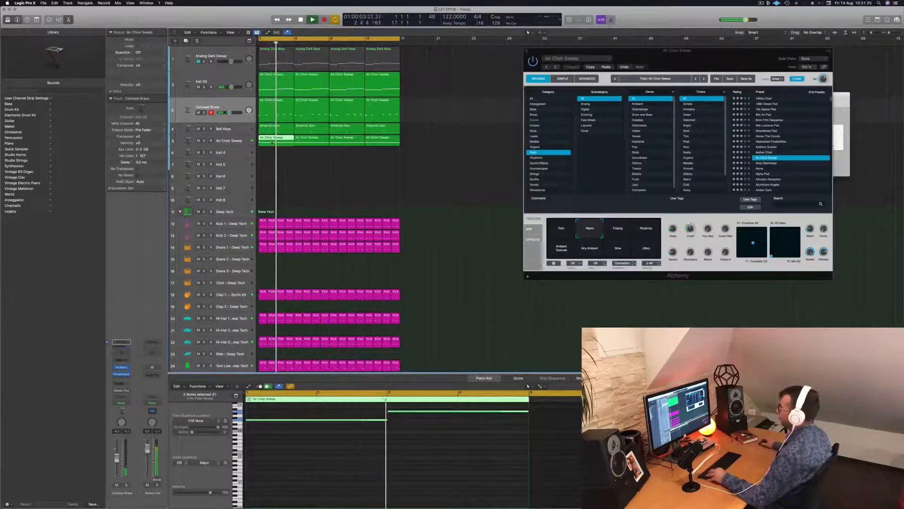
pyautogui.moveTo(273, 142); pyautogui.dragTo(274, 152)
pyautogui.press('space')
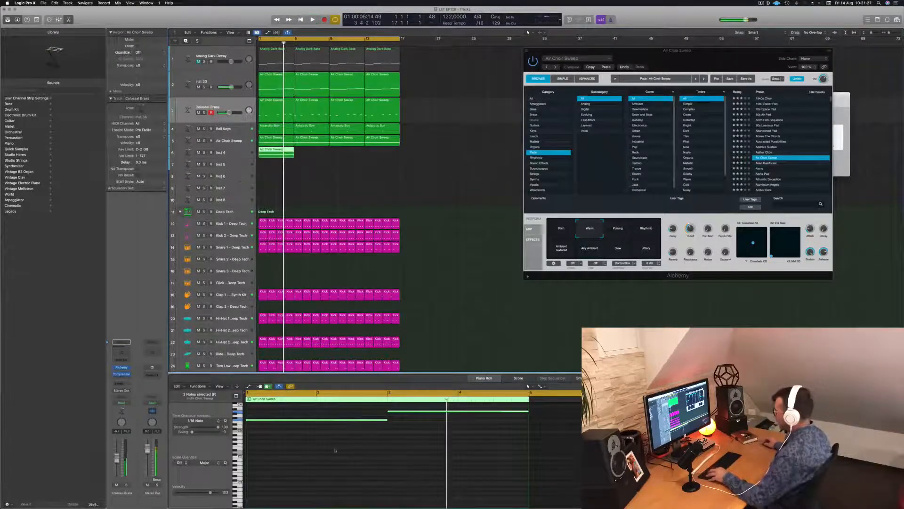
pyautogui.scroll(-2, 336, 455)
pyautogui.scroll(3, 337, 455)
pyautogui.moveTo(317, 423); pyautogui.dragTo(398, 461)
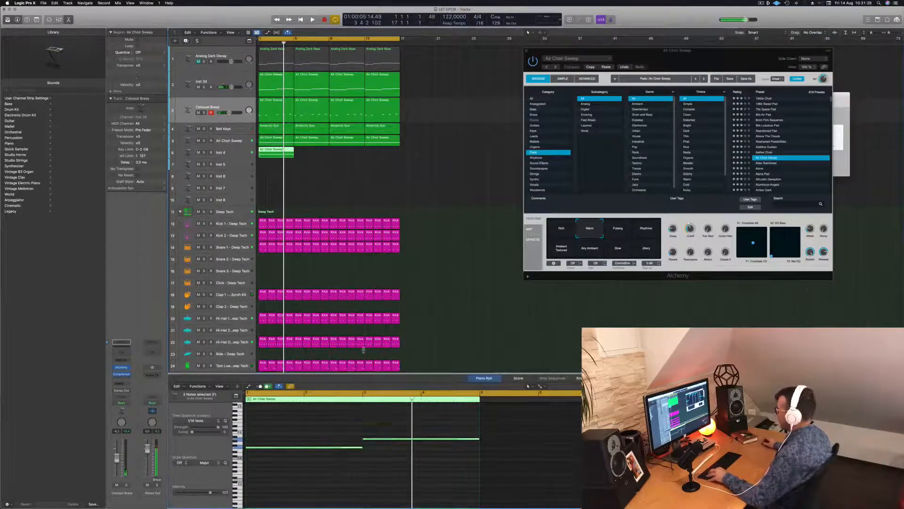
pyautogui.click(410, 180)
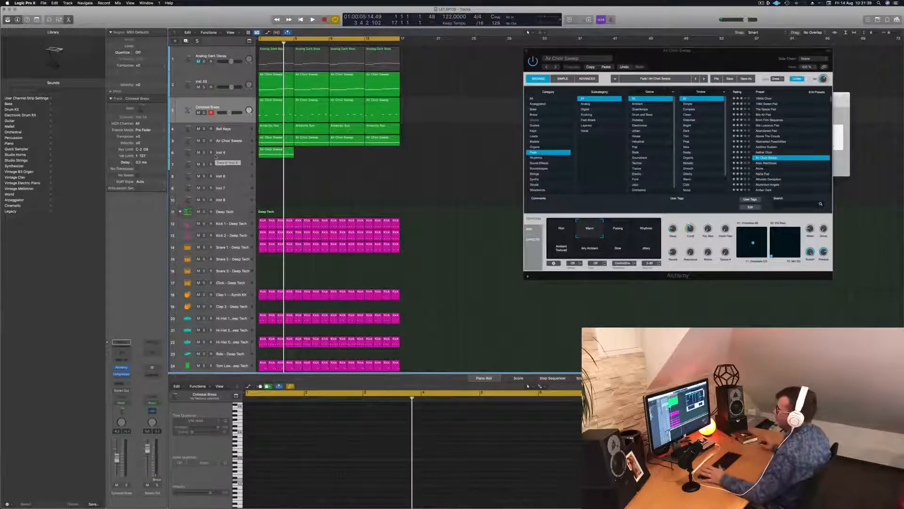
pyautogui.click(260, 151)
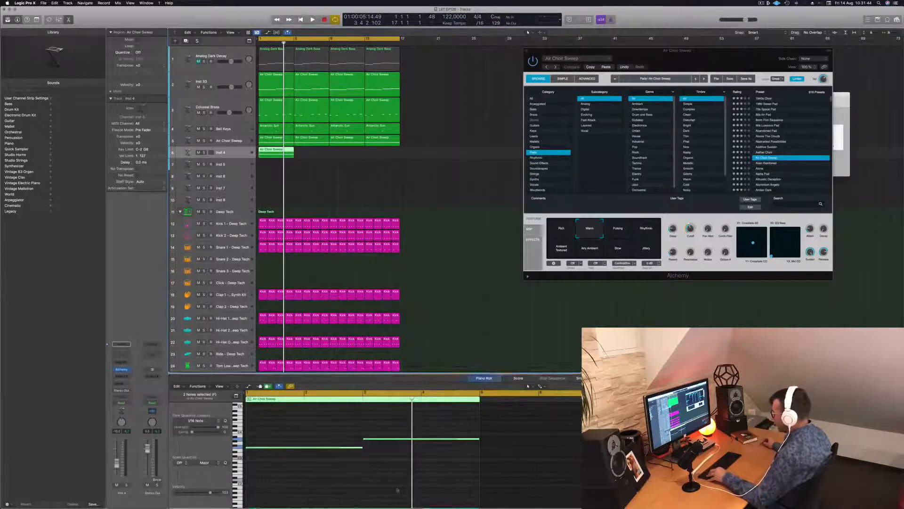
# Duplicate both long notes of the Inst 4 region at a lower pitch
pyautogui.moveTo(284, 444); pyautogui.dragTo(315, 459)
pyautogui.scroll(-3, 317, 467)
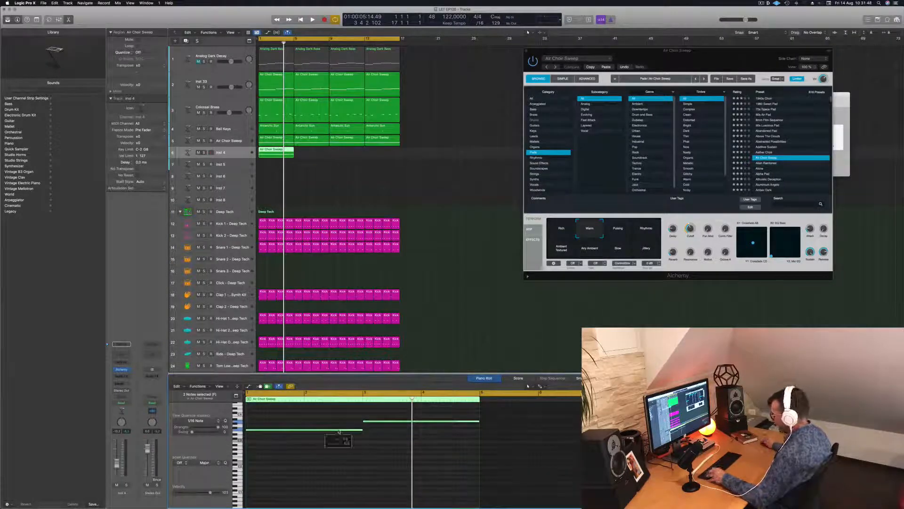
pyautogui.moveTo(339, 431); pyautogui.dragTo(338, 458)
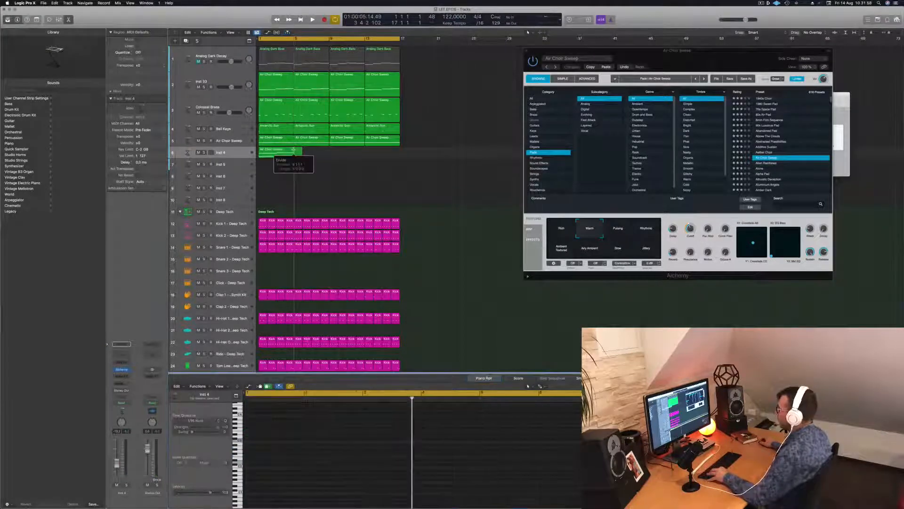
# Split the Inst 4 region at bar 5 with crossing notes split, and delete the excess part
pyautogui.click(295, 154)
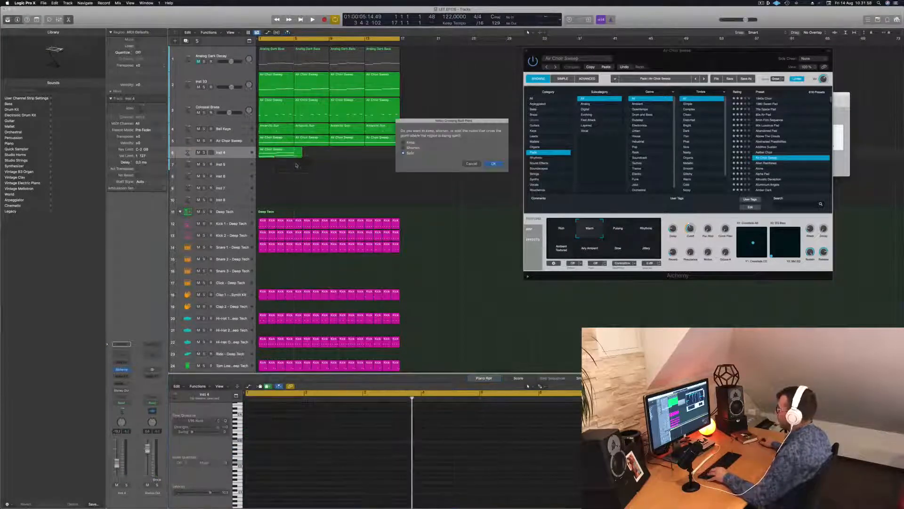
pyautogui.click(493, 164)
pyautogui.press('Delete')
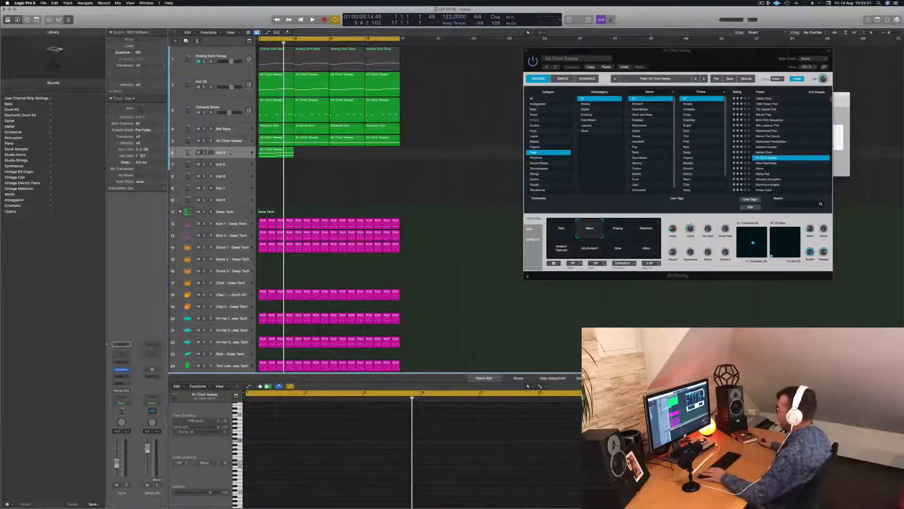
# Filter the Air Choir Sweep Alchemy presets to the Arpeggiated category and repeat the Inst 4 region across all 16 bars
pyautogui.click(230, 153)
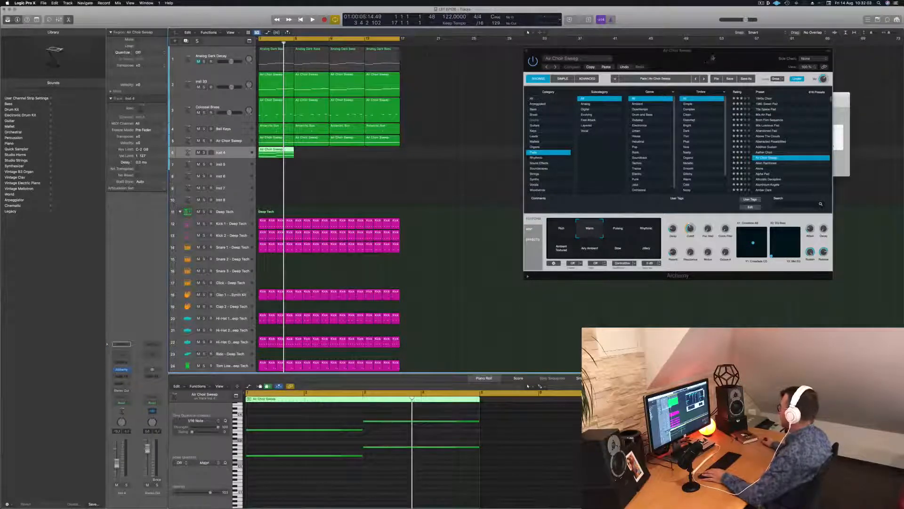
pyautogui.moveTo(712, 58); pyautogui.dragTo(603, 89)
pyautogui.click(436, 132)
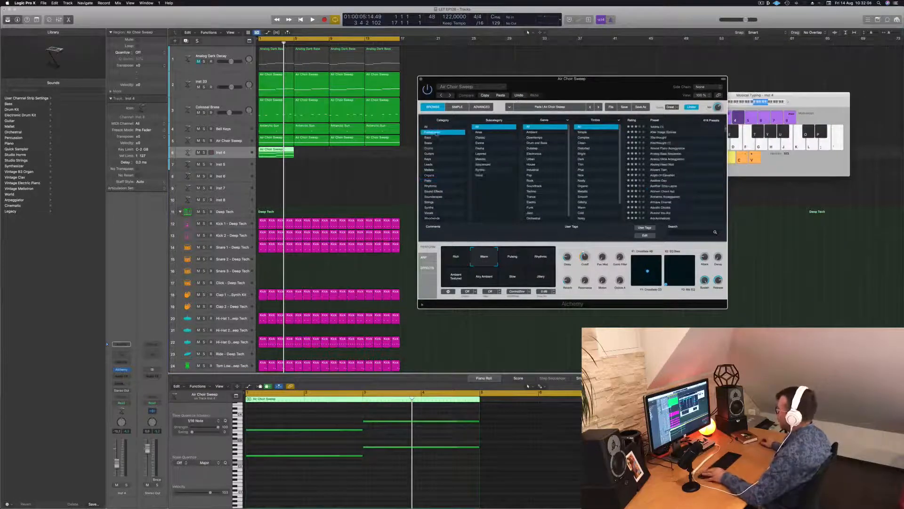
pyautogui.moveTo(271, 153); pyautogui.dragTo(353, 152)
pyautogui.keyDown('shift'); pyautogui.click(280, 155); pyautogui.keyUp('shift')
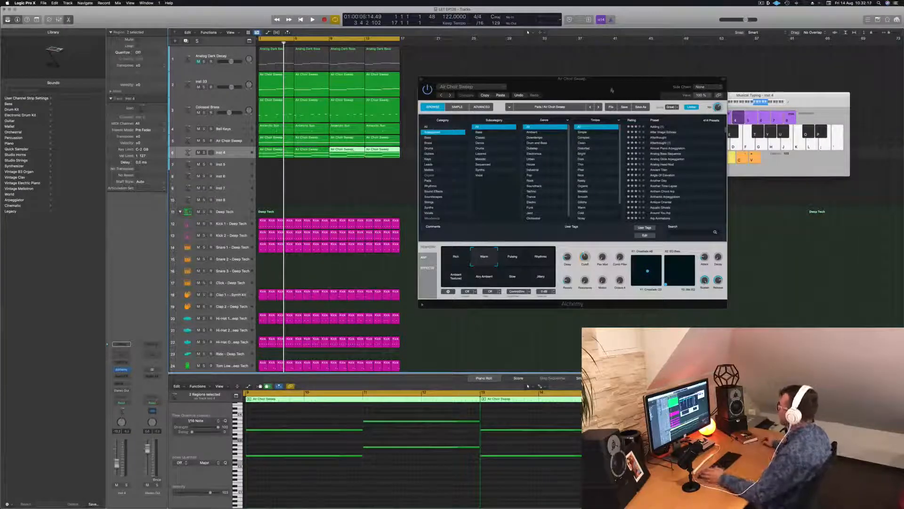
# Load the Ancient Titan arpeggiated preset in the Air Choir Sweep track's Alchemy and play the arrangement
pyautogui.moveTo(612, 90); pyautogui.dragTo(608, 88)
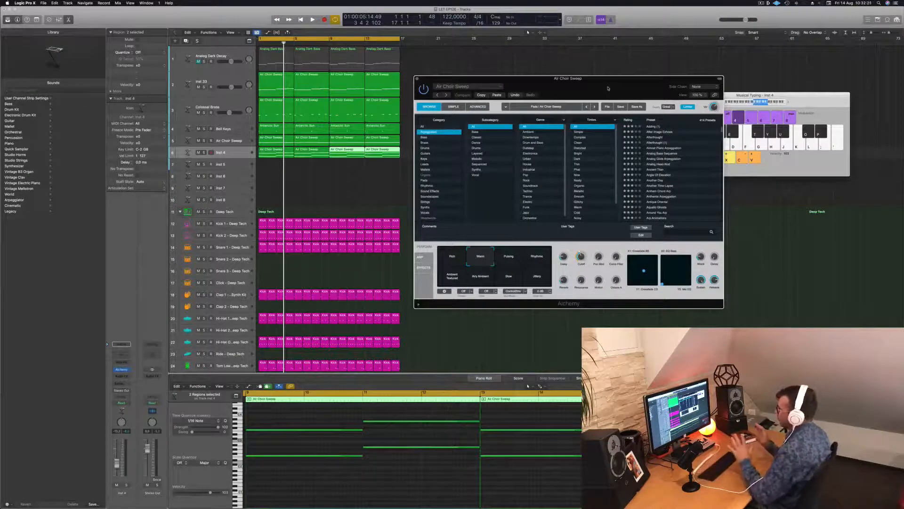
pyautogui.moveTo(608, 88); pyautogui.dragTo(603, 88)
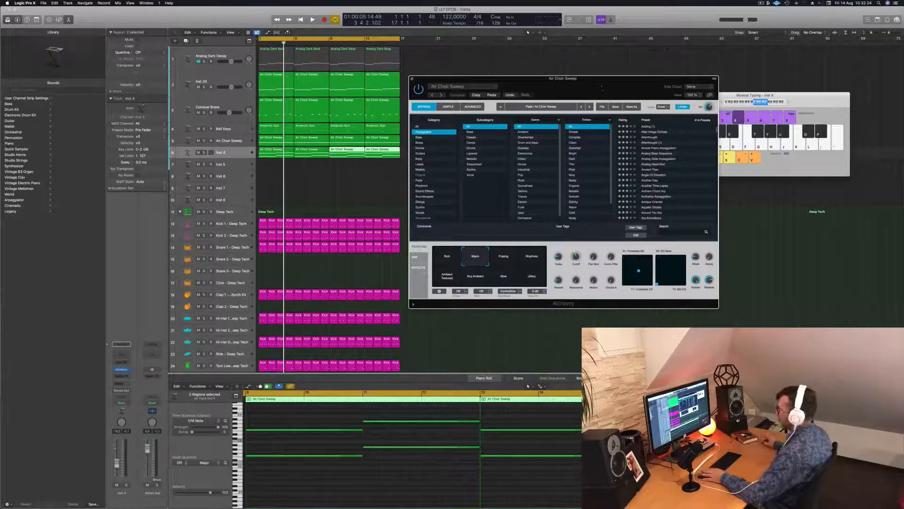
pyautogui.click(636, 20)
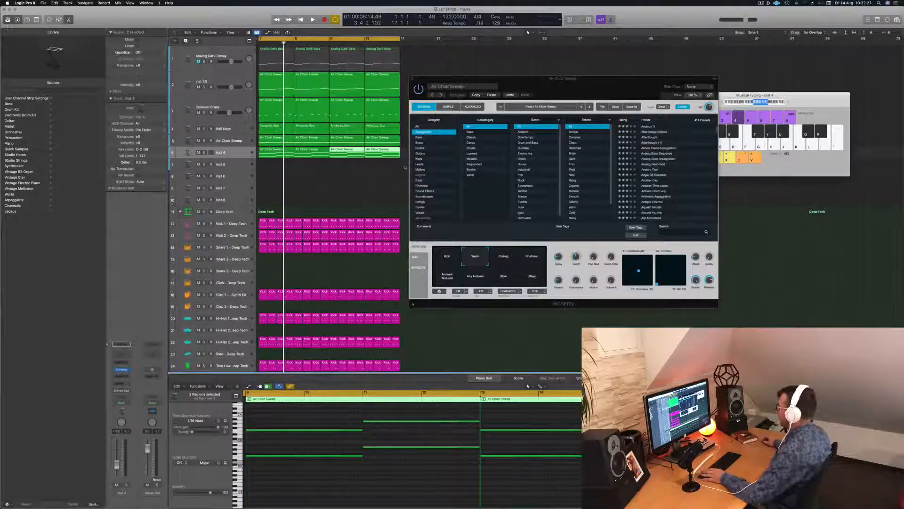
pyautogui.click(663, 170)
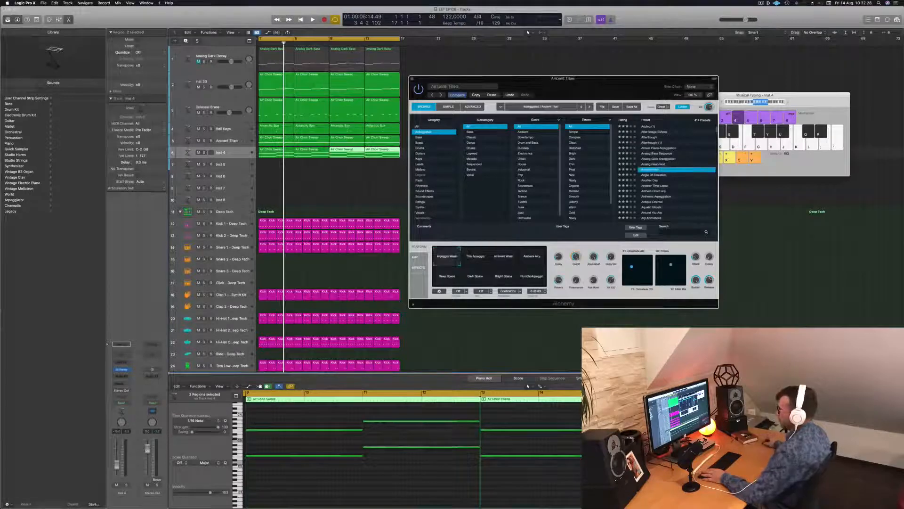
pyautogui.click(636, 20)
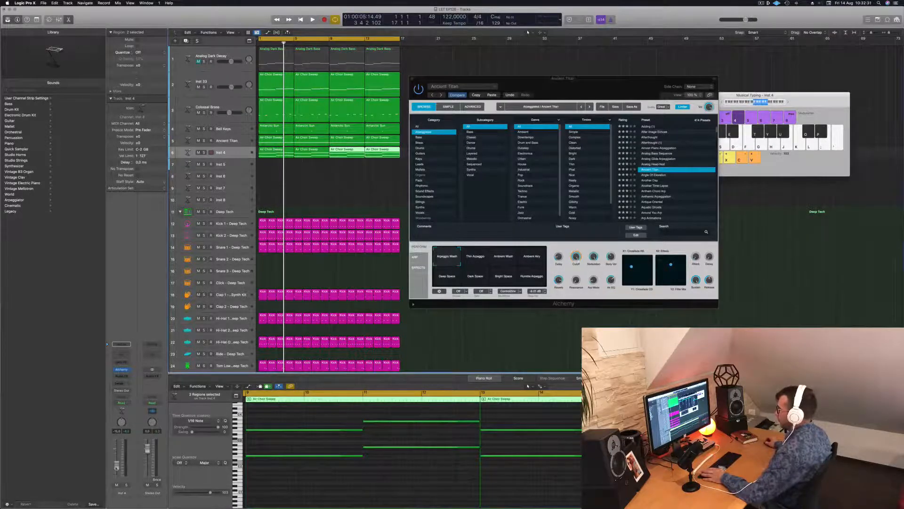
pyautogui.press('space')
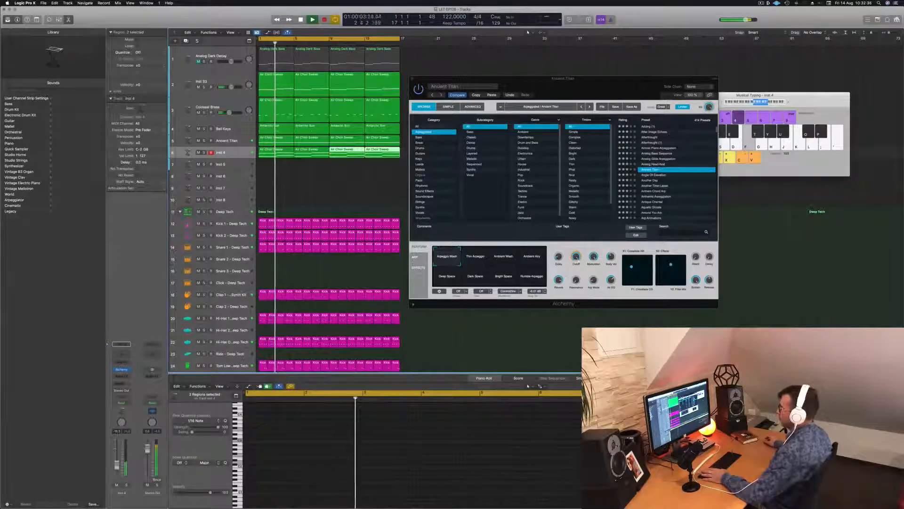
# Open Inst 4's own Alchemy instrument and listen to the Inst 4 track in solo
pyautogui.click(243, 153)
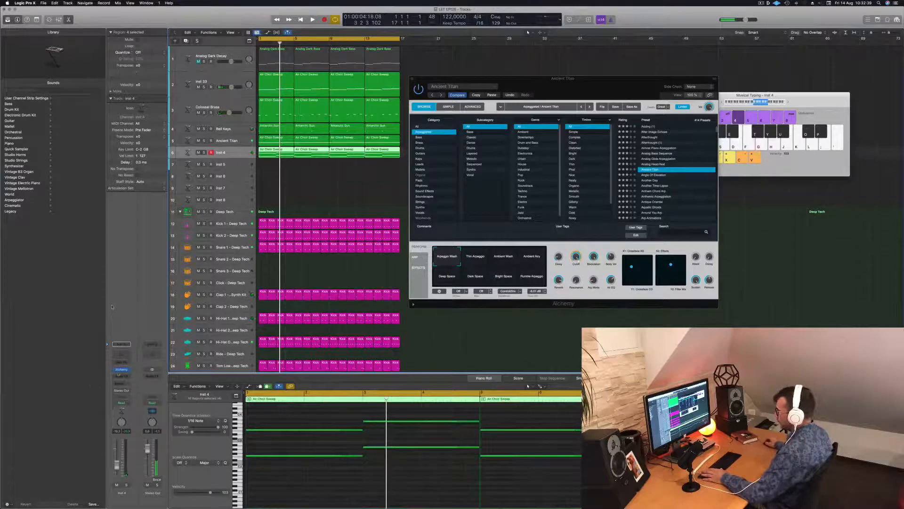
pyautogui.click(121, 370)
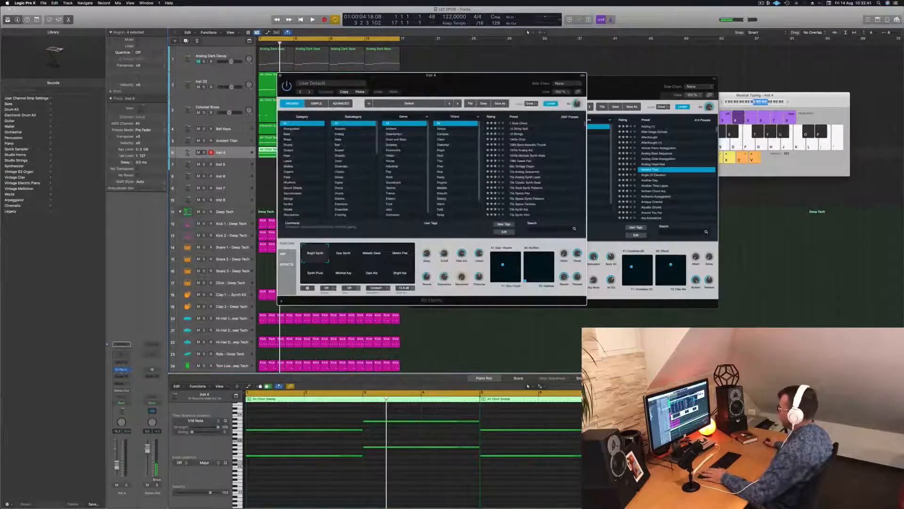
pyautogui.moveTo(432, 76); pyautogui.dragTo(673, 143)
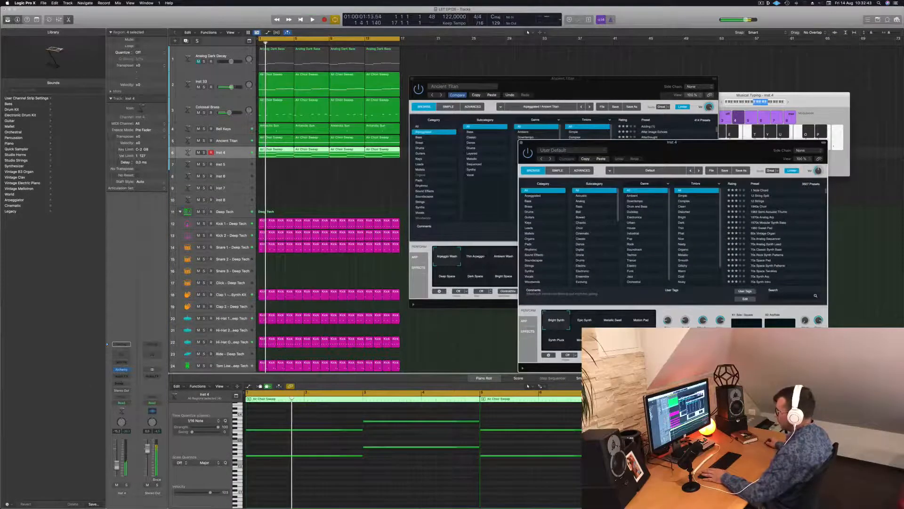
pyautogui.click(126, 484)
pyautogui.press('space')
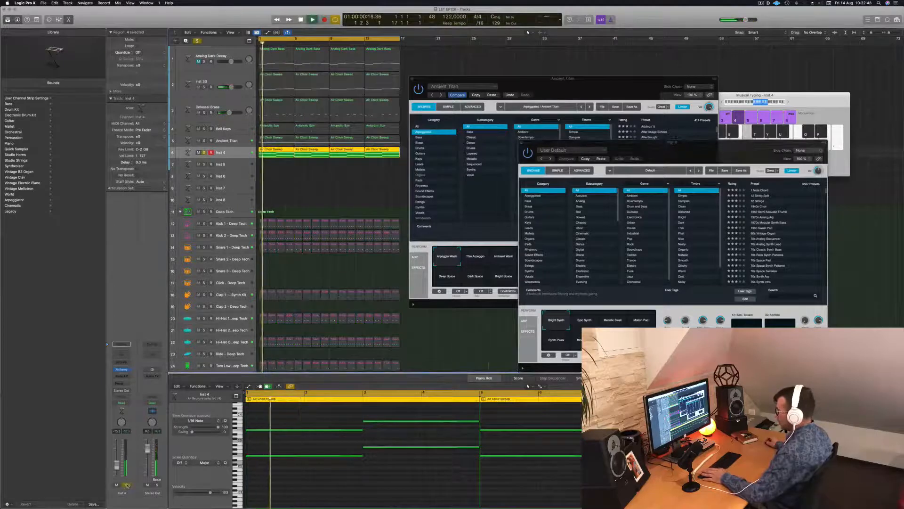
pyautogui.click(127, 484)
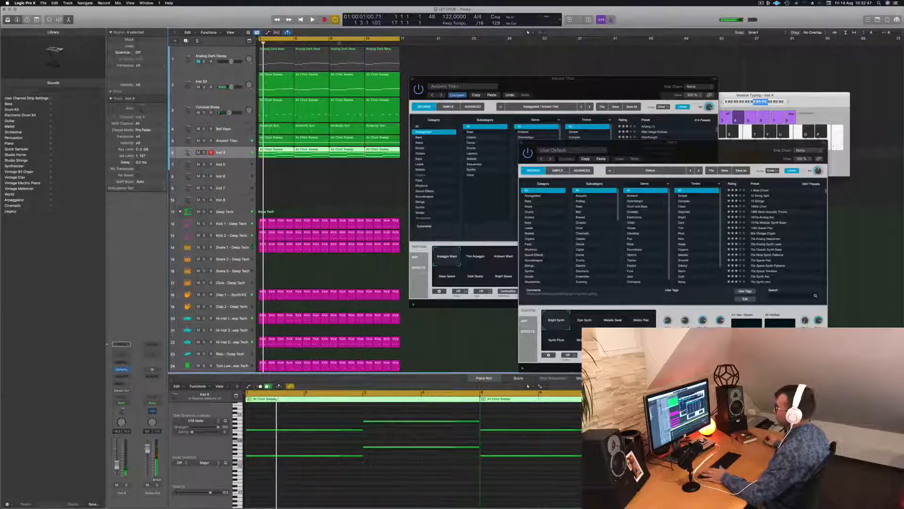
# Rearrange the Alchemy windows and briefly solo Inst 33, Colossal Brass and Ancient Titan in turn during playback
pyautogui.moveTo(659, 146); pyautogui.dragTo(818, 116)
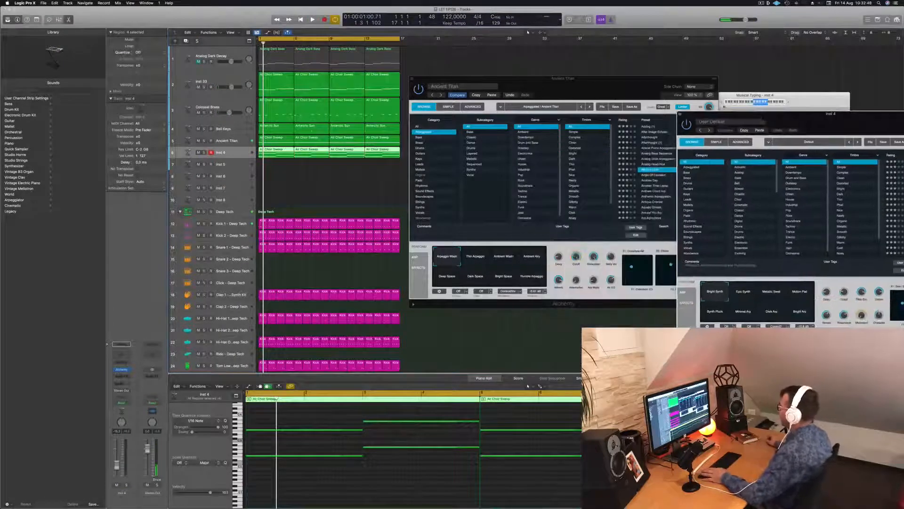
pyautogui.moveTo(613, 86); pyautogui.dragTo(609, 106)
pyautogui.press('space')
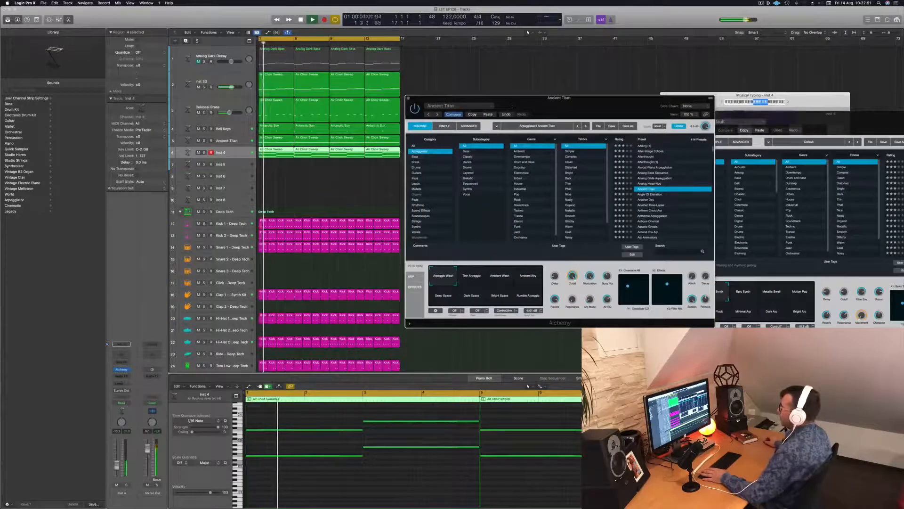
pyautogui.click(204, 88)
pyautogui.click(203, 87)
pyautogui.click(204, 112)
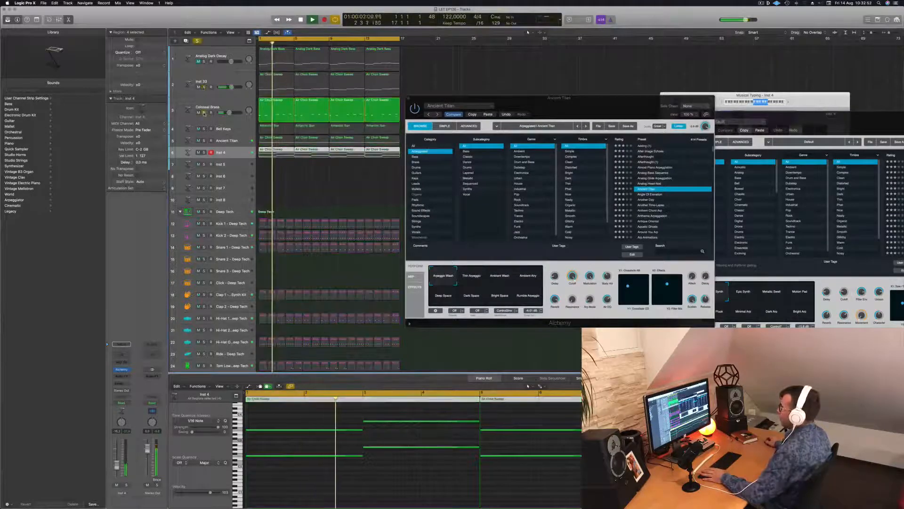
pyautogui.click(204, 112)
pyautogui.click(204, 141)
pyautogui.click(204, 141)
pyautogui.press('space')
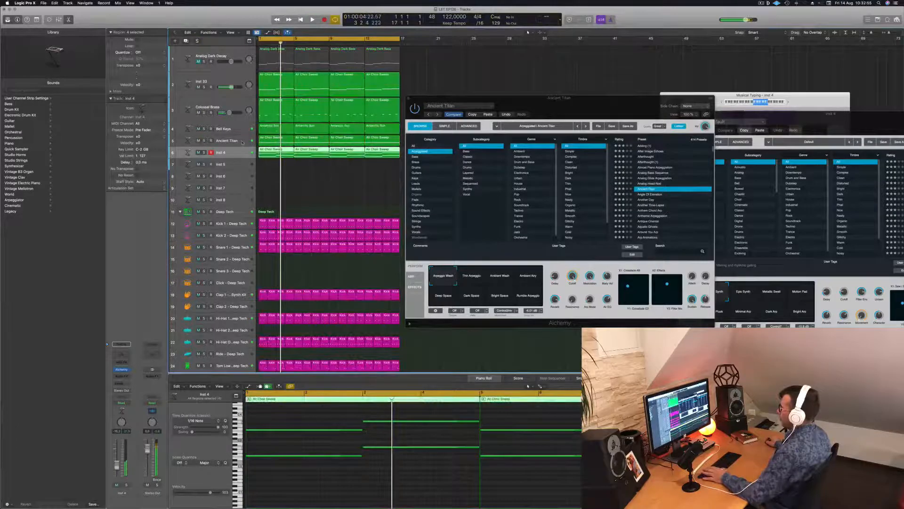
# Duplicate the Ancient Titan track with its settings and revert the original track's Alchemy to Air Choir Sweep
pyautogui.click(244, 140)
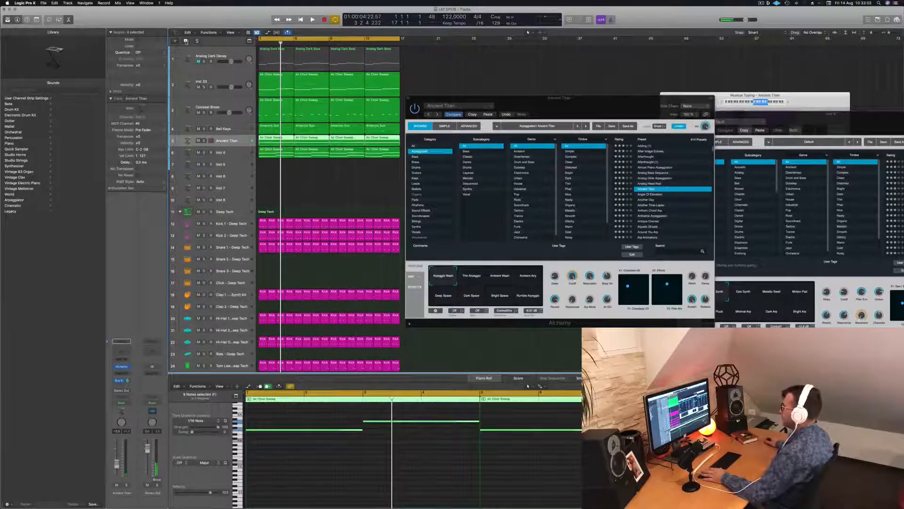
pyautogui.press('super+d')
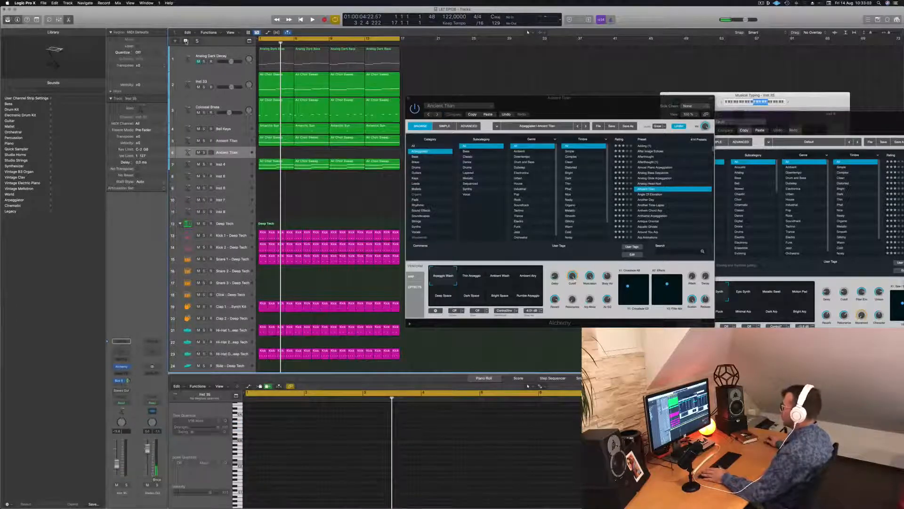
pyautogui.click(506, 114)
# Play the arrangement and check the restored Air Choir Sweep track in solo, then return to the start
pyautogui.press('space')
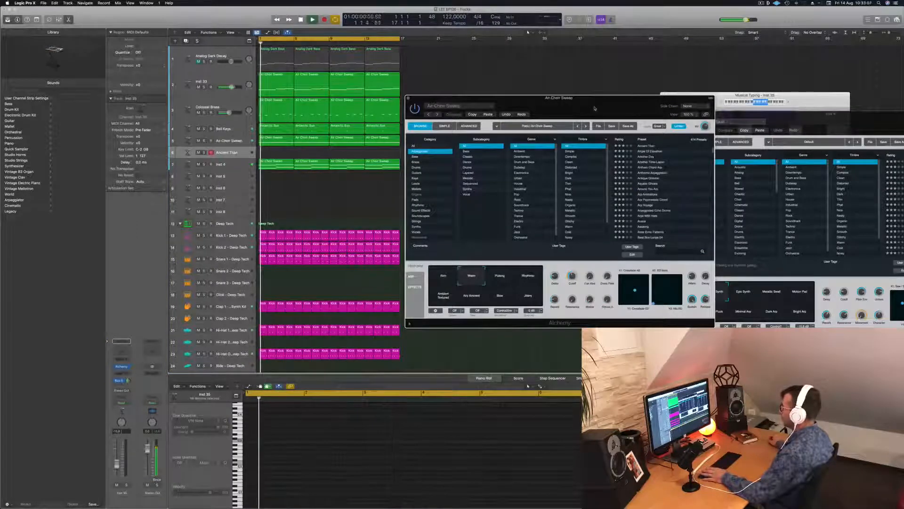
pyautogui.moveTo(593, 109); pyautogui.dragTo(566, 67)
pyautogui.click(204, 141)
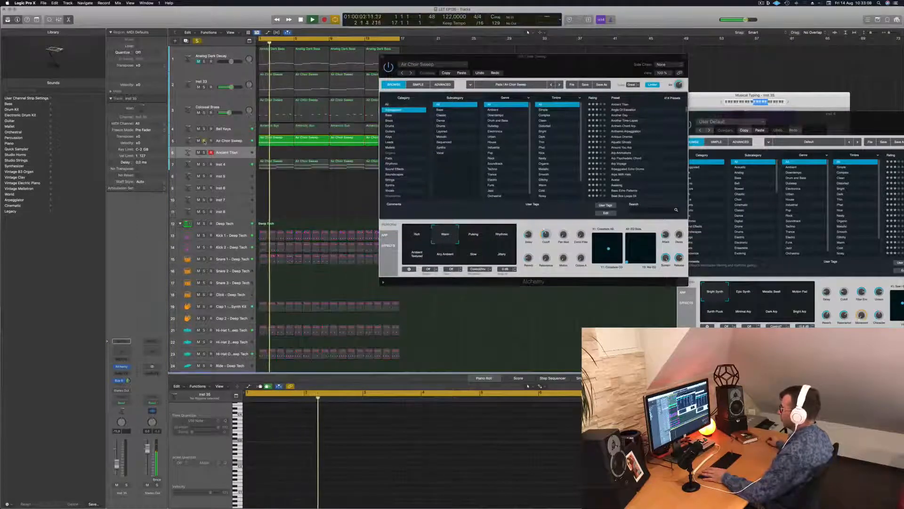
pyautogui.click(205, 140)
pyautogui.press('Return')
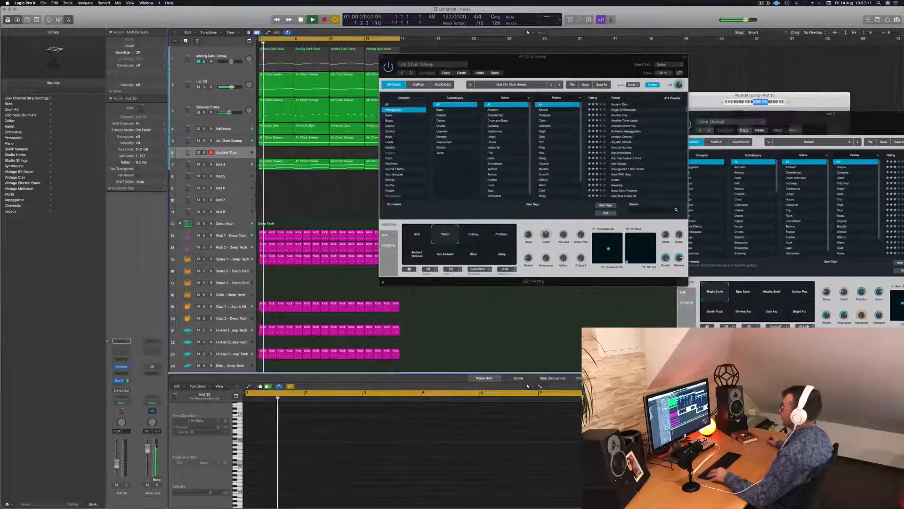
# Copy the four Air Choir Sweep regions onto the duplicated Ancient Titan track and close the Air Choir Sweep instrument window
pyautogui.moveTo(532, 56); pyautogui.dragTo(711, 64)
pyautogui.moveTo(413, 140); pyautogui.dragTo(276, 153)
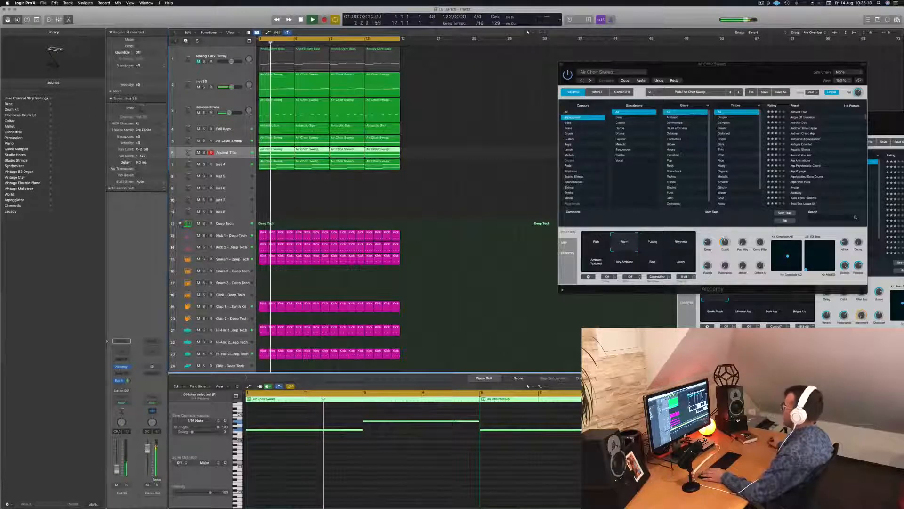
pyautogui.moveTo(613, 64); pyautogui.dragTo(314, 109)
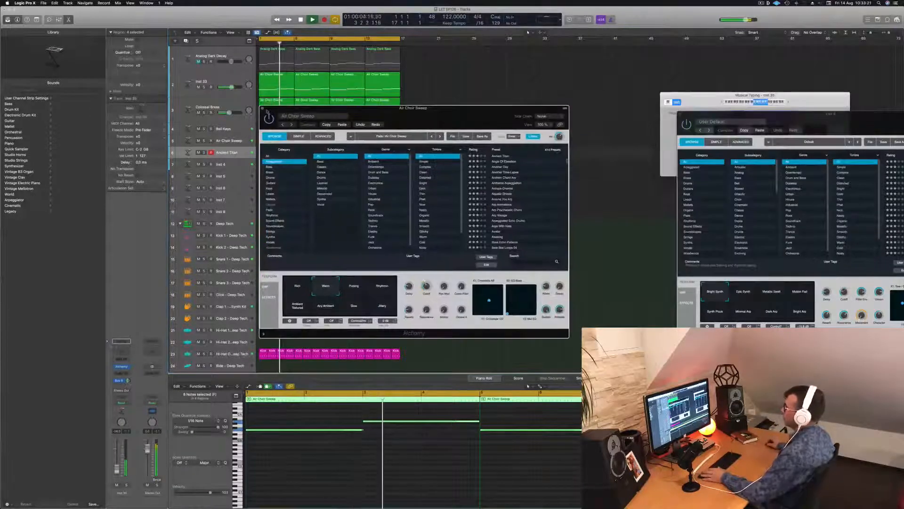
pyautogui.click(263, 109)
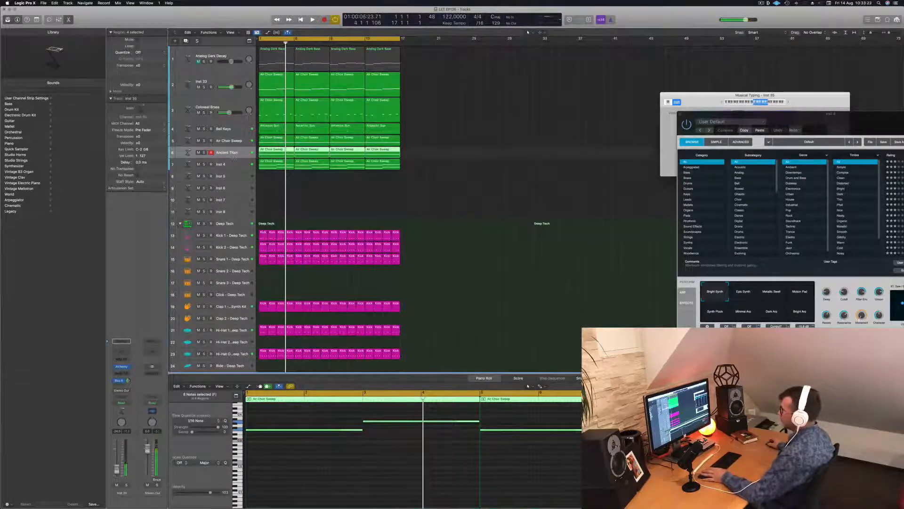
# Enlarge the Ancient Titan track, open its Alchemy instrument clear of the regions, and lower the Cutoff
pyautogui.moveTo(234, 157); pyautogui.dragTo(234, 173)
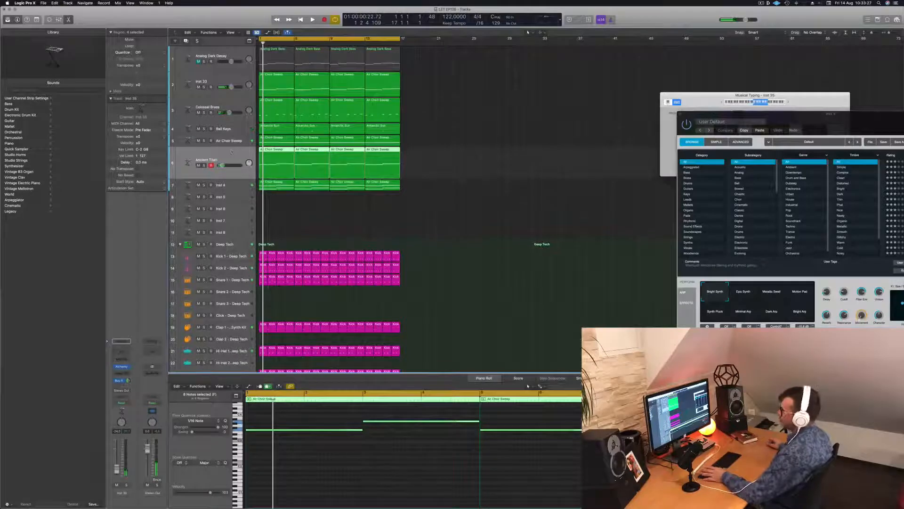
pyautogui.click(122, 367)
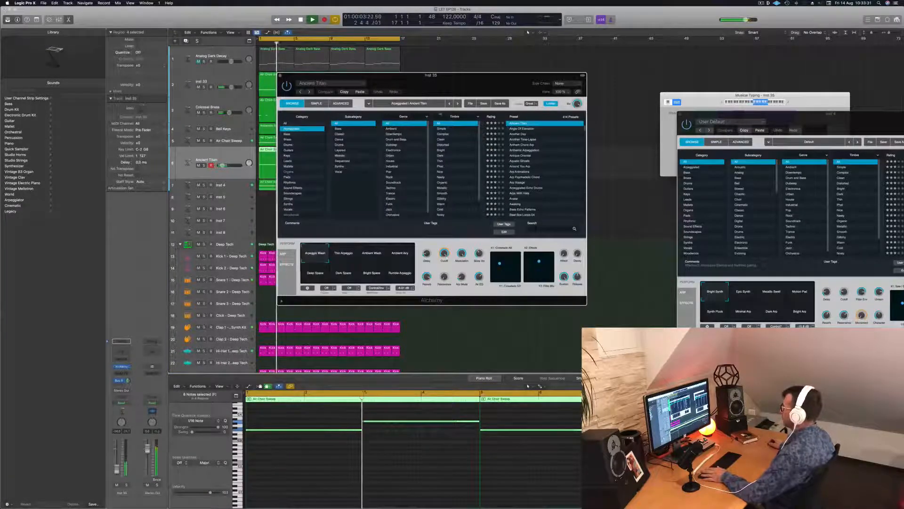
pyautogui.moveTo(449, 93); pyautogui.dragTo(597, 127)
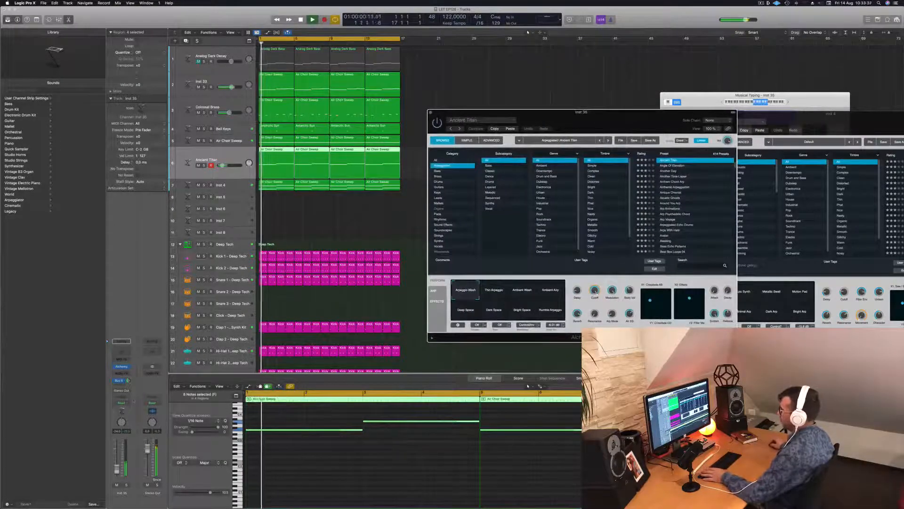
pyautogui.moveTo(594, 291); pyautogui.dragTo(596, 322)
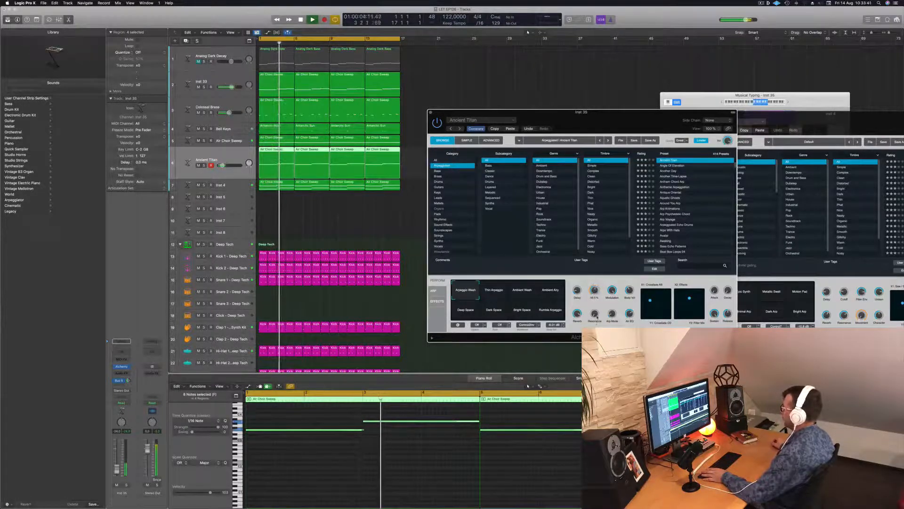
# Audition the Thin Arpeggio, Ambient Wash and Ambient Arp snapshots, choose Deep Space, and slightly lower the Ancient Titan track volume
pyautogui.click(490, 291)
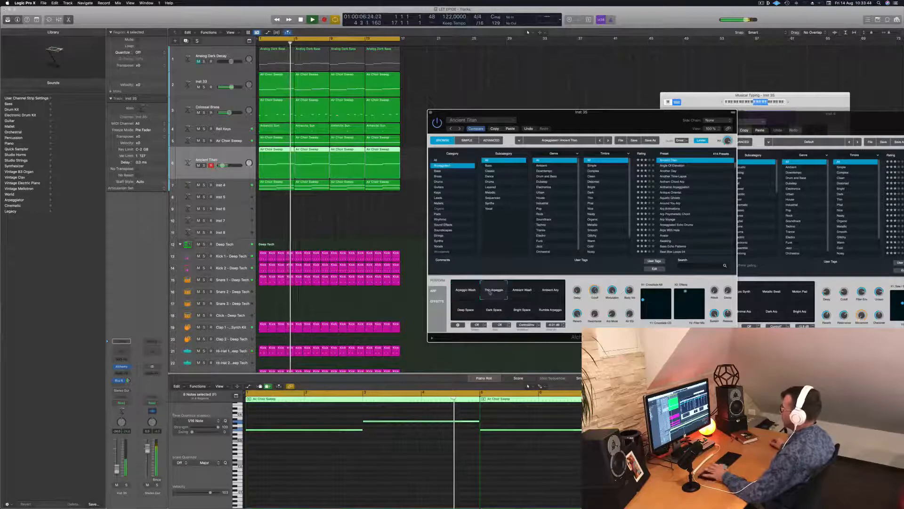
pyautogui.click(523, 290)
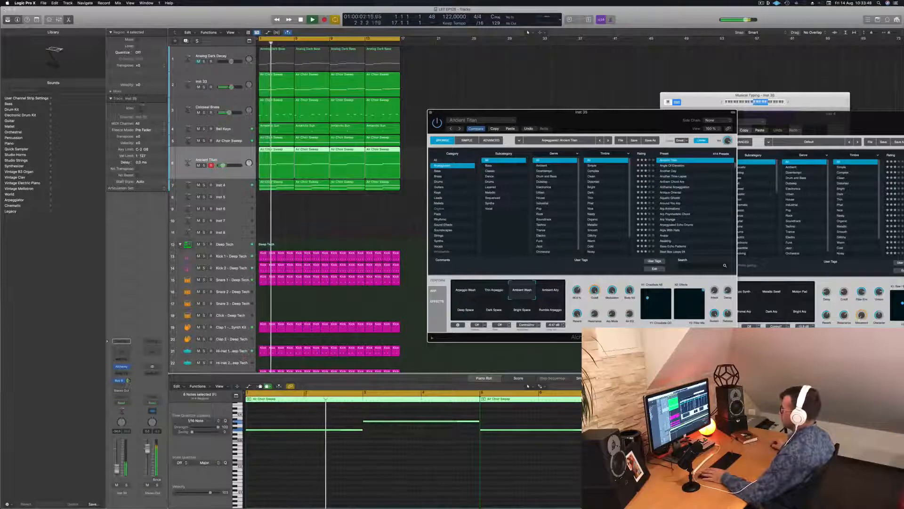
pyautogui.click(551, 290)
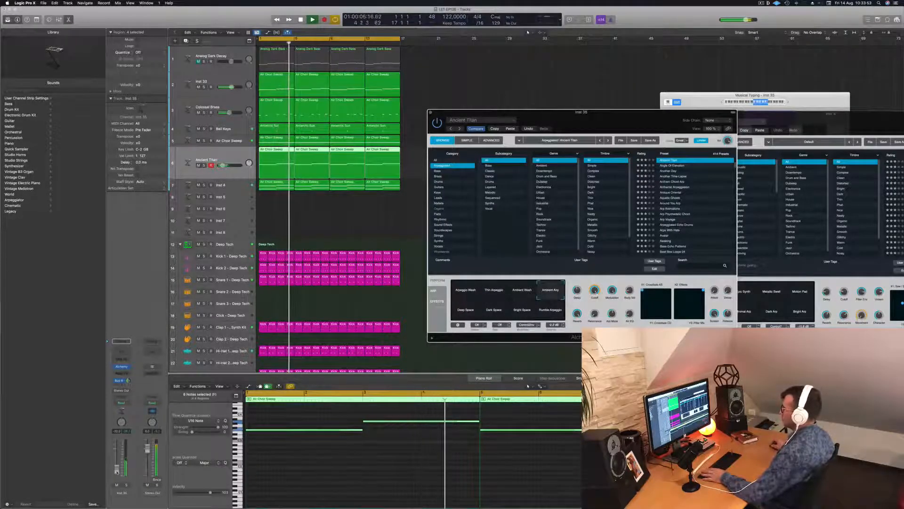
pyautogui.moveTo(223, 166); pyautogui.dragTo(221, 166)
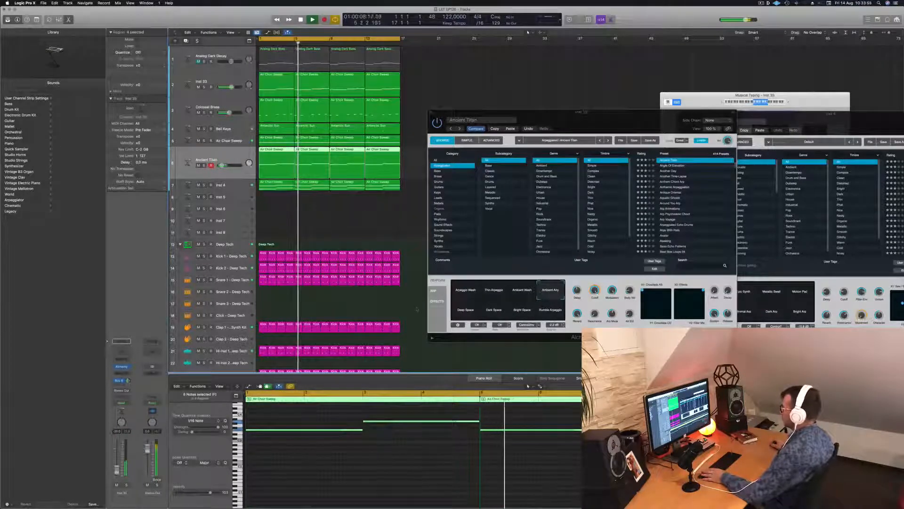
pyautogui.click(465, 310)
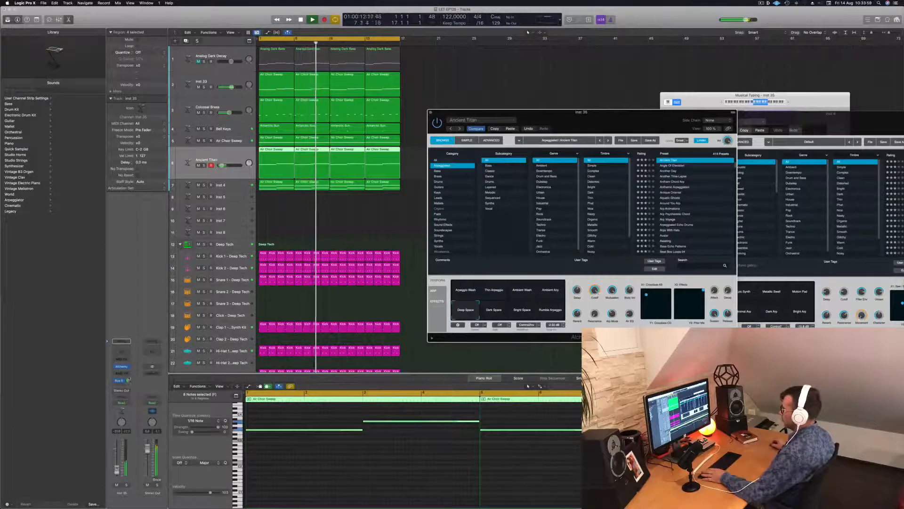
pyautogui.click(218, 163)
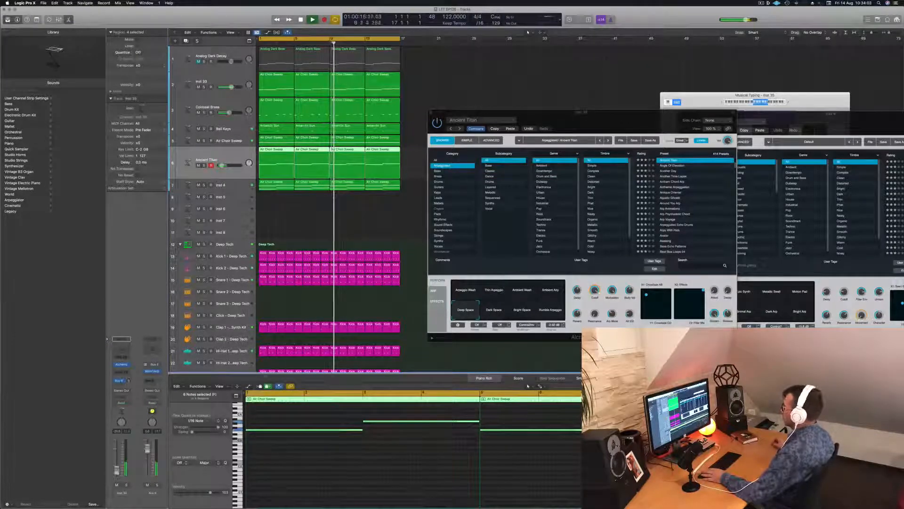
pyautogui.moveTo(619, 108); pyautogui.dragTo(681, 48)
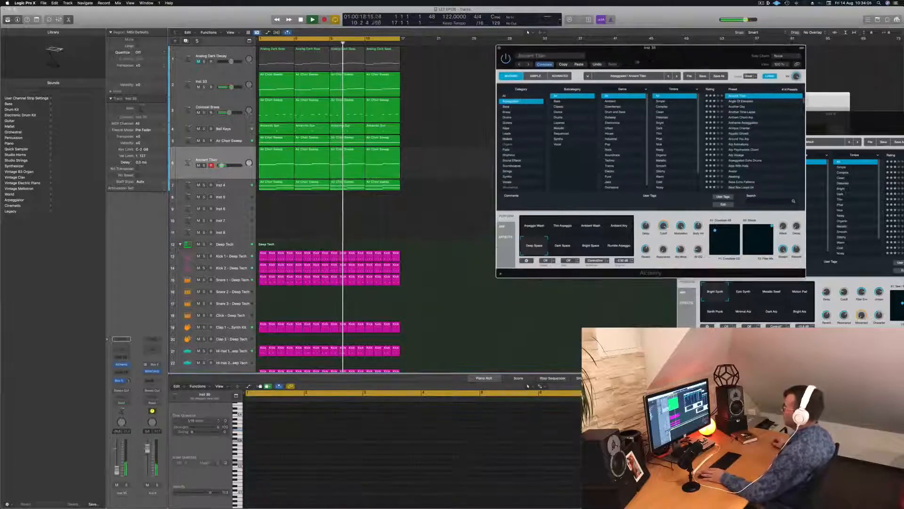
# Transpose all notes in the Ancient Titan regions down one octave and play them
pyautogui.press('space')
pyautogui.press('space')
pyautogui.click(218, 163)
pyautogui.press('space')
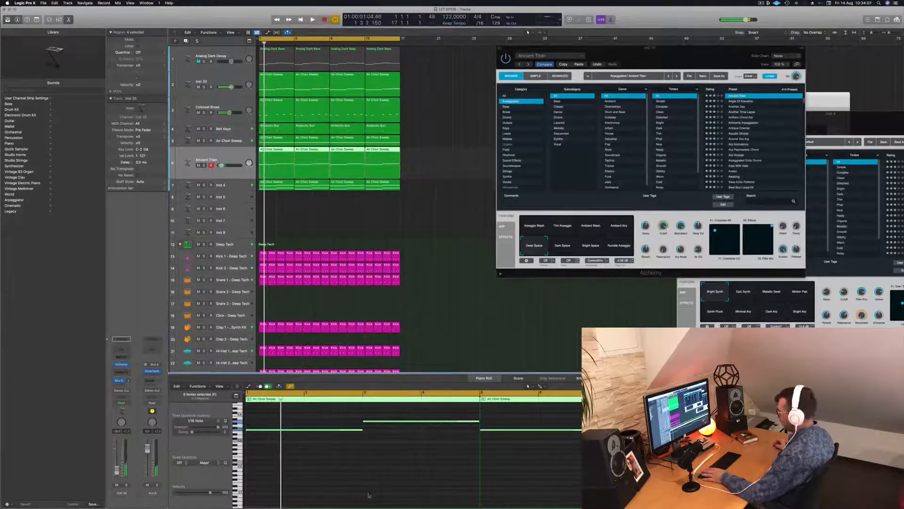
pyautogui.click(368, 484)
pyautogui.press('super+a')
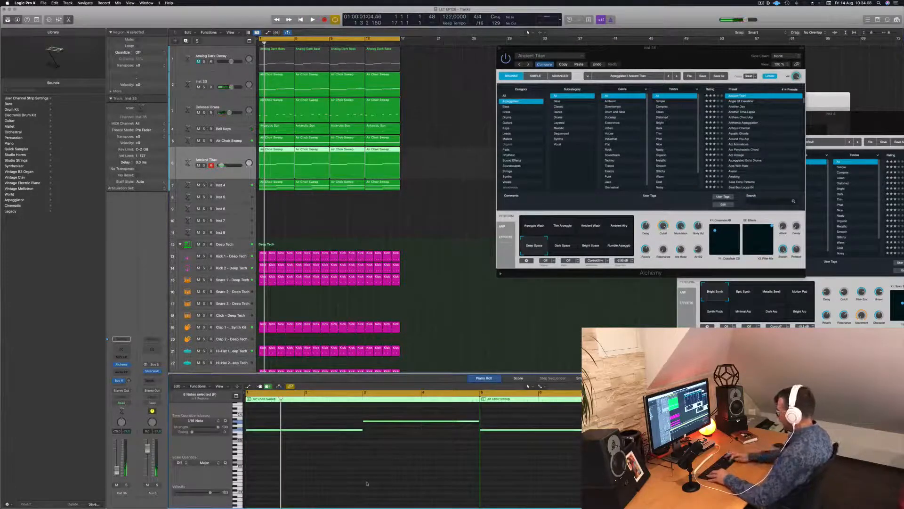
pyautogui.hotkey('shift', 'alt', 'Down')
pyautogui.press('space')
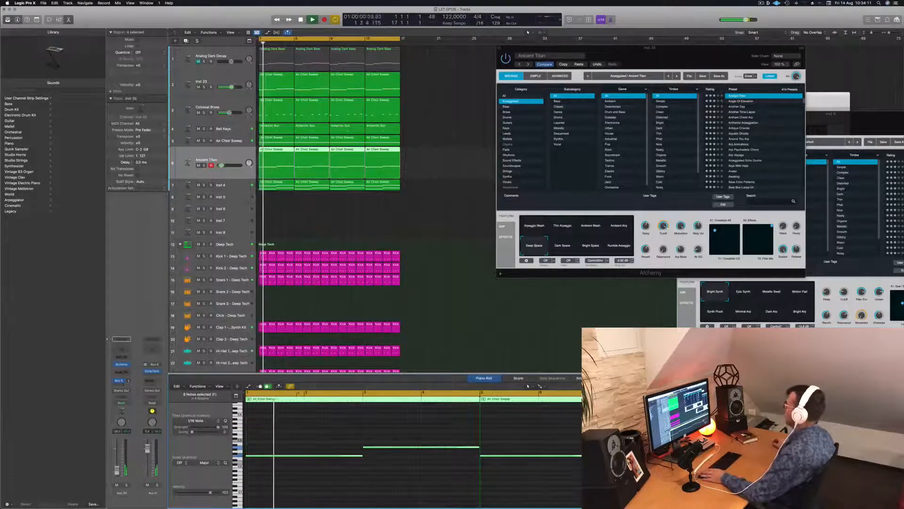
# Compare the Bright Space and Rumble Arpeggio snapshots during playback, return to Deep Space, and close the Alchemy window
pyautogui.moveTo(650, 48); pyautogui.dragTo(564, 61)
pyautogui.press('space')
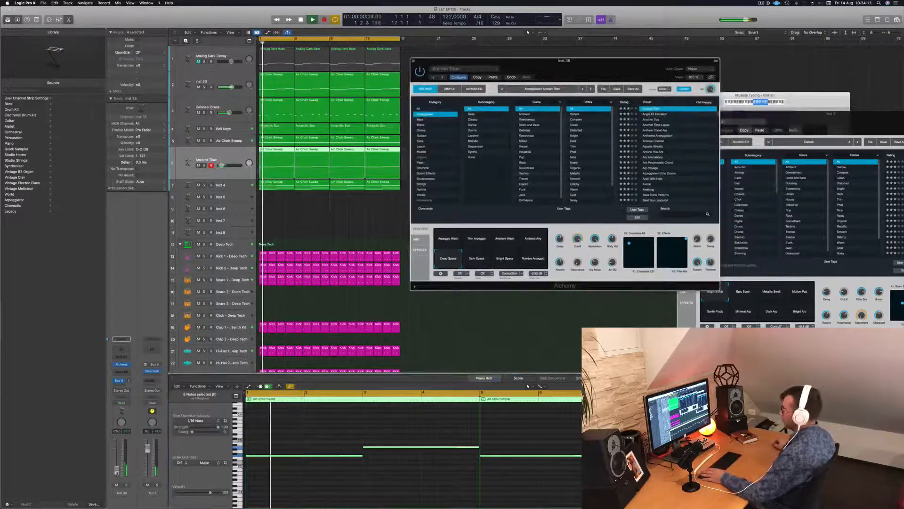
pyautogui.click(365, 455)
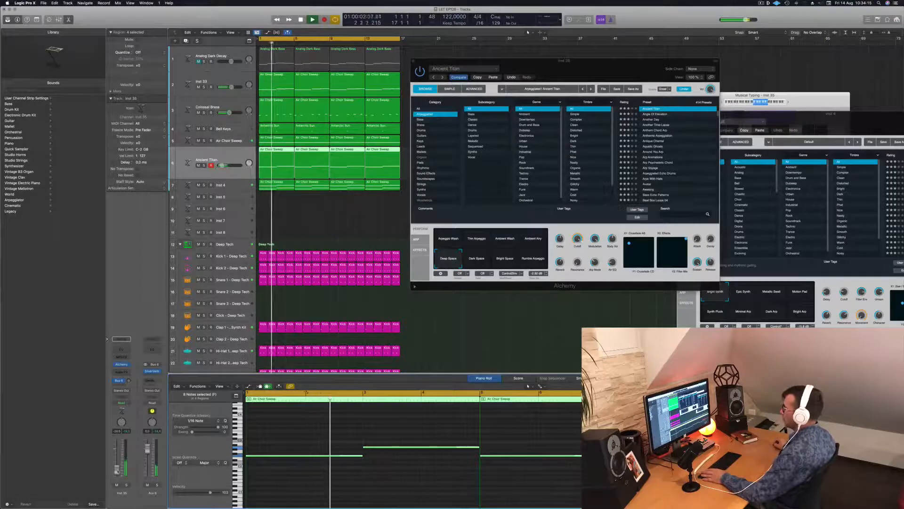
pyautogui.moveTo(607, 64); pyautogui.dragTo(647, 91)
pyautogui.press('Return')
pyautogui.click(553, 289)
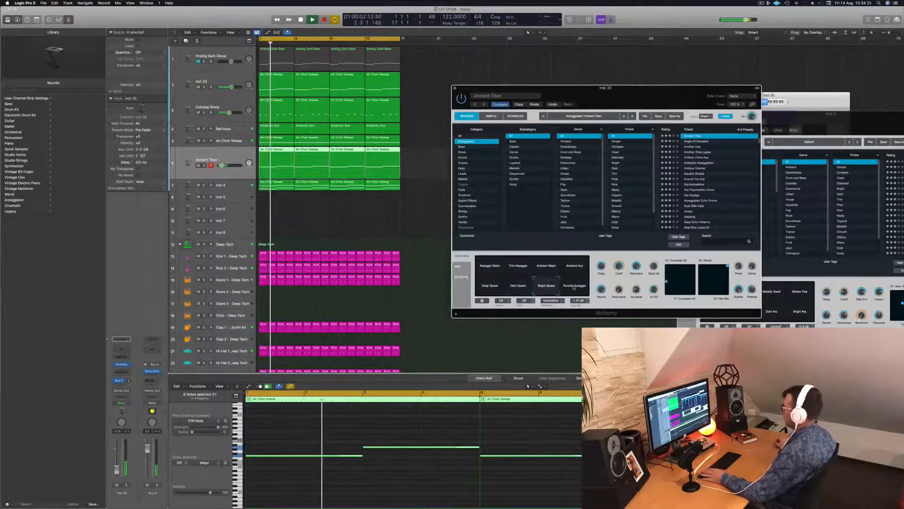
pyautogui.click(575, 286)
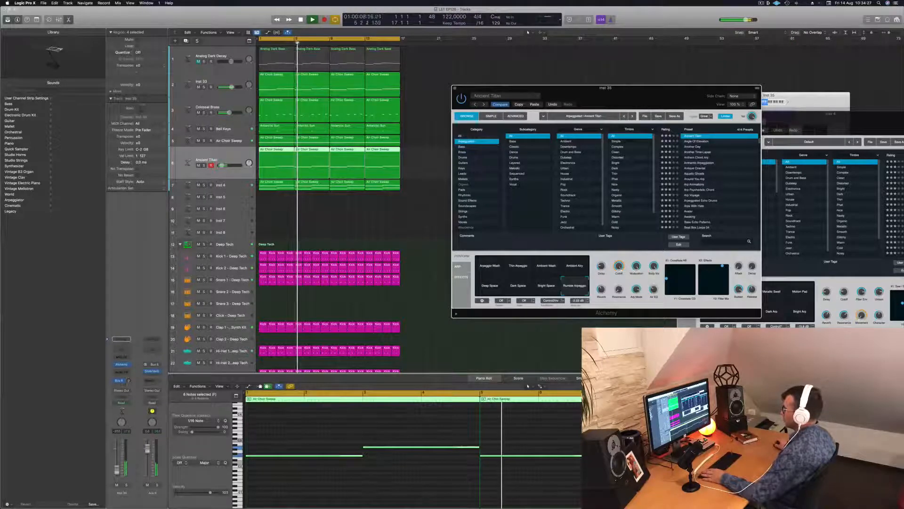
pyautogui.click(490, 285)
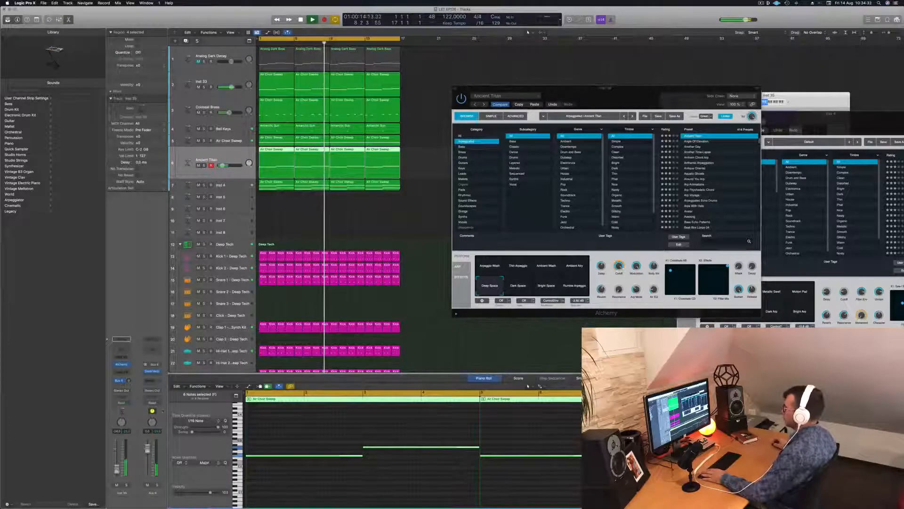
pyautogui.moveTo(641, 97); pyautogui.dragTo(580, 120)
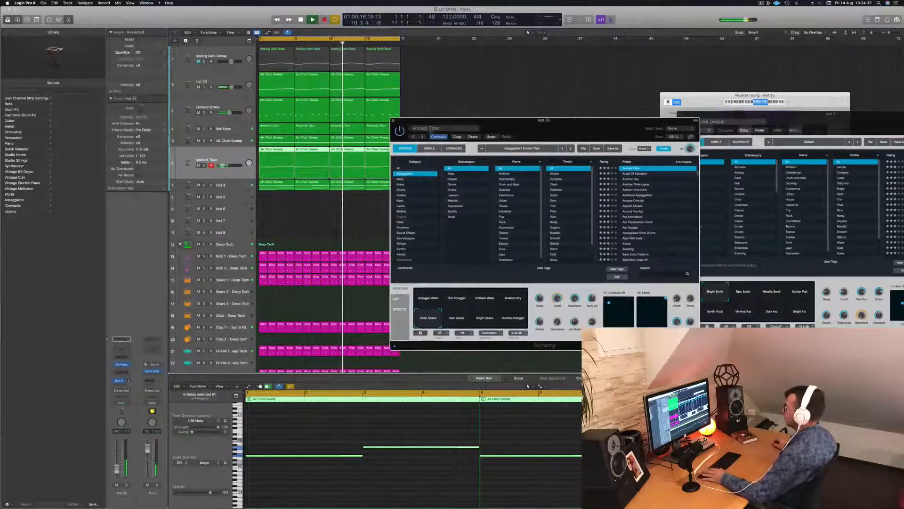
pyautogui.click(393, 120)
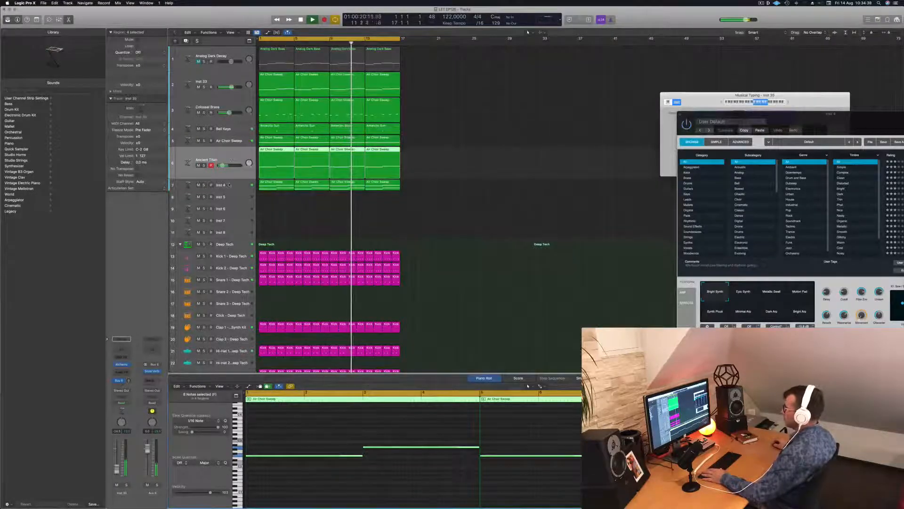
# Mute the Inst 4 track and listen to the arrangement with the Ancient Titan track
pyautogui.click(219, 183)
pyautogui.press('space')
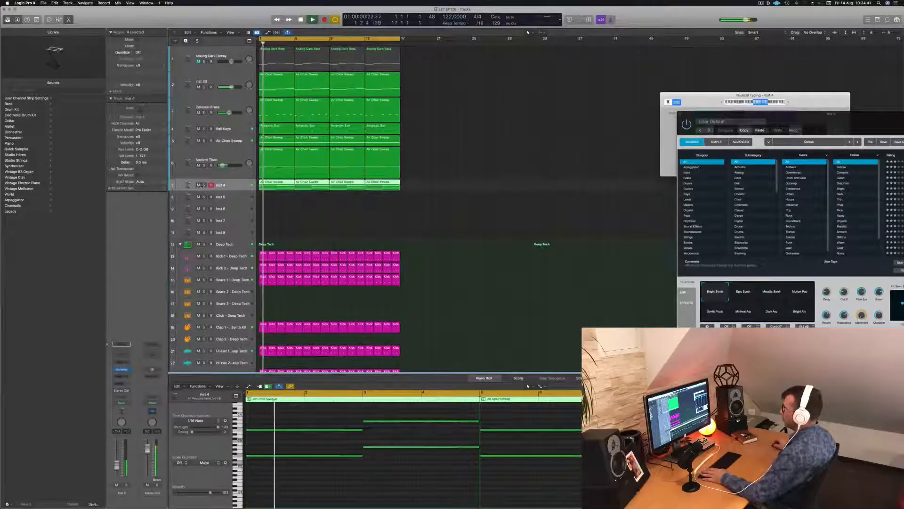
pyautogui.click(199, 185)
pyautogui.press('space')
pyautogui.press('space')
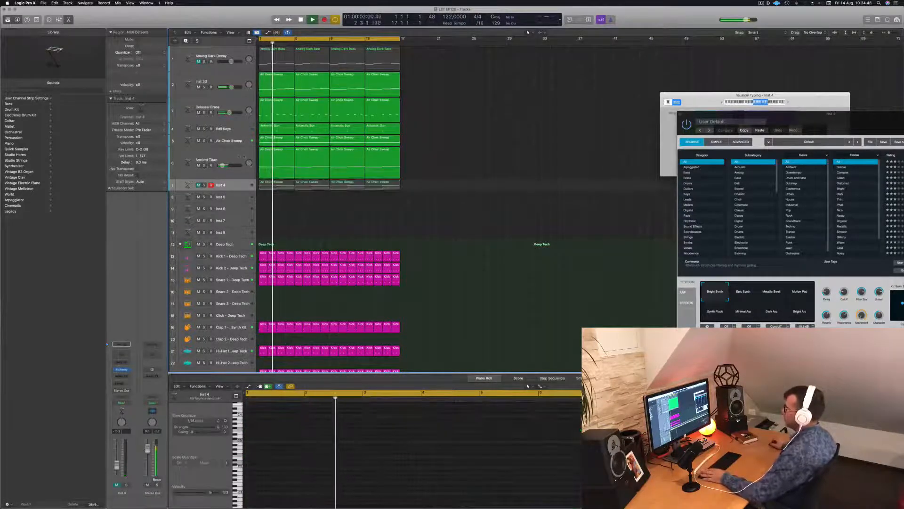
pyautogui.press('Up')
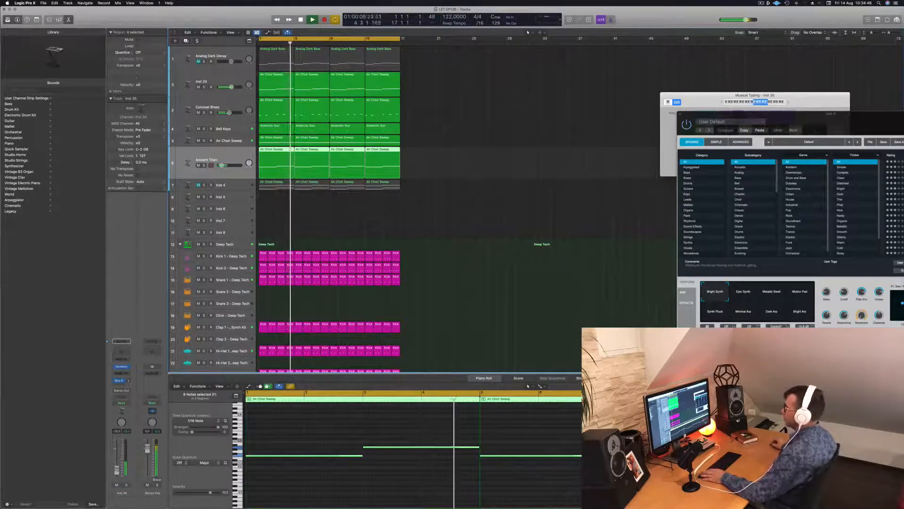
pyautogui.click(490, 146)
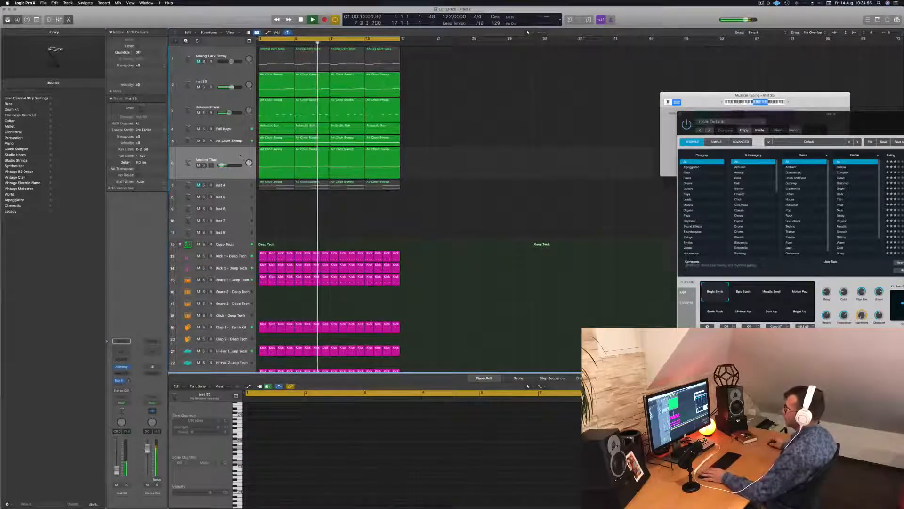
# Move the four Ancient Titan regions past bar 21, put the Inst 4 regions in their place, and play
pyautogui.click(217, 161)
pyautogui.press('space')
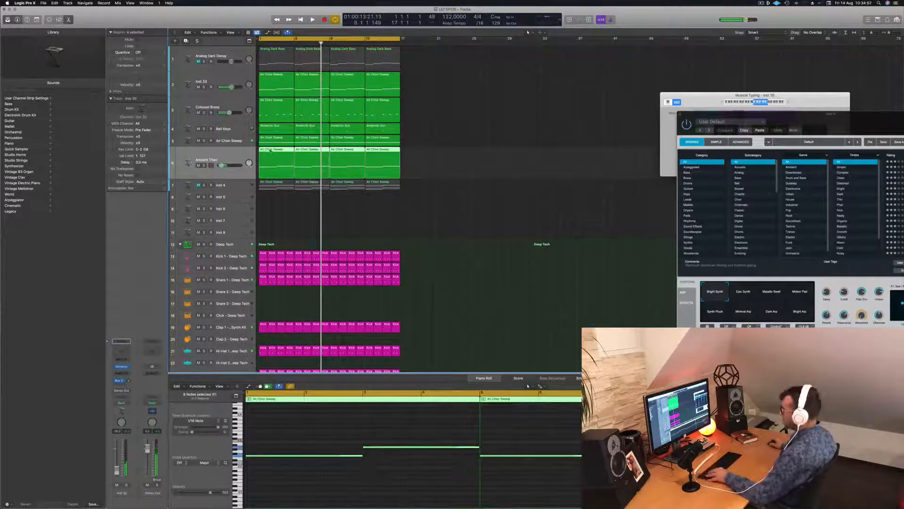
pyautogui.moveTo(270, 150); pyautogui.dragTo(451, 149)
pyautogui.click(286, 183)
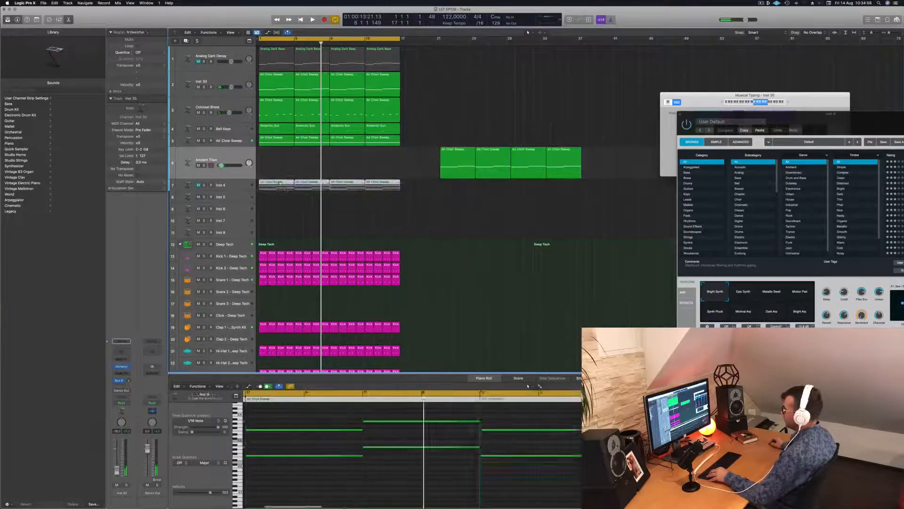
pyautogui.moveTo(286, 188); pyautogui.dragTo(283, 160)
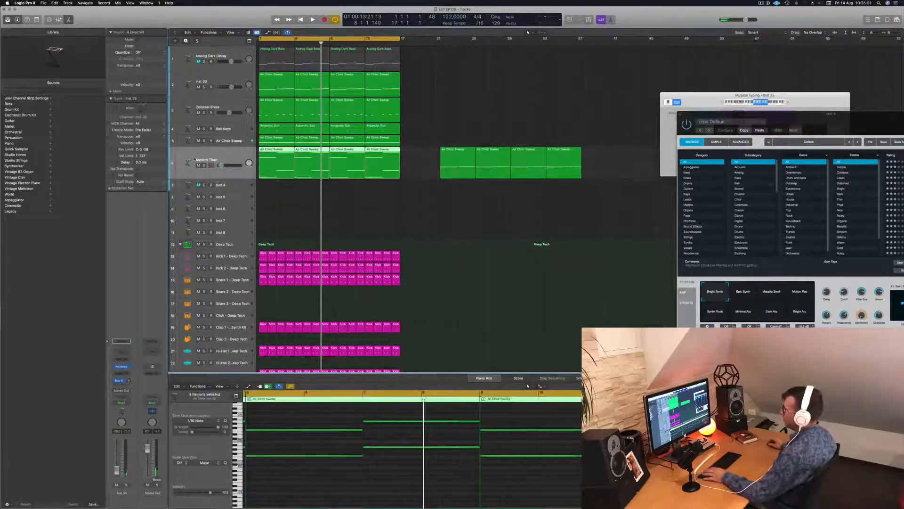
pyautogui.press('space')
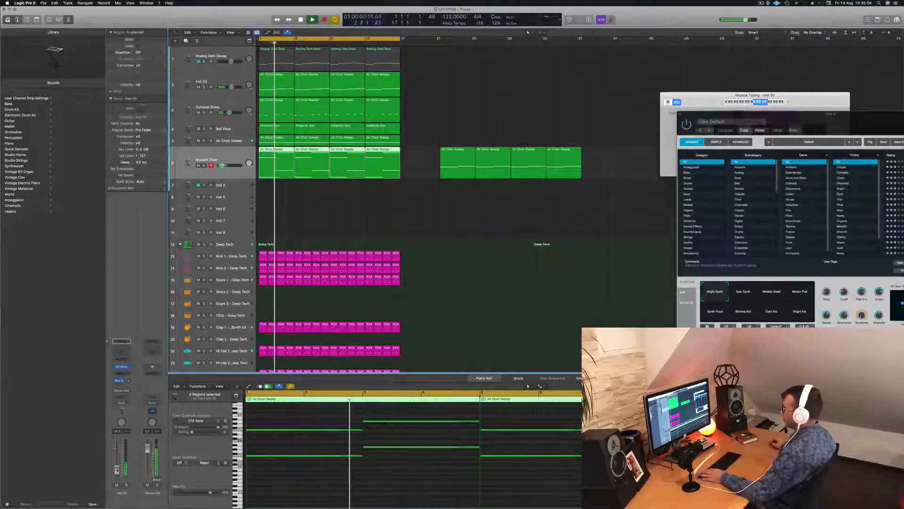
# Transpose all notes of the regions moved from Inst 4 down one octave and replay from the start
pyautogui.click(311, 490)
pyautogui.press('super+a')
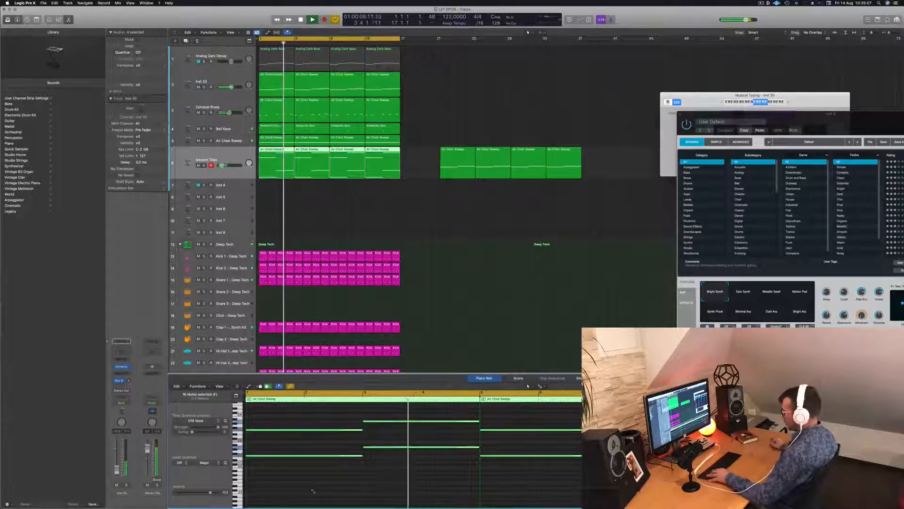
pyautogui.hotkey('alt', 'shift', 'Down')
pyautogui.press('space')
pyautogui.press('space')
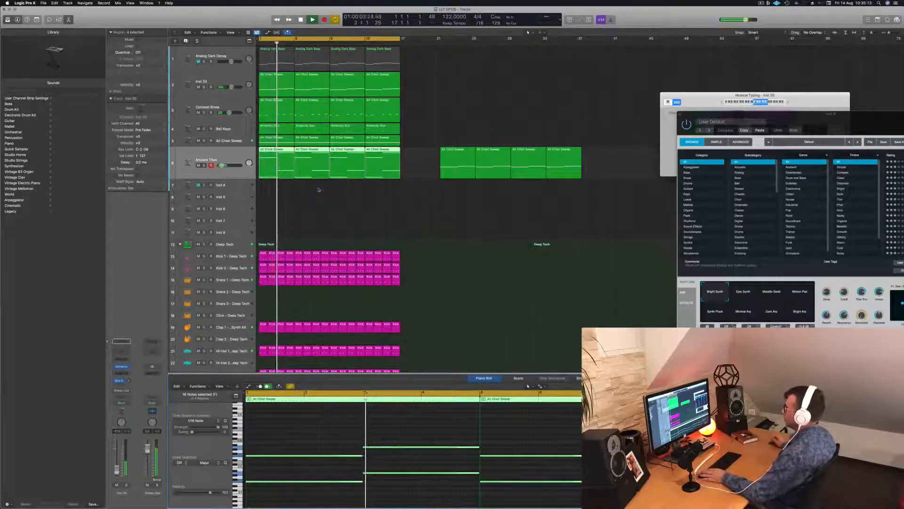
# Undo the octave transposition and both region moves on the Ancient Titan and Inst 4 tracks
pyautogui.press('super+z')
pyautogui.press('super+z')
pyautogui.press('super+z')
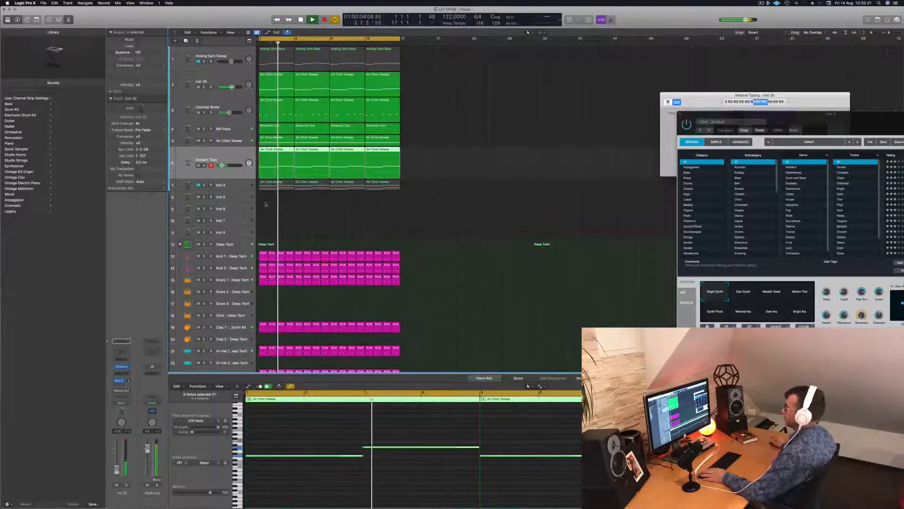
# Add a Channel EQ to the Ancient Titan track and set its low cut to 204 Hz
pyautogui.click(428, 151)
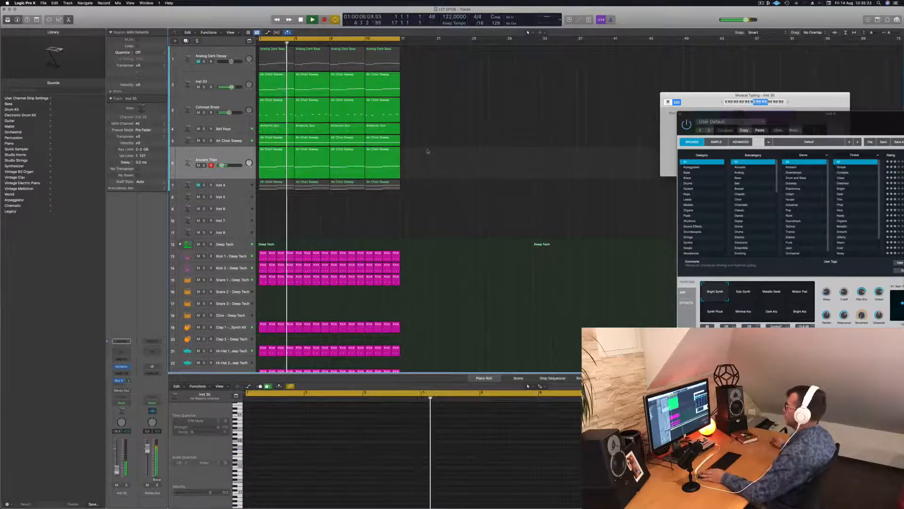
pyautogui.click(210, 150)
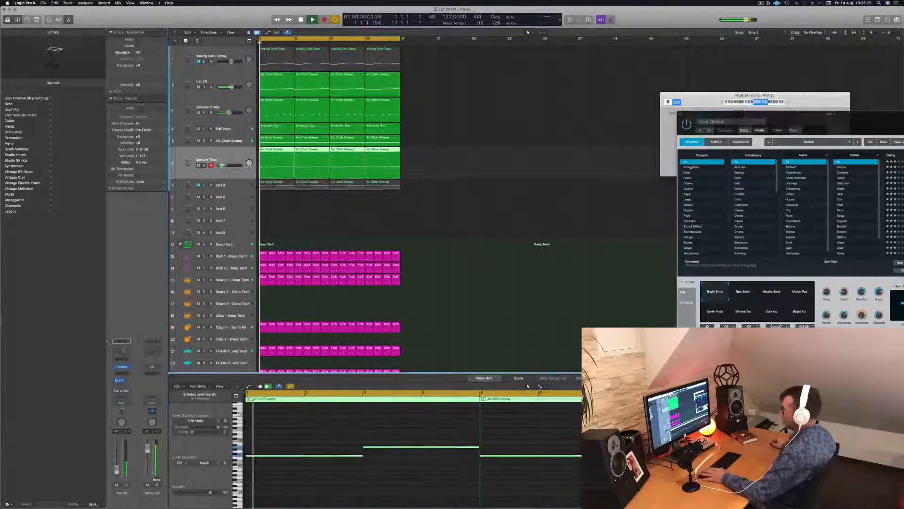
pyautogui.click(123, 350)
pyautogui.moveTo(304, 155); pyautogui.dragTo(436, 150)
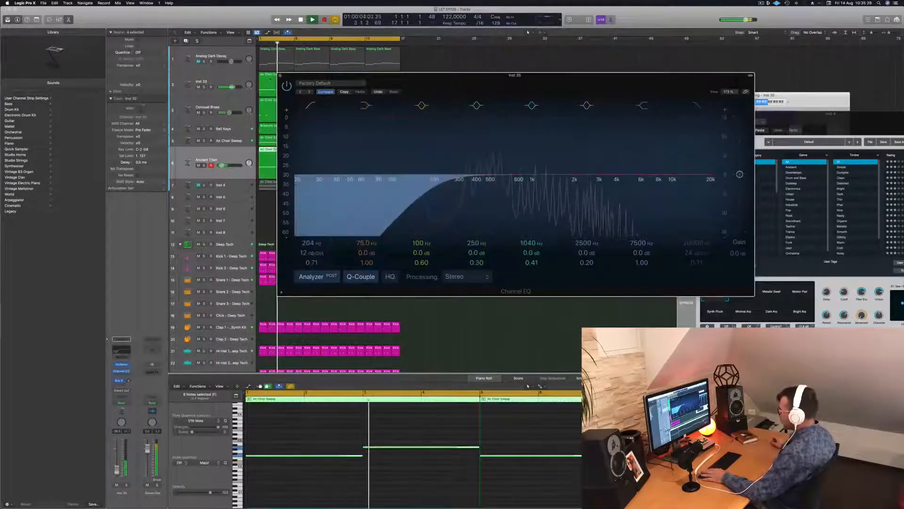
# Close the Channel EQ, mute the Colossal Brass track and play the arrangement again from the start
pyautogui.click(280, 76)
pyautogui.press('space')
pyautogui.click(198, 113)
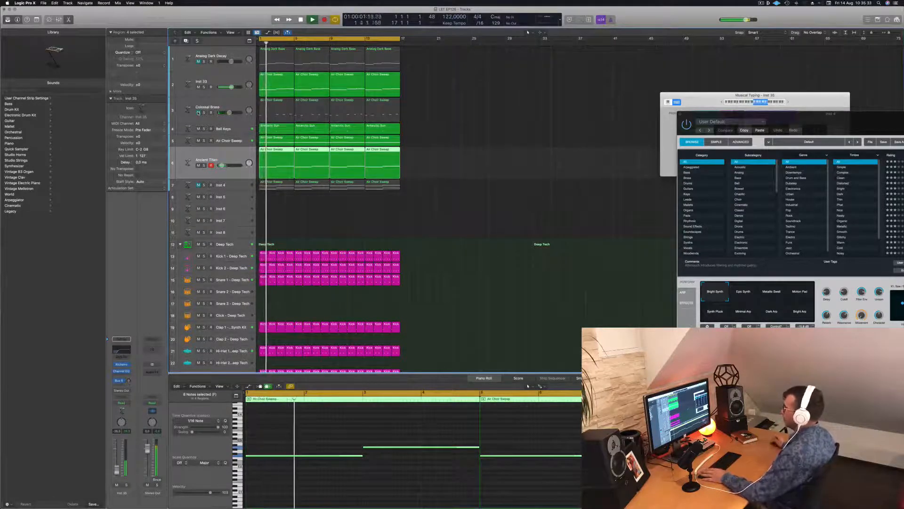
pyautogui.click(500, 174)
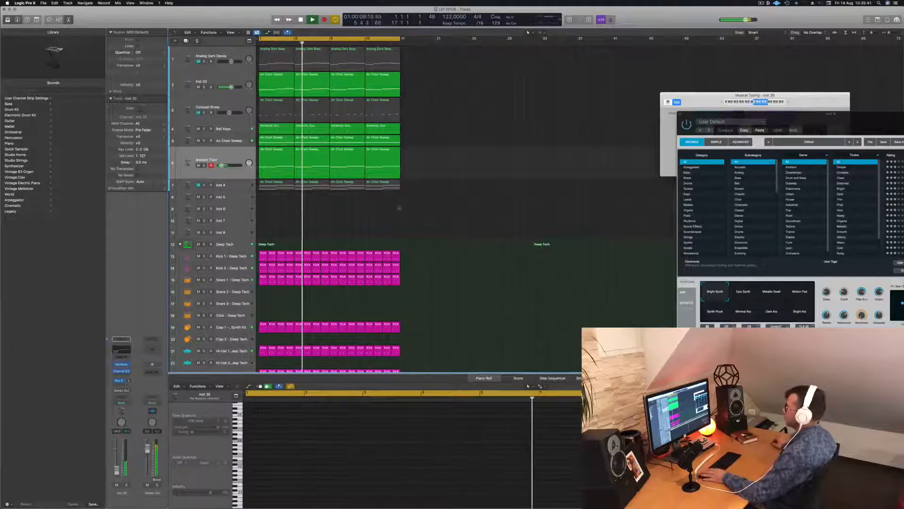
pyautogui.click(216, 157)
pyautogui.press('Return')
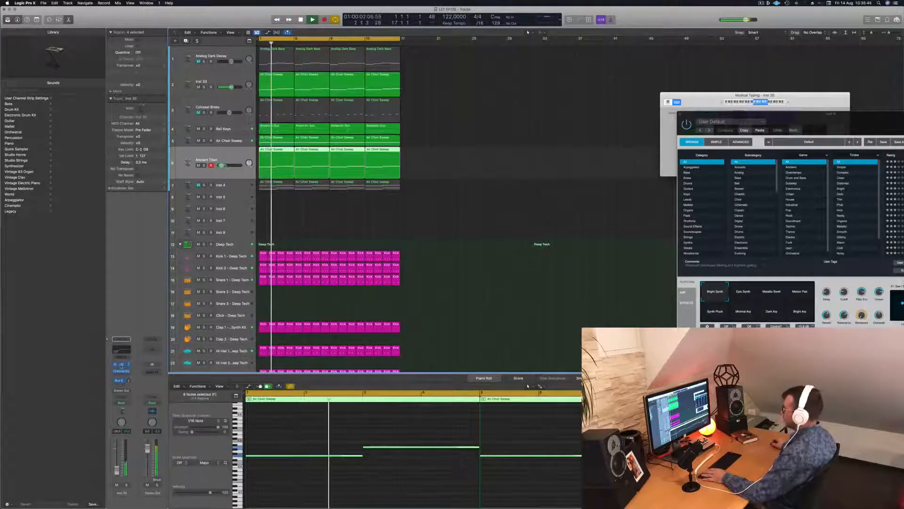
# Switch the Ancient Titan preset in Alchemy to the Arpeggio Wash snapshot, copy the plug-in settings and replay from the start
pyautogui.click(121, 365)
pyautogui.moveTo(594, 135); pyautogui.dragTo(565, 131)
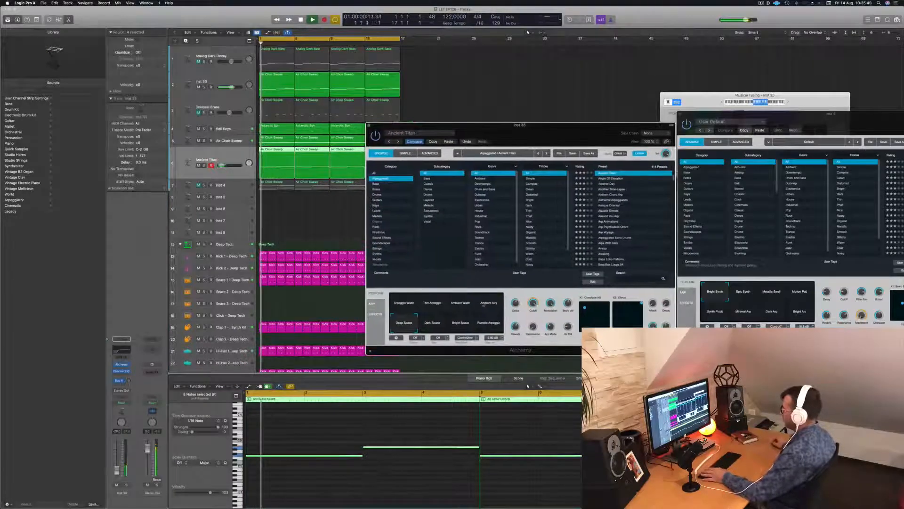
pyautogui.click(394, 303)
pyautogui.press('space')
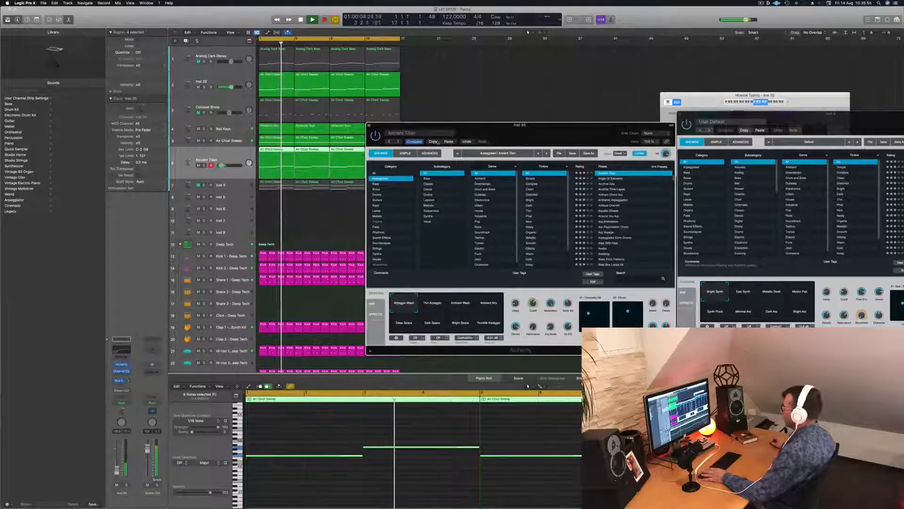
pyautogui.press('space')
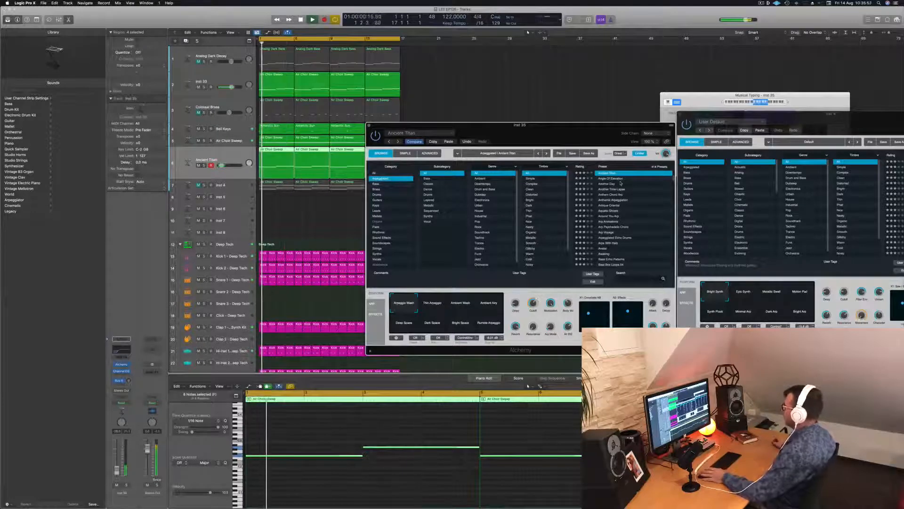
# Audition the Alchemy presets Angle Of Elevation, Another Day, Another Time Lapse and Anthem Chord Arp, then reload Angle Of Elevation
pyautogui.click(607, 179)
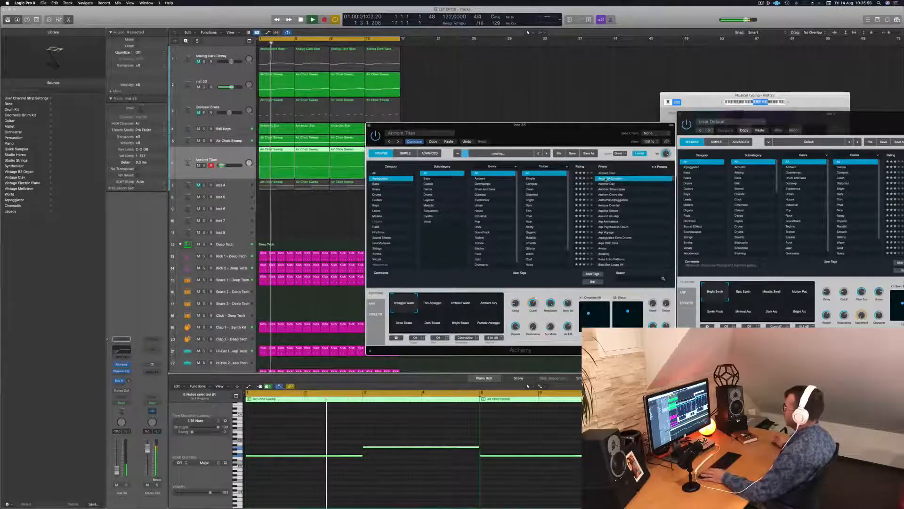
pyautogui.press('Return')
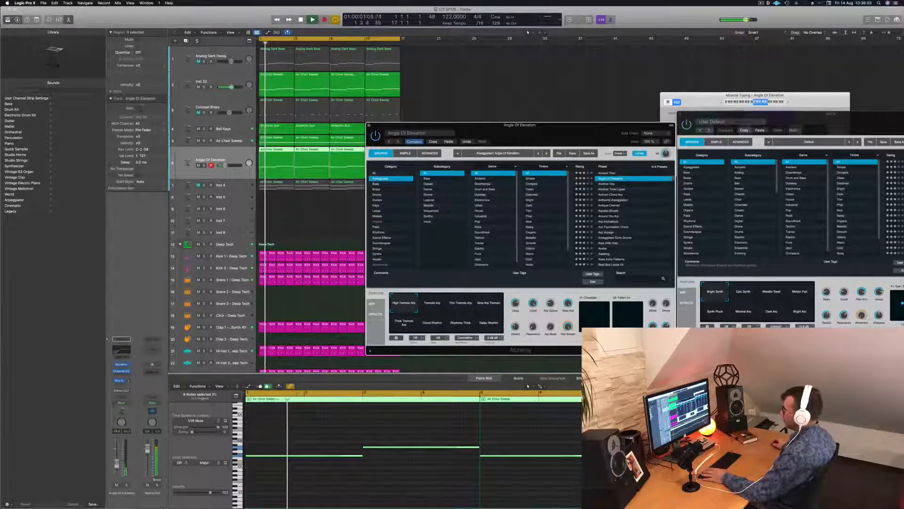
pyautogui.click(560, 386)
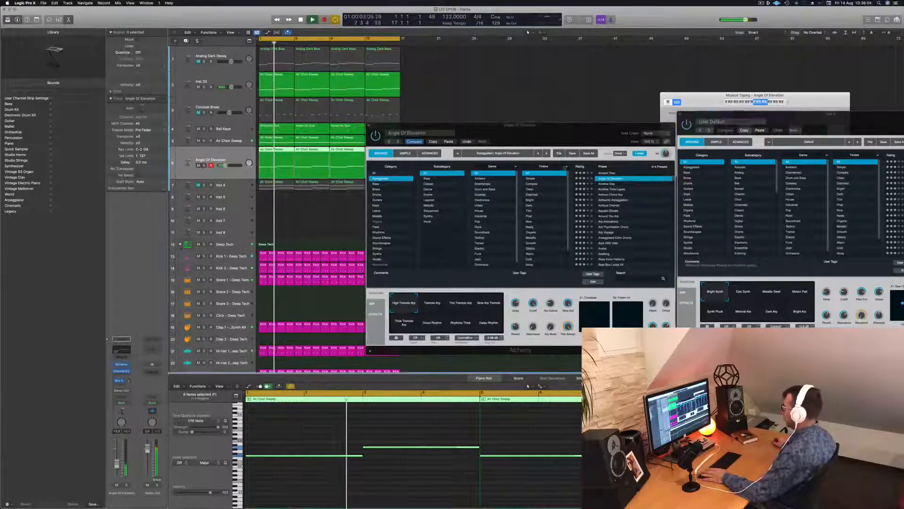
pyautogui.moveTo(585, 126); pyautogui.dragTo(558, 129)
pyautogui.click(579, 187)
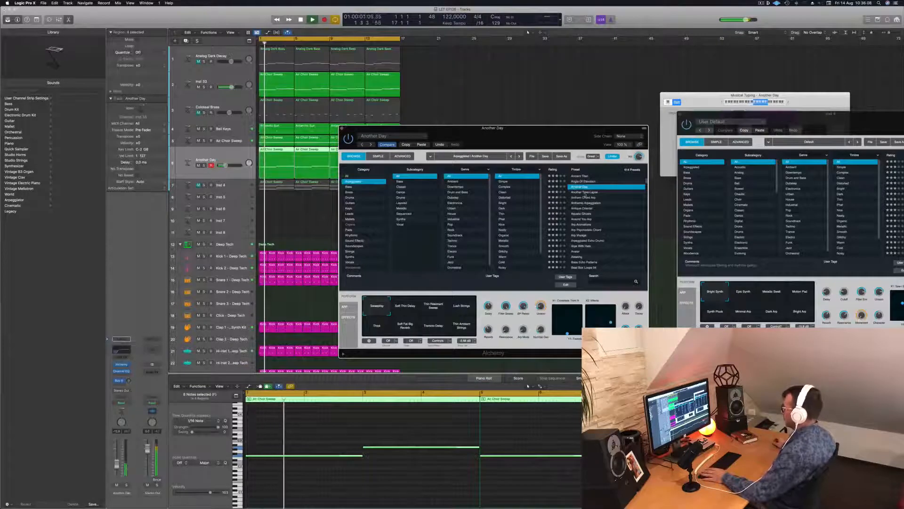
pyautogui.click(585, 192)
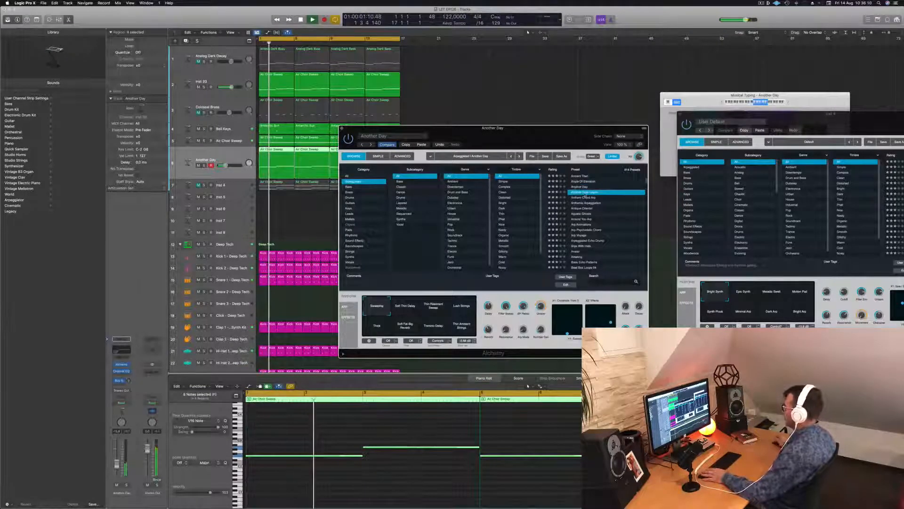
pyautogui.click(585, 197)
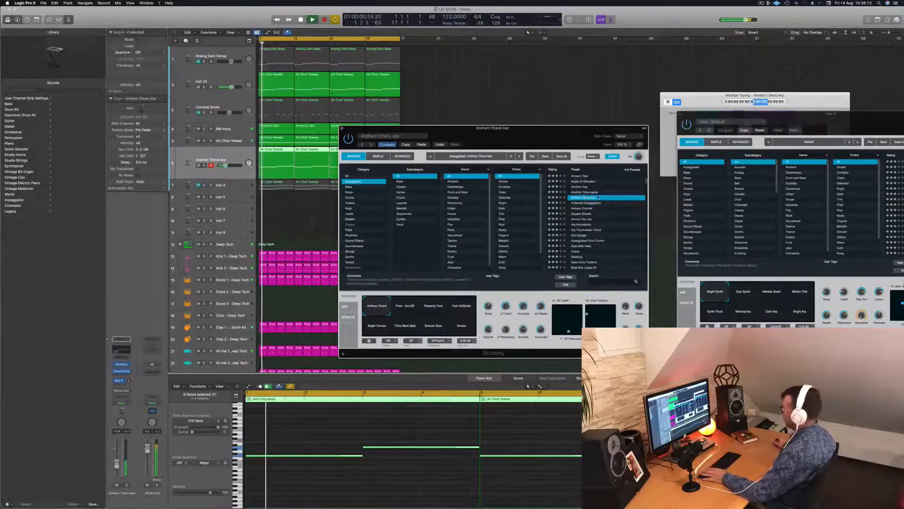
pyautogui.scroll(-1, 610, 212)
pyautogui.click(580, 175)
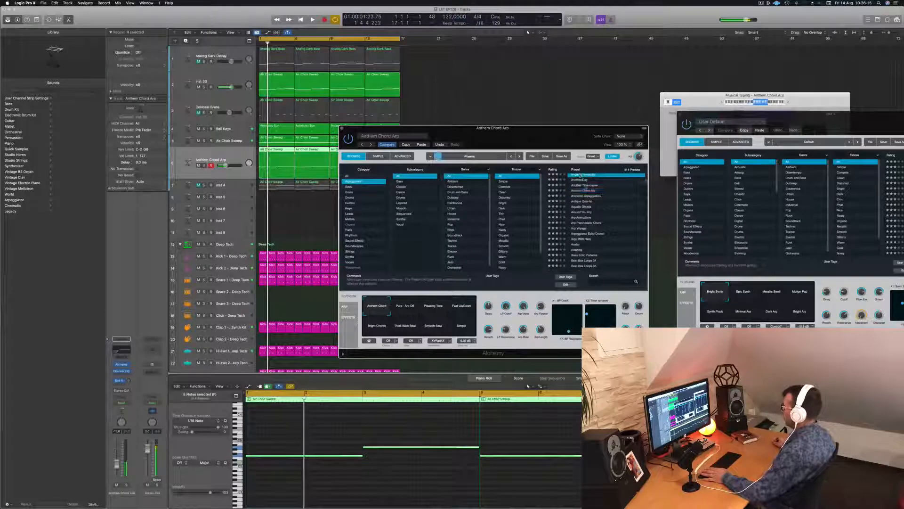
pyautogui.scroll(5, 581, 175)
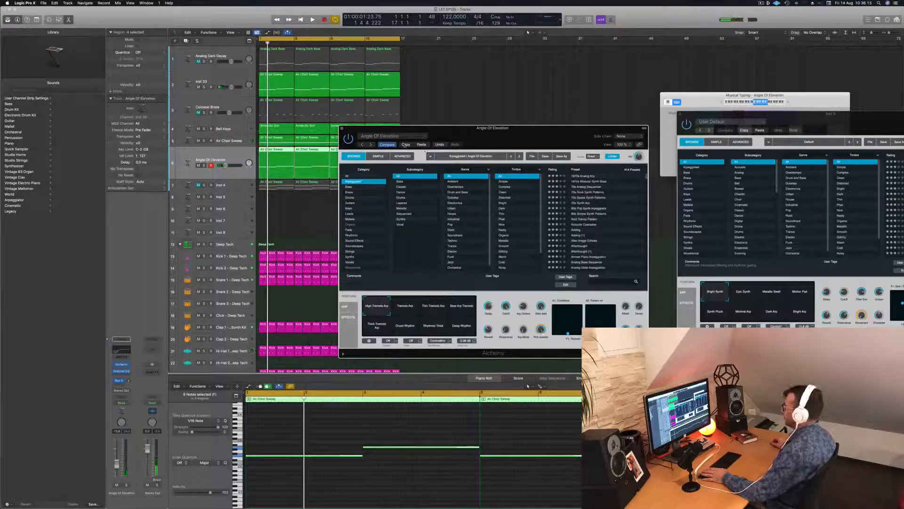
# Paste the copied Arpeggio Wash settings back into Alchemy, close the plug-in and replay from the start
pyautogui.press('space')
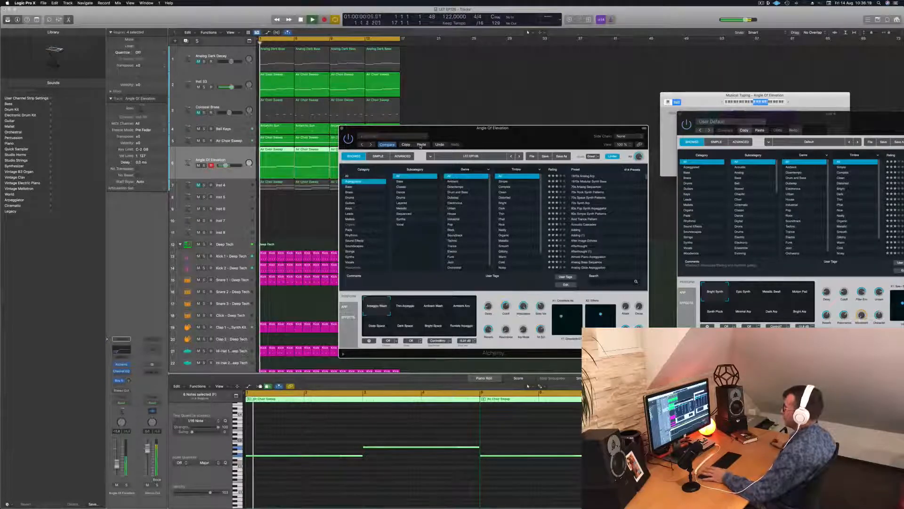
pyautogui.moveTo(483, 141); pyautogui.dragTo(573, 136)
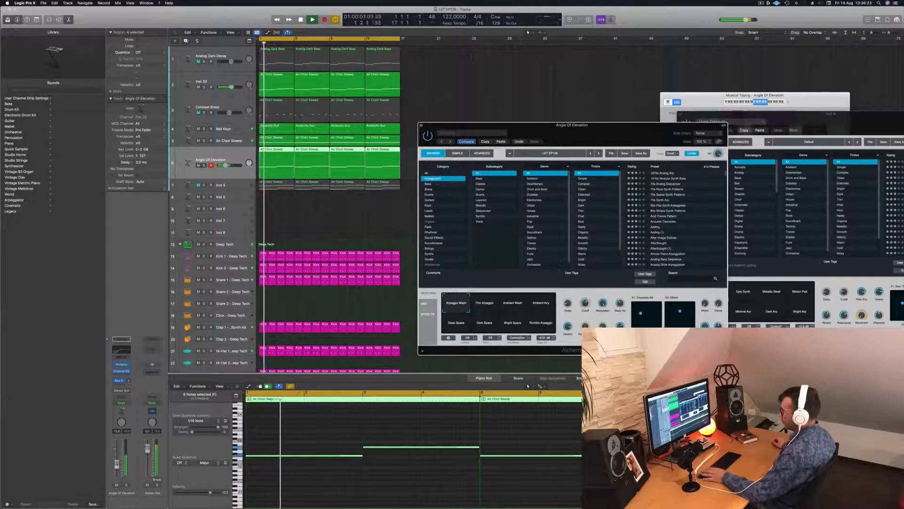
pyautogui.click(306, 393)
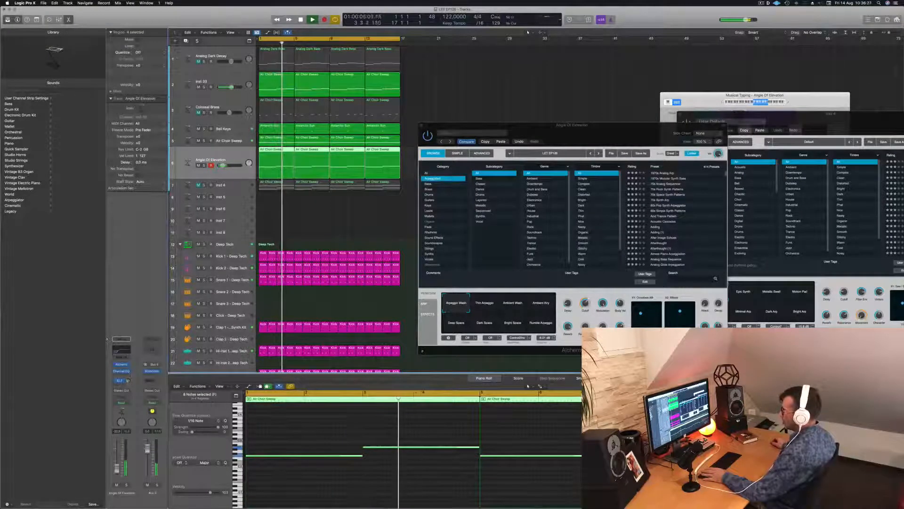
pyautogui.moveTo(425, 127); pyautogui.dragTo(377, 157)
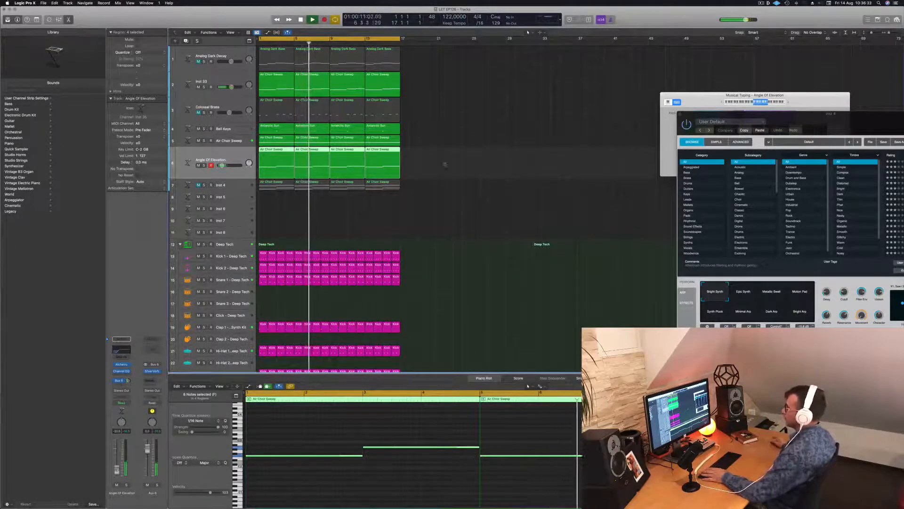
pyautogui.press('Return')
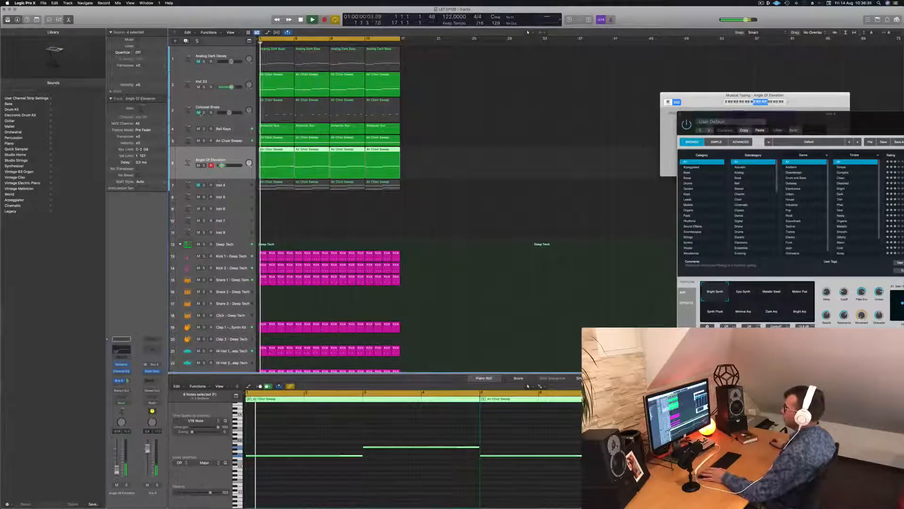
# Unmute the Colossal Brass track, select it and play the arrangement from the start
pyautogui.click(199, 113)
pyautogui.press('Return')
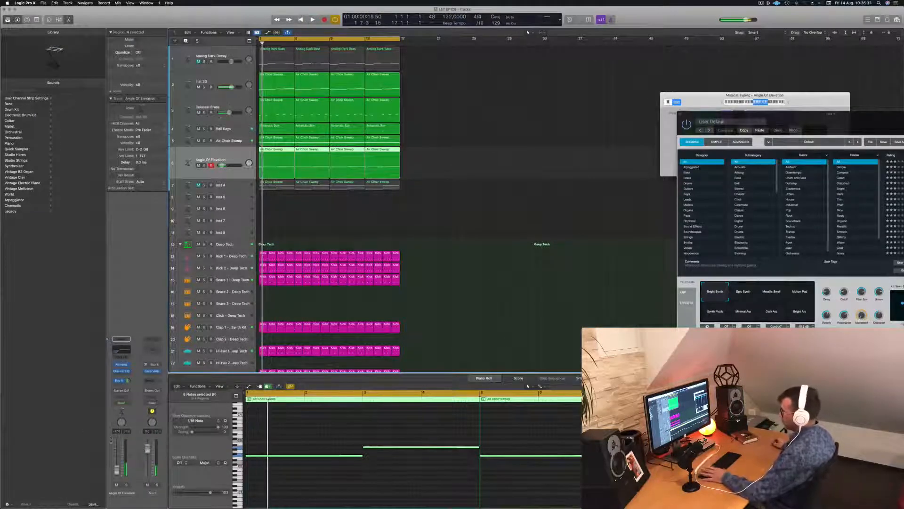
pyautogui.click(223, 107)
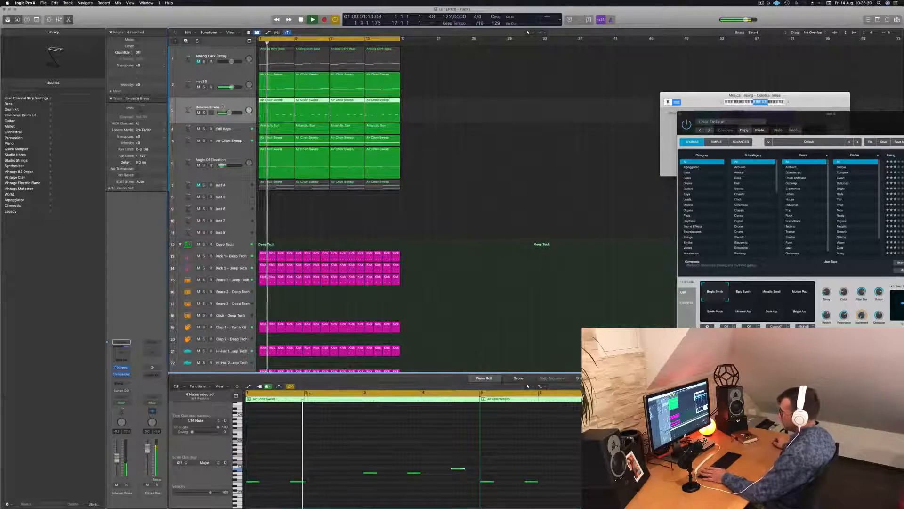
pyautogui.press('Return')
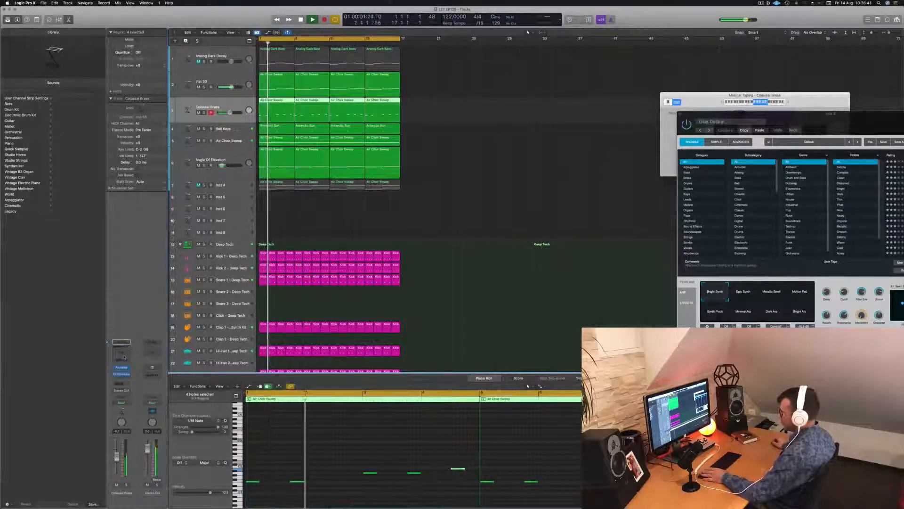
# Add a Channel EQ to the Colossal Brass track and set its low cut to 147 Hz
pyautogui.click(122, 353)
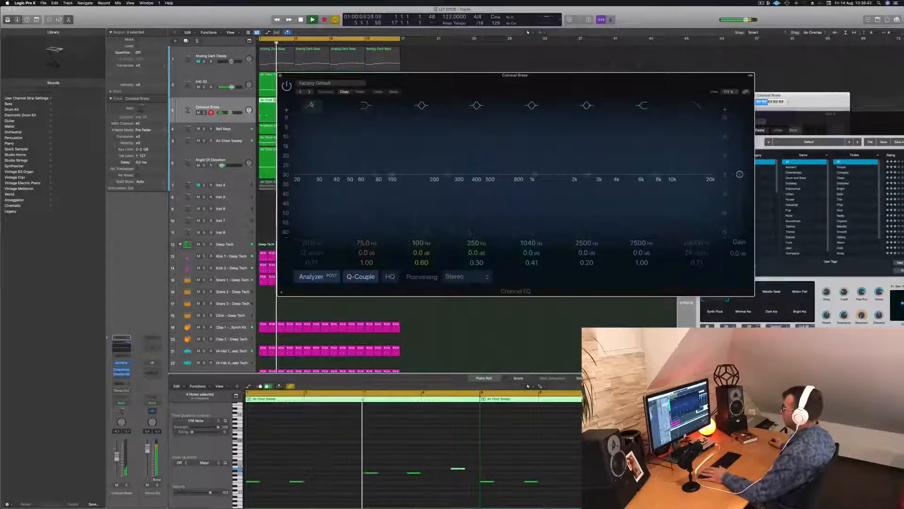
pyautogui.click(311, 105)
pyautogui.moveTo(312, 182); pyautogui.dragTo(416, 175)
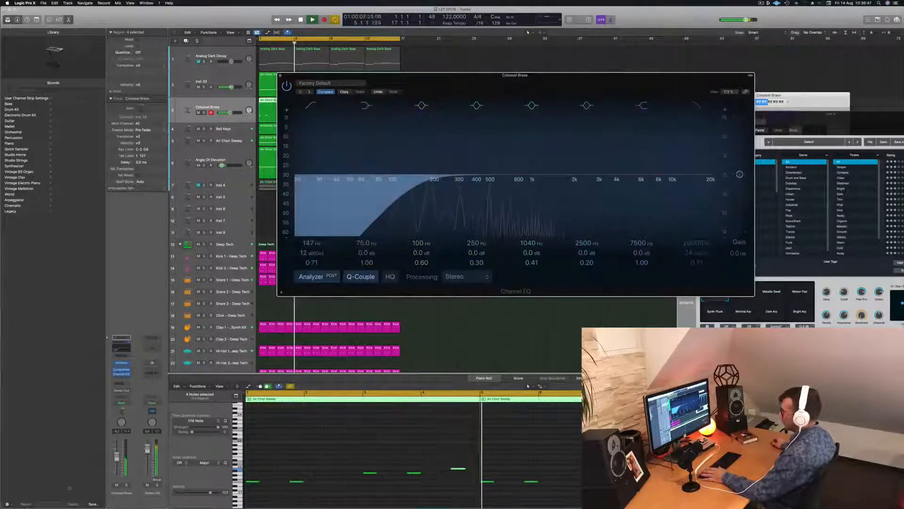
pyautogui.click(281, 75)
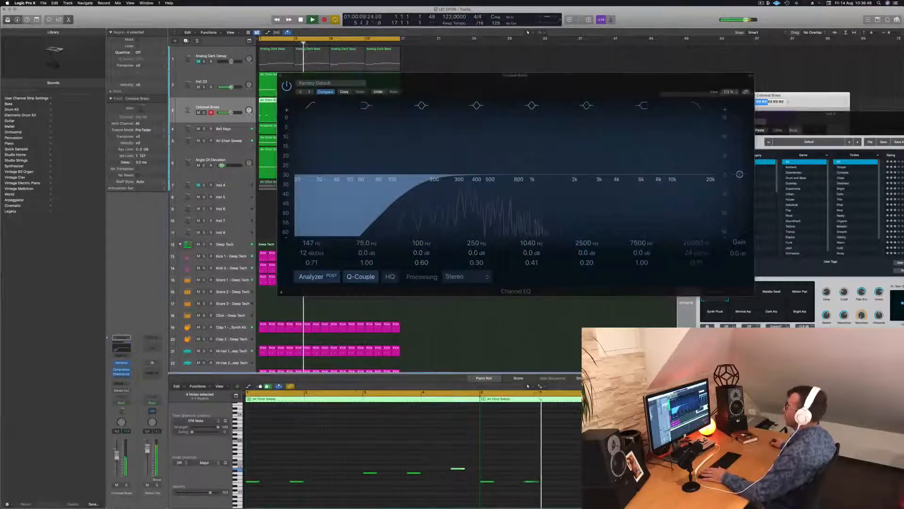
pyautogui.click(281, 76)
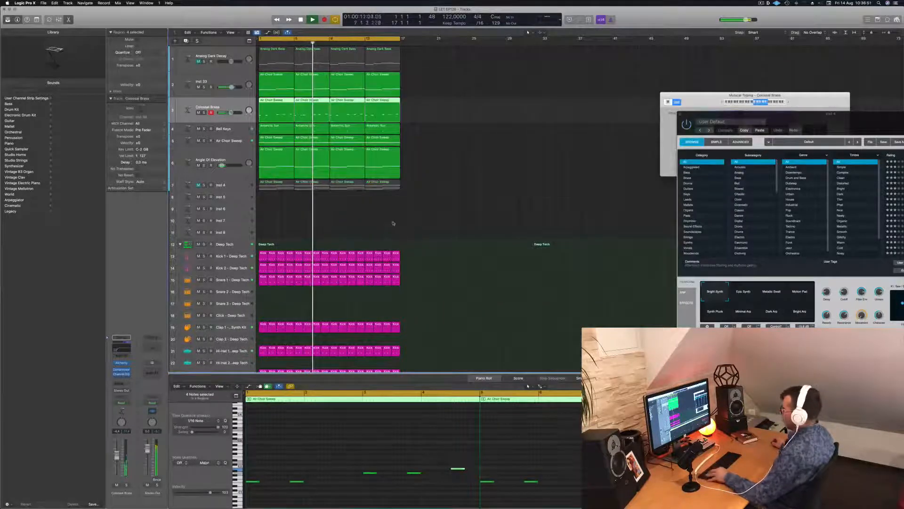
# Stop playback, select the empty Inst 5 track and add a send to Bus 6 (Aux 6)
pyautogui.press('super+Left')
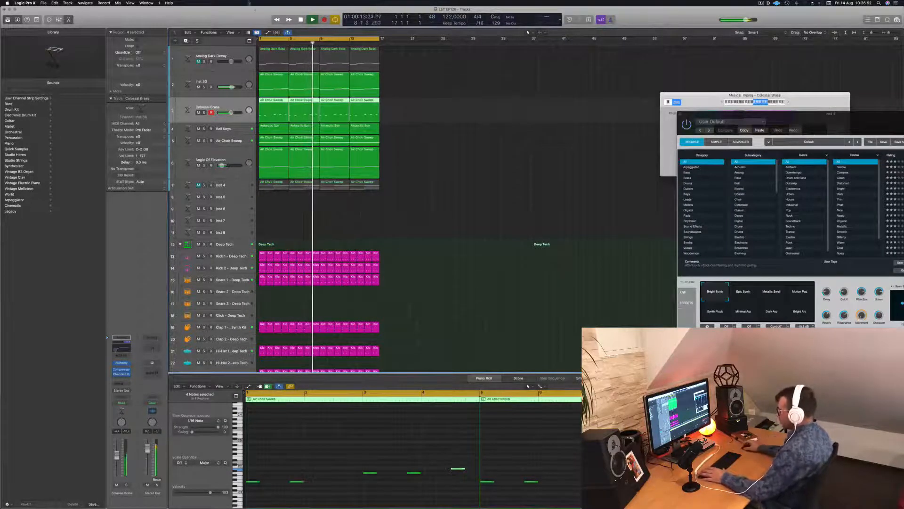
pyautogui.click(434, 175)
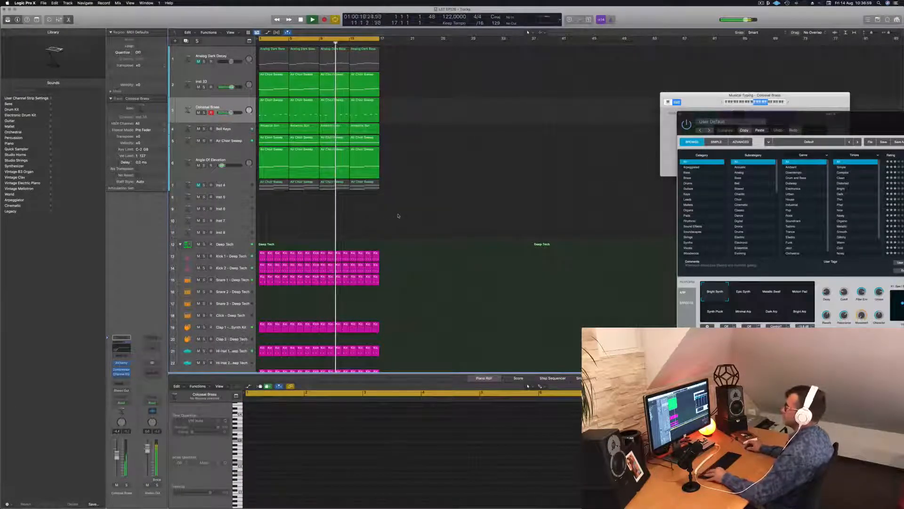
pyautogui.scroll(-2, 398, 214)
pyautogui.scroll(-3, 398, 214)
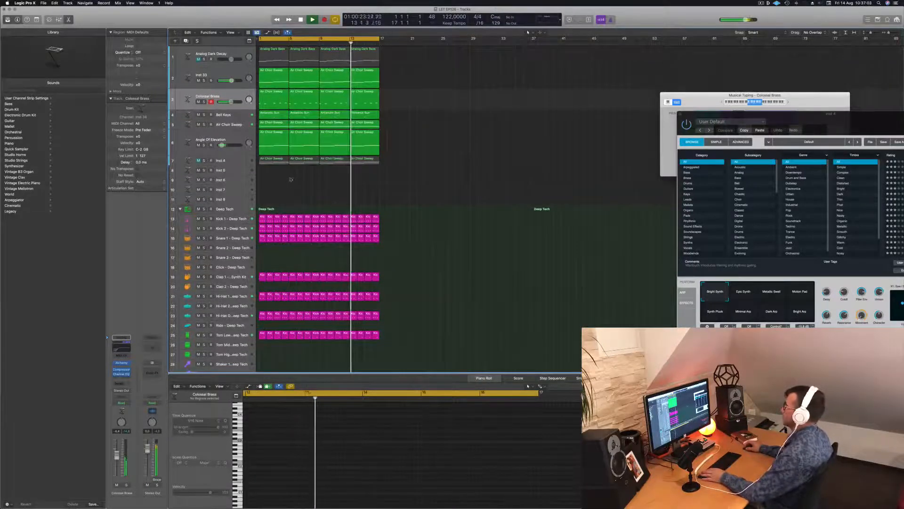
pyautogui.click(239, 170)
pyautogui.press('space')
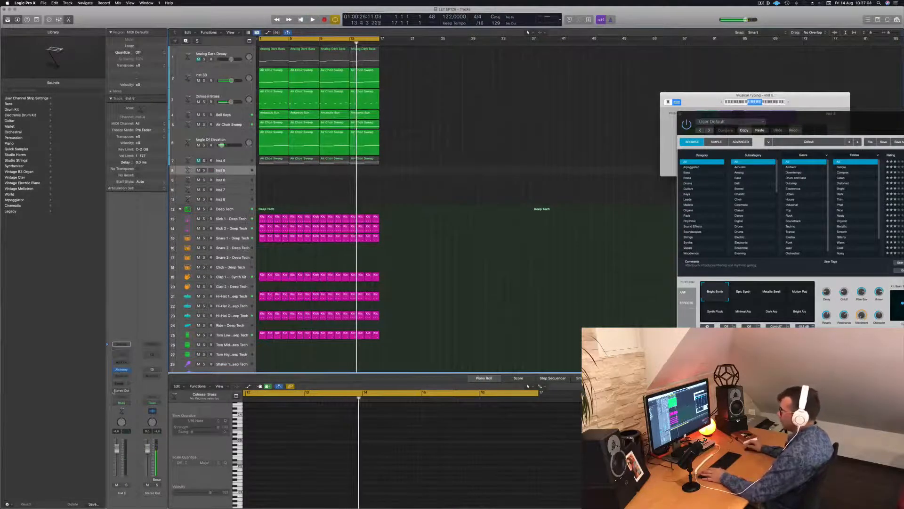
pyautogui.click(114, 391)
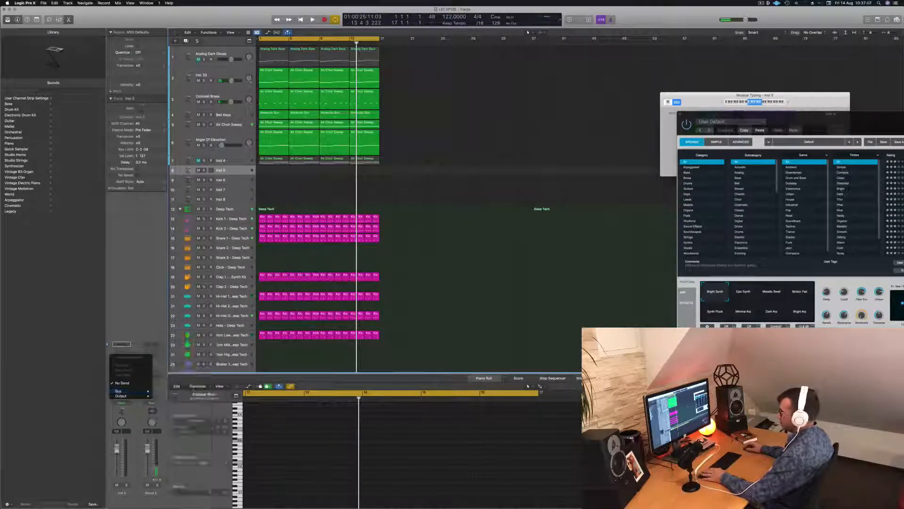
pyautogui.click(124, 384)
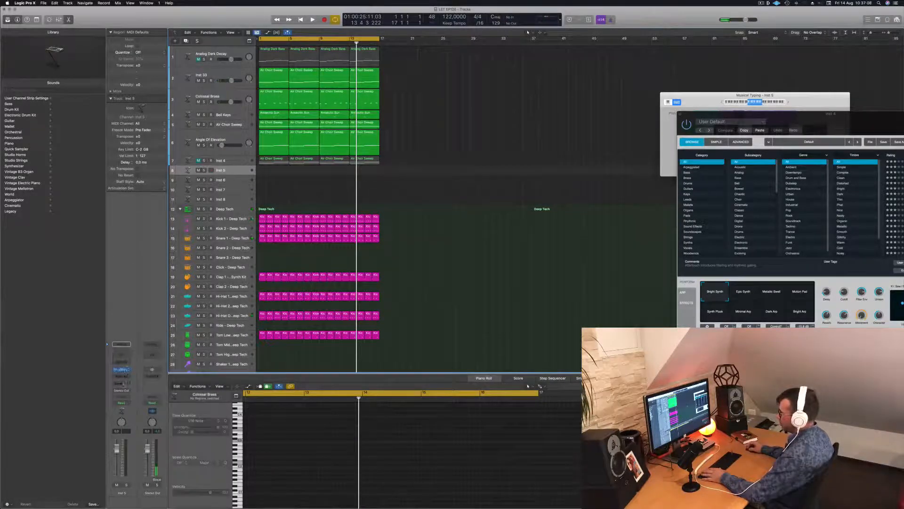
pyautogui.click(122, 370)
pyautogui.moveTo(120, 391)
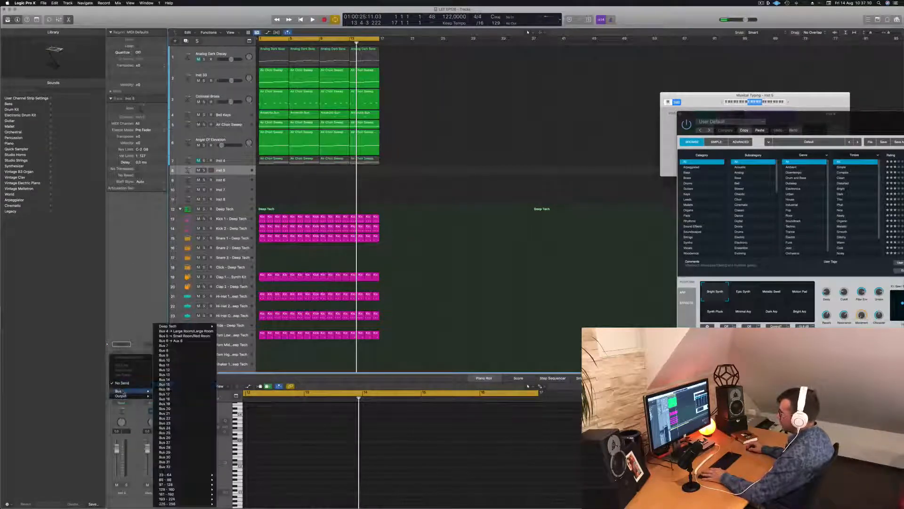
pyautogui.click(186, 341)
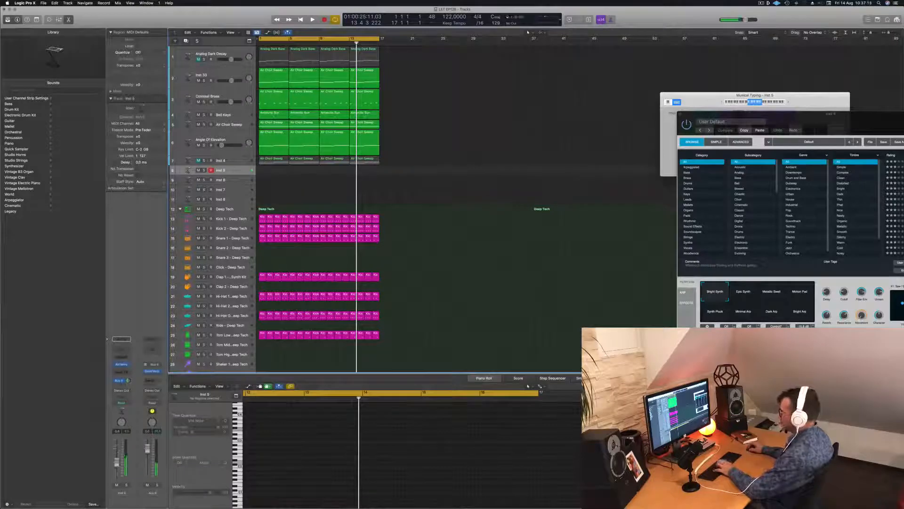
# Audition Alchemy's default snapshots on Inst 5 with test notes, select Synth Pluck and play the arrangement from the start
pyautogui.moveTo(817, 121); pyautogui.dragTo(418, 78)
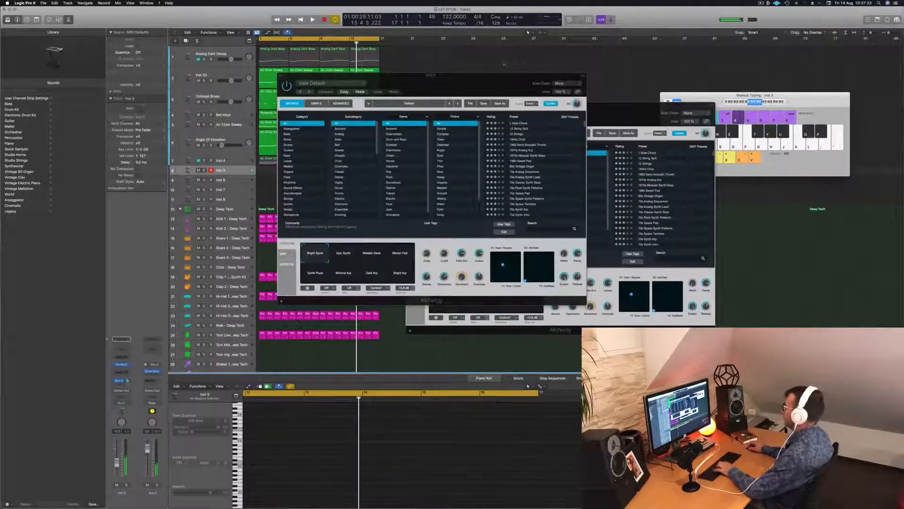
pyautogui.moveTo(479, 79); pyautogui.dragTo(613, 112)
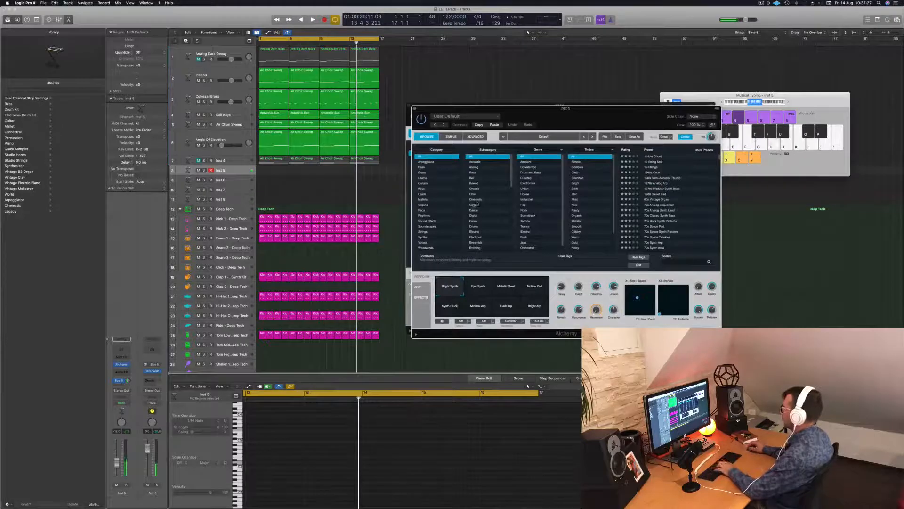
pyautogui.press('f')
pyautogui.press('h')
pyautogui.press('j')
pyautogui.click(479, 286)
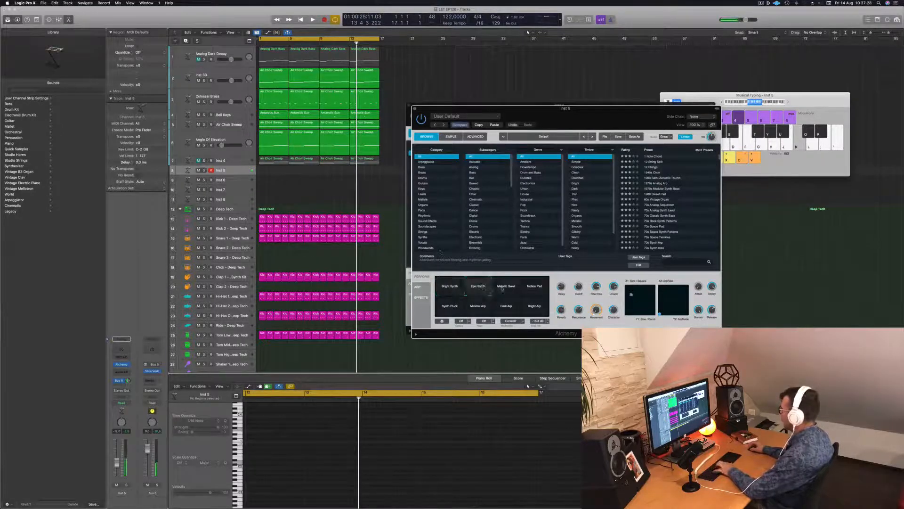
pyautogui.click(506, 287)
pyautogui.click(535, 288)
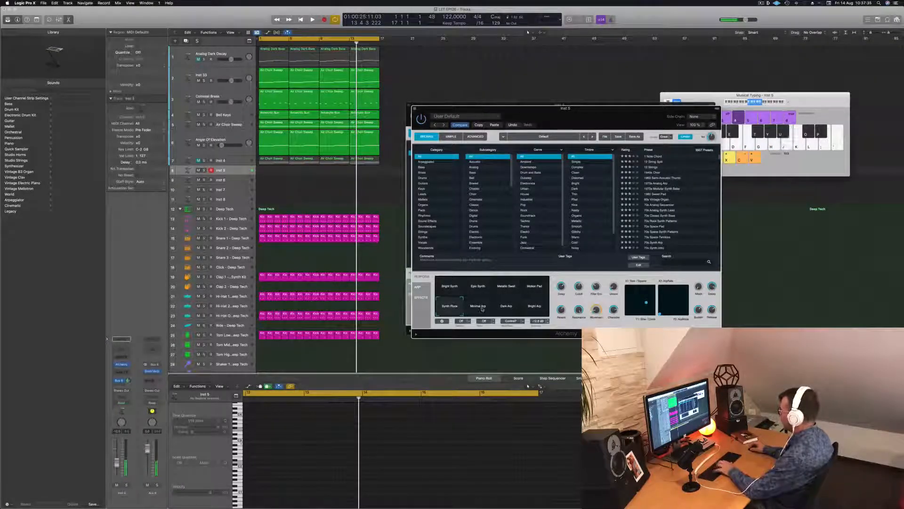
pyautogui.press('space')
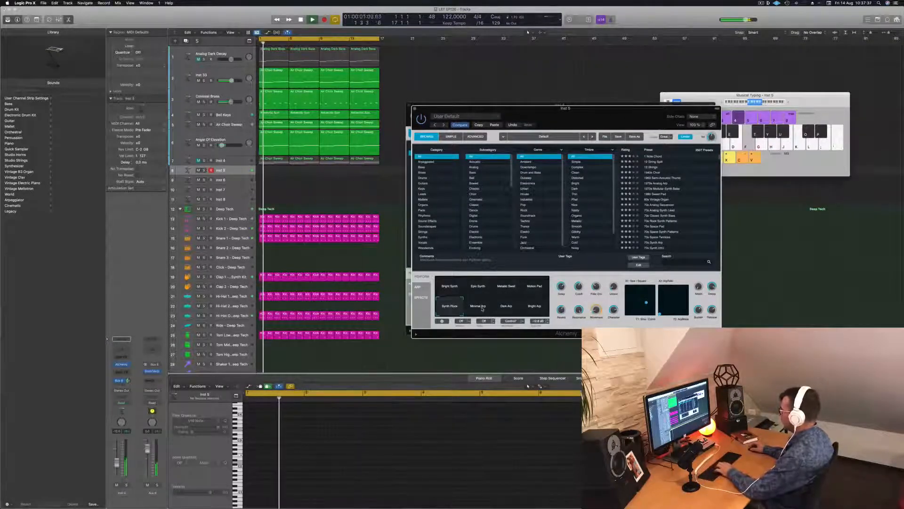
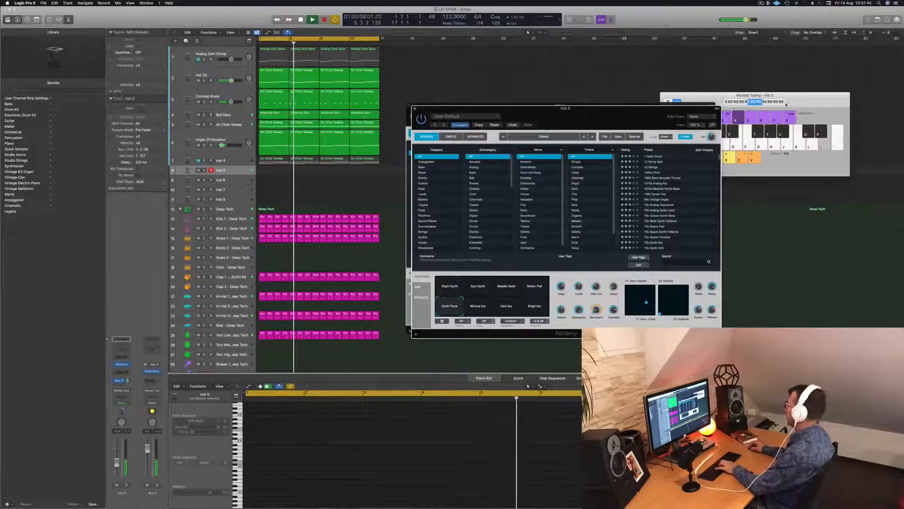
# Try out melody ideas with the Synth Pluck sound on Inst 5 over the playing arrangement
pyautogui.click(788, 103)
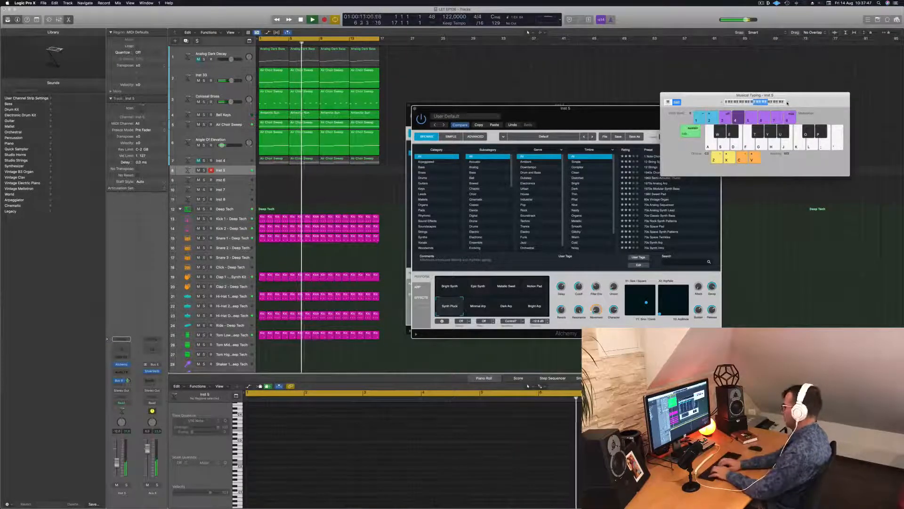
pyautogui.press('h')
pyautogui.press('k')
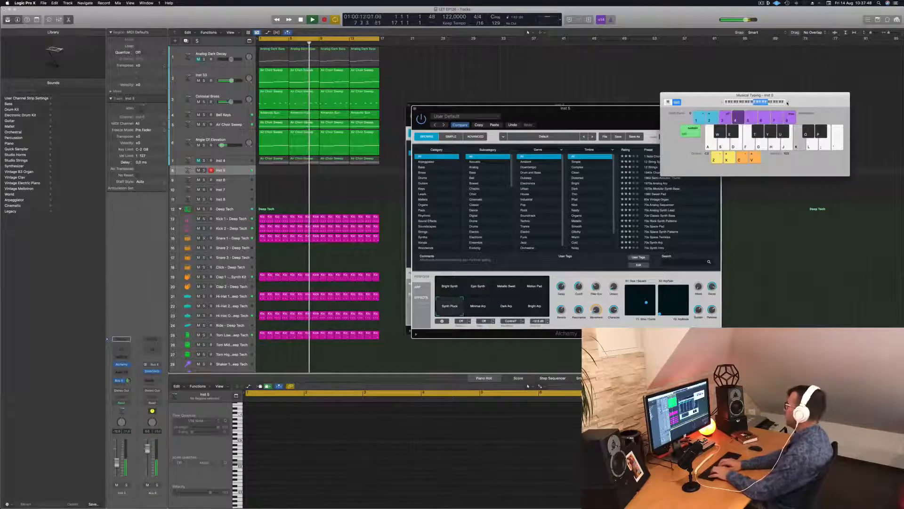
pyautogui.press('g')
pyautogui.press('k')
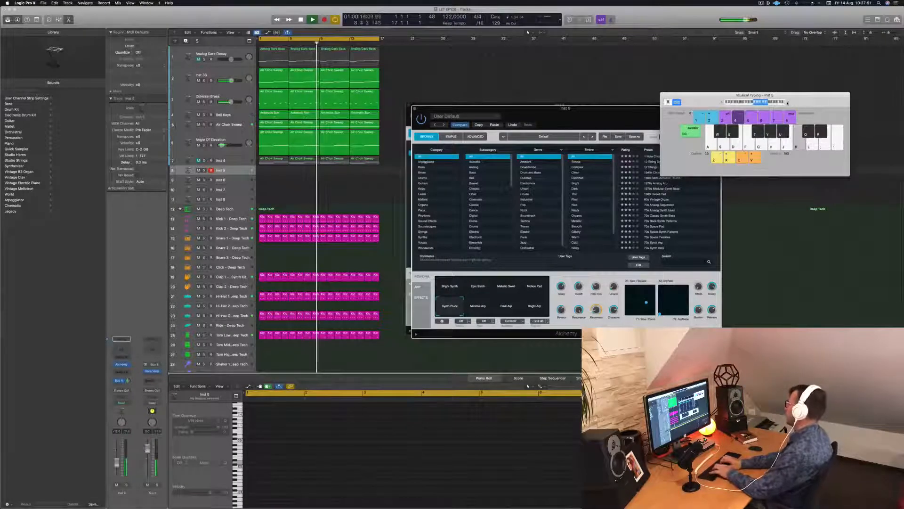
pyautogui.press('d')
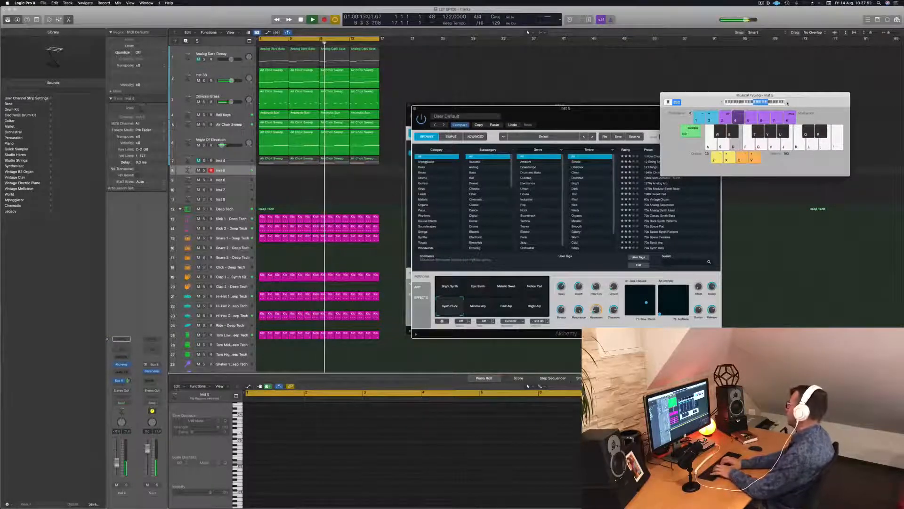
pyautogui.press(';')
pyautogui.press('l')
pyautogui.press('k')
pyautogui.press('h')
pyautogui.press('g')
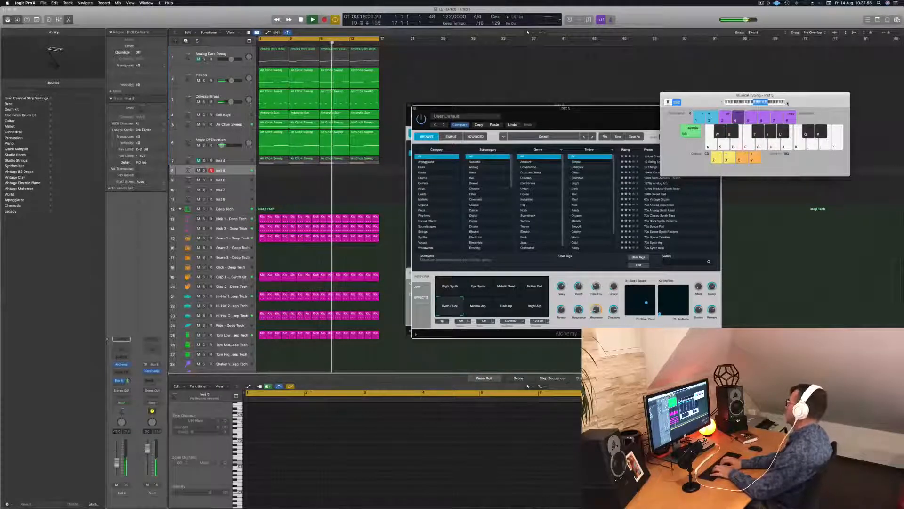
pyautogui.press(';')
pyautogui.press('l')
pyautogui.press('f')
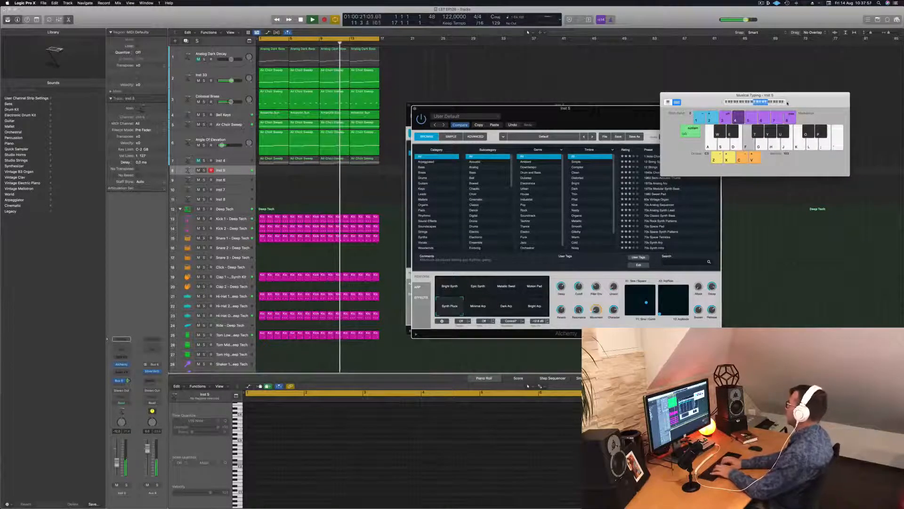
pyautogui.press(';')
pyautogui.press('l')
pyautogui.press('f')
pyautogui.press('h')
pyautogui.press('g')
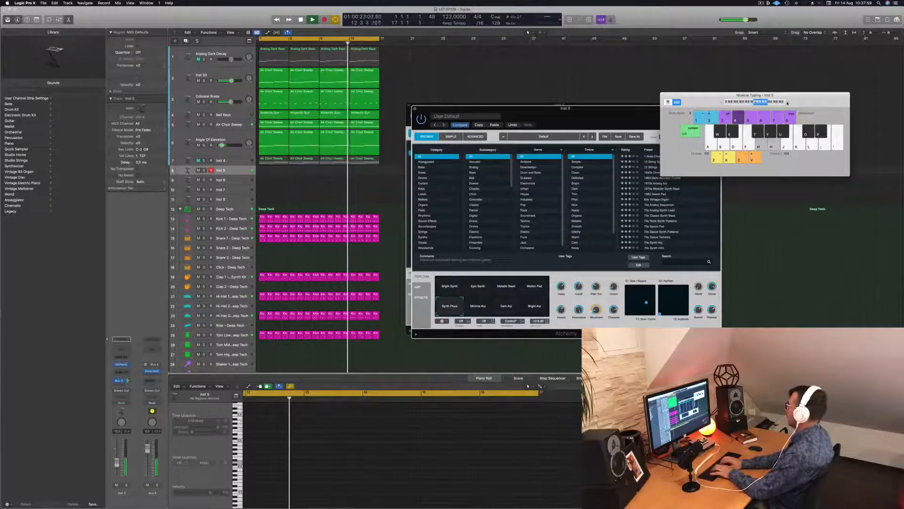
pyautogui.press('a')
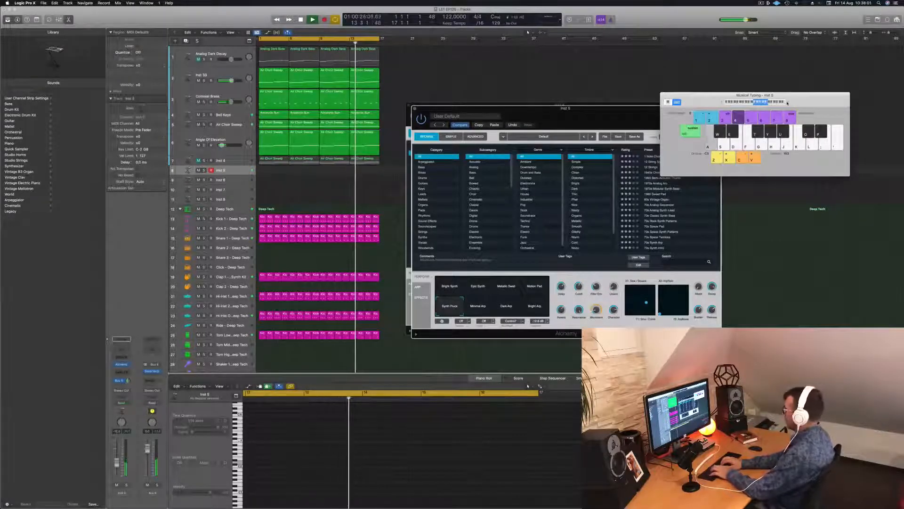
pyautogui.press(';')
pyautogui.press('l')
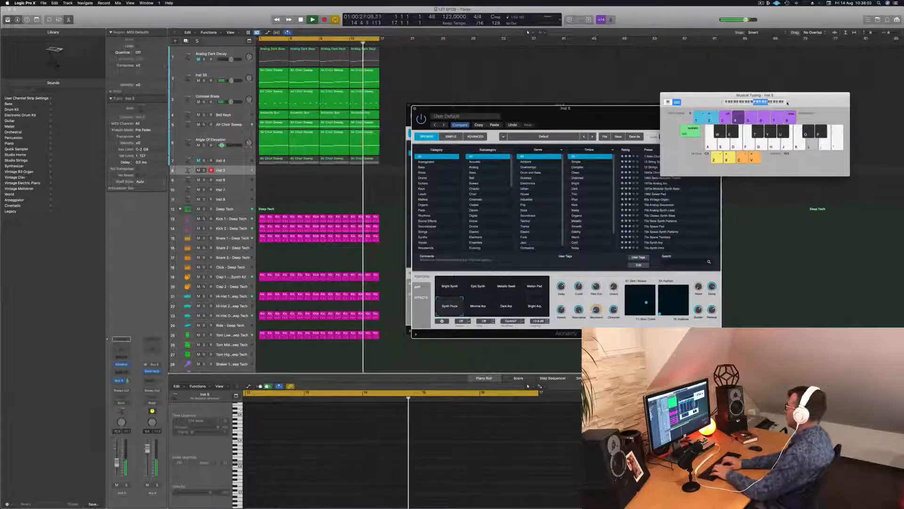
pyautogui.press('g')
pyautogui.press('f')
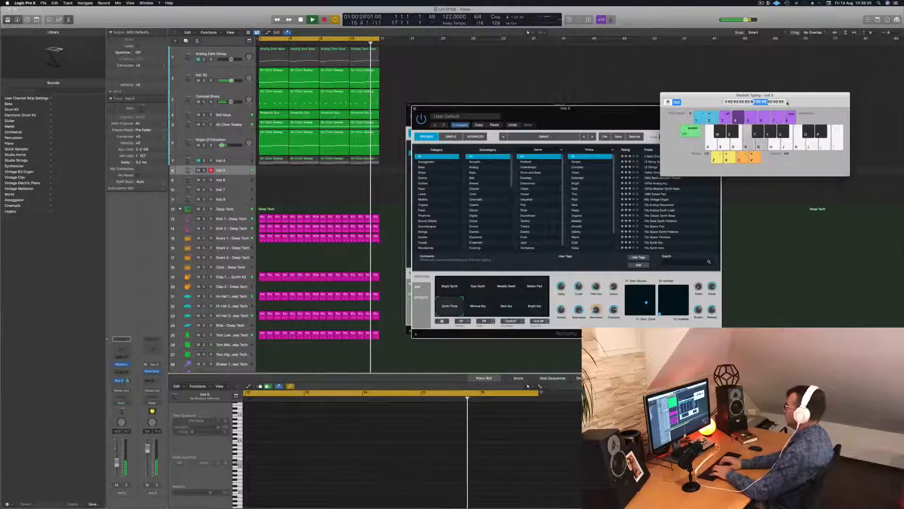
pyautogui.press('g')
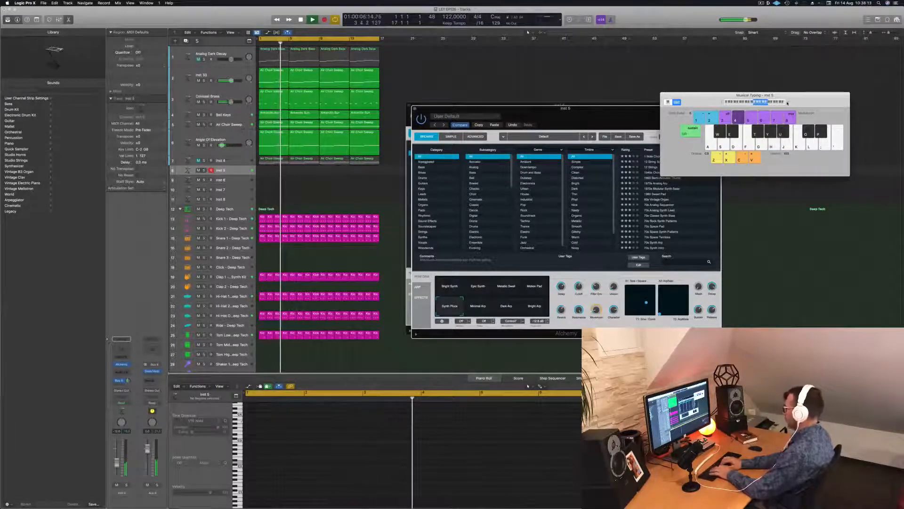
# Record a slow melody of long notes on Inst 5 from bar 5 to bar 13 and stop the transport
pyautogui.press('r')
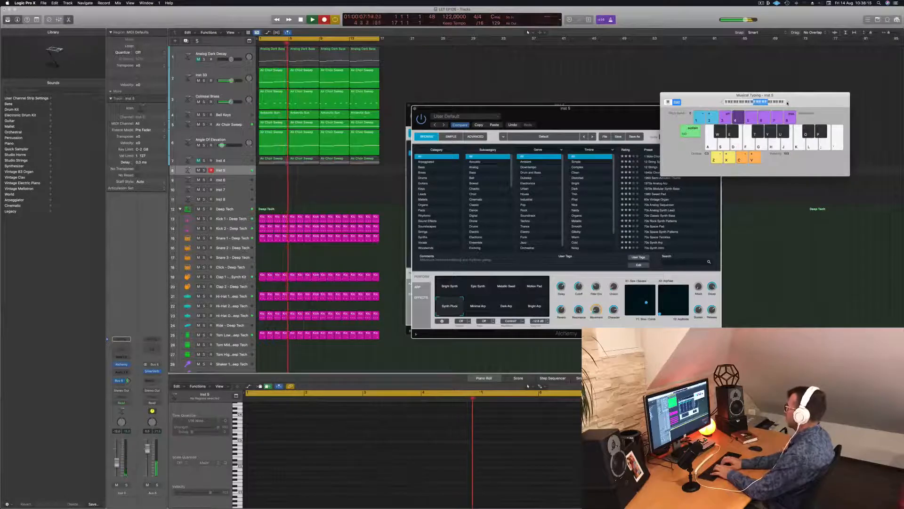
pyautogui.press('p')
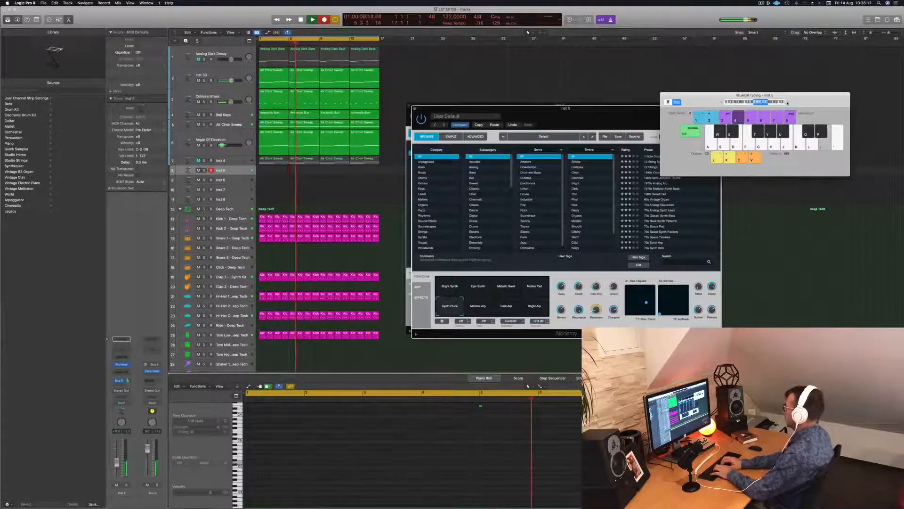
pyautogui.press('o')
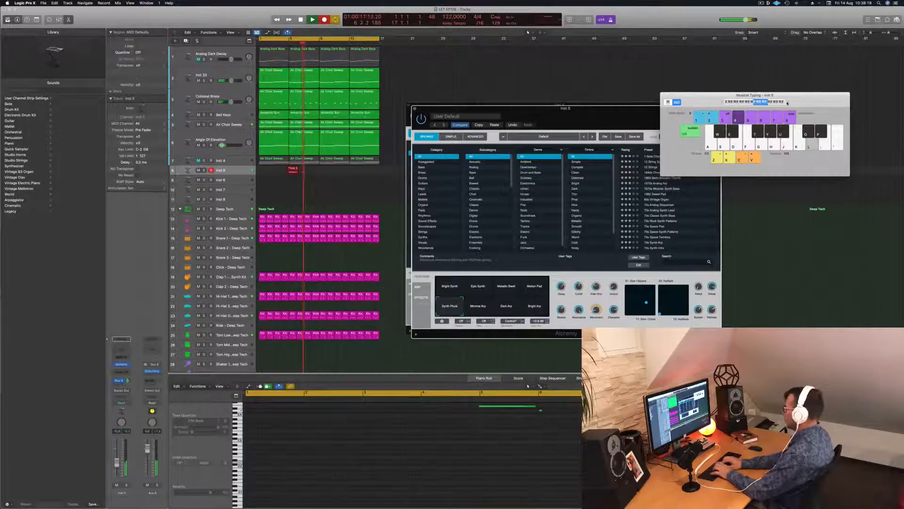
pyautogui.press('h')
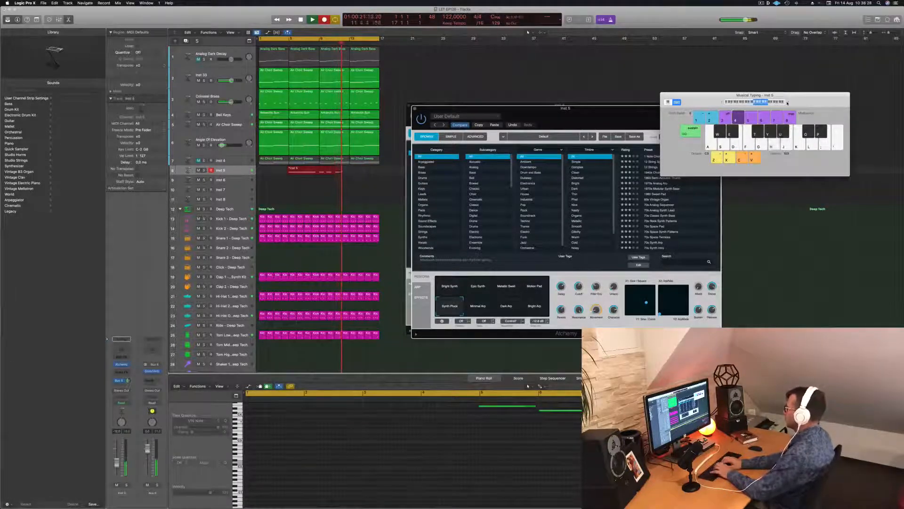
pyautogui.press('f')
pyautogui.press('s')
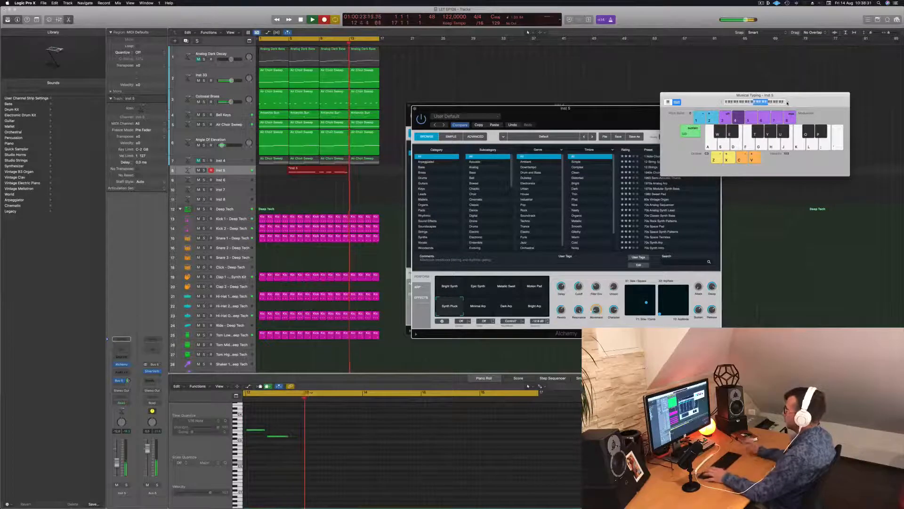
pyautogui.press('space')
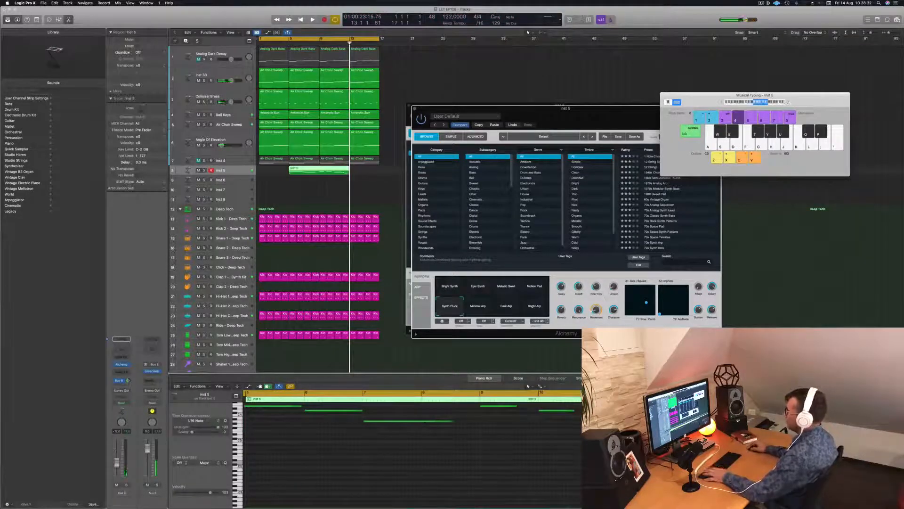
# Move the recorded Inst 5 region to bar 1 and quantize it to 1/16 notes
pyautogui.moveTo(321, 168); pyautogui.dragTo(291, 169)
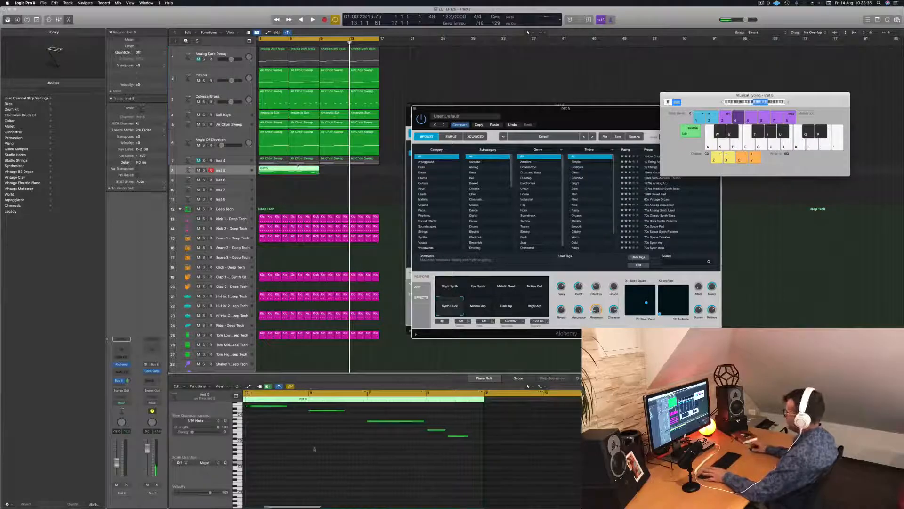
pyautogui.press('Return')
pyautogui.press('space')
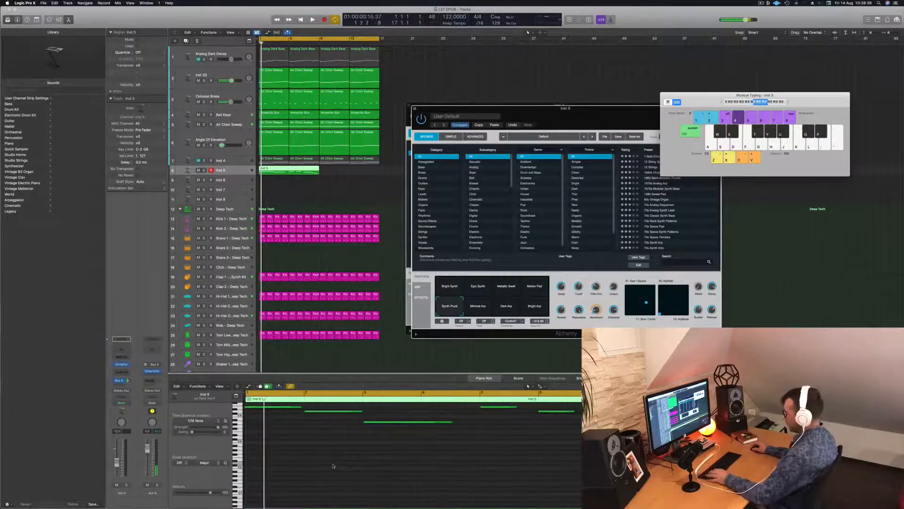
pyautogui.click(333, 466)
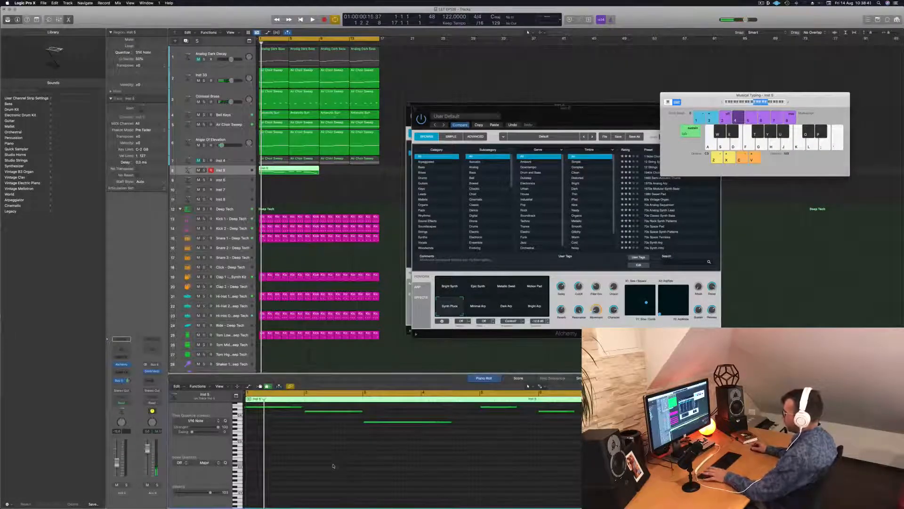
pyautogui.press('space')
pyautogui.press('space')
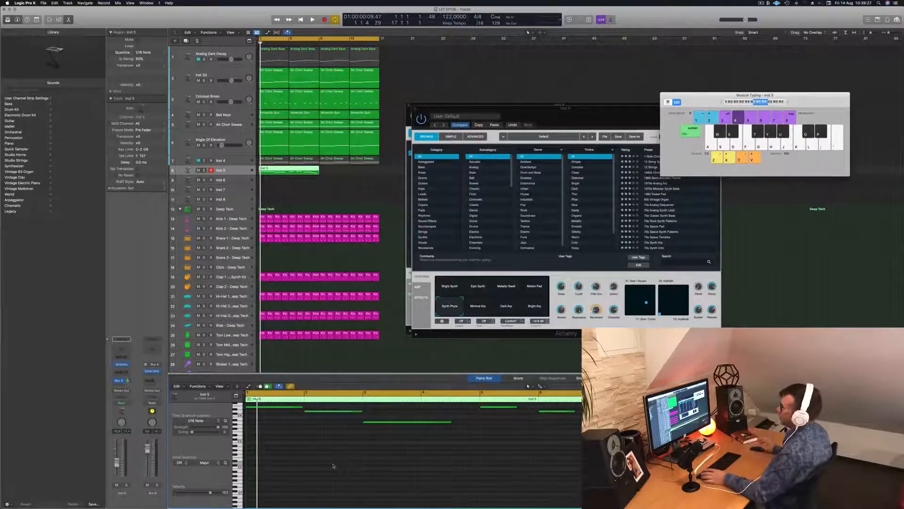
# Play the arrangement from the start and review the whole Inst 5 region's notes in the piano roll
pyautogui.click(337, 196)
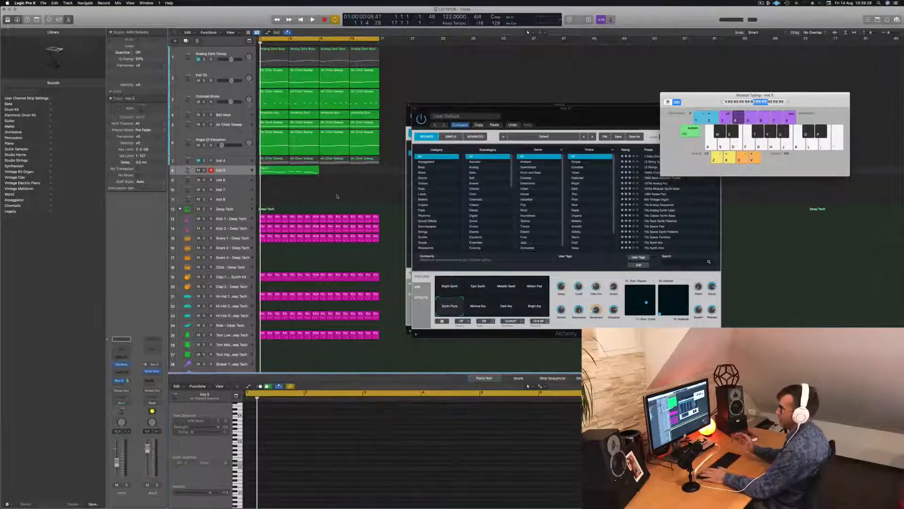
pyautogui.press('space')
pyautogui.click(300, 169)
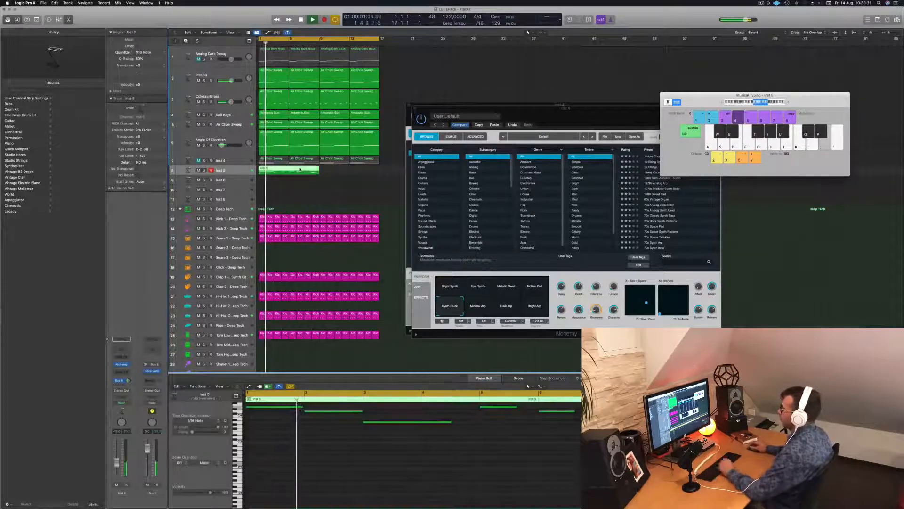
pyautogui.click(347, 454)
pyautogui.hscroll(-3, 350, 455)
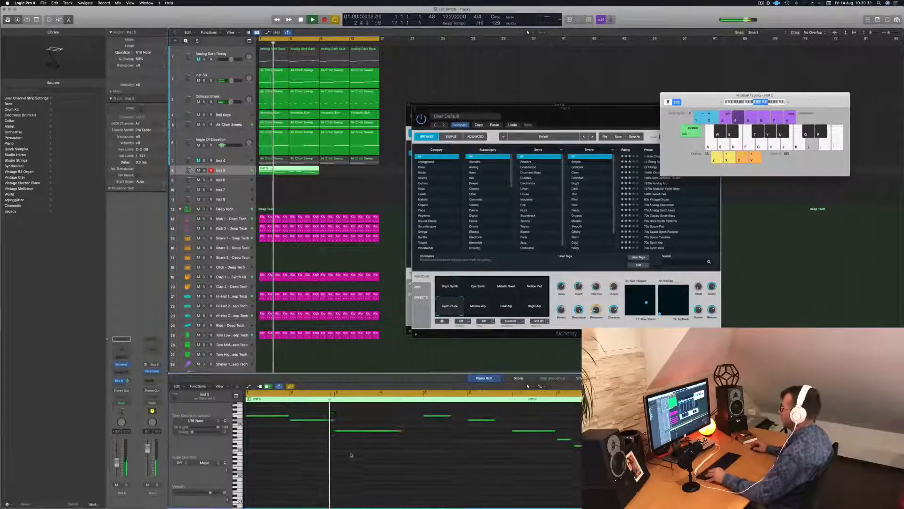
pyautogui.scroll(5, 358, 450)
pyautogui.hscroll(-2, 373, 438)
pyautogui.press('Return')
pyautogui.press('space')
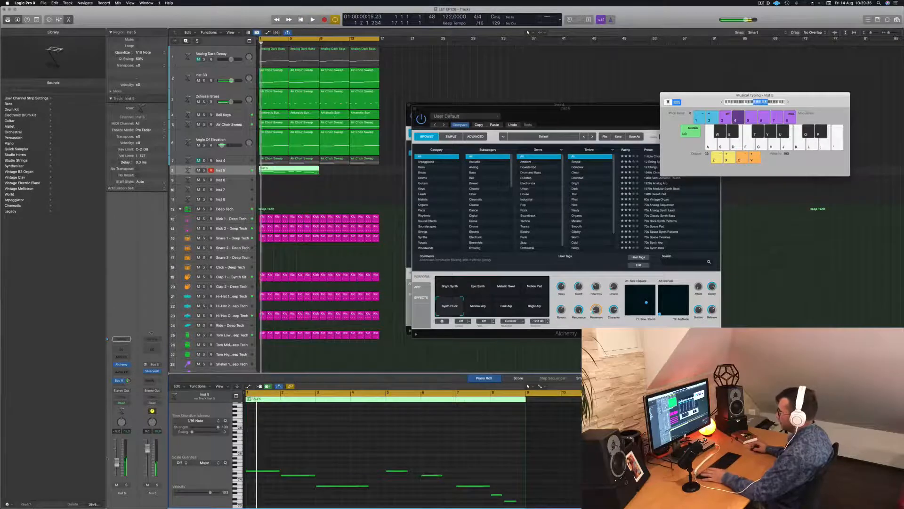
pyautogui.press('space')
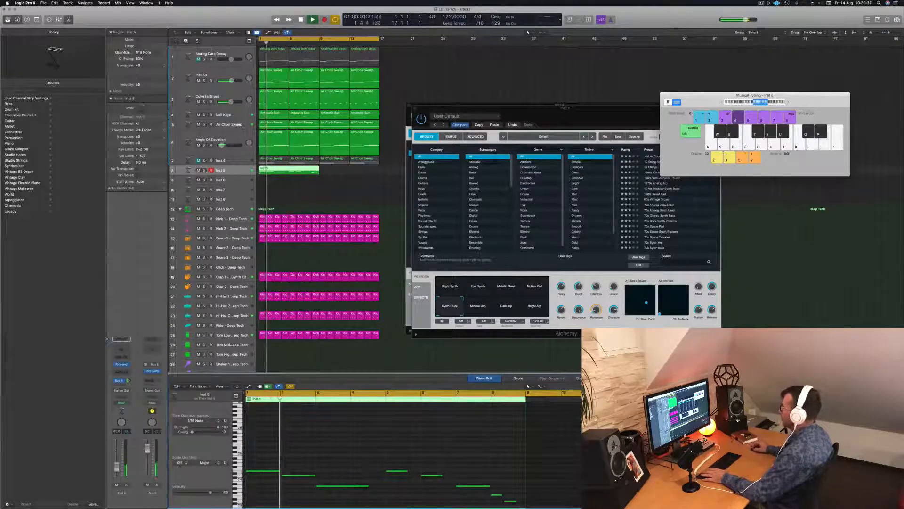
# Move the Inst 5 Alchemy window higher, clear of the region area, and replay the arrangement from the start
pyautogui.click(590, 120)
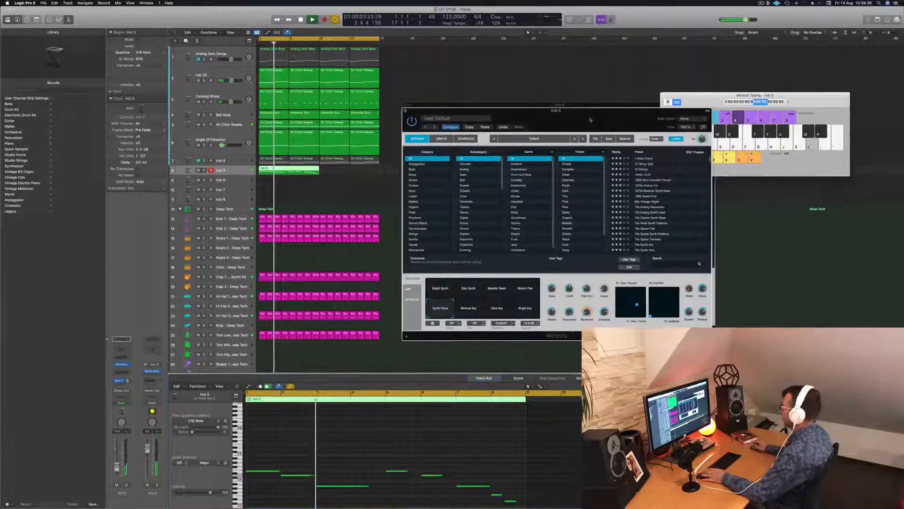
pyautogui.moveTo(590, 119); pyautogui.dragTo(729, 71)
pyautogui.press('space')
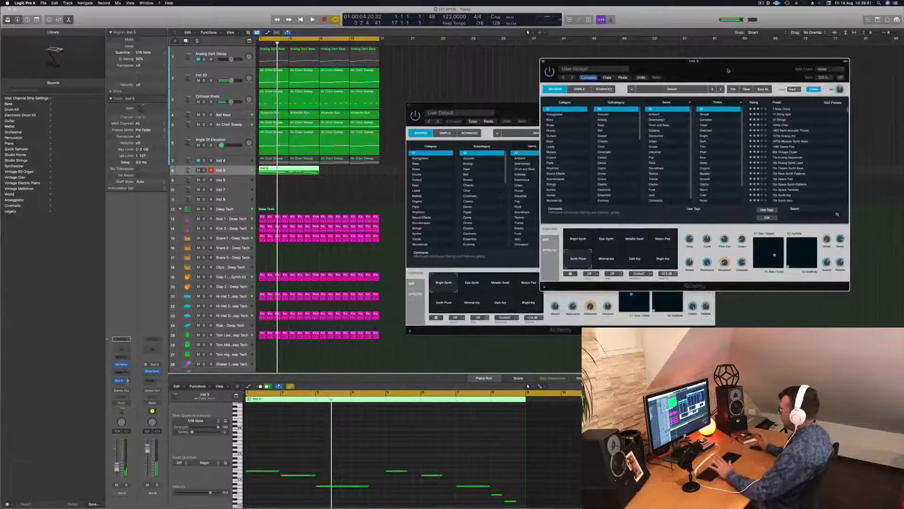
pyautogui.moveTo(728, 71); pyautogui.dragTo(601, 71)
pyautogui.press('Return')
pyautogui.press('space')
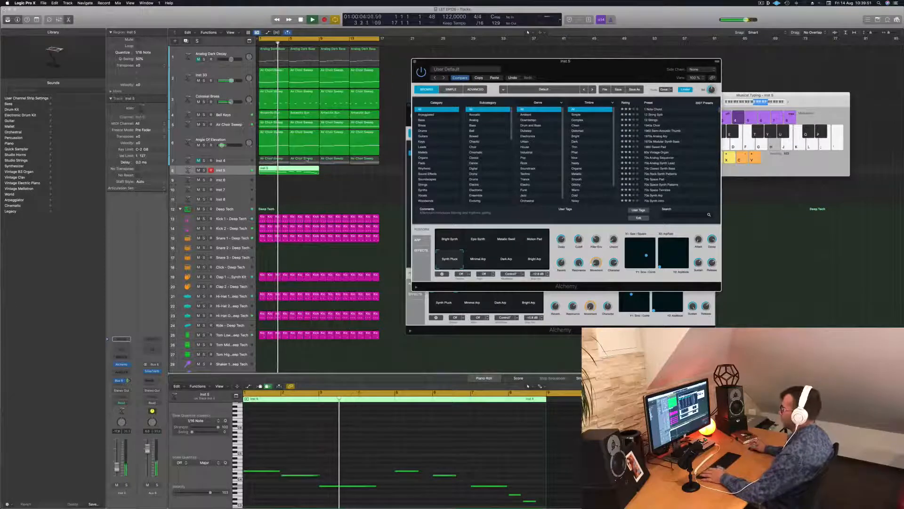
# Show the notes of the first Colossal Brass region and replay from the start to compare them with the pluck melody
pyautogui.press('Return')
pyautogui.click(275, 97)
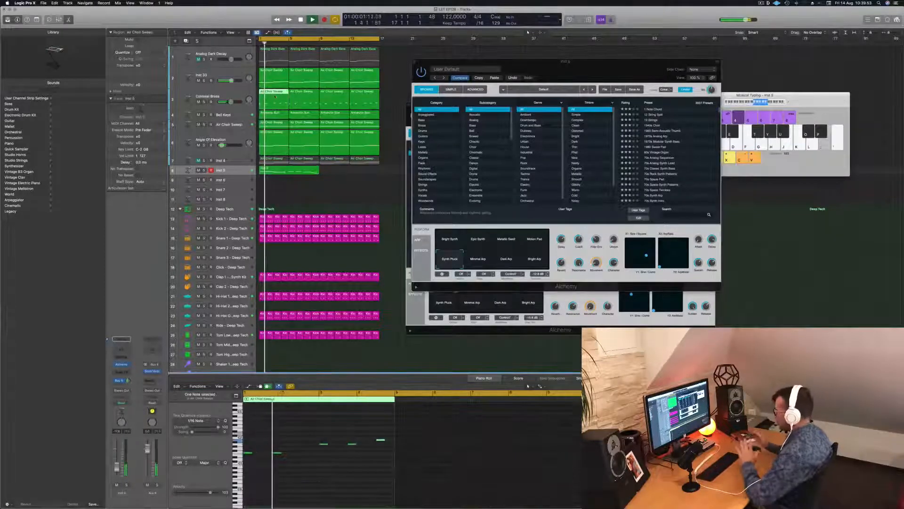
pyautogui.press('space')
pyautogui.press('space')
pyautogui.press('space')
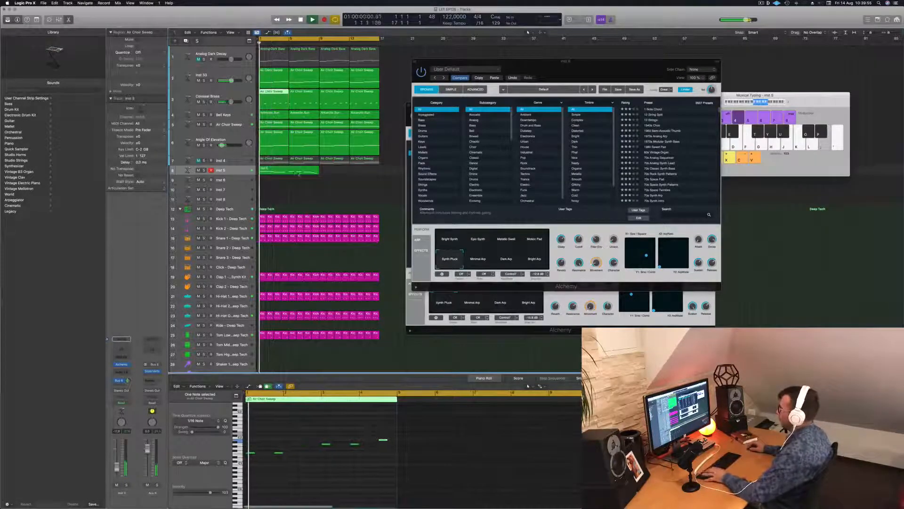
# Split the Inst 5 region at bar 5 and delete its second half
pyautogui.click(302, 170)
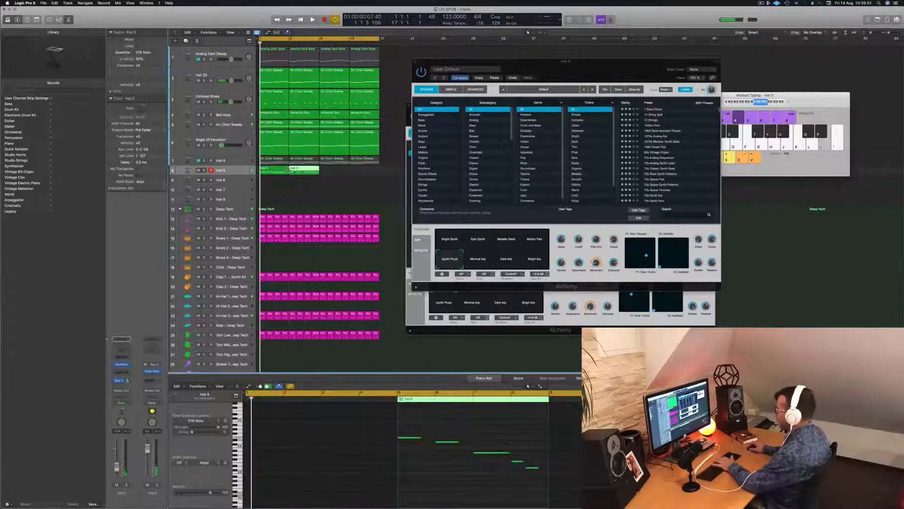
pyautogui.press('Delete')
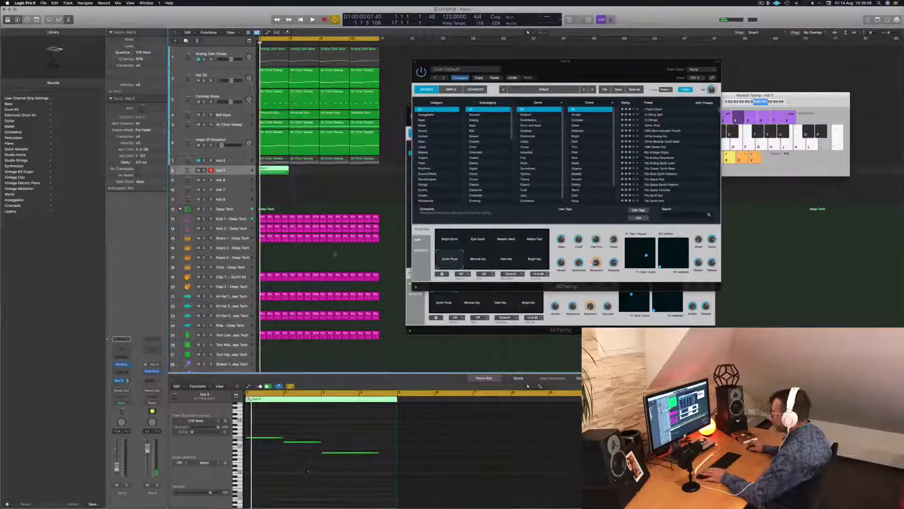
# Listen to the shortened four-bar pluck part from the start while examining the first Colossal Brass region's notes
pyautogui.press('space')
pyautogui.click(277, 103)
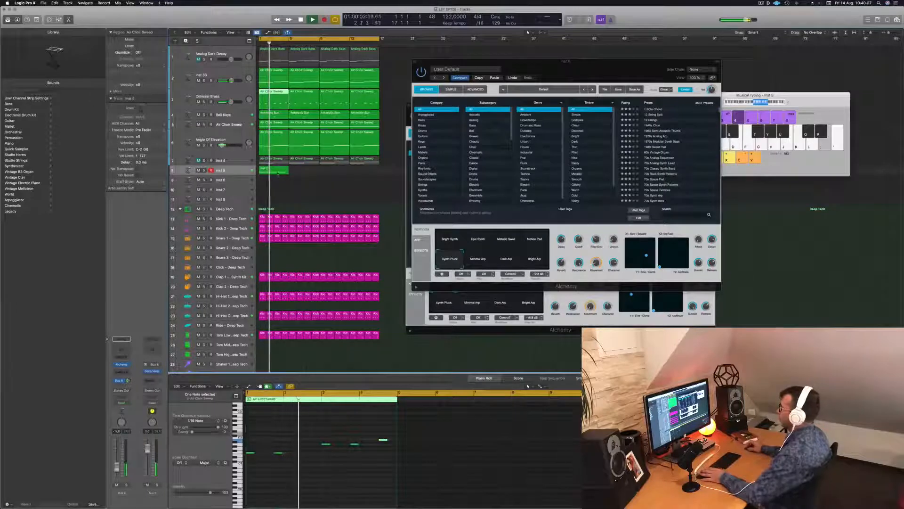
pyautogui.press('Return')
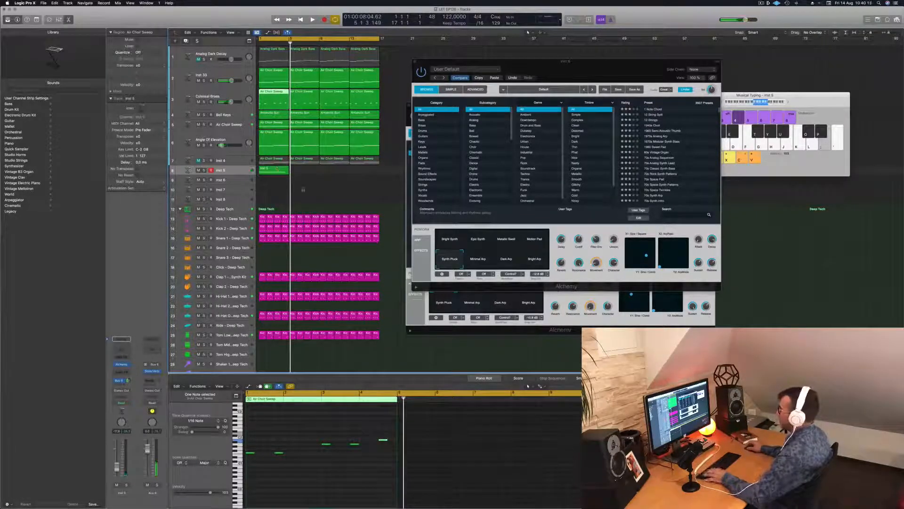
# Shorten the last note in the Inst 5 region to about one bar and start playback
pyautogui.click(300, 187)
pyautogui.click(274, 172)
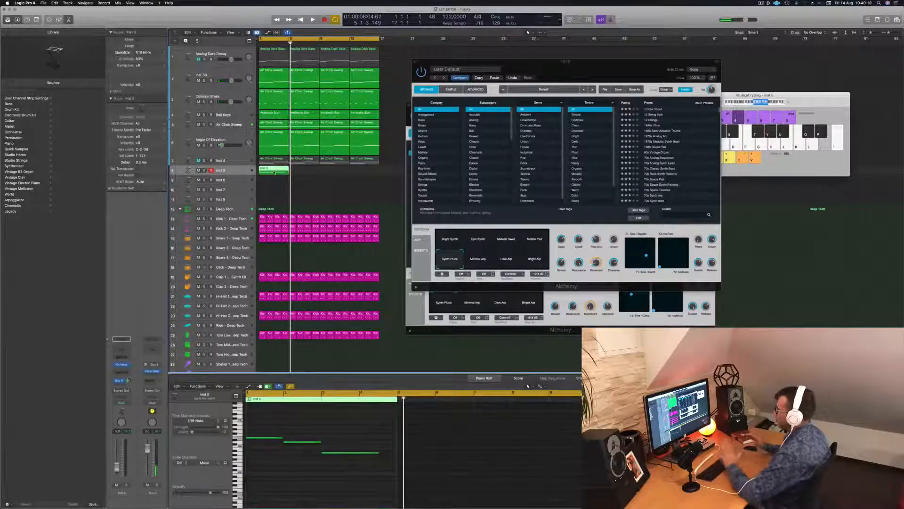
pyautogui.click(373, 453)
pyautogui.moveTo(380, 453); pyautogui.dragTo(362, 453)
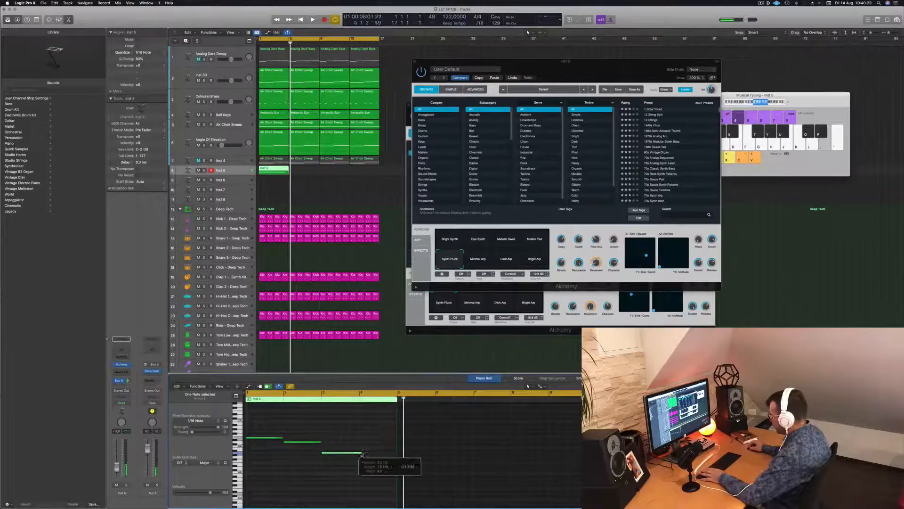
pyautogui.press('space')
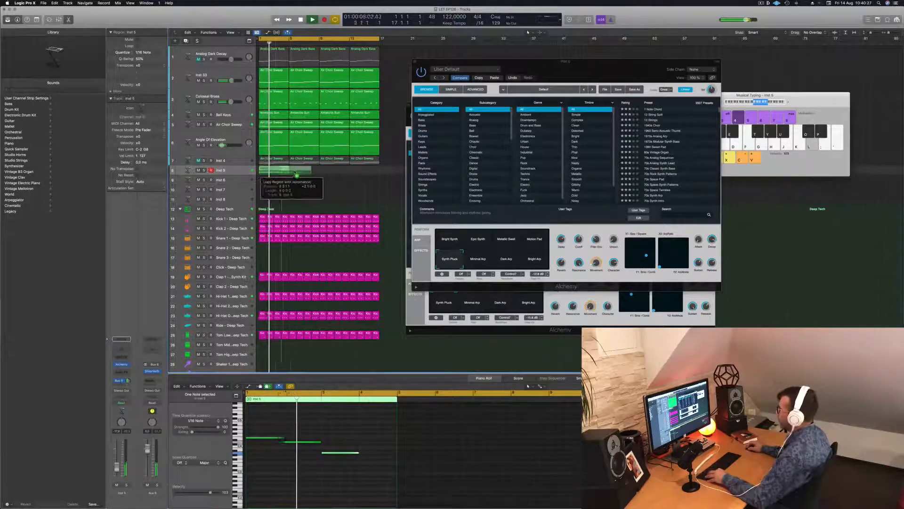
# Copy the four-bar Inst 5 region three times to fill the 16-bar arrangement
pyautogui.moveTo(272, 170); pyautogui.dragTo(332, 177)
pyautogui.keyDown('shift'); pyautogui.click(272, 172); pyautogui.keyUp('shift')
pyautogui.press('super+Left')
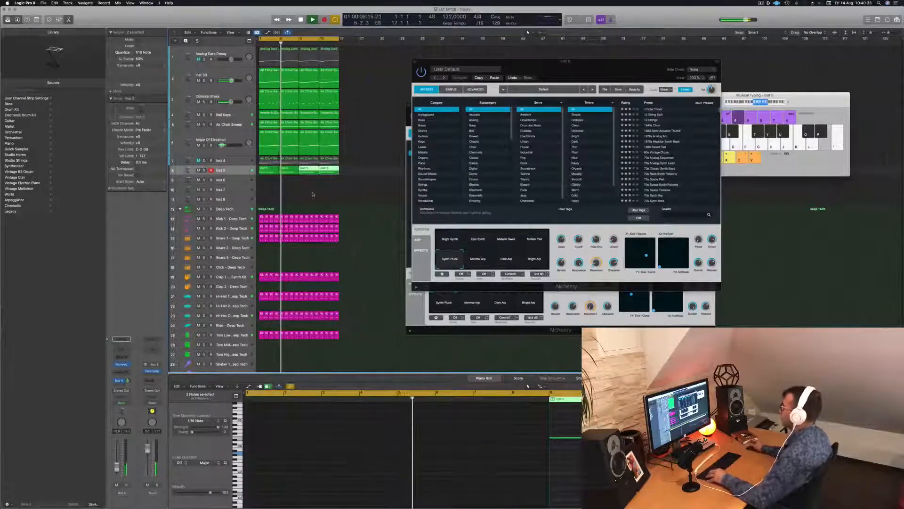
# Copy the first Inst 5 region onto the Inst 6 track at bar 1 and select that track
pyautogui.click(268, 173)
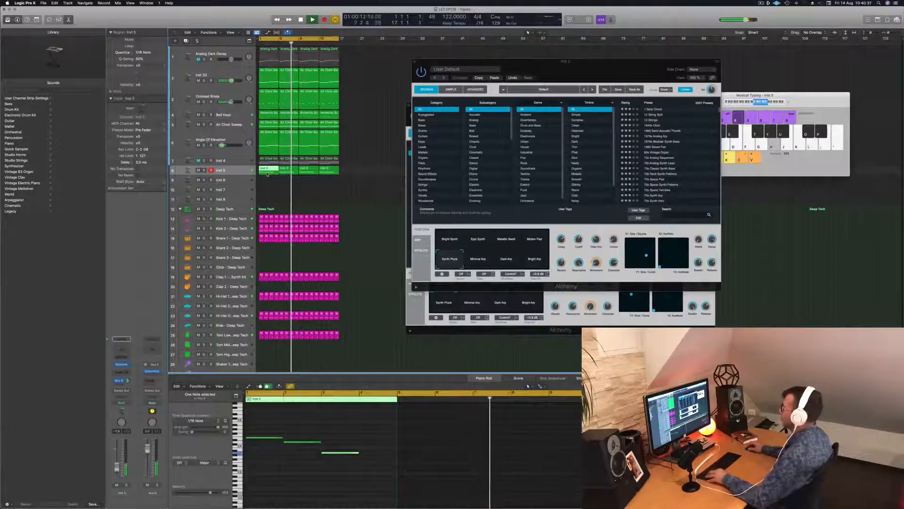
pyautogui.moveTo(267, 175); pyautogui.dragTo(267, 183)
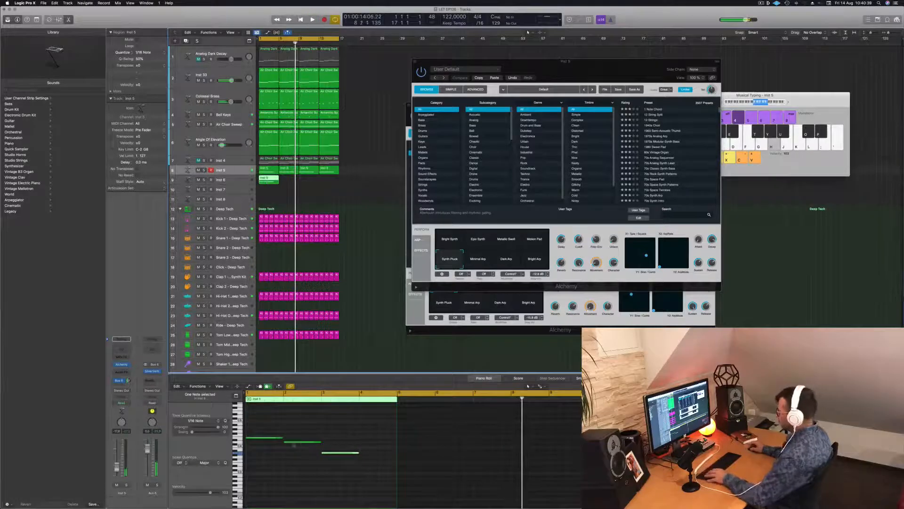
pyautogui.click(358, 443)
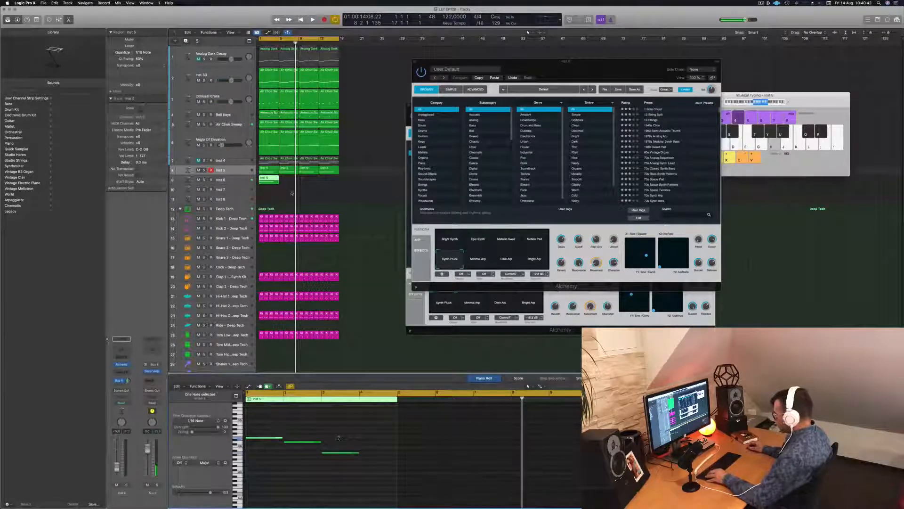
pyautogui.click(238, 180)
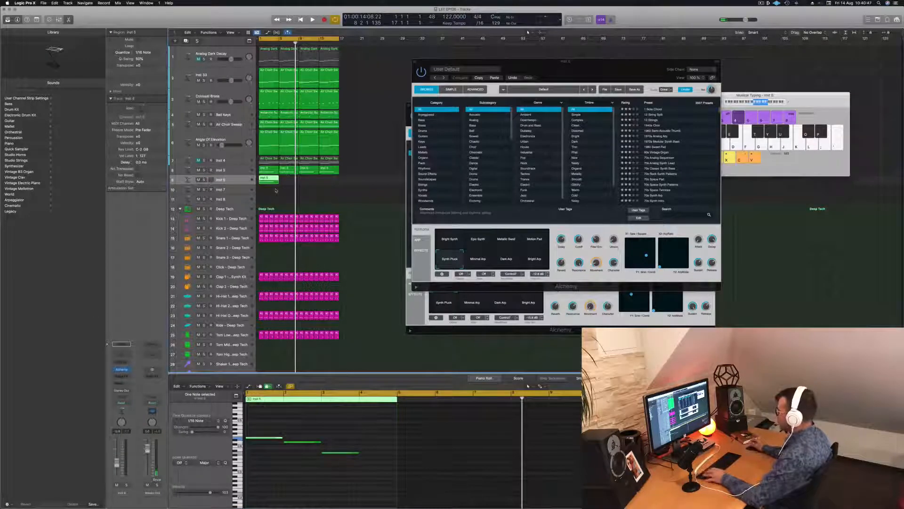
# Reduce the Inst 6 region to a single one-bar note in bar 4, deleting its other notes, and replay it
pyautogui.press('Return')
pyautogui.press('space')
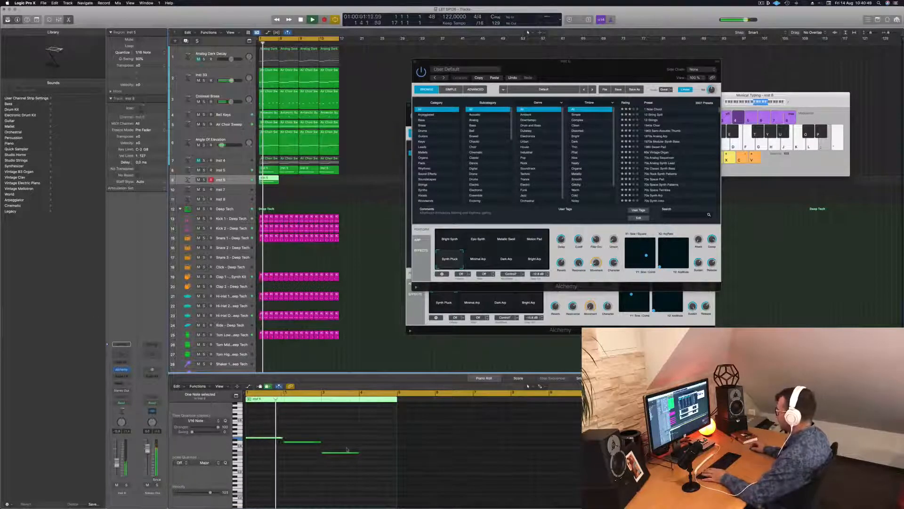
pyautogui.press('space')
pyautogui.click(310, 442)
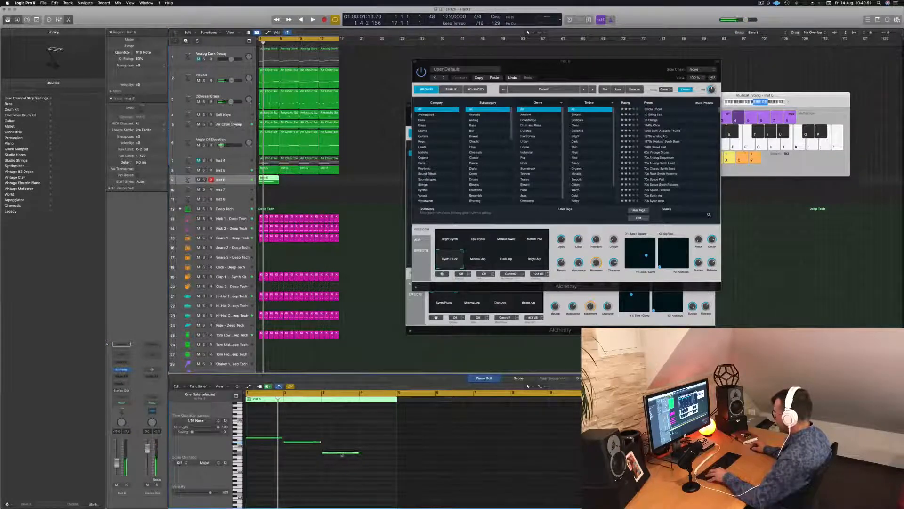
pyautogui.moveTo(343, 455); pyautogui.dragTo(267, 456)
pyautogui.press('space')
pyautogui.press('Delete')
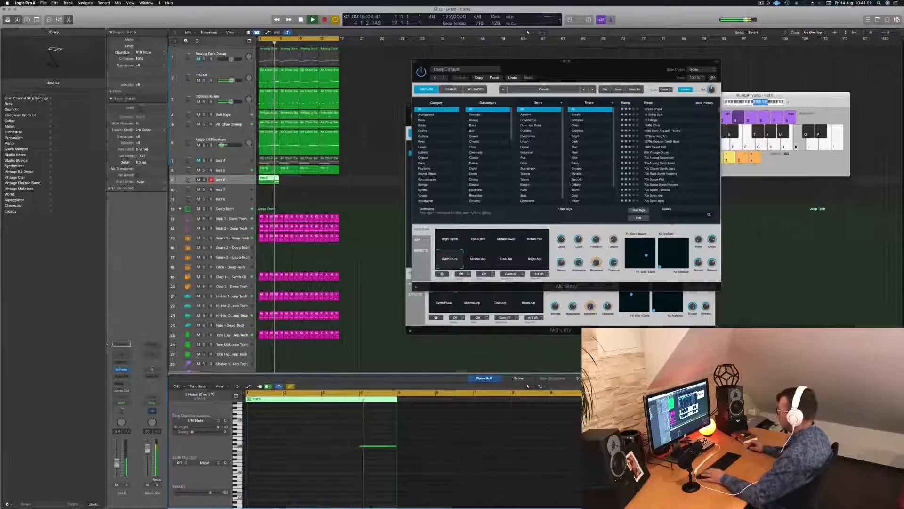
pyautogui.press('space')
pyautogui.press('space')
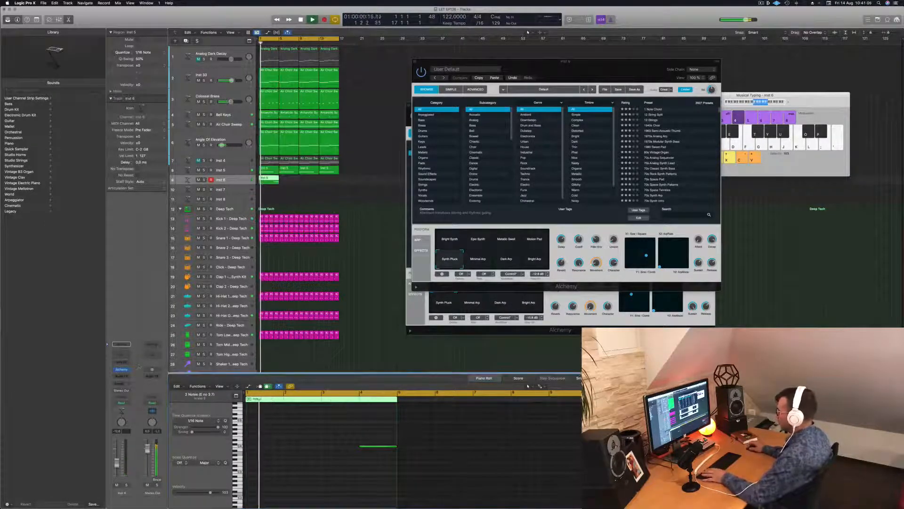
# Open Alchemy on the Inst 6 track, move its window clear of the regions, and load the Contrapuntal preset from the Organs category
pyautogui.click(123, 370)
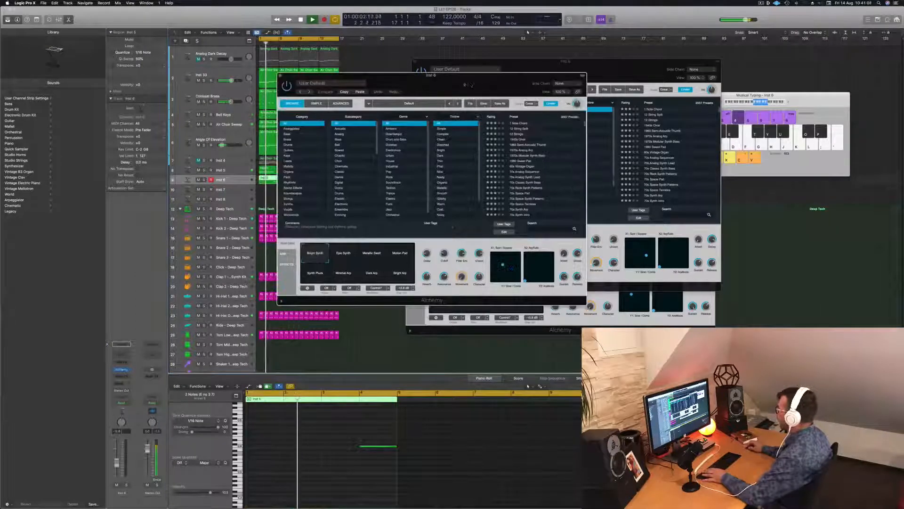
pyautogui.moveTo(400, 75); pyautogui.dragTo(609, 123)
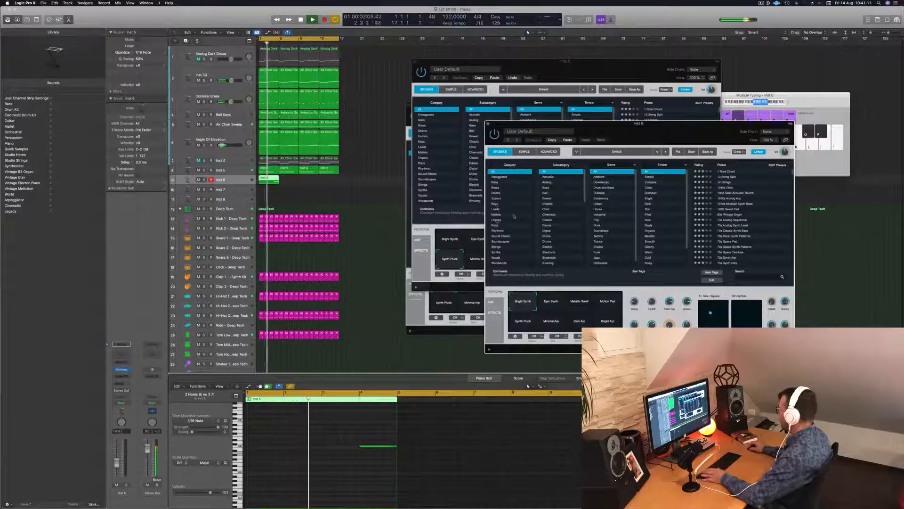
pyautogui.click(497, 220)
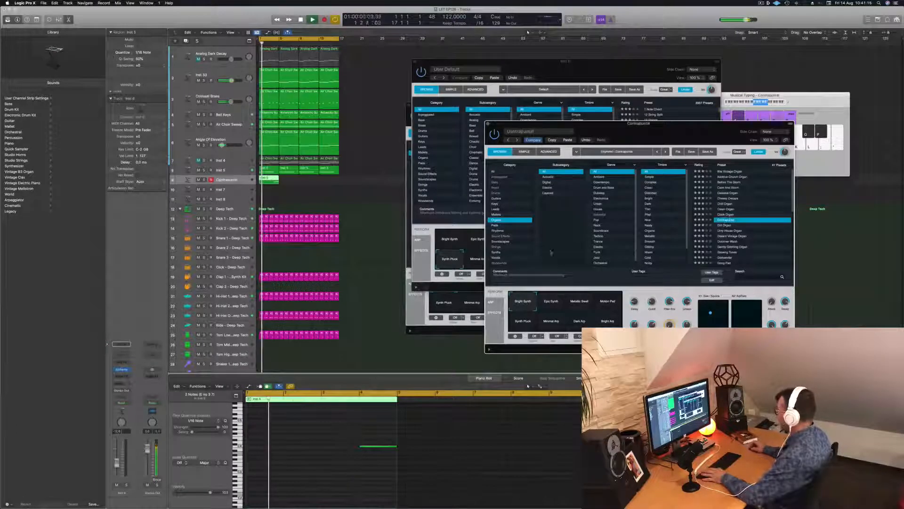
pyautogui.click(725, 220)
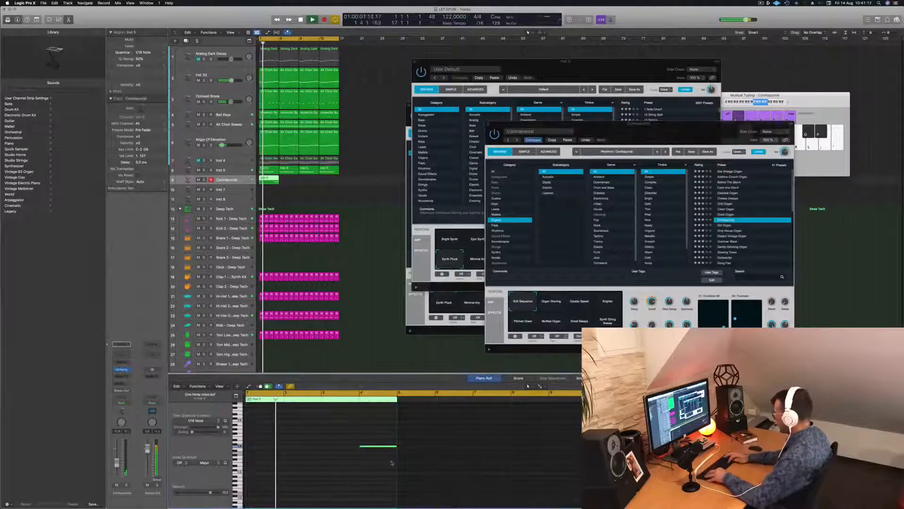
# Transpose the bar 4 note down two octaves and add a send to Bus 6 on the Contrapuntal track
pyautogui.hotkey('alt', 'shift', 'Down')
pyautogui.hotkey('alt', 'shift', 'Down')
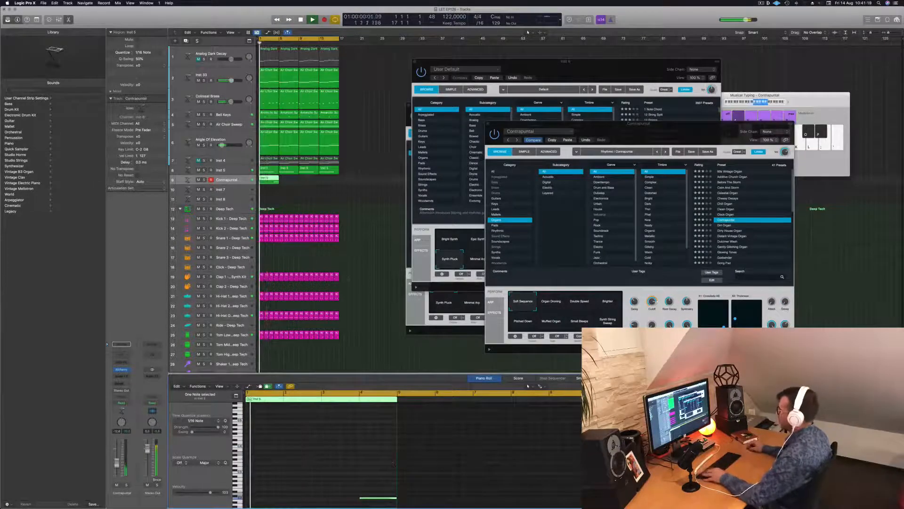
pyautogui.click(121, 383)
pyautogui.moveTo(132, 391)
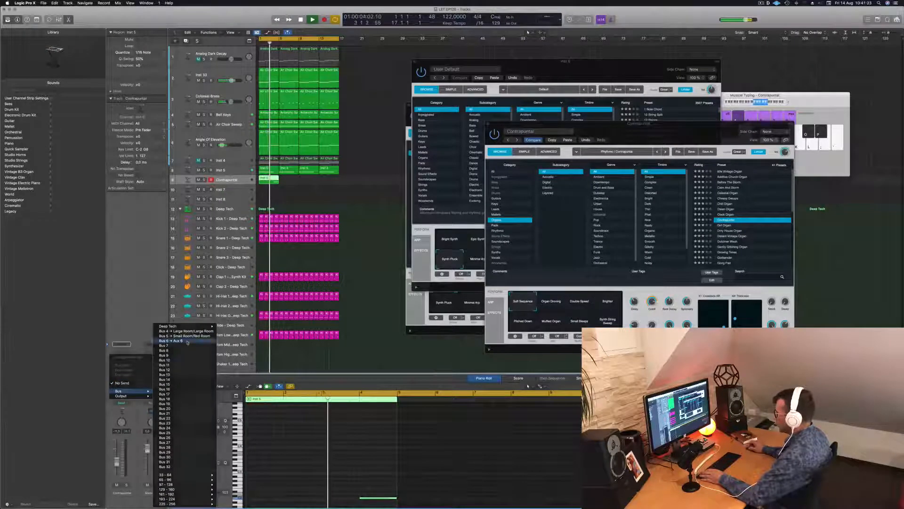
pyautogui.click(188, 341)
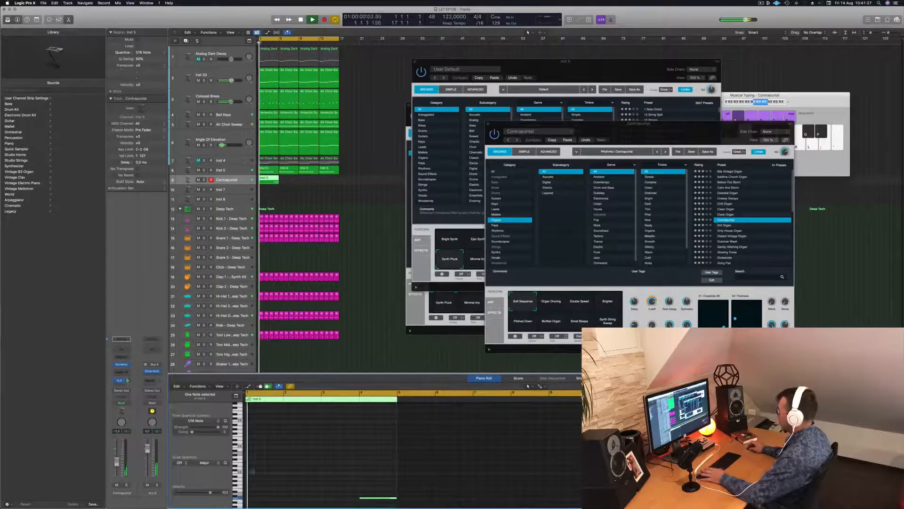
# Load the Dirt Organ preset, raise the bar 4 note one octave, and replay
pyautogui.click(725, 225)
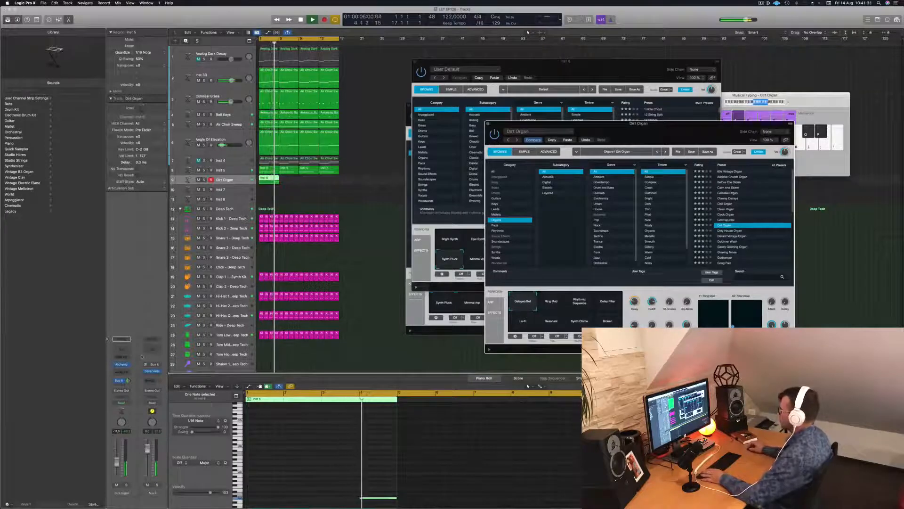
pyautogui.click(270, 398)
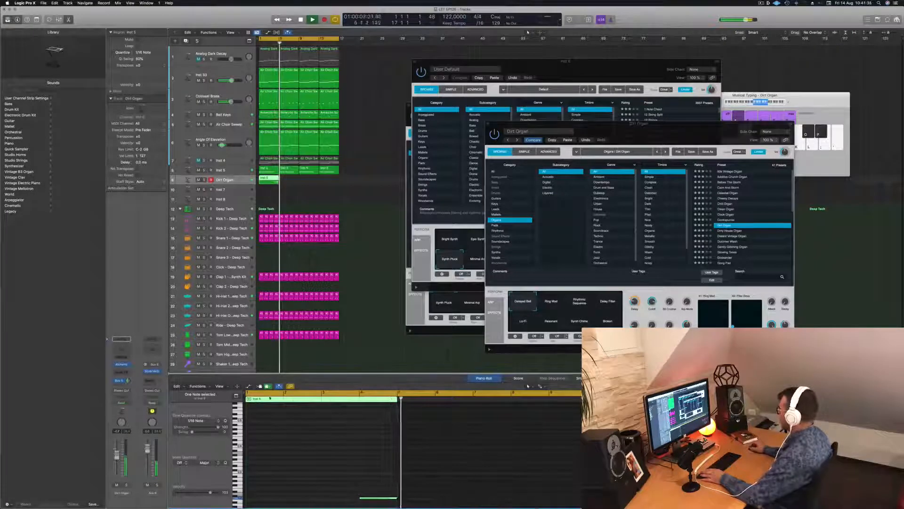
pyautogui.press('space')
pyautogui.moveTo(331, 468); pyautogui.dragTo(389, 498)
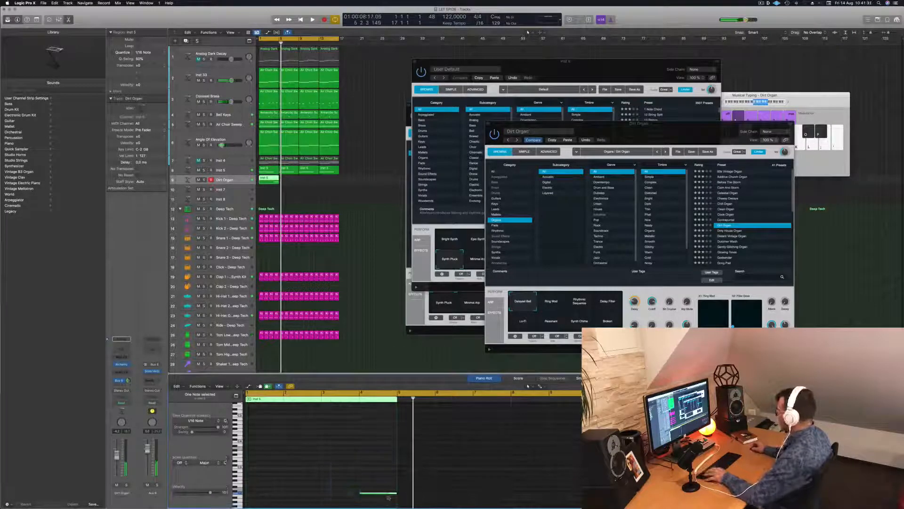
pyautogui.press('space')
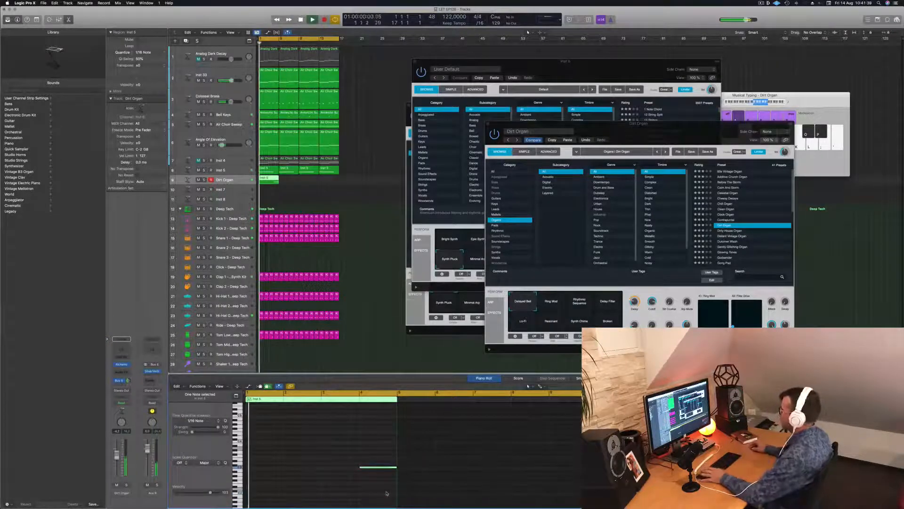
# Move the Dirt Organ Alchemy window off the musical keyboard and load the Godsender organ preset
pyautogui.moveTo(706, 136); pyautogui.dragTo(633, 114)
pyautogui.scroll(-1, 672, 205)
pyautogui.scroll(-4, 677, 206)
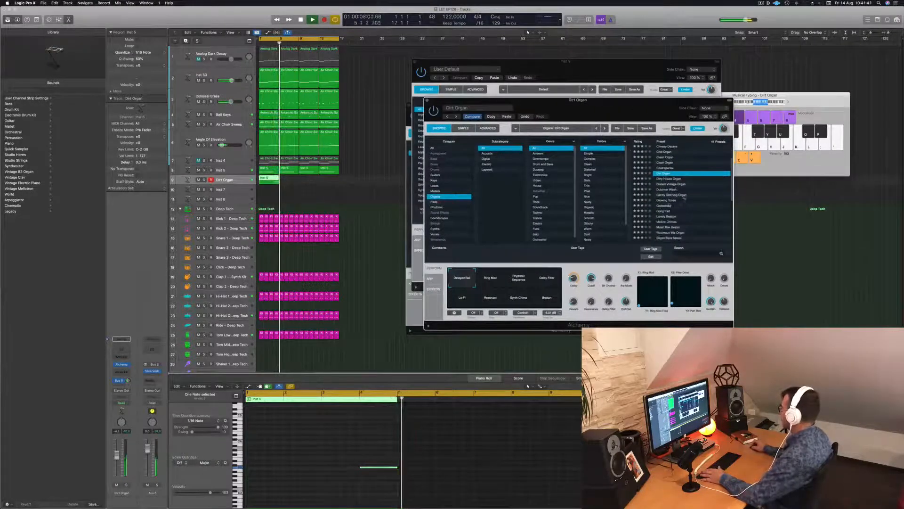
pyautogui.click(677, 204)
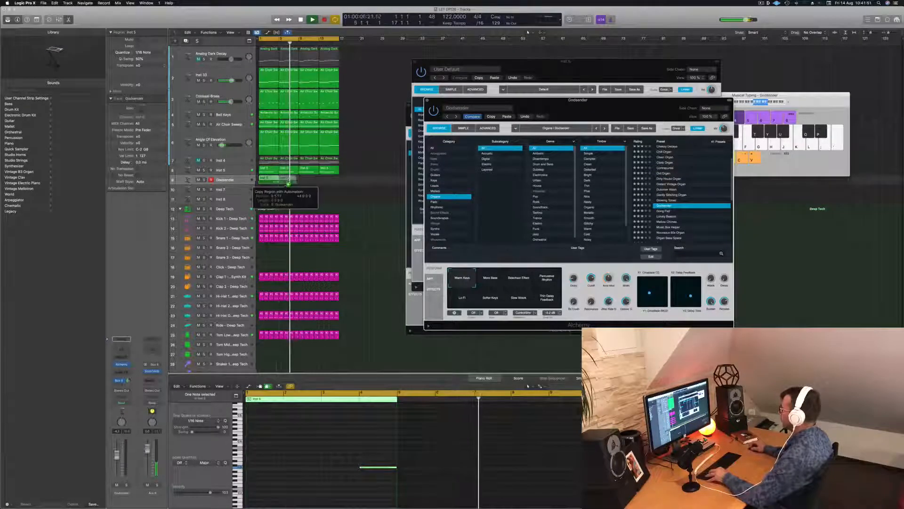
# Repeat the Godsender track's four-bar region until it fills all 16 bars
pyautogui.press('super+r')
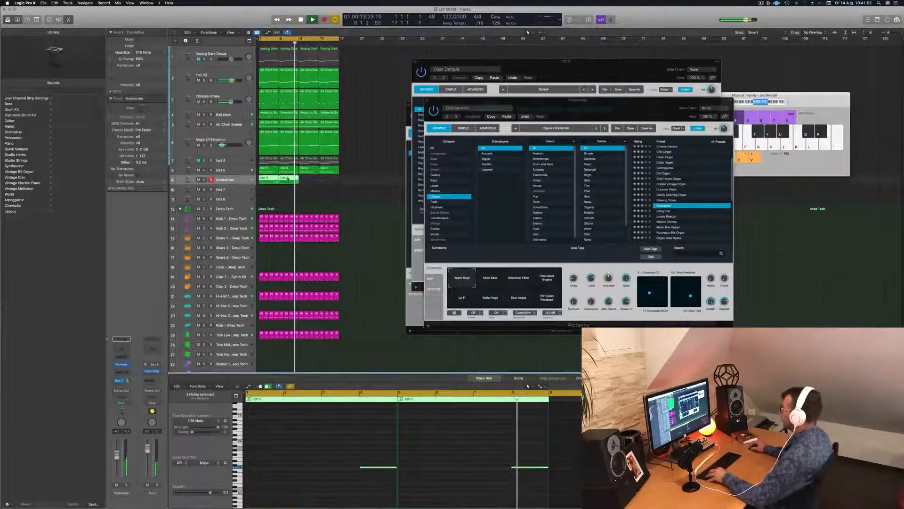
pyautogui.press('super+r')
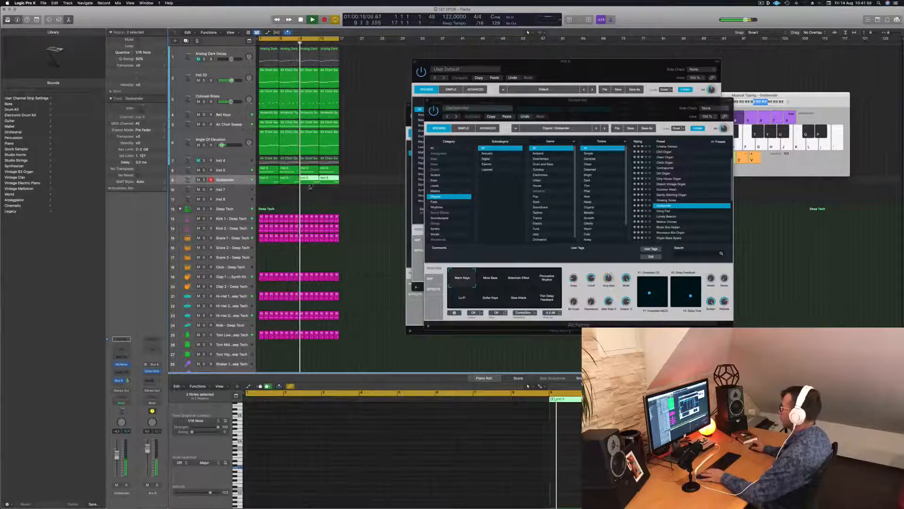
pyautogui.click(293, 190)
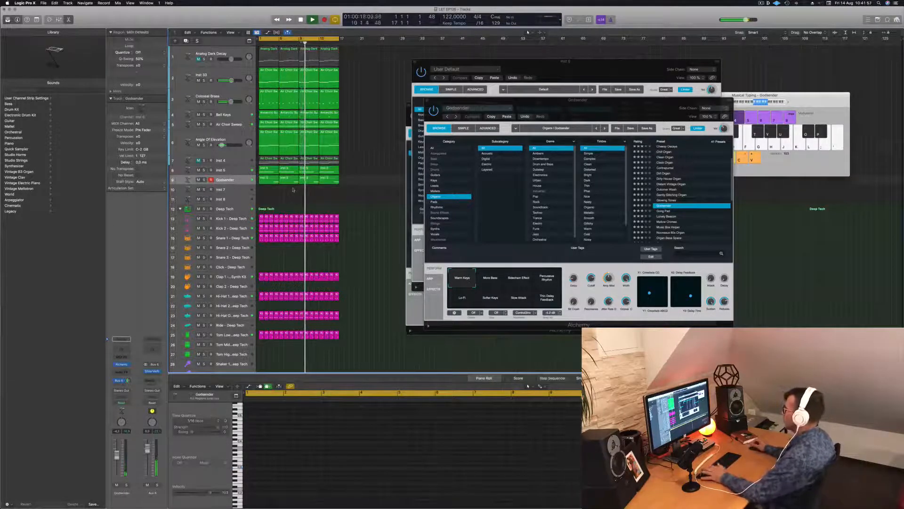
# Replay from the start while auditioning Godsender's Percussive Rhythm and Slow Attack variations, and settle on Softer Keys
pyautogui.press('Return')
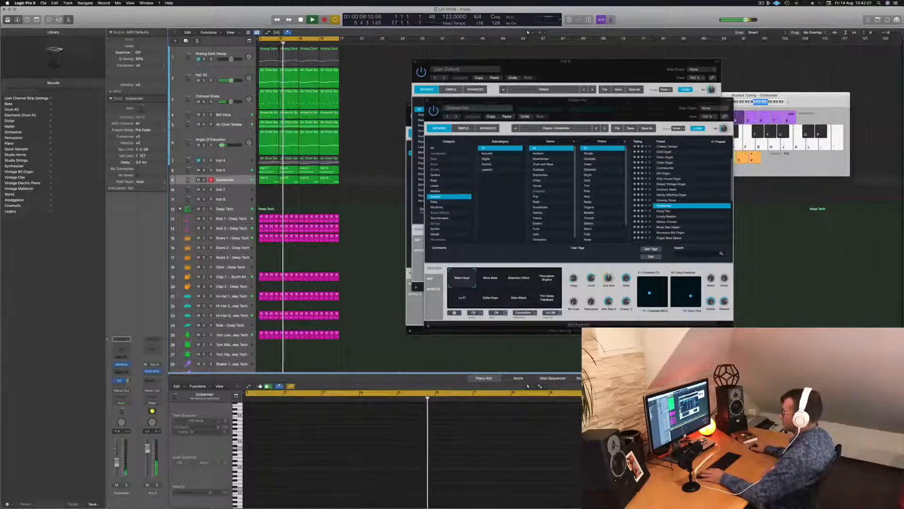
pyautogui.press('space')
pyautogui.press('space')
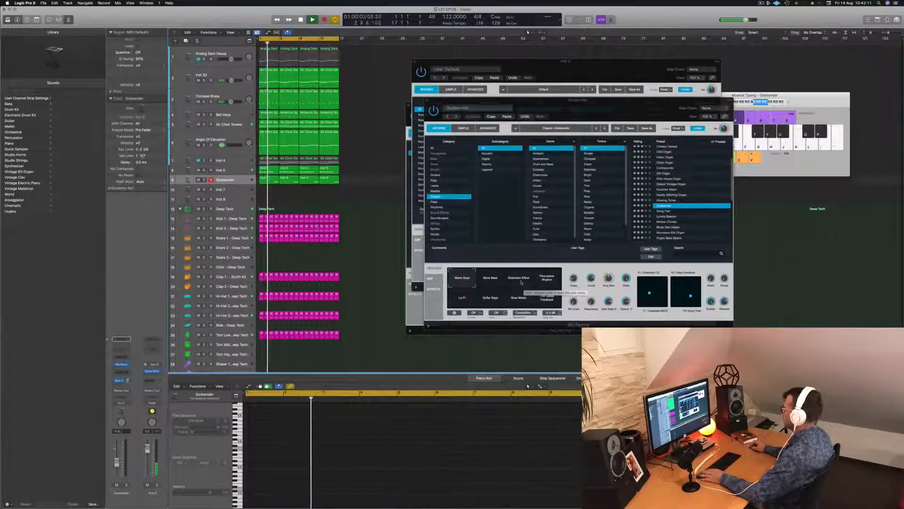
pyautogui.click(547, 279)
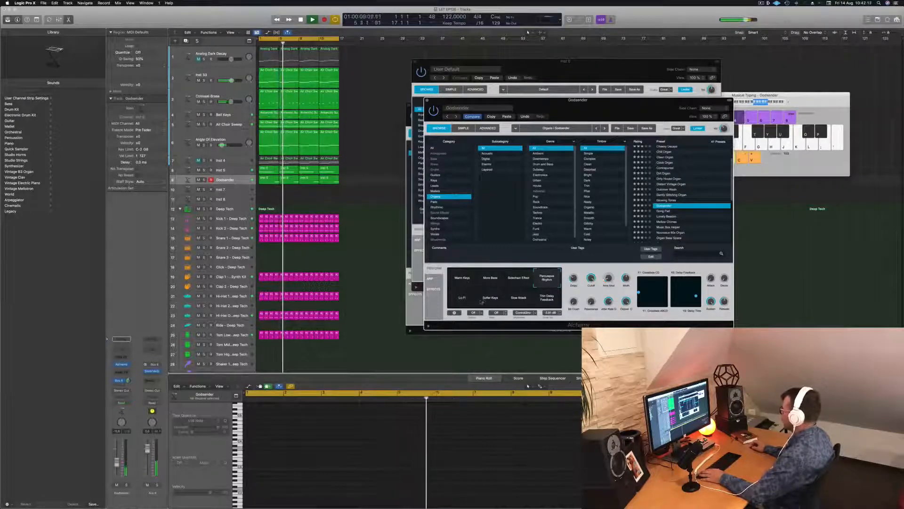
pyautogui.click(488, 298)
pyautogui.press('Return')
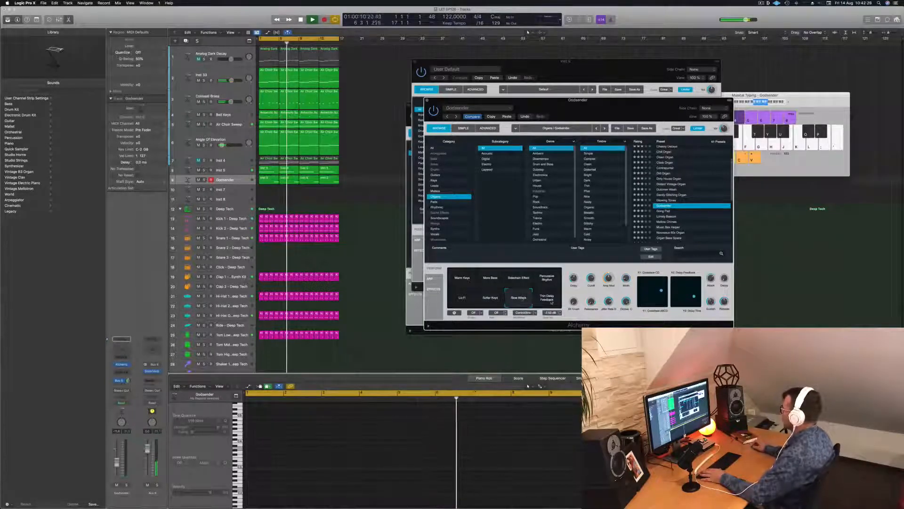
# Close the Godsender and Inst 5 Alchemy windows and stop playback
pyautogui.moveTo(455, 100); pyautogui.dragTo(414, 106)
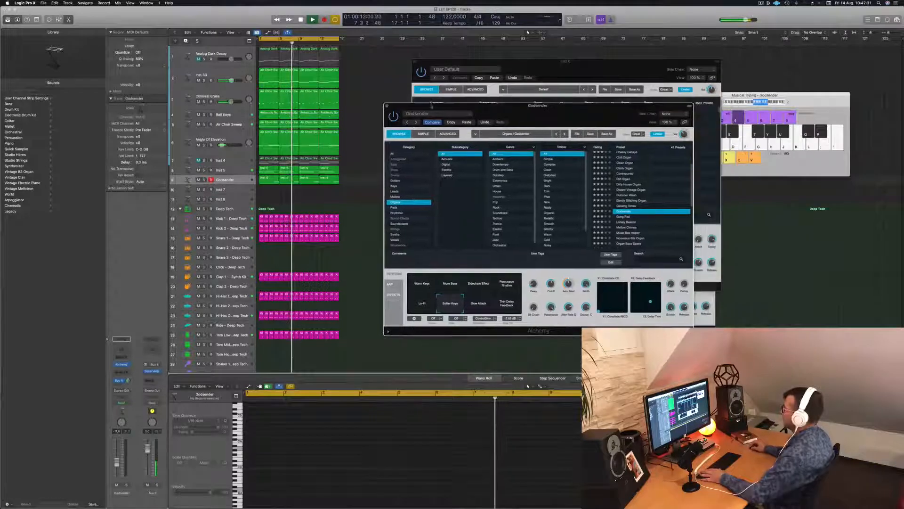
pyautogui.click(387, 106)
pyautogui.click(415, 61)
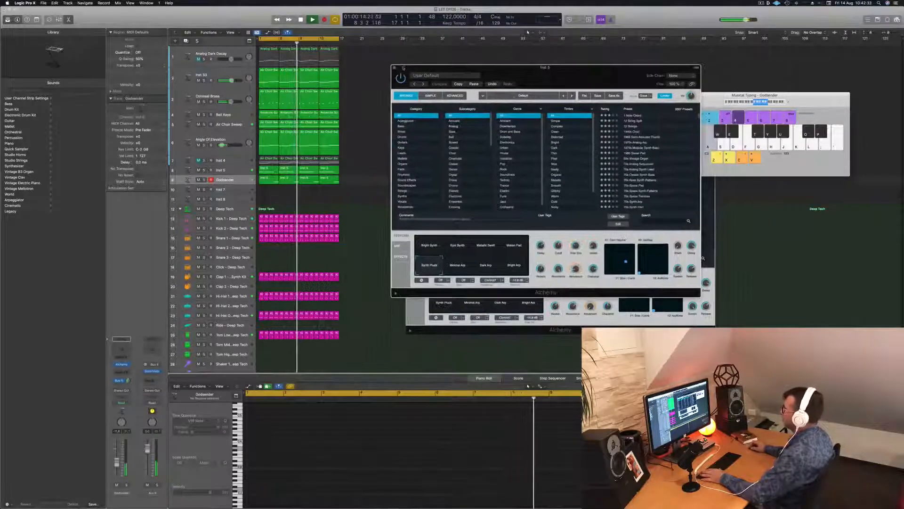
pyautogui.click(393, 66)
pyautogui.press('space')
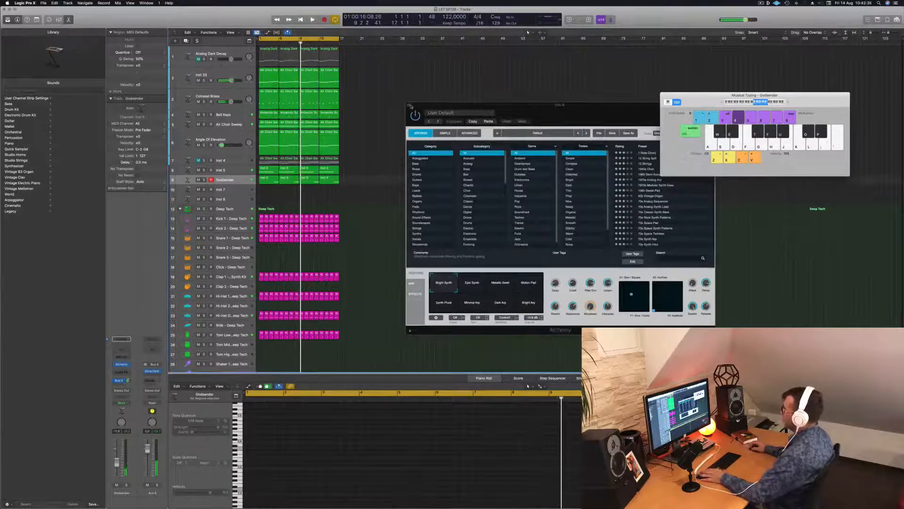
# Close the remaining Alchemy window and repeat all regions of the 16-bar arrangement three times to fill 64 bars
pyautogui.click(410, 106)
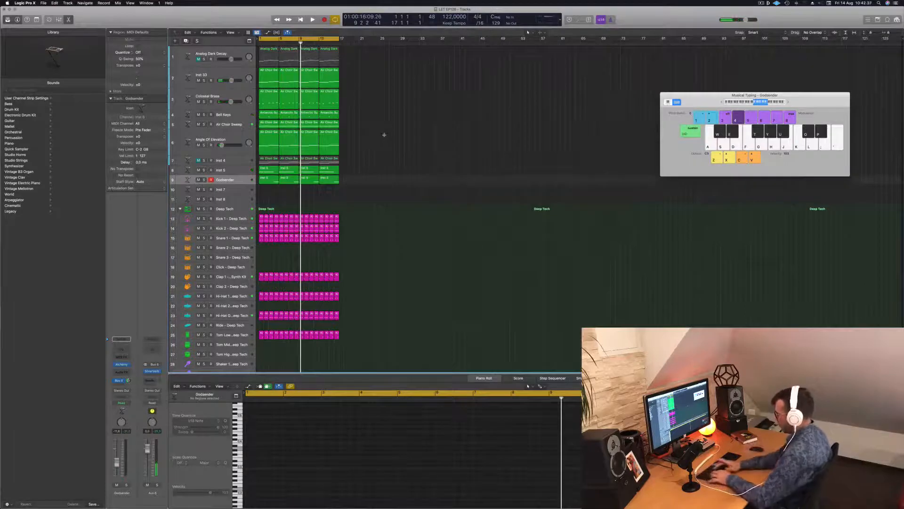
pyautogui.press('super+a')
pyautogui.press('super+r')
pyautogui.press('super+r')
pyautogui.press('super+r')
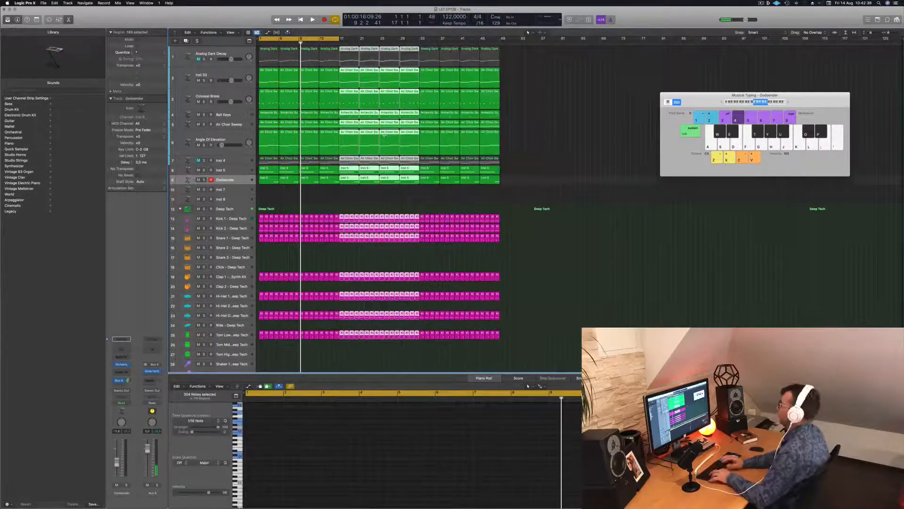
# Return to the start, extend the cycle range over all 64 bars, and clear the region selection
pyautogui.press('Return')
pyautogui.press('space')
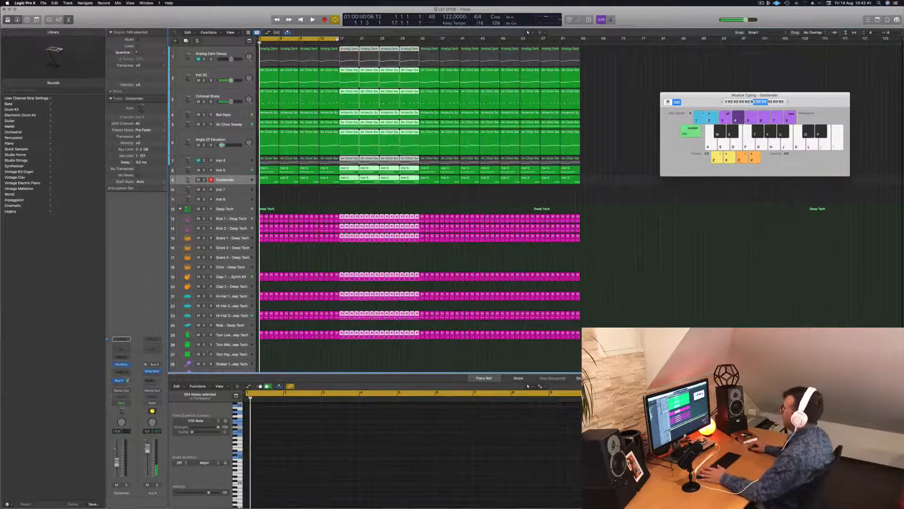
pyautogui.moveTo(336, 38); pyautogui.dragTo(580, 54)
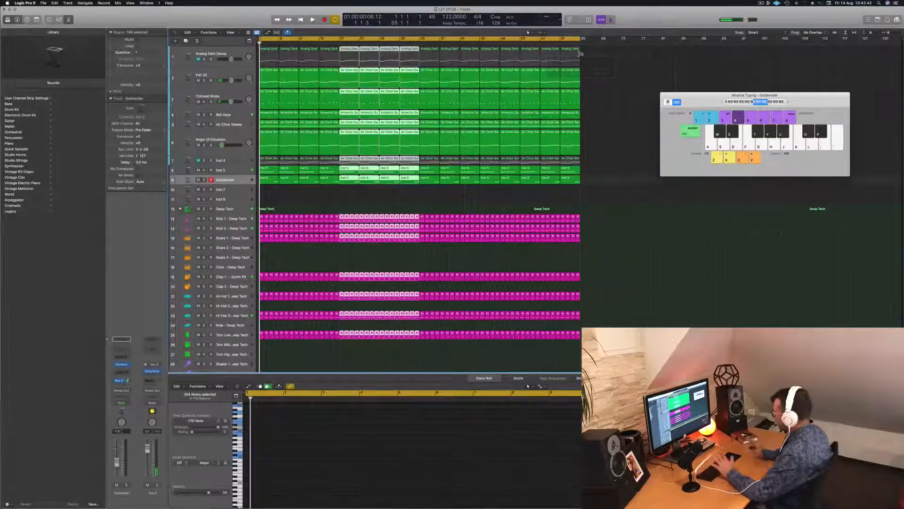
pyautogui.click(581, 54)
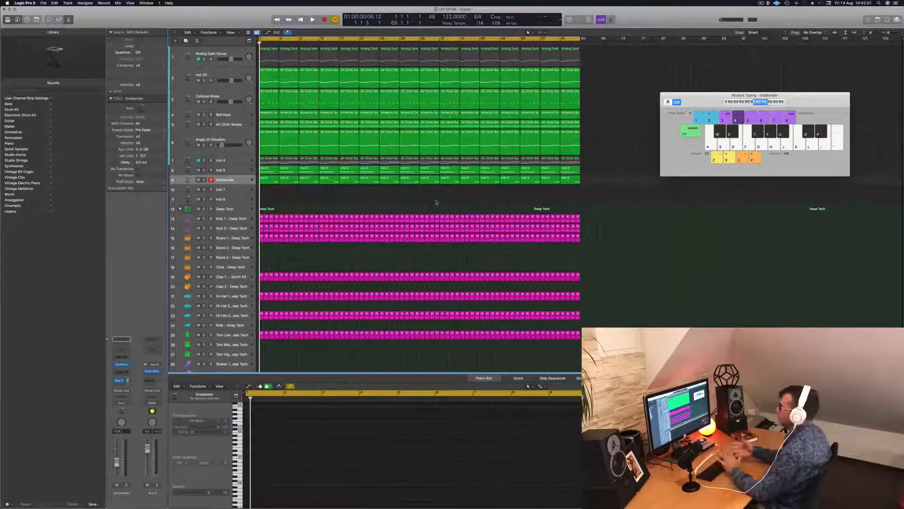
# Play the arrangement and examine the SilverVerb settings on the bus that the Inst 5 track sends to
pyautogui.press('space')
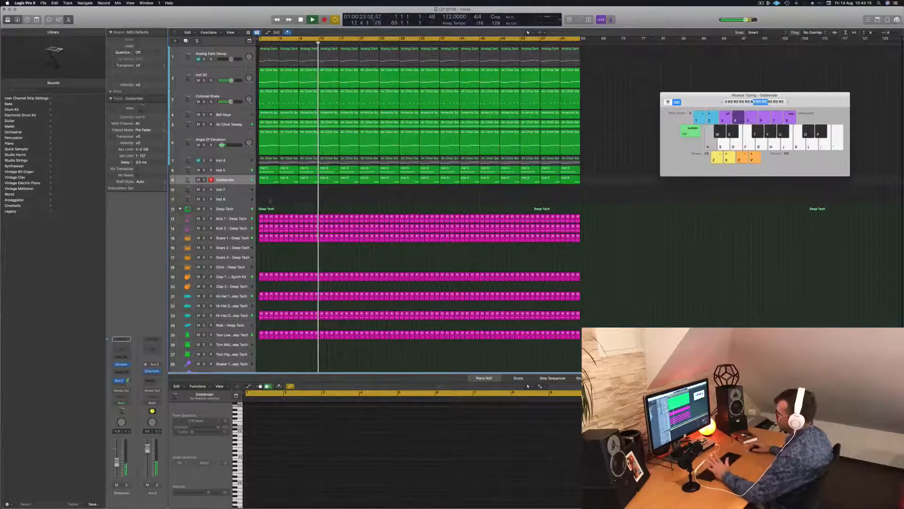
pyautogui.click(230, 170)
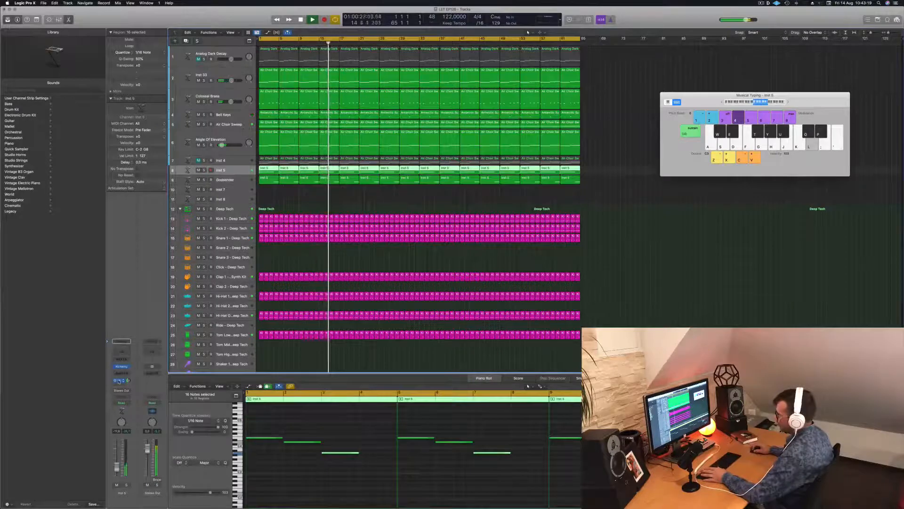
pyautogui.click(119, 382)
pyautogui.click(153, 373)
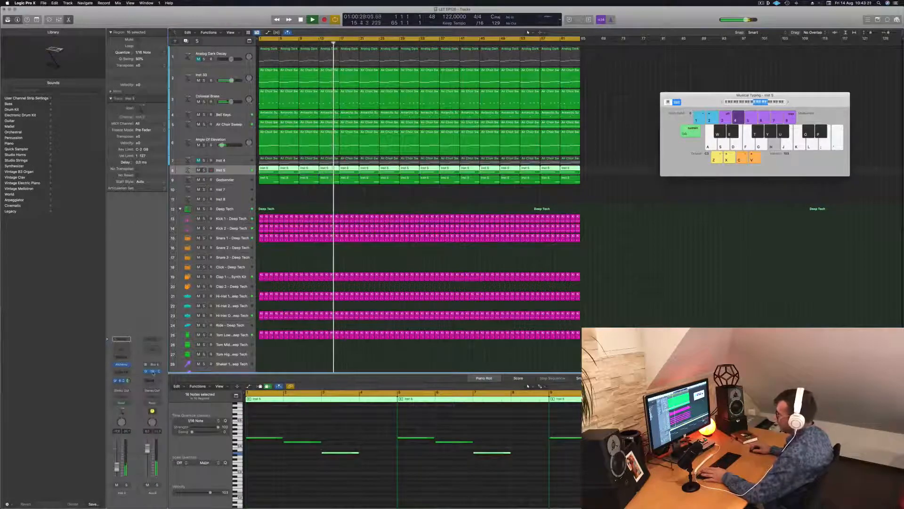
pyautogui.click(153, 372)
pyautogui.moveTo(592, 102); pyautogui.dragTo(706, 109)
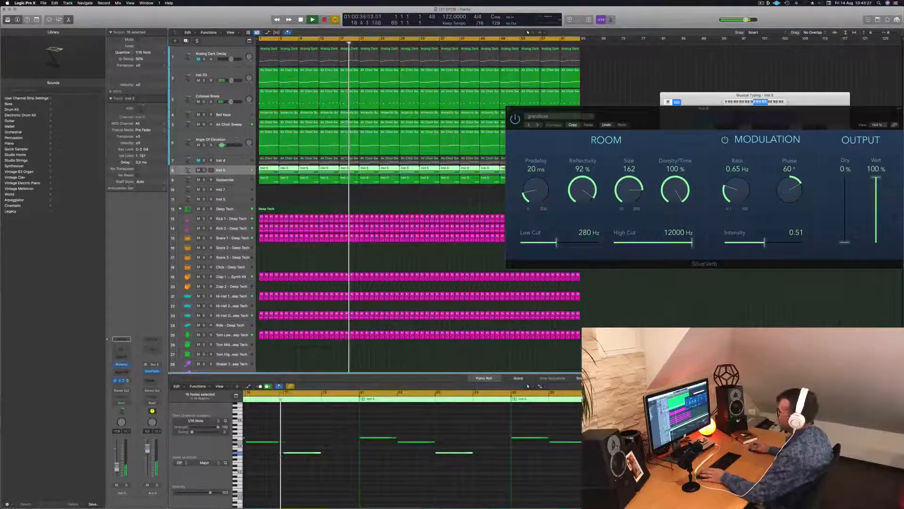
# Listen to the Air Choir Sweep track briefly in solo, unsolo it, and select the Bell Keys track
pyautogui.click(229, 126)
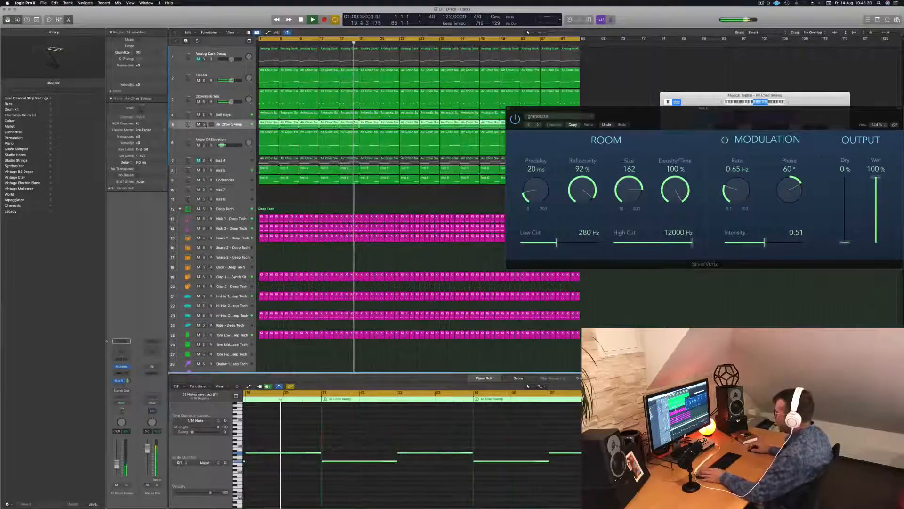
pyautogui.click(204, 124)
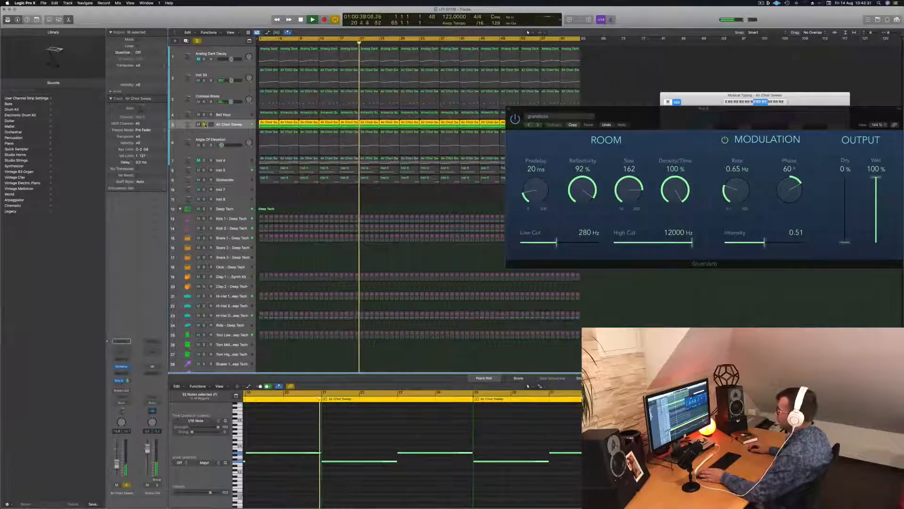
pyautogui.click(204, 124)
pyautogui.click(224, 115)
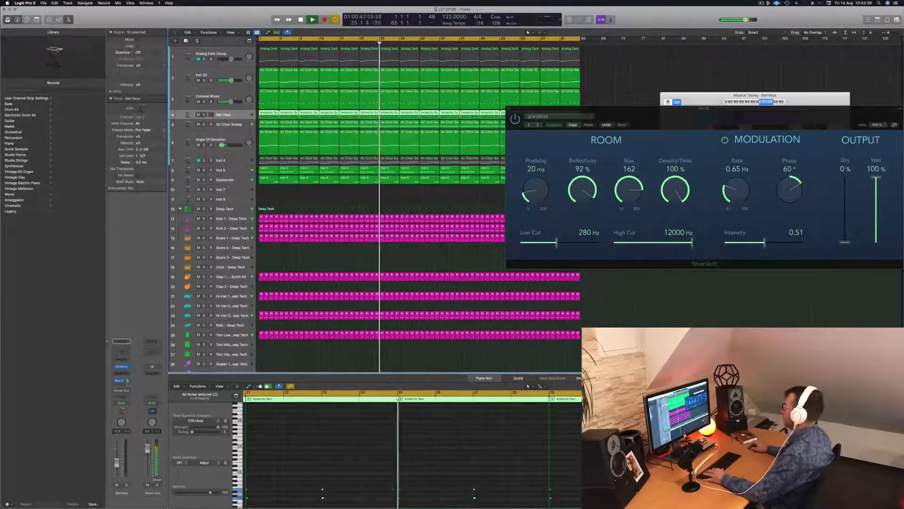
# Close the SilverVerb and Musical Typing windows, and show the mixer below the arrangement
pyautogui.moveTo(536, 108); pyautogui.dragTo(454, 100)
pyautogui.click(426, 100)
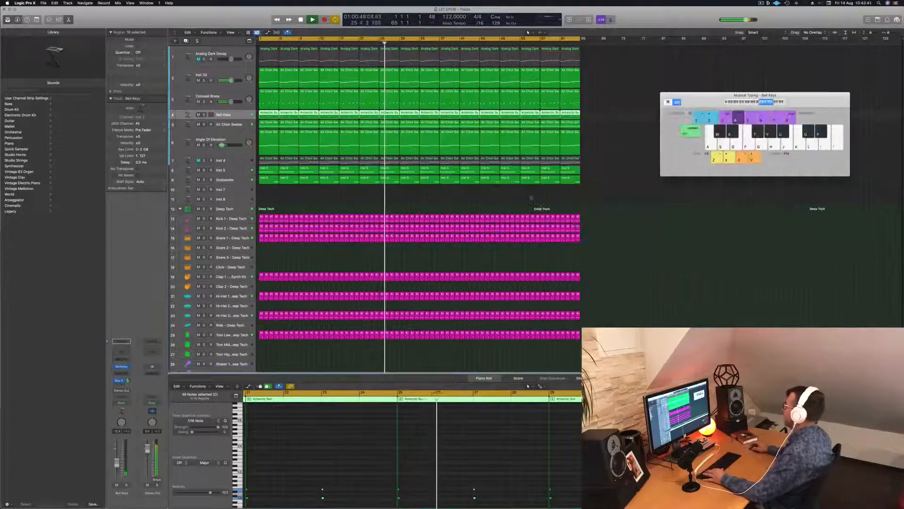
pyautogui.click(654, 227)
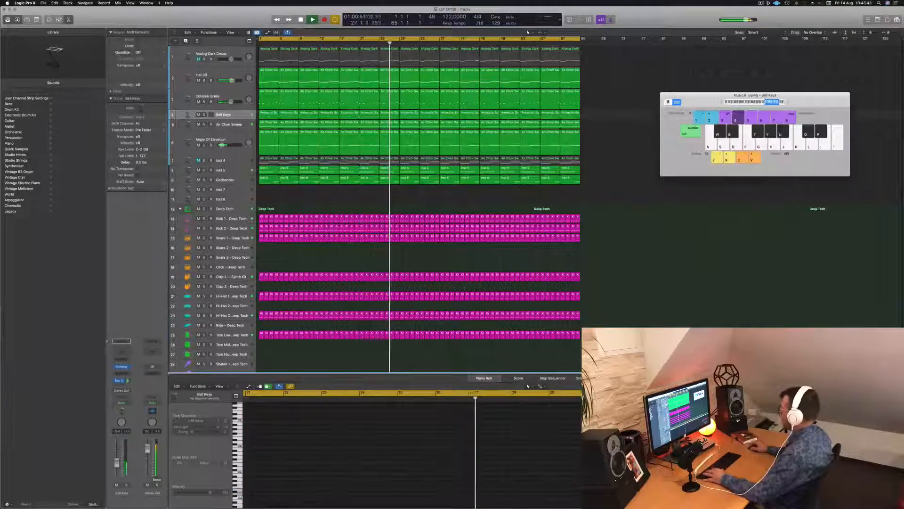
pyautogui.press('super+k')
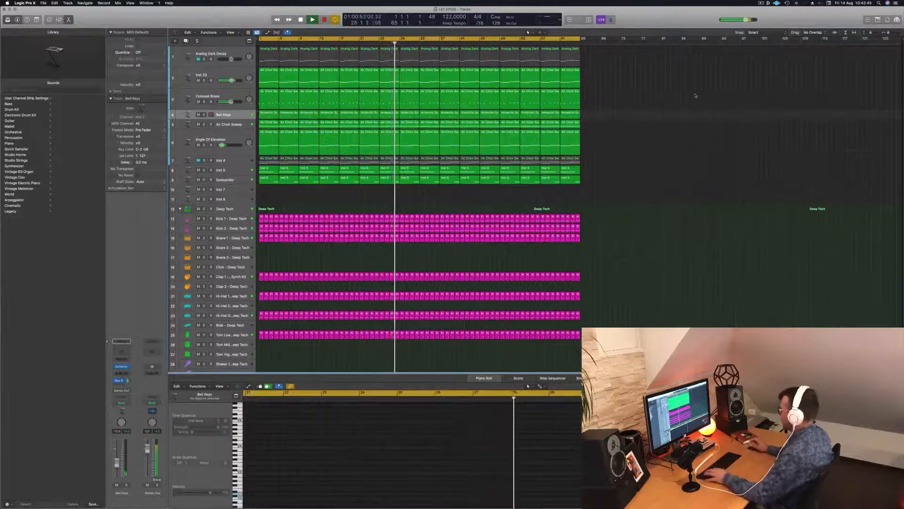
pyautogui.press('x')
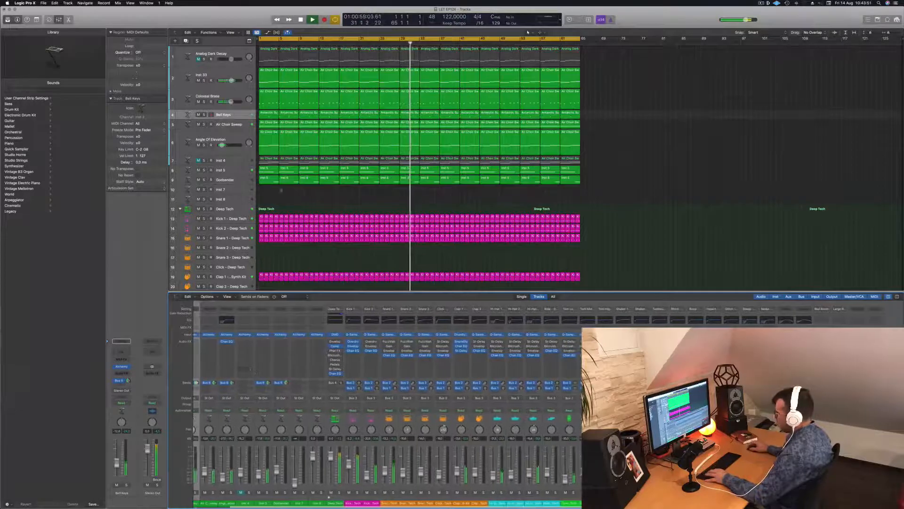
# Select the Bell Keys regions and bring up the reverb channel fed by the track's bus send
pyautogui.click(243, 116)
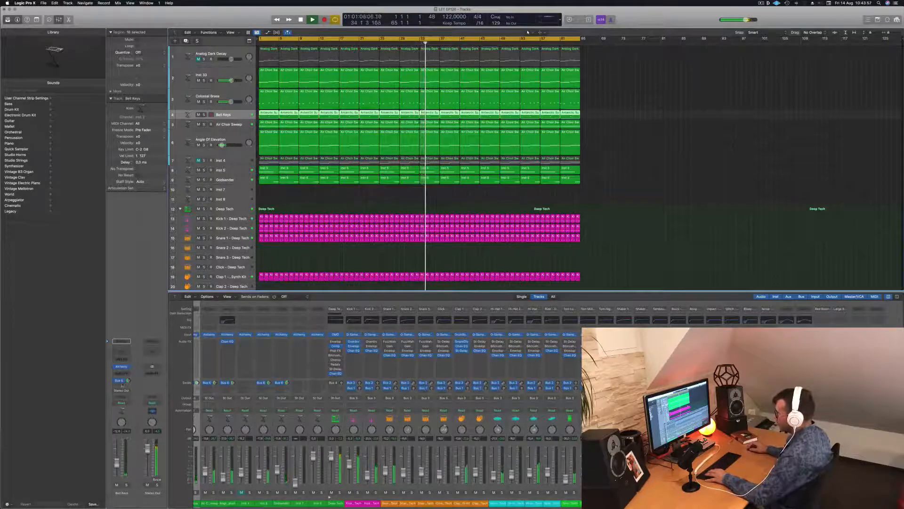
pyautogui.click(123, 381)
pyautogui.click(132, 350)
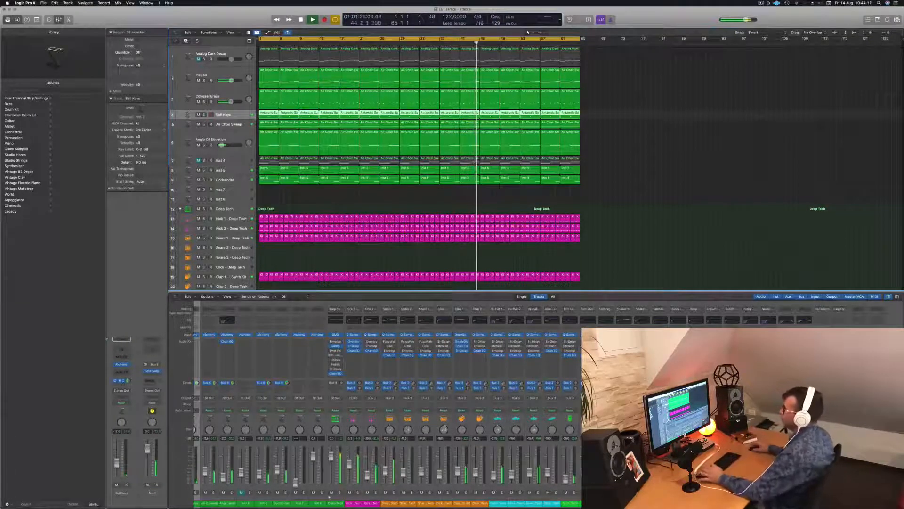
# Go to the Colossal Brass track and open its sidechained Compressor to examine the settings during playback
pyautogui.click(238, 134)
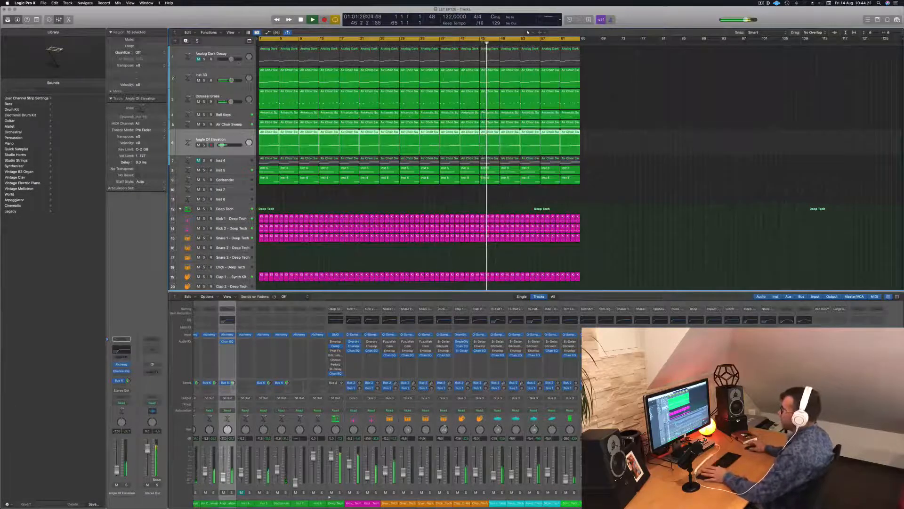
pyautogui.press('Up')
pyautogui.press('Up')
pyautogui.press('Up')
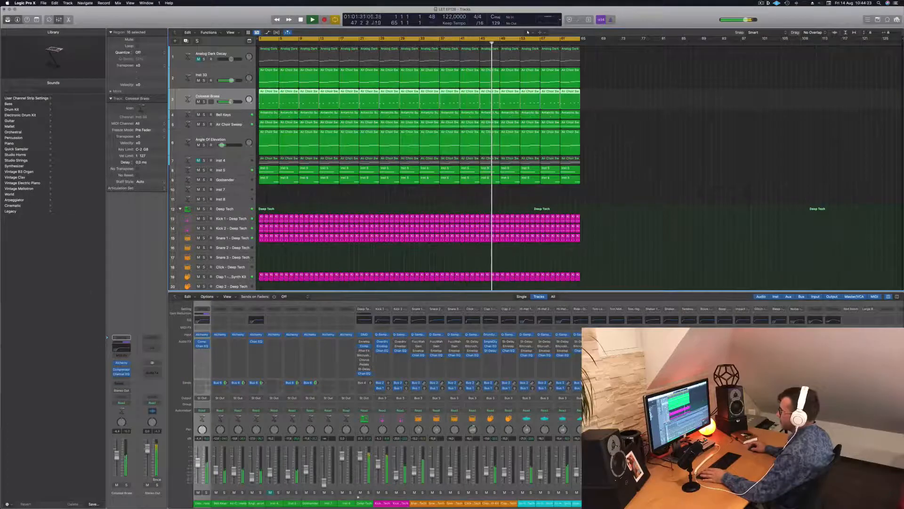
pyautogui.click(121, 370)
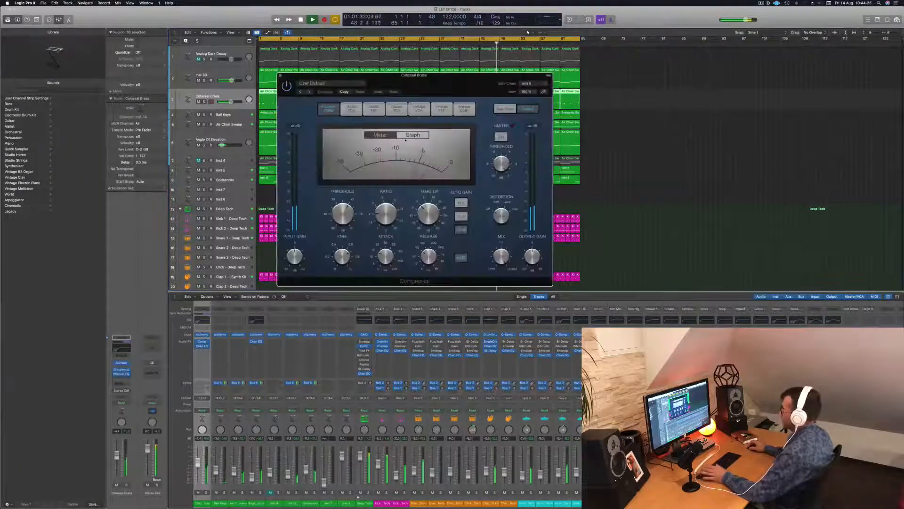
pyautogui.moveTo(454, 86); pyautogui.dragTo(550, 130)
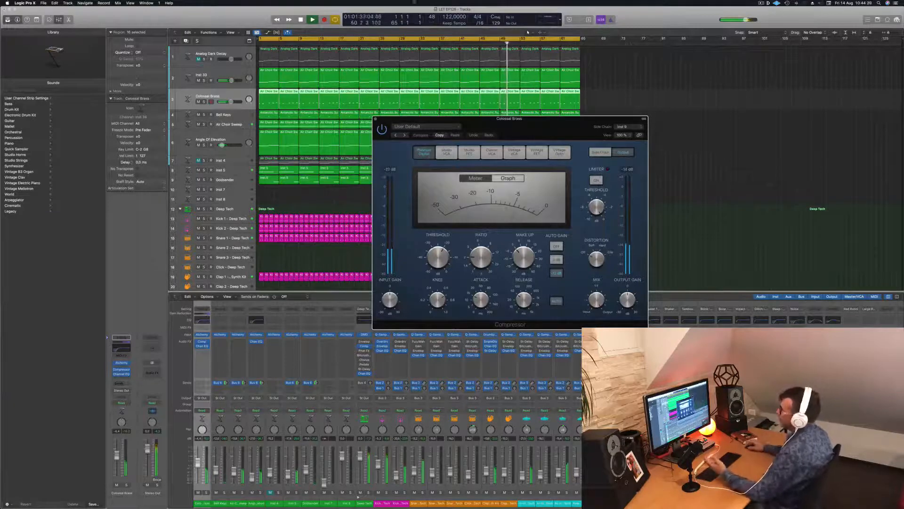
# Select the Inst 33 track and hide the Compressor window
pyautogui.click(219, 71)
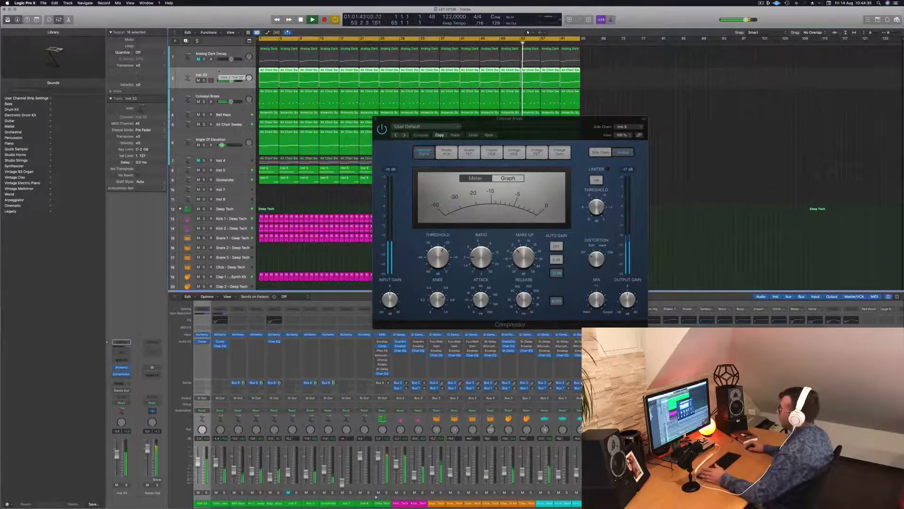
pyautogui.moveTo(560, 126); pyautogui.dragTo(540, 125)
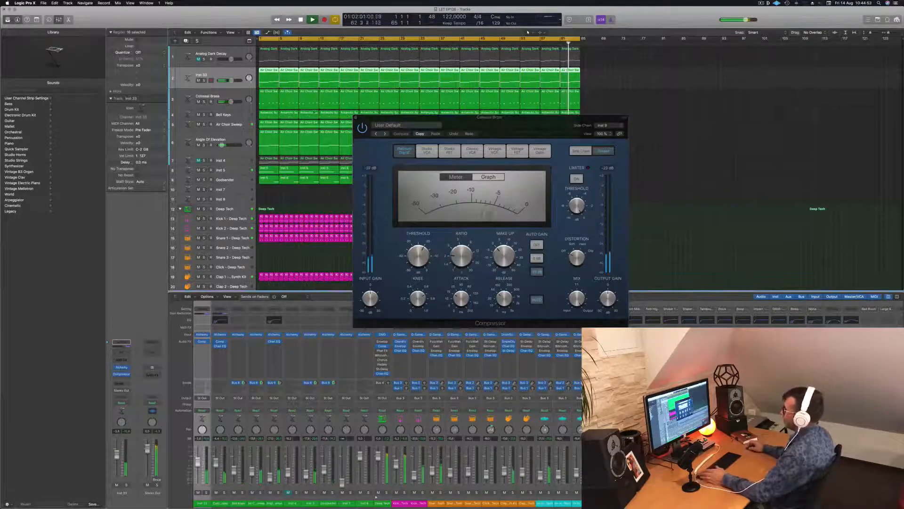
pyautogui.press('v')
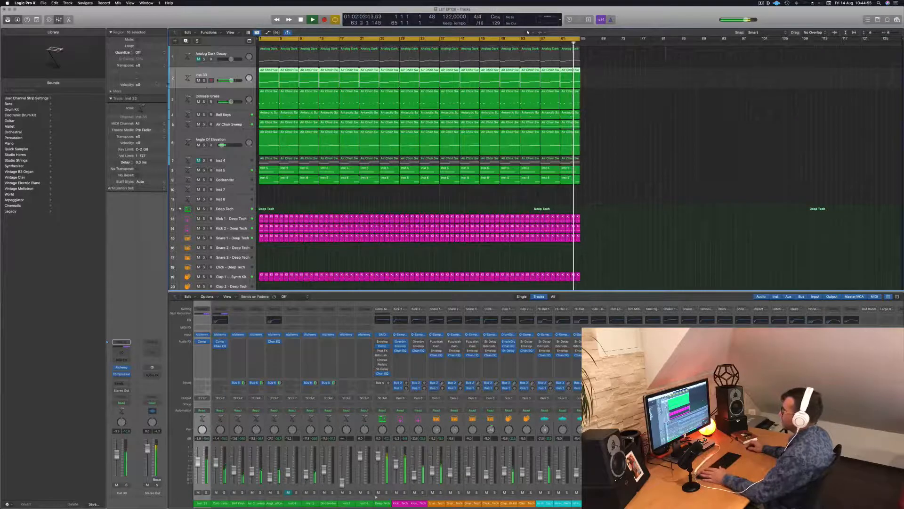
# Listen to Inst 33 in solo, alone and together with Kick 1, and clear all solos
pyautogui.press('s')
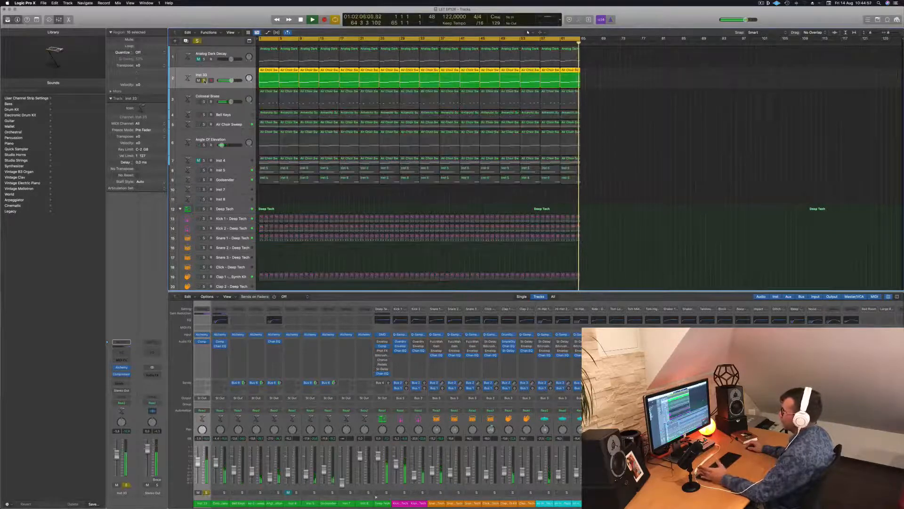
pyautogui.press('s')
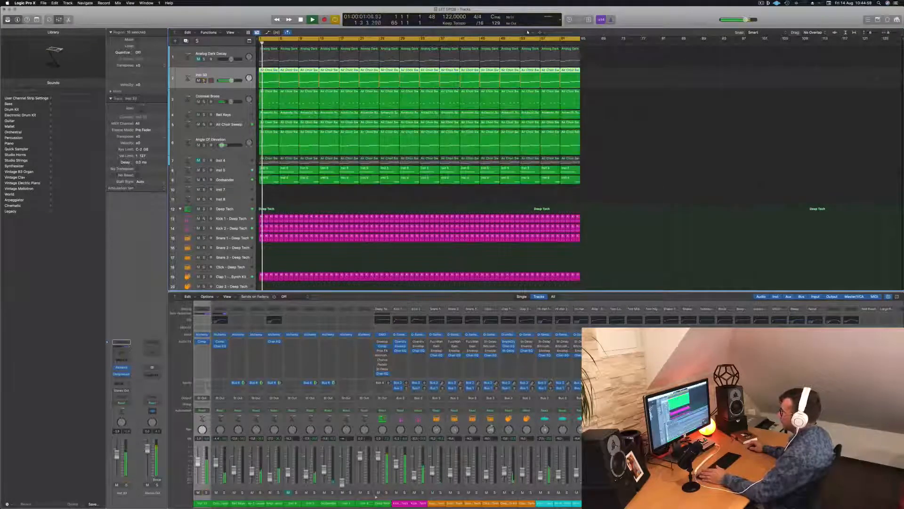
pyautogui.click(204, 219)
pyautogui.click(204, 80)
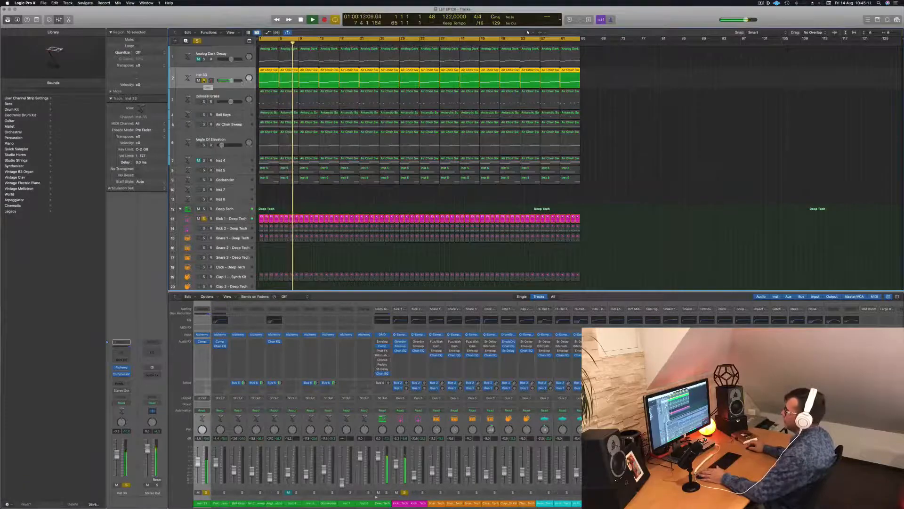
pyautogui.click(204, 81)
pyautogui.click(197, 41)
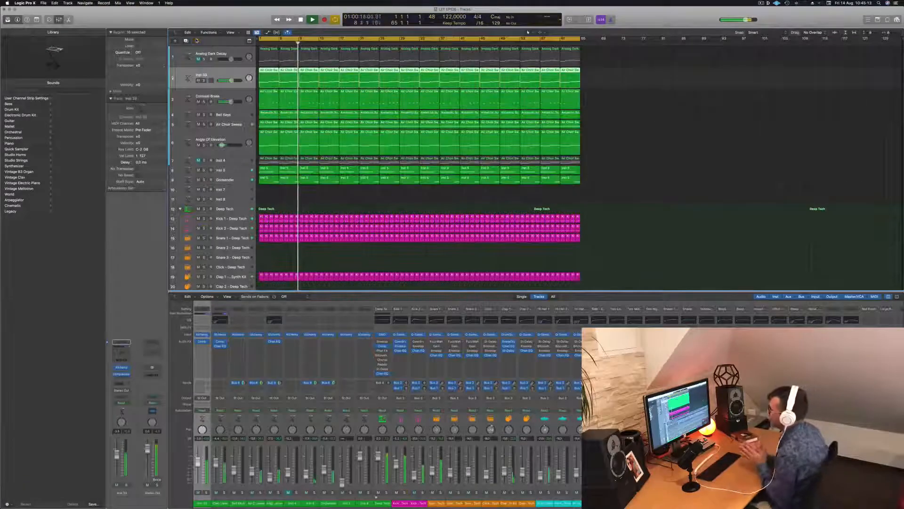